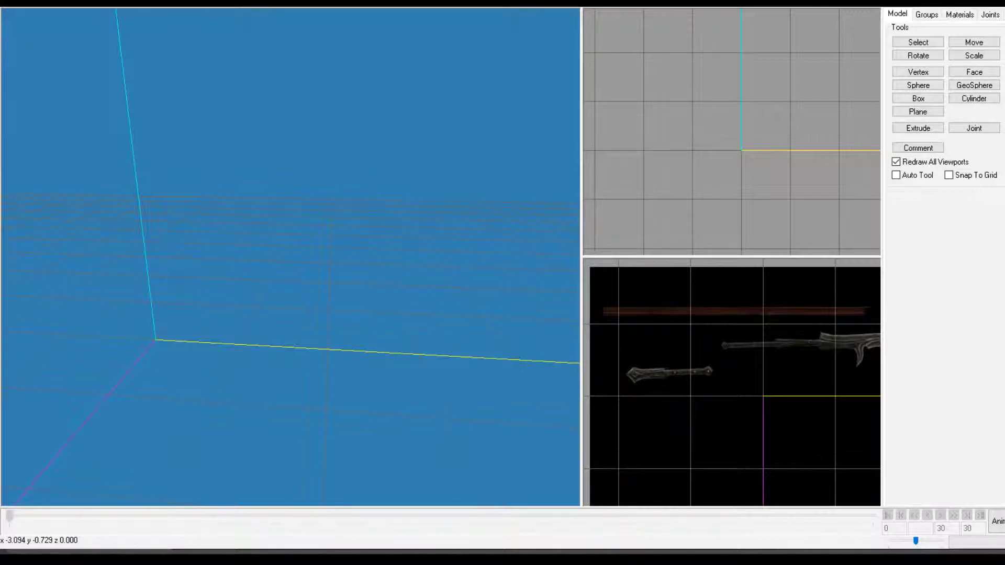
Examine the wooden shaft, short grip and hooked blade in the background reference image.
scroll(800, 350, up, 1)
scroll(801, 350, down, 2)
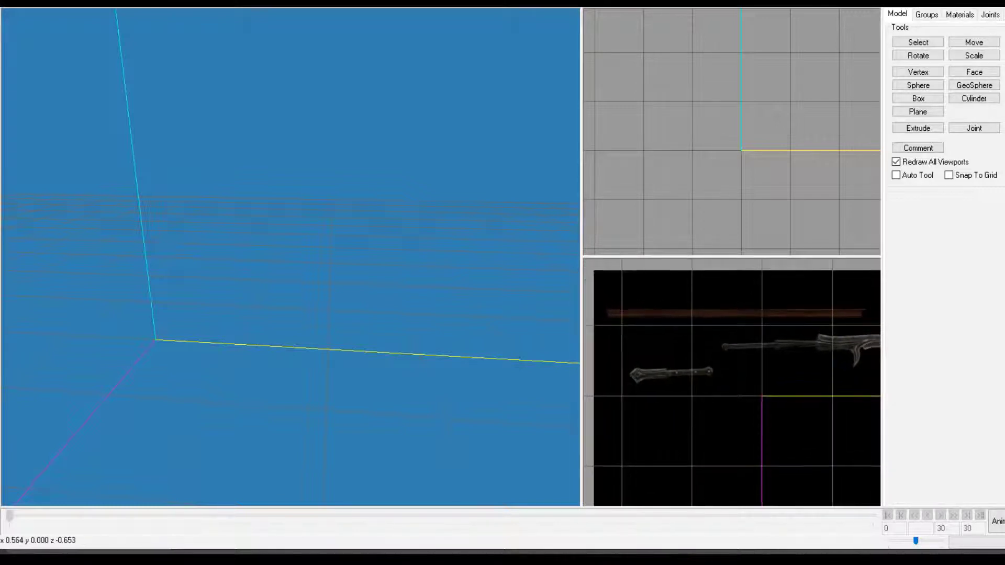
scroll(801, 350, down, 3)
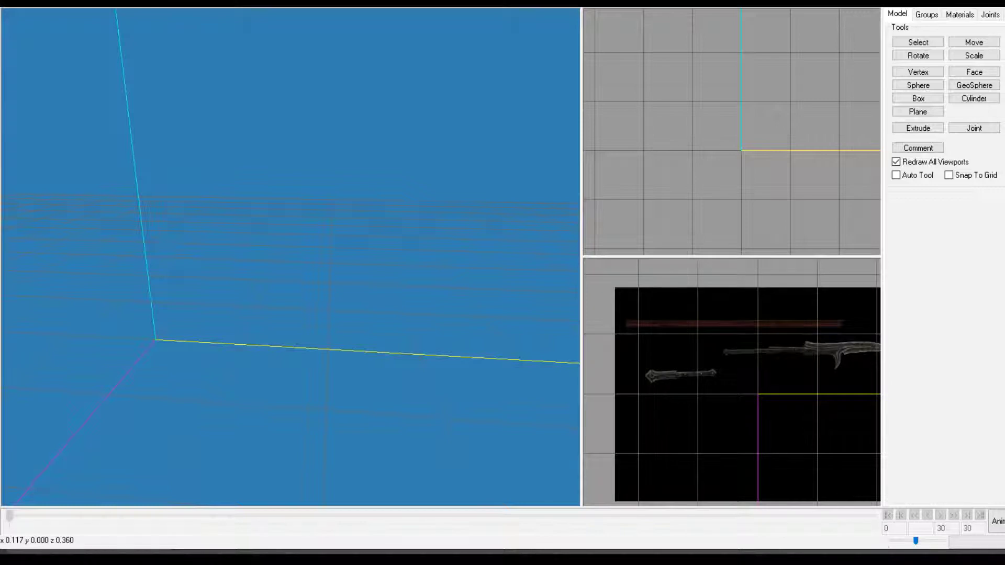
scroll(649, 345, up, 1)
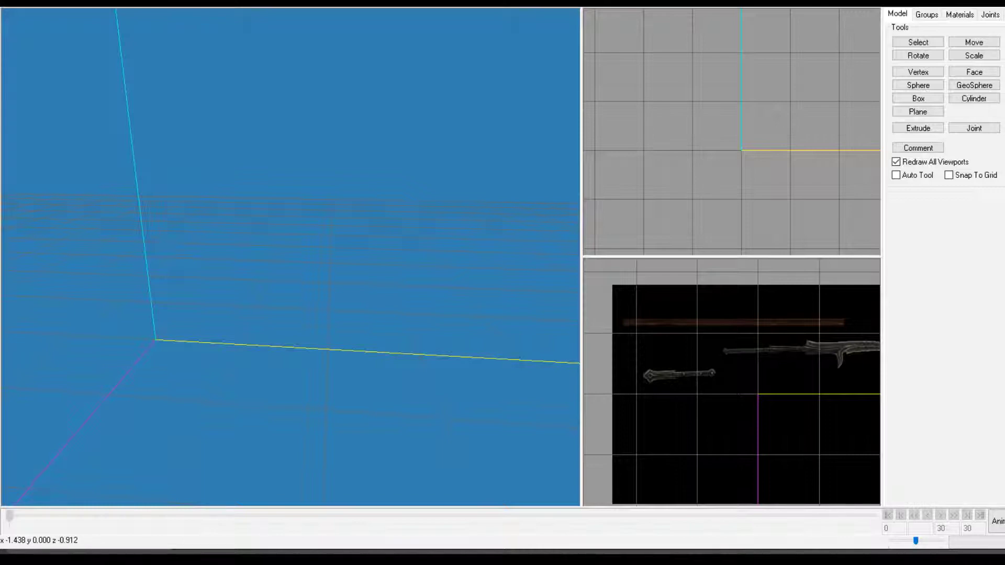
scroll(731, 382, up, 1)
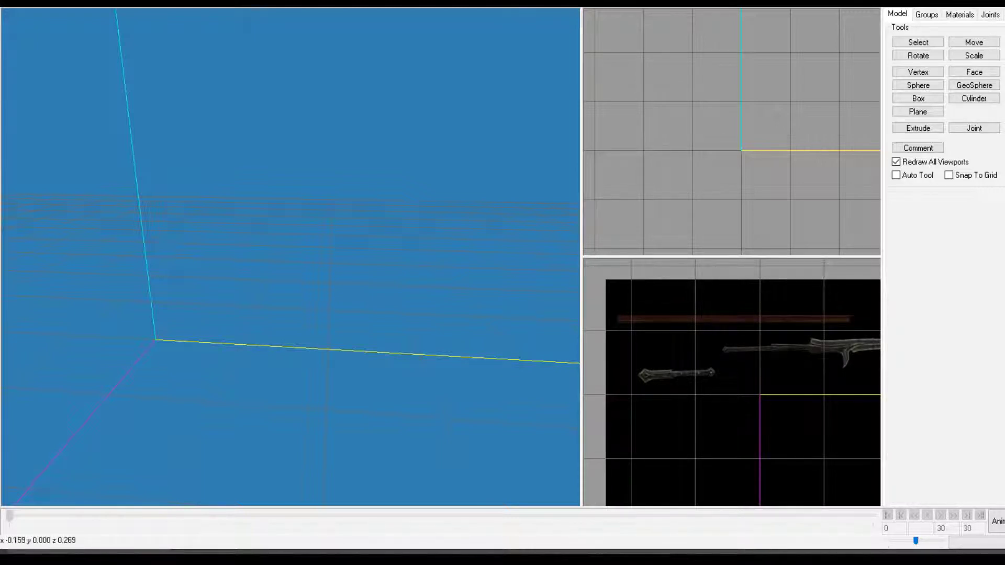
ctrl+drag(805, 411, 634, 434)
mouse_move(828, 426)
ctrl+mouse_down()
mouse_move(709, 434)
mouse_move(838, 442)
ctrl+mouse_up()
ctrl+drag(669, 412, 796, 430)
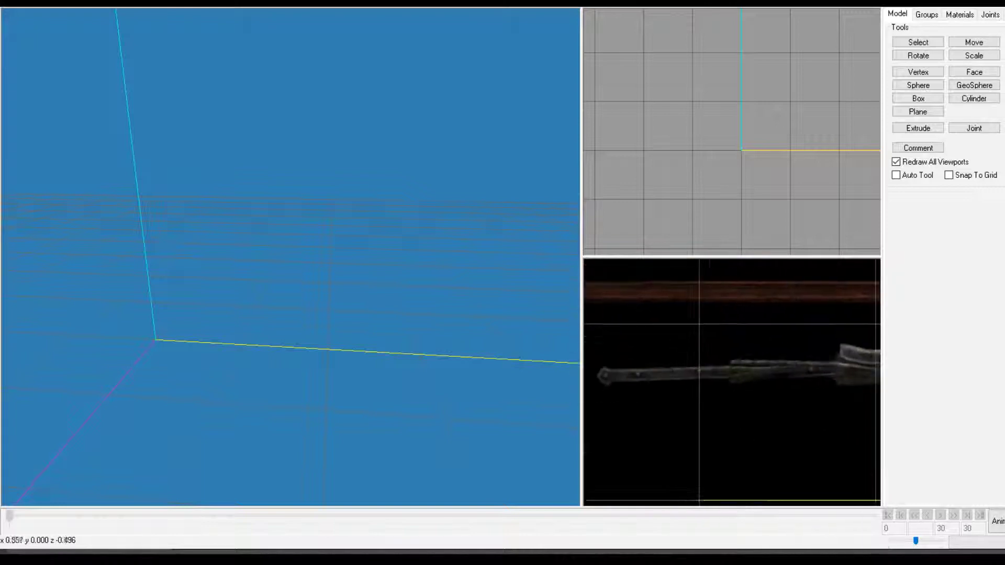
ctrl+drag(684, 393, 847, 371)
ctrl+drag(677, 372, 842, 330)
ctrl+drag(770, 339, 721, 376)
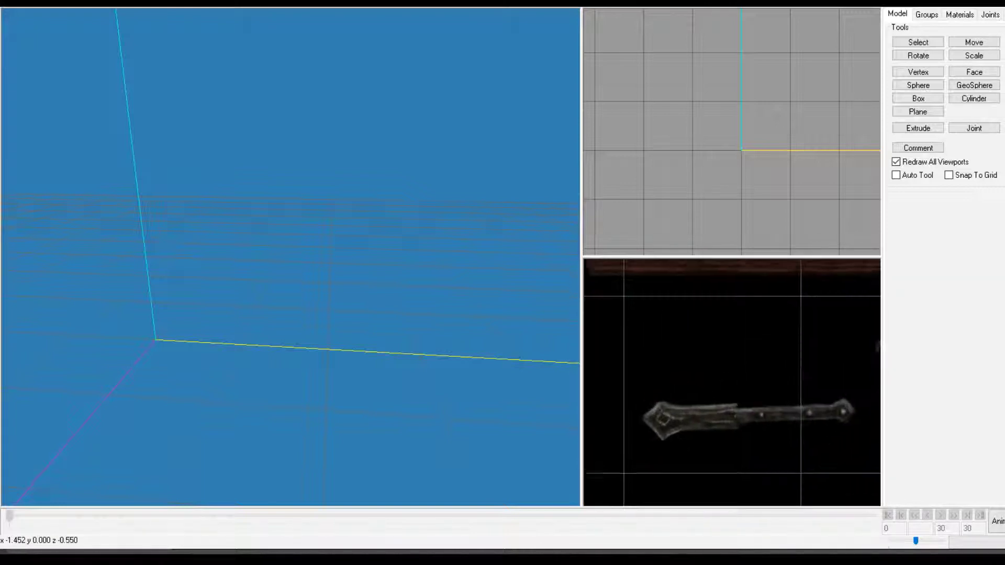
scroll(725, 375, down, 5)
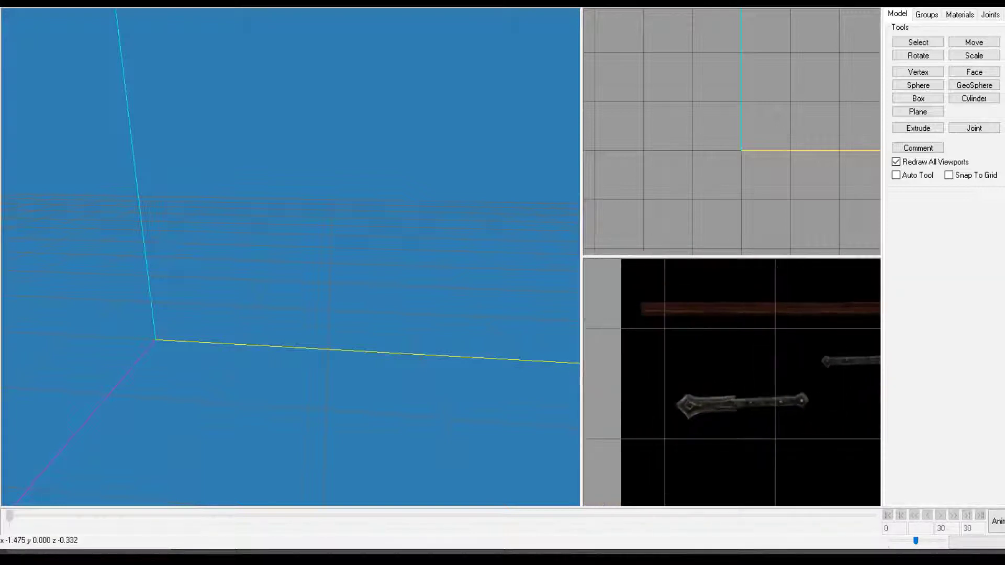
mouse_move(764, 397)
ctrl+mouse_down()
mouse_move(708, 387)
mouse_move(652, 395)
ctrl+mouse_up()
ctrl+drag(772, 420, 651, 418)
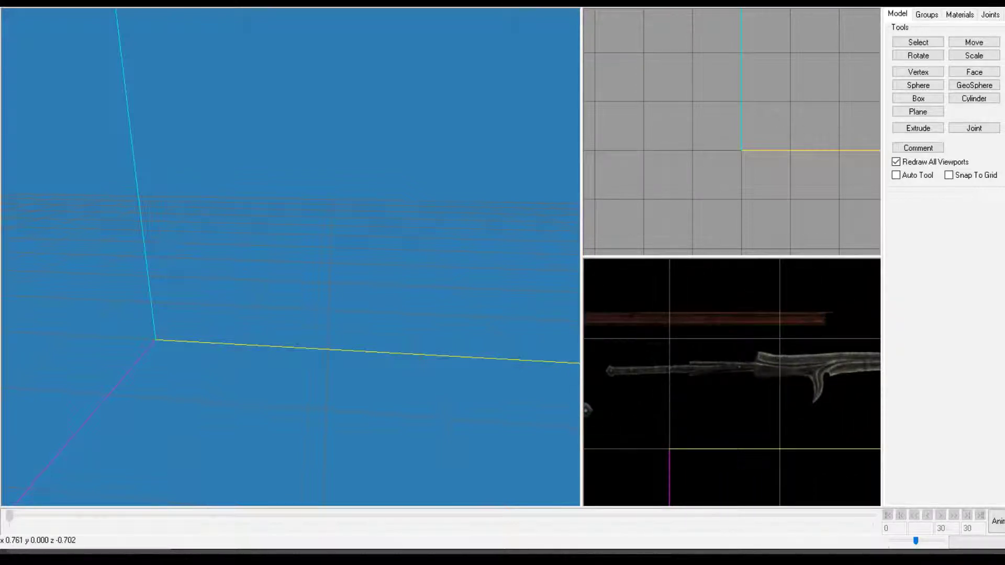
ctrl+drag(712, 374, 854, 384)
mouse_move(760, 368)
ctrl+mouse_down()
mouse_move(840, 392)
mouse_move(792, 367)
mouse_move(783, 334)
ctrl+mouse_up()
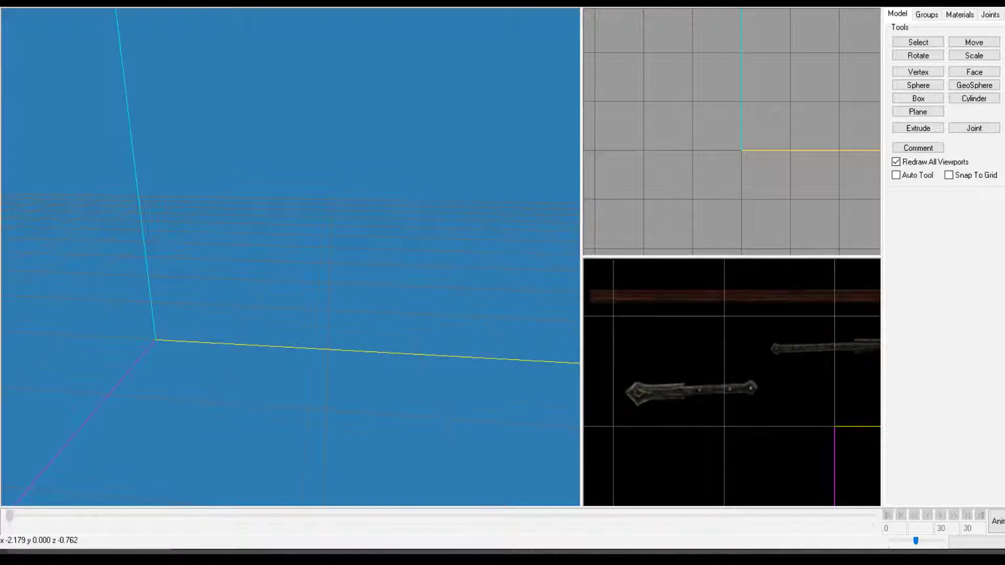
click(918, 42)
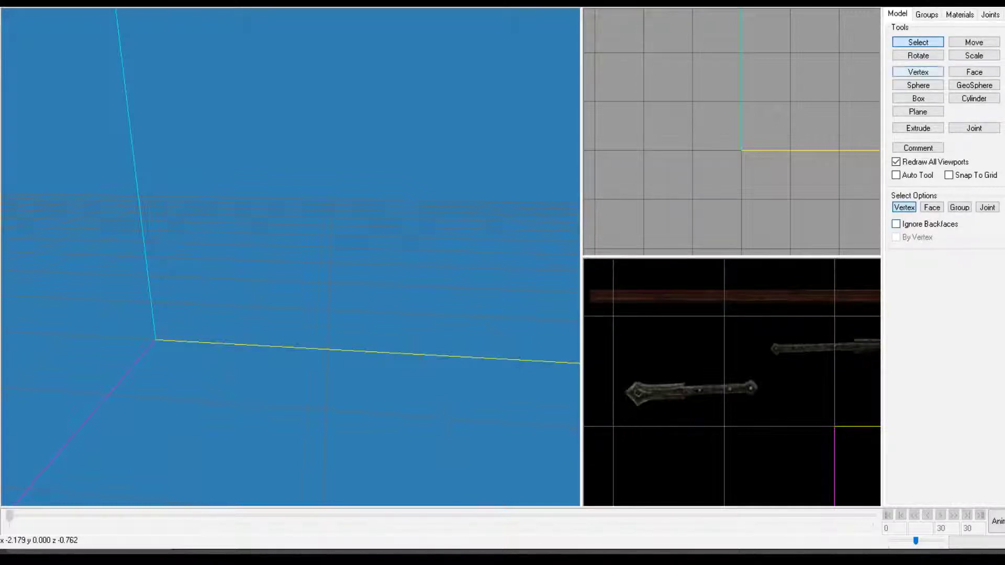
click(918, 98)
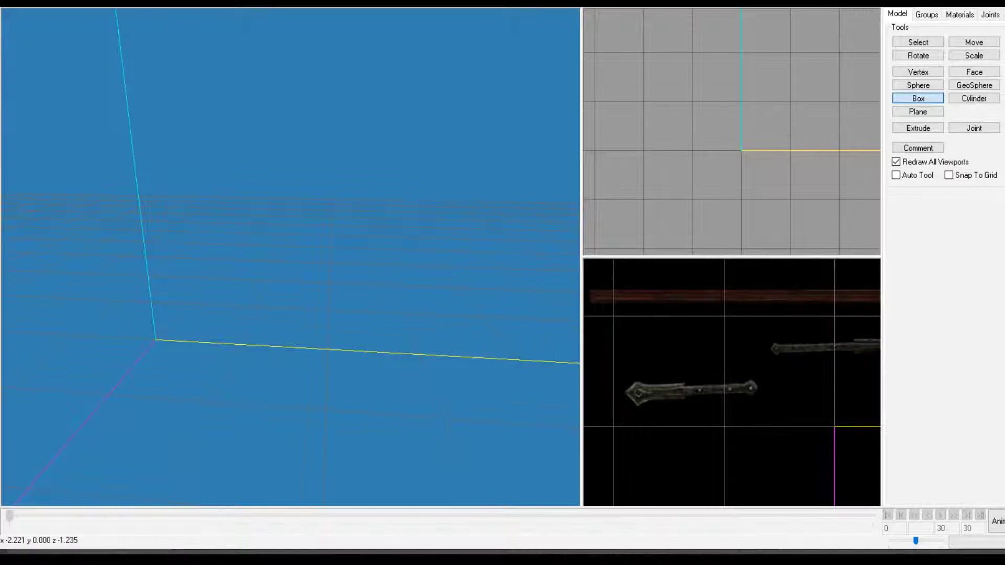
drag(46, 294, 215, 374)
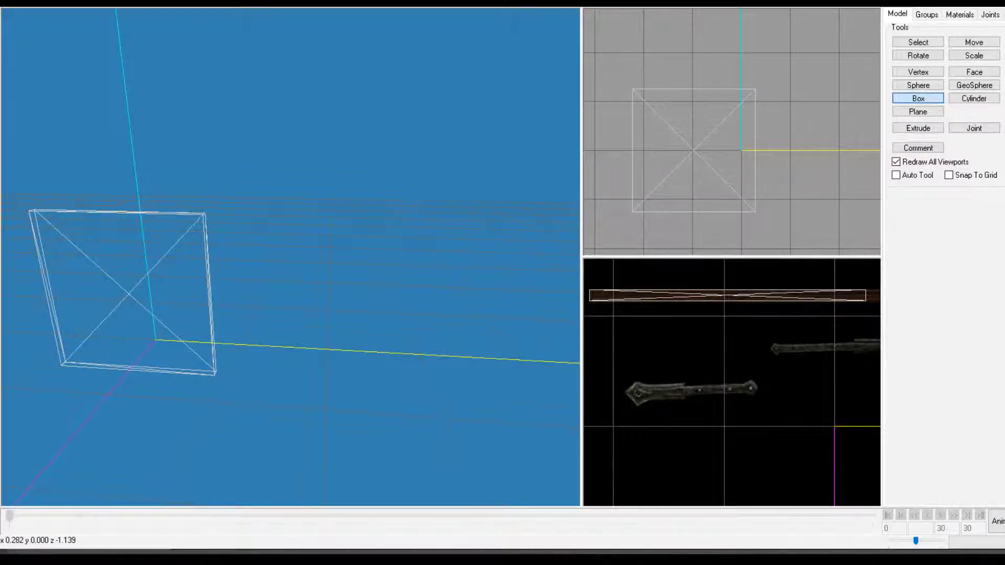
drag(215, 373, 223, 378)
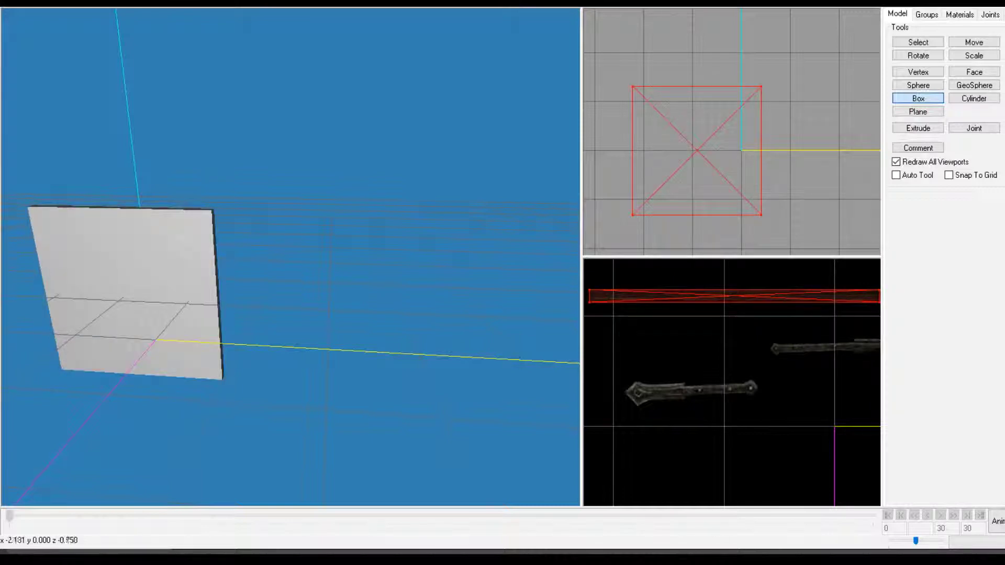
ctrl+drag(792, 399, 638, 424)
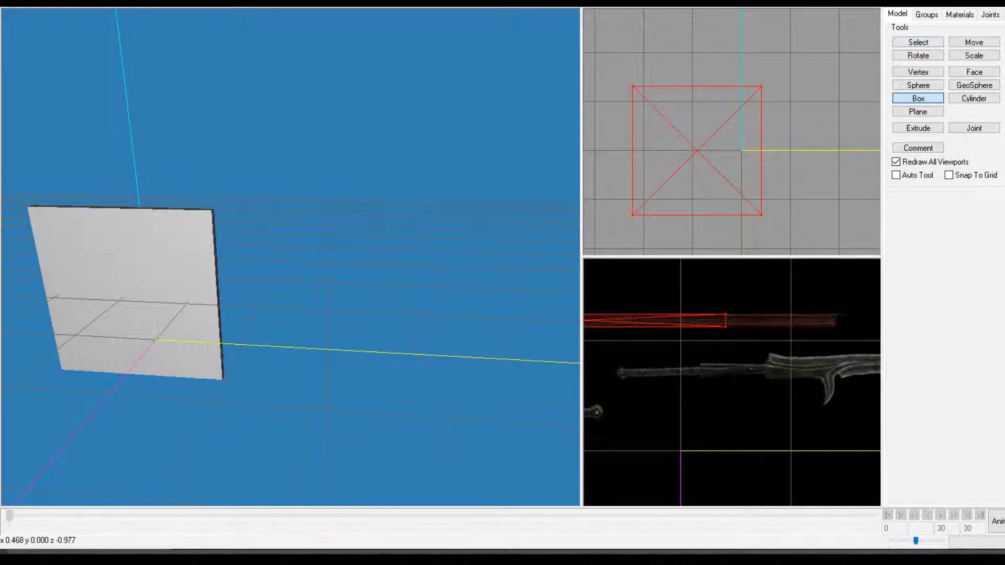
key(ctrl+z)
Draw a box that covers the full length and thickness of the wooden shaft in the reference image.
scroll(739, 366, down, 3)
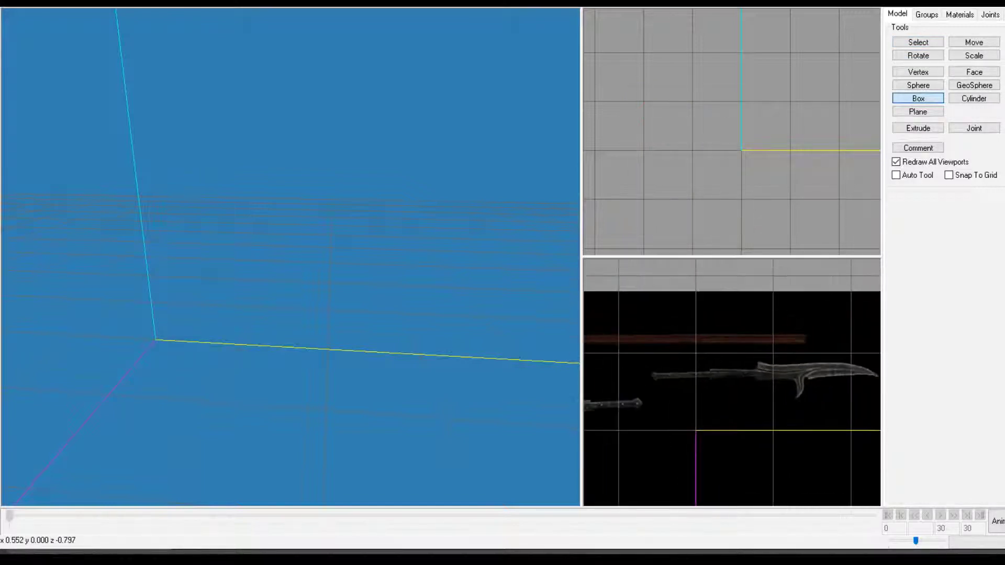
ctrl+drag(709, 376, 771, 373)
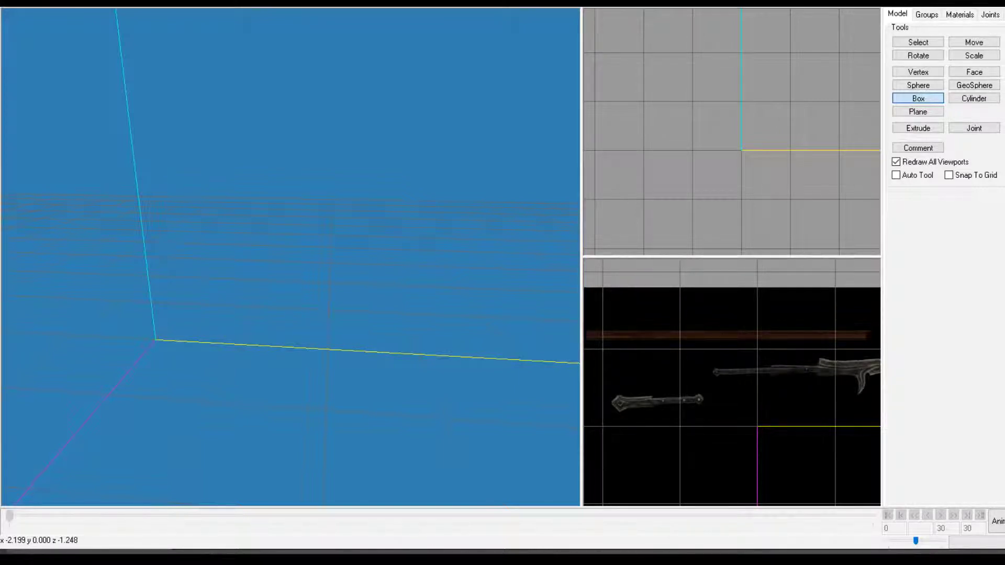
drag(585, 331, 865, 339)
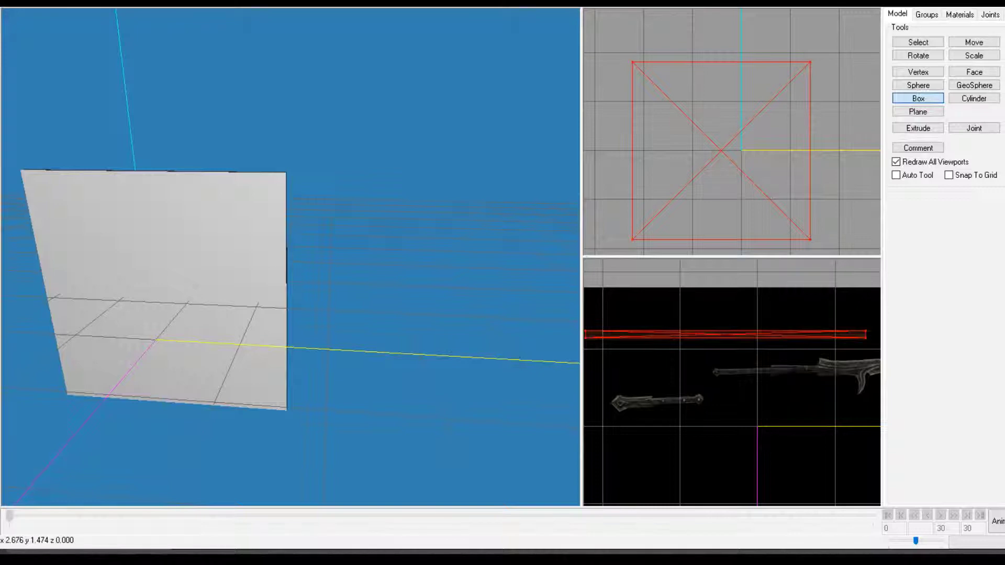
click(918, 43)
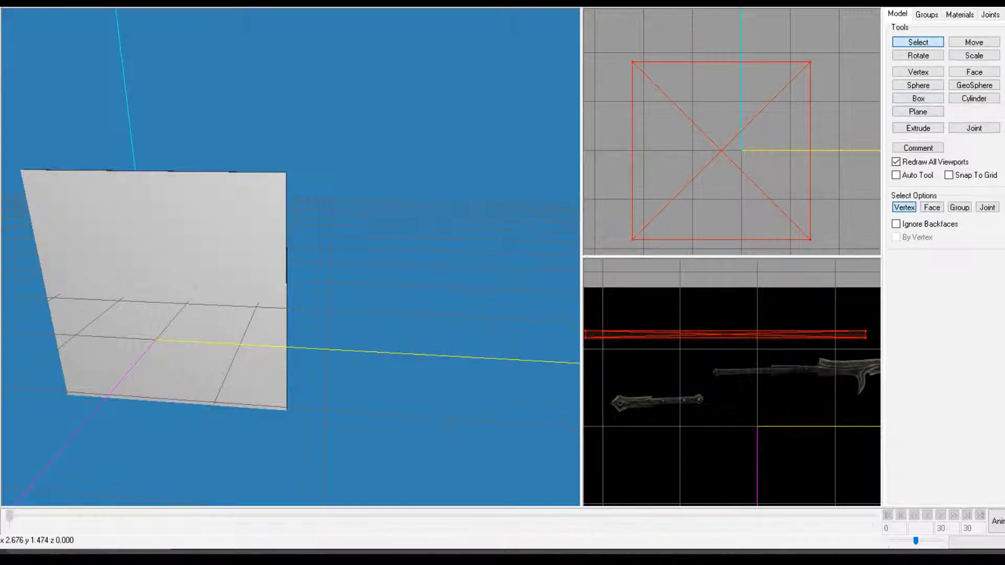
drag(623, 39, 826, 100)
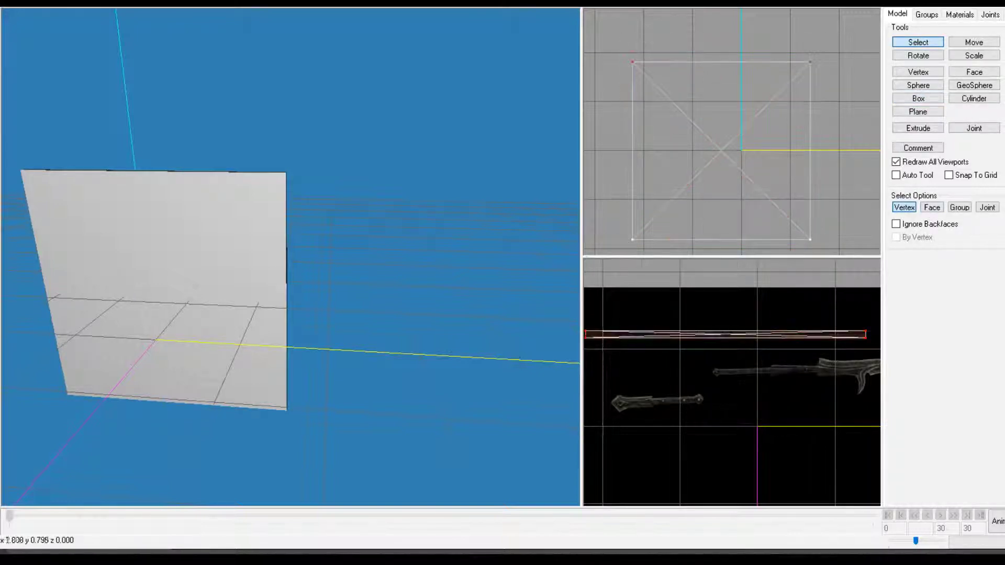
click(974, 42)
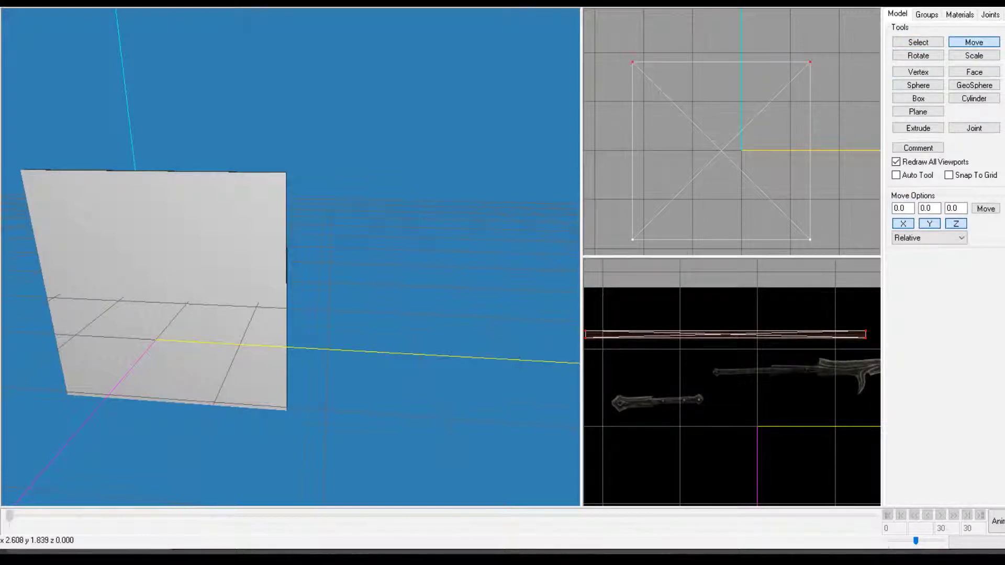
Select the whole box and scale it repeatedly by 0.5 in Y about its center of mass until it is a slender bar.
key(ctrl+a)
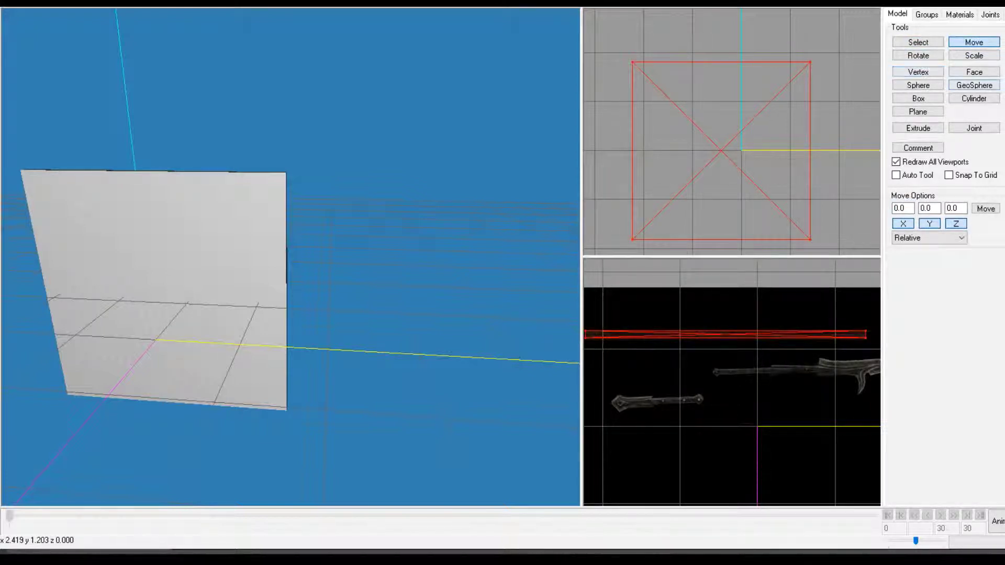
click(973, 56)
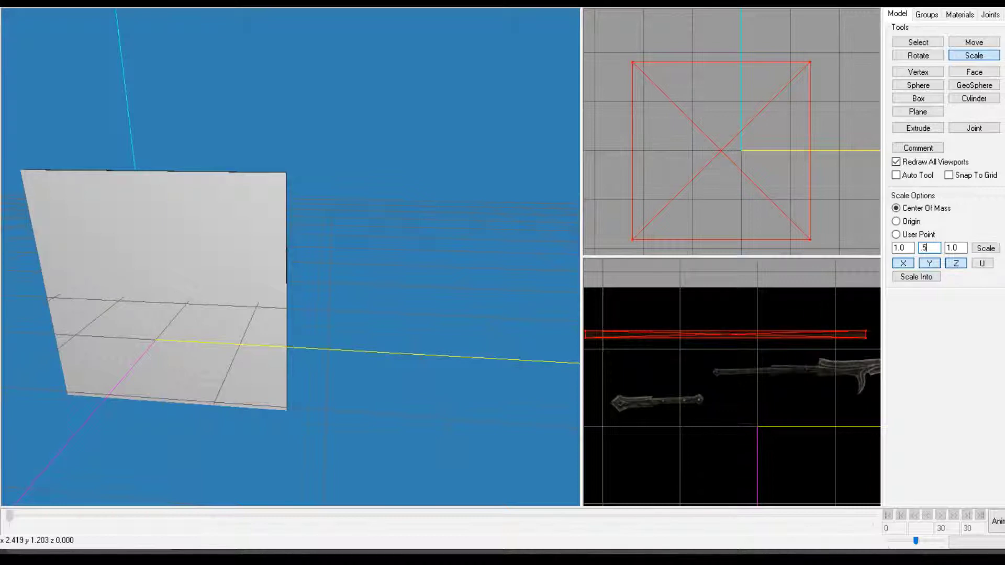
click(986, 248)
click(986, 249)
click(986, 249)
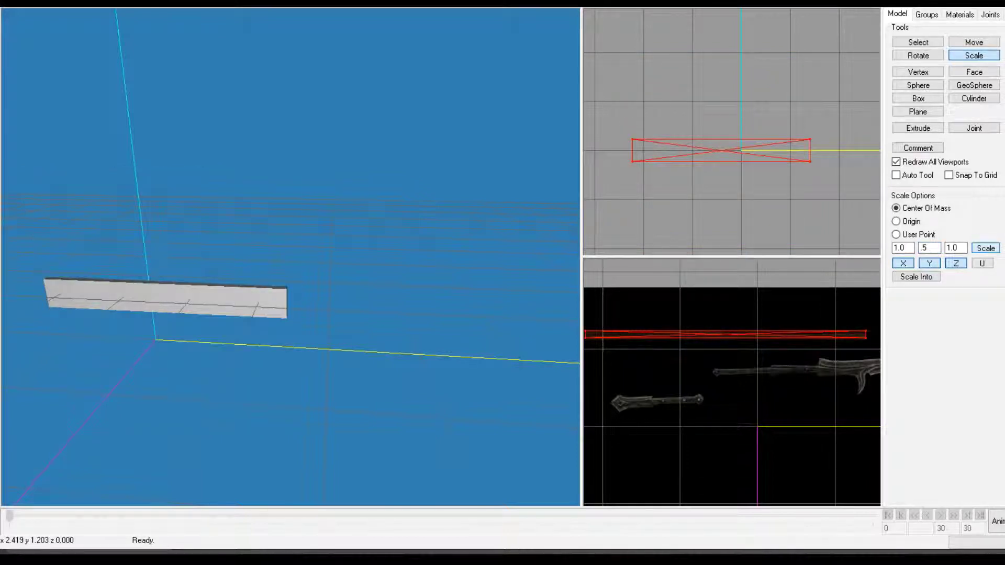
key(Return)
key(Return)
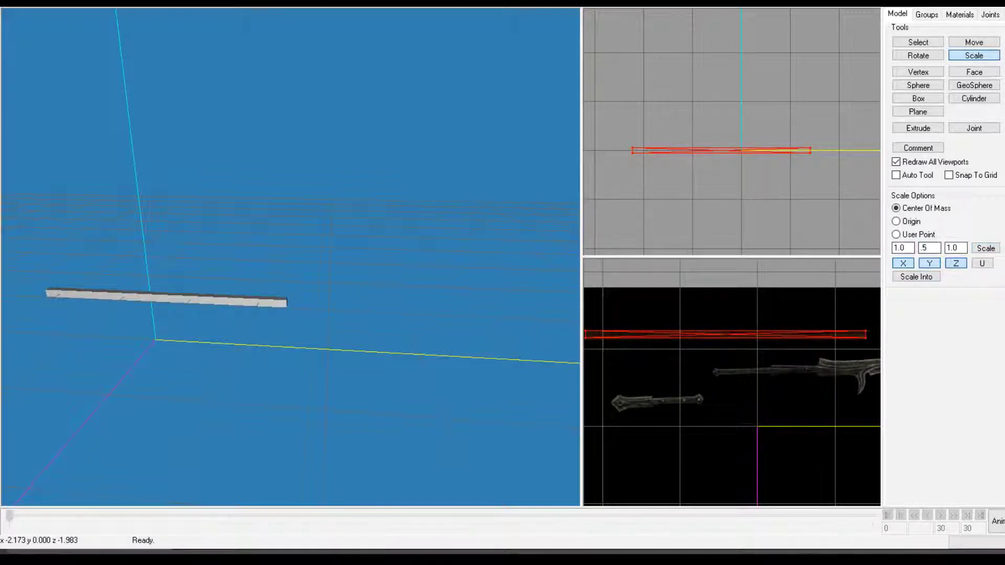
scroll(340, 293, up, 4)
drag(340, 293, 189, 215)
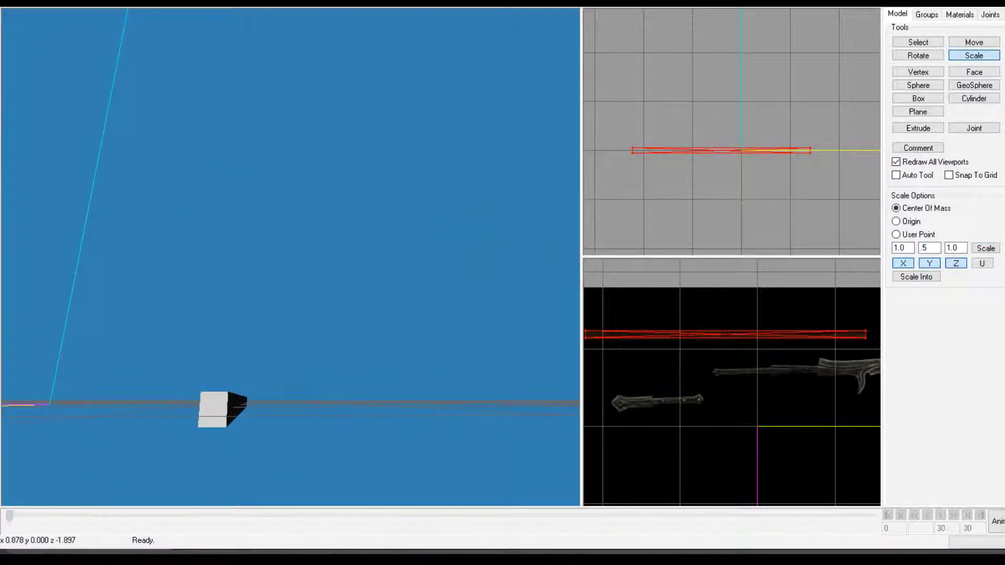
click(985, 249)
drag(262, 261, 256, 284)
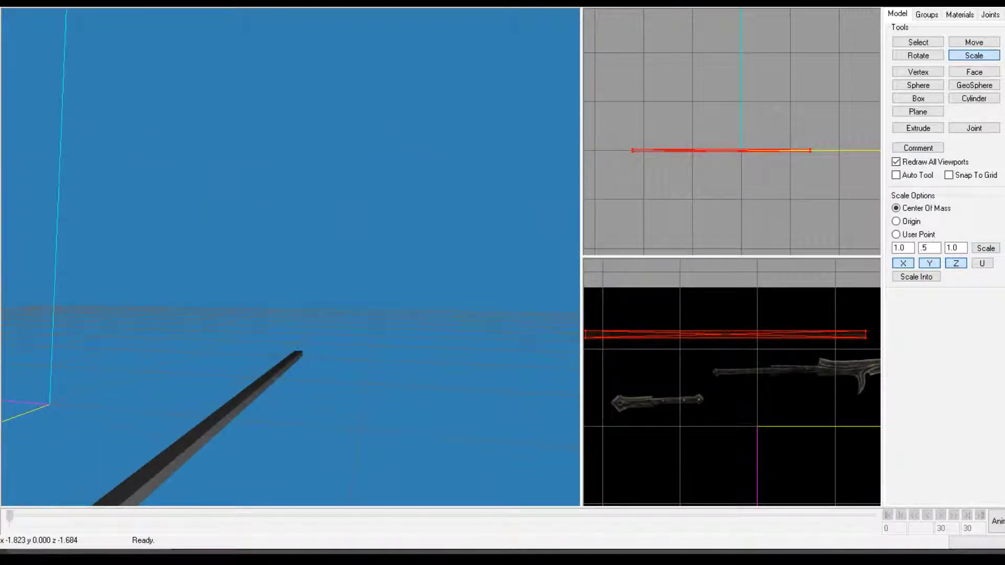
Compare both ends of the bar with the wooden shaft in the reference image.
scroll(693, 176, up, 5)
ctrl+drag(693, 182, 871, 126)
scroll(732, 382, up, 5)
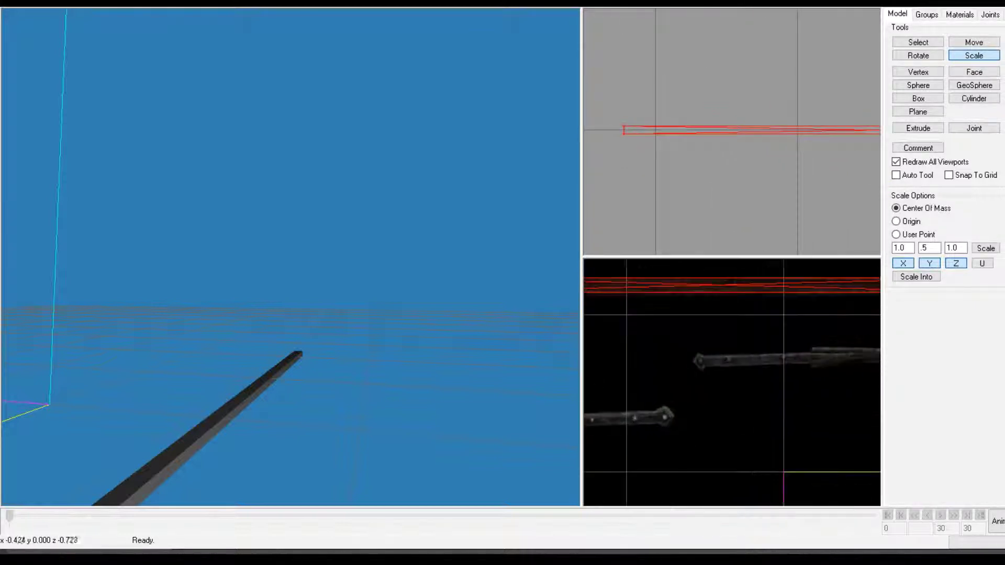
ctrl+drag(794, 387, 695, 389)
click(918, 41)
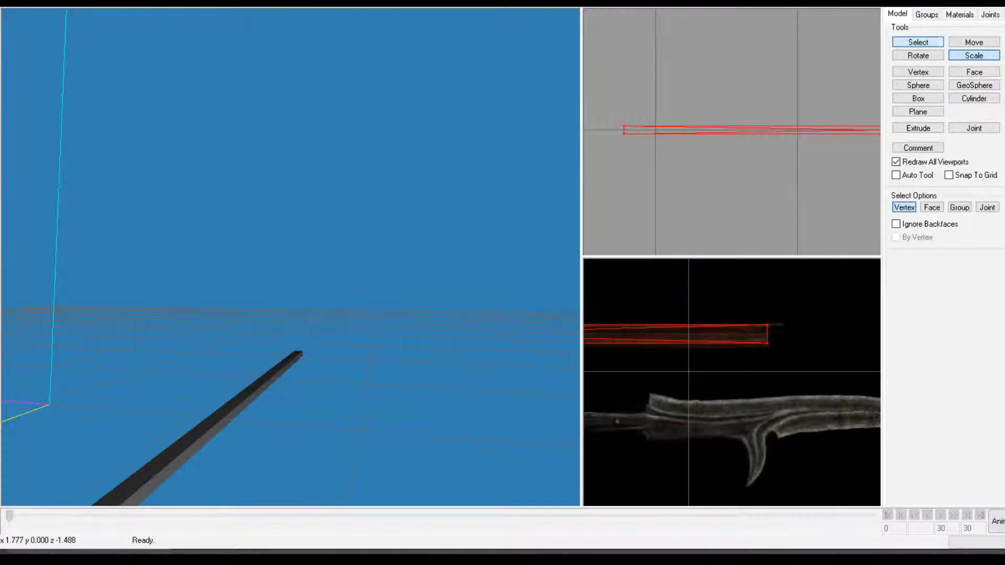
drag(804, 362, 753, 322)
ctrl+drag(654, 342, 858, 324)
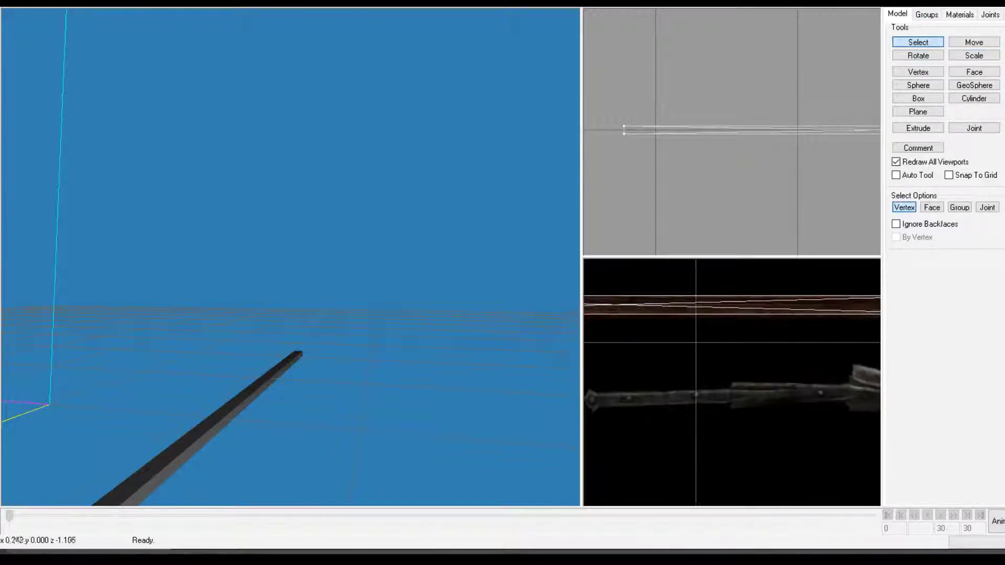
mouse_move(681, 332)
ctrl+mouse_down()
mouse_move(874, 339)
mouse_move(719, 329)
mouse_move(693, 315)
ctrl+mouse_up()
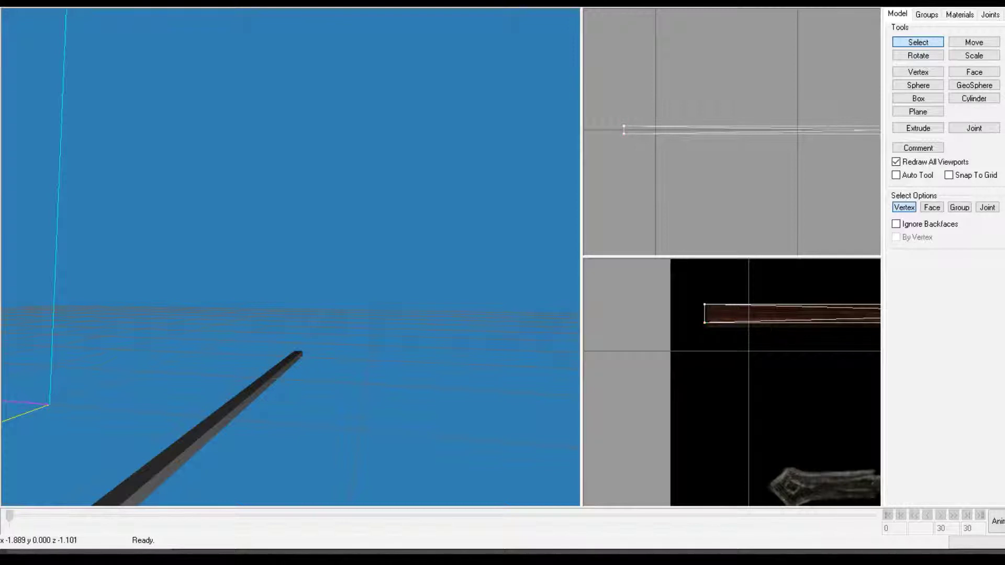
Try shifting the lower vertices at the bar's left end down, and move them back to the shaft's lower edge.
drag(751, 325, 767, 308)
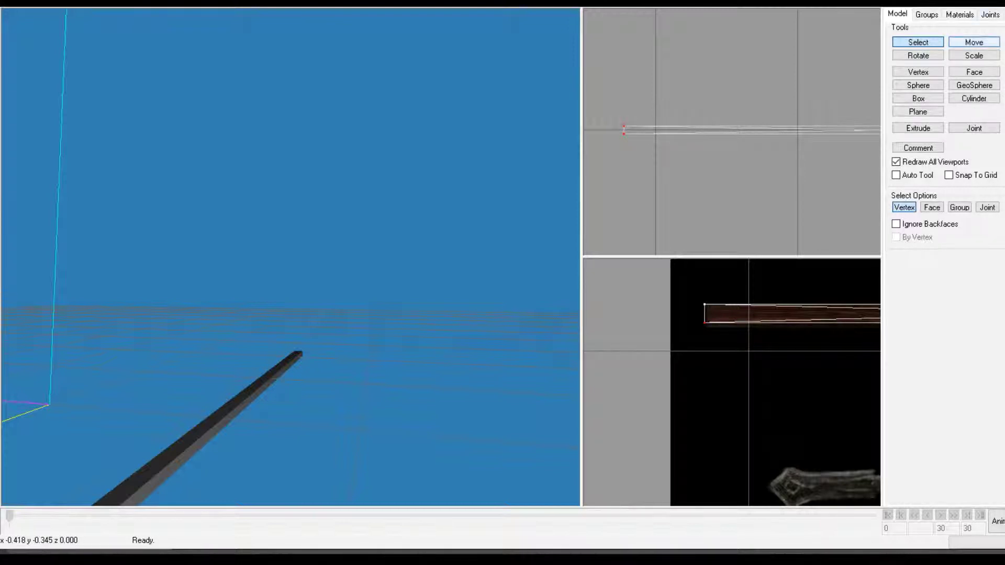
click(974, 43)
drag(774, 375, 775, 381)
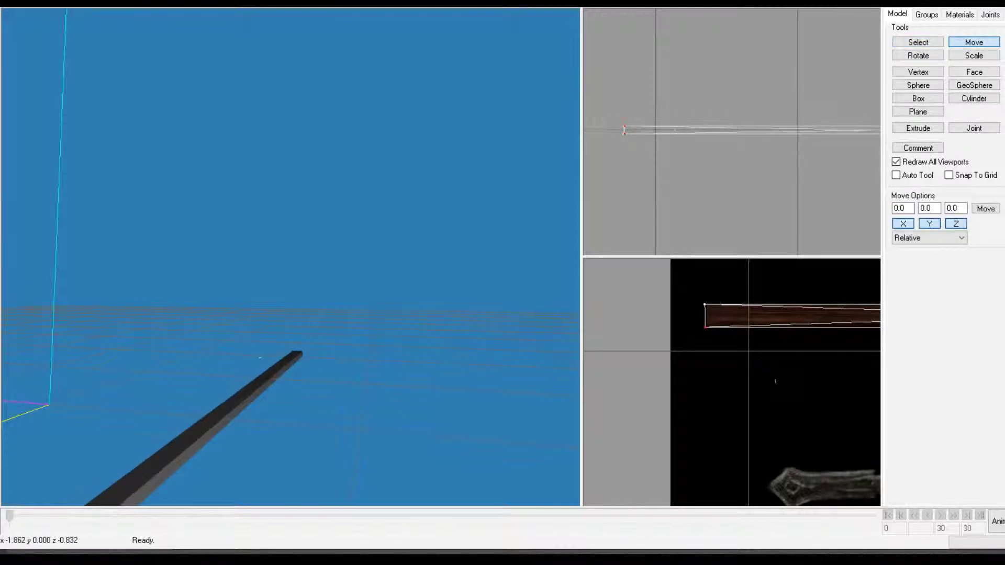
scroll(290, 293, down, 2)
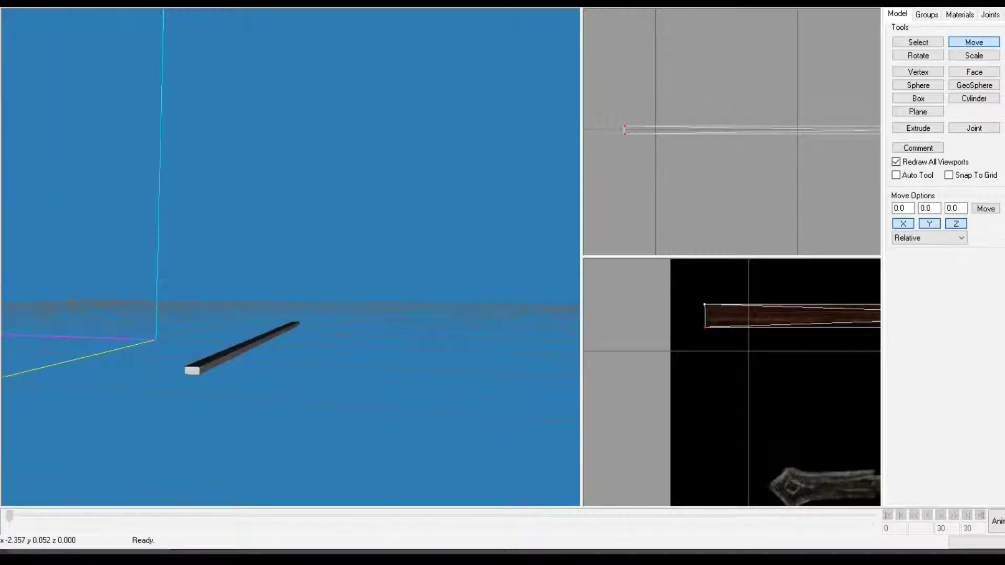
scroll(290, 293, up, 1)
drag(291, 293, 316, 262)
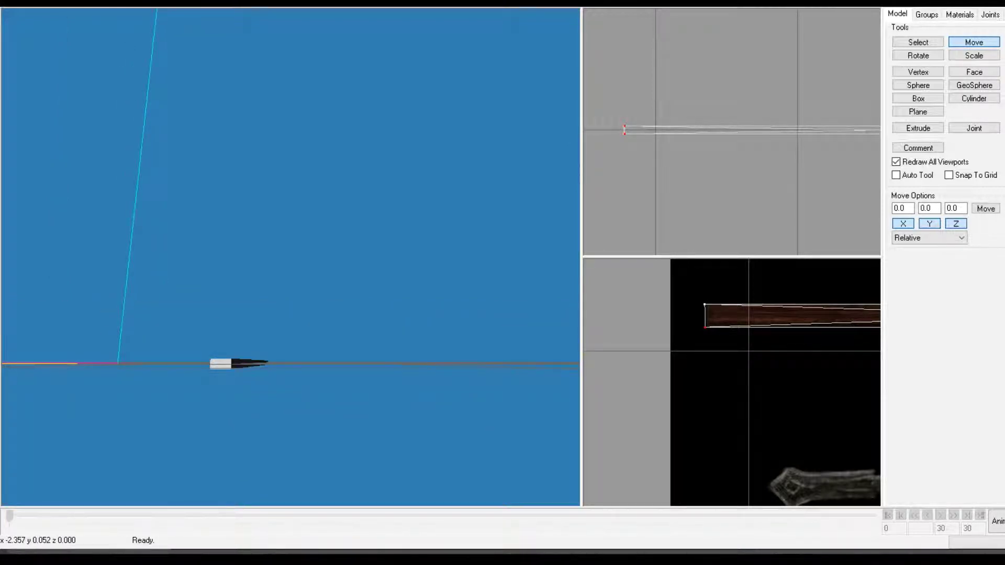
drag(705, 327, 704, 323)
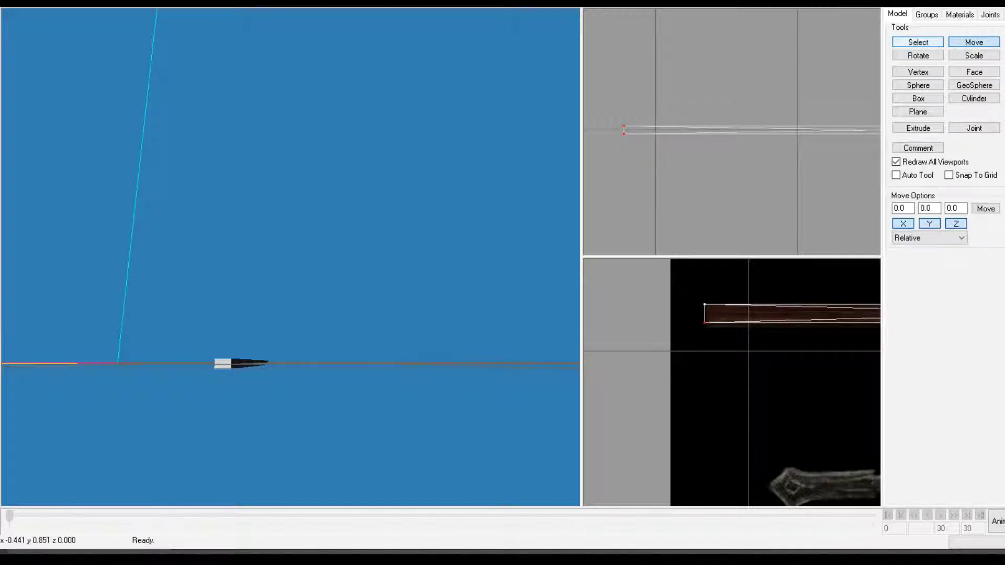
Select only the long faces on the bar's lower side, using face selection with backfaces ignored.
click(918, 42)
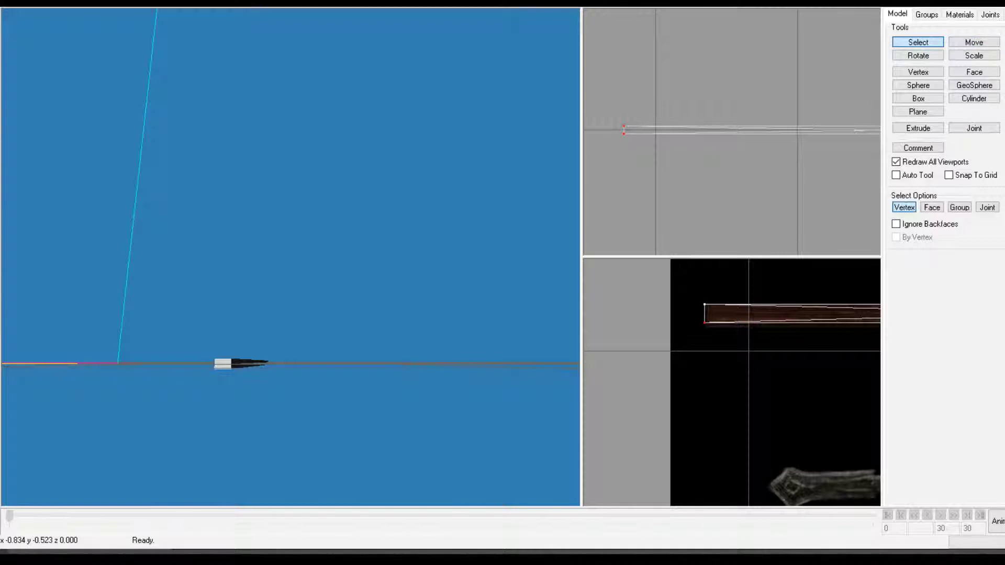
click(918, 55)
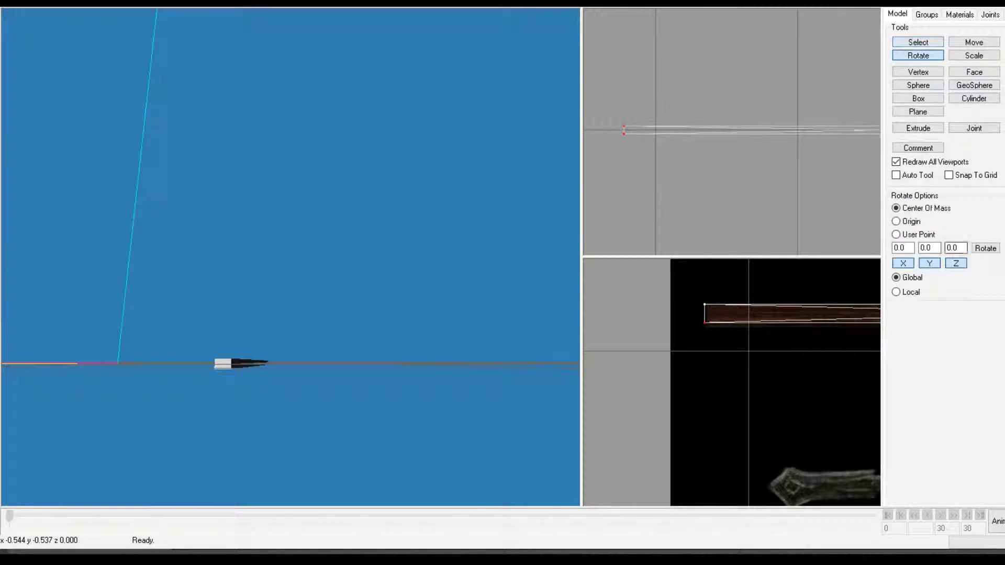
click(918, 42)
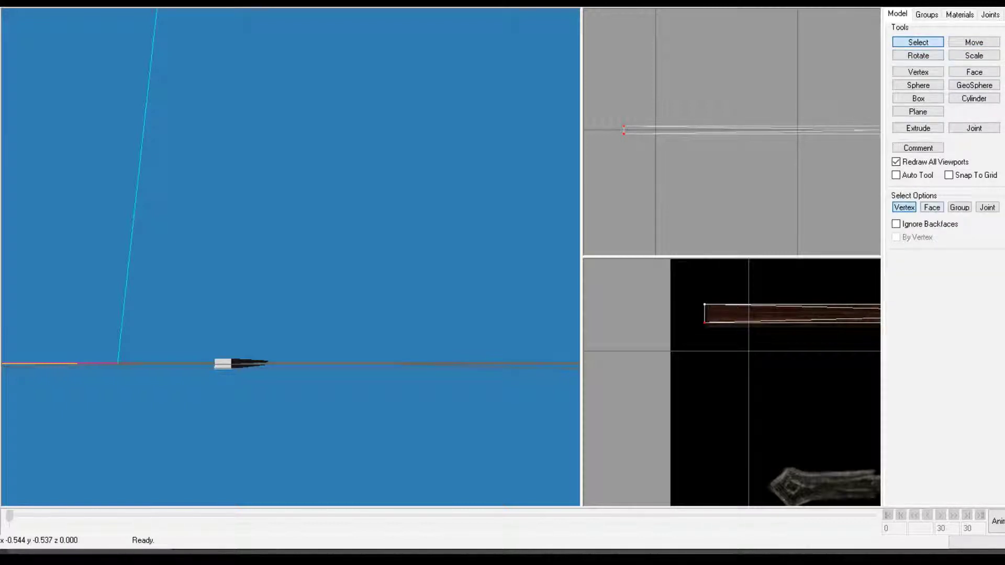
click(931, 207)
click(896, 224)
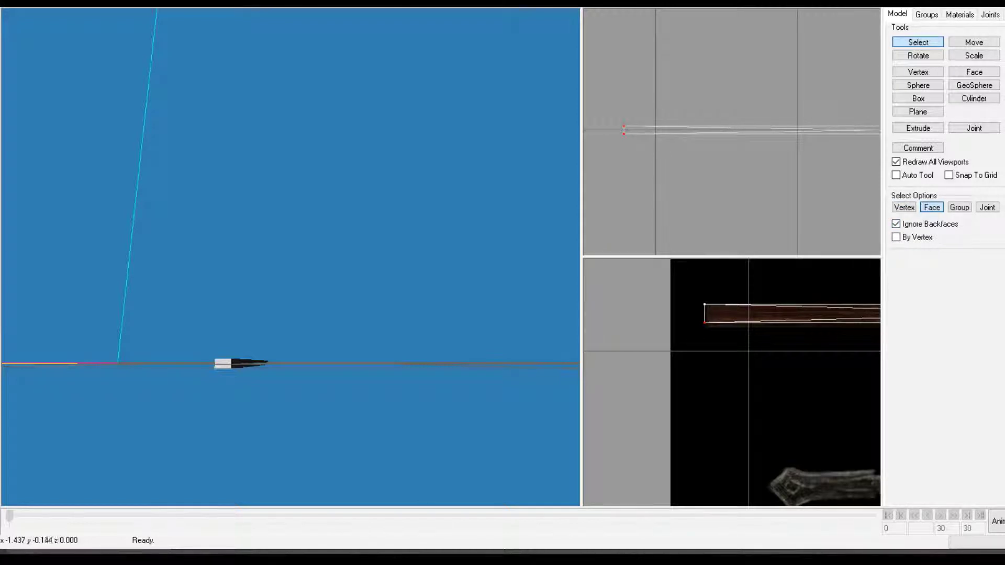
scroll(736, 148, up, 3)
drag(733, 126, 754, 132)
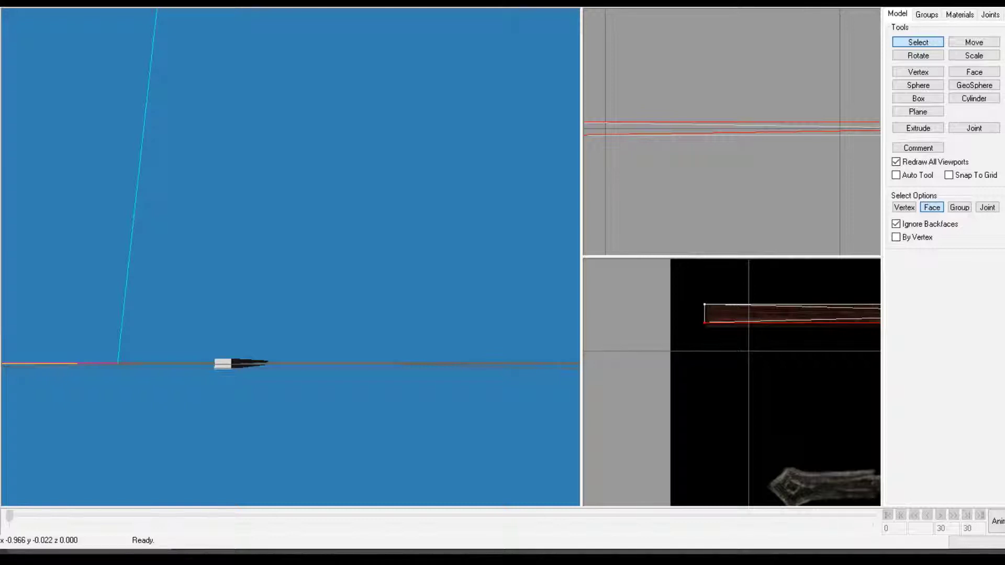
ctrl+drag(850, 138, 628, 159)
ctrl+drag(810, 165, 633, 174)
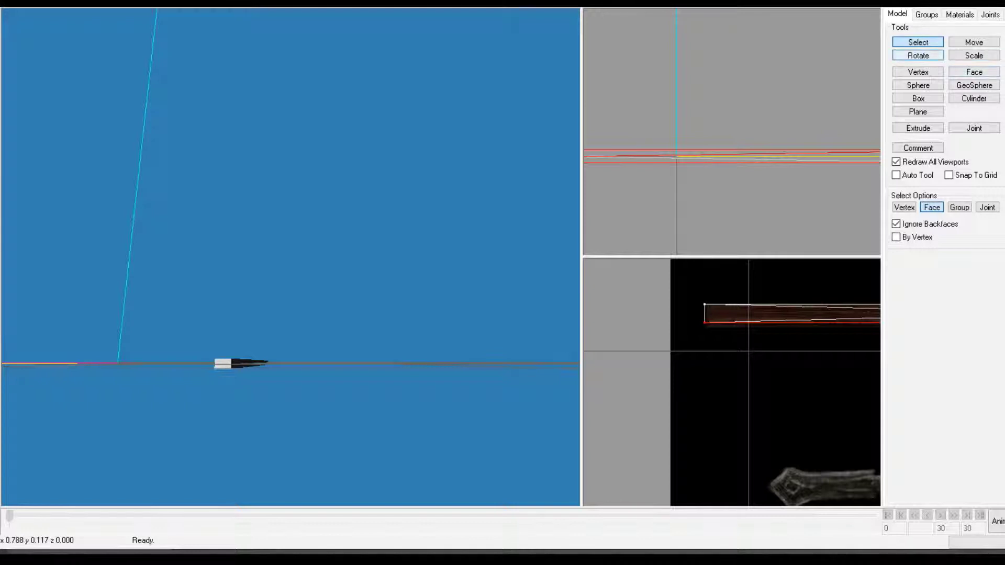
Extrude the selected lower faces a short distance downward, just past the lower edge of the wooden shaft in the reference image.
click(918, 55)
click(917, 128)
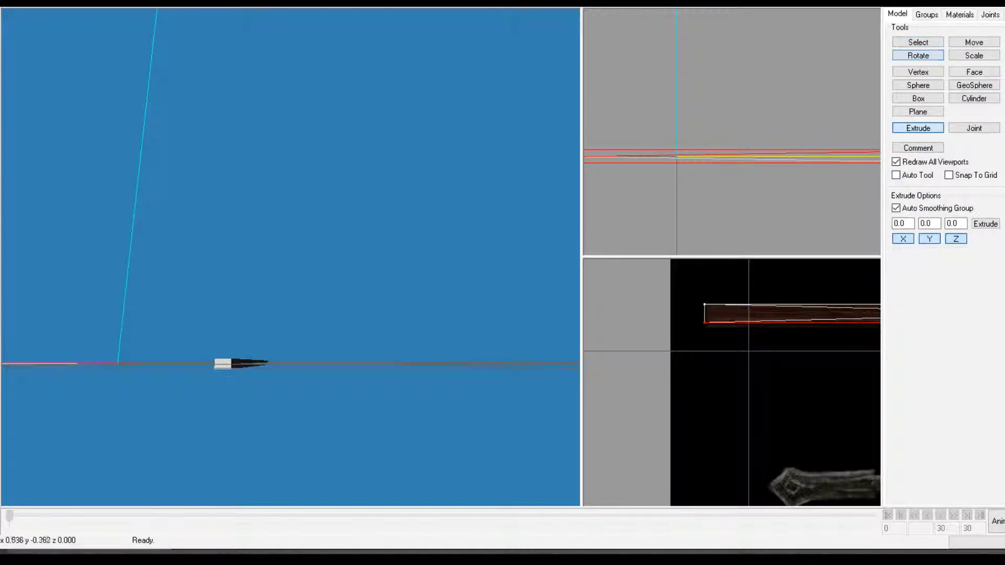
drag(759, 336, 757, 347)
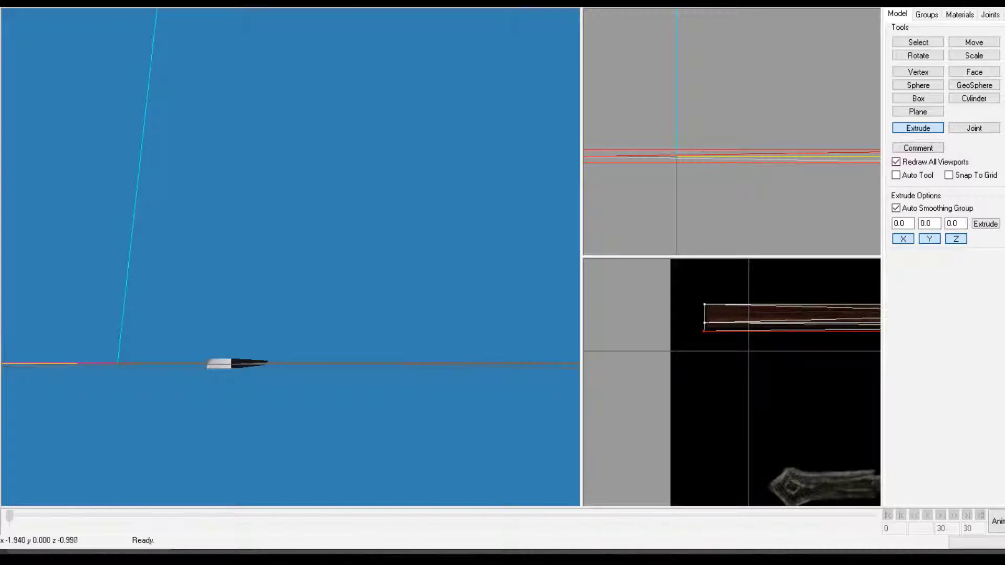
key(ctrl+z)
scroll(703, 327, up, 3)
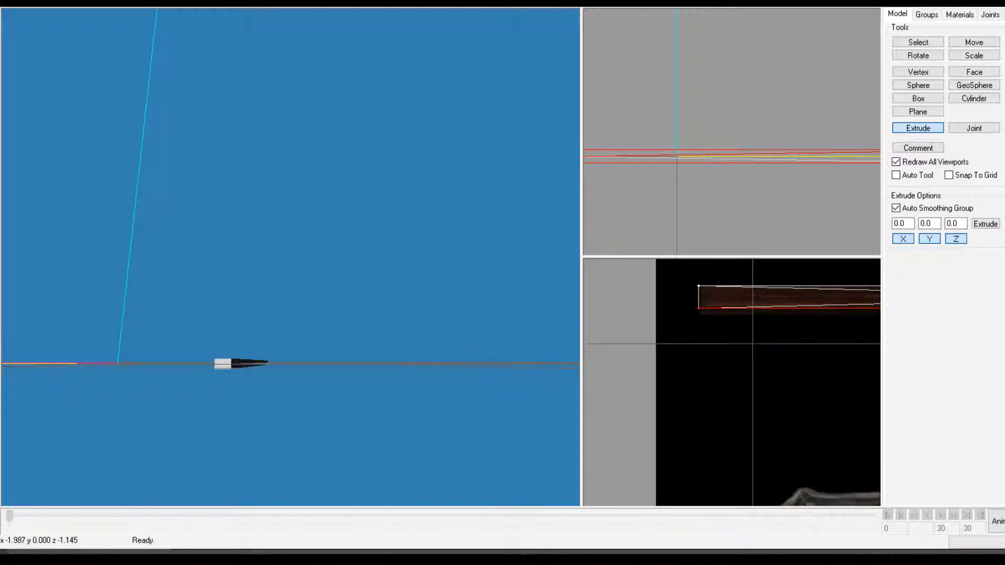
scroll(751, 272, up, 1)
ctrl+drag(751, 272, 731, 327)
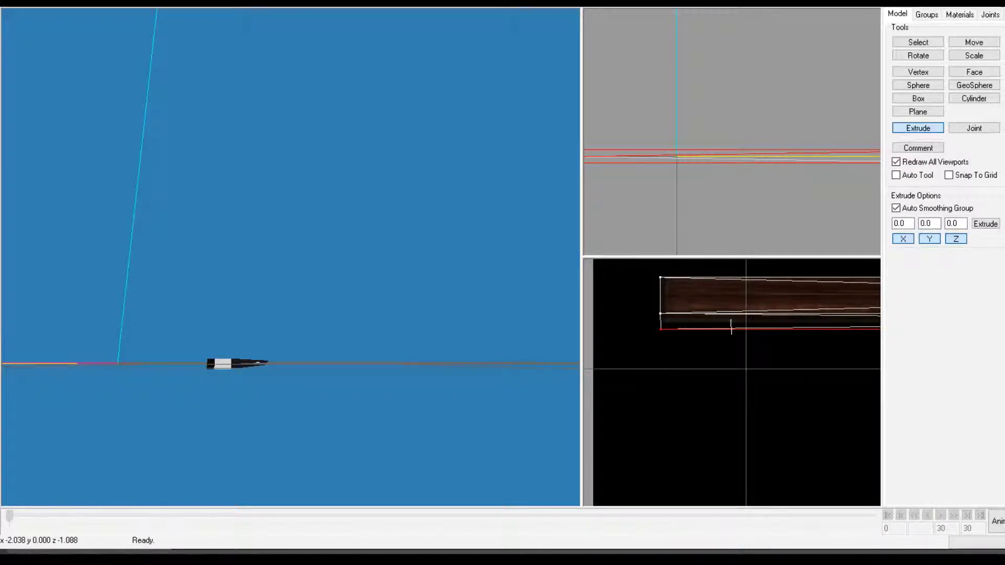
drag(731, 326, 730, 327)
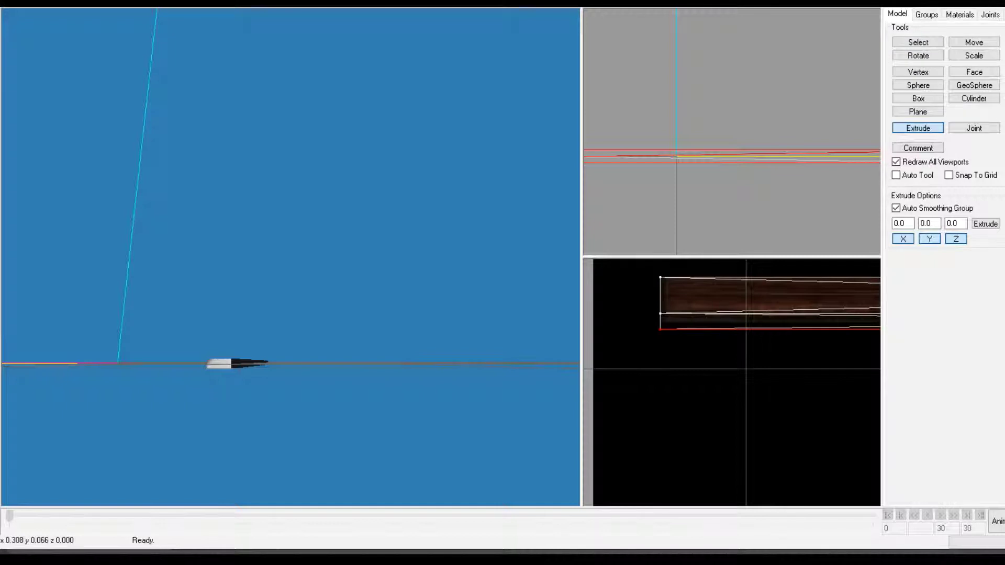
Scale the extruded lower faces by 0.5 in Y about their center of mass to bevel the shaft's underside.
key(3)
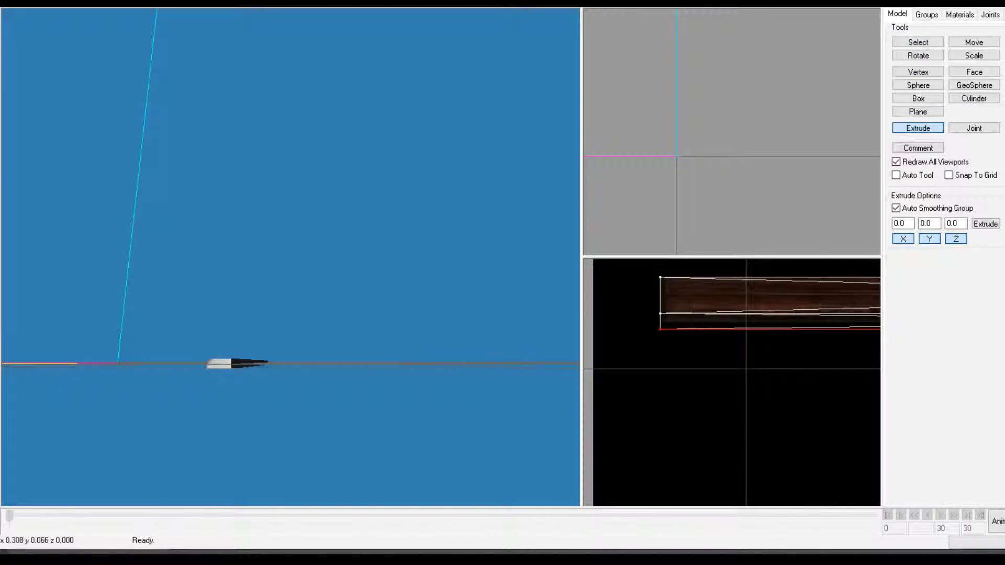
ctrl+drag(715, 174, 874, 173)
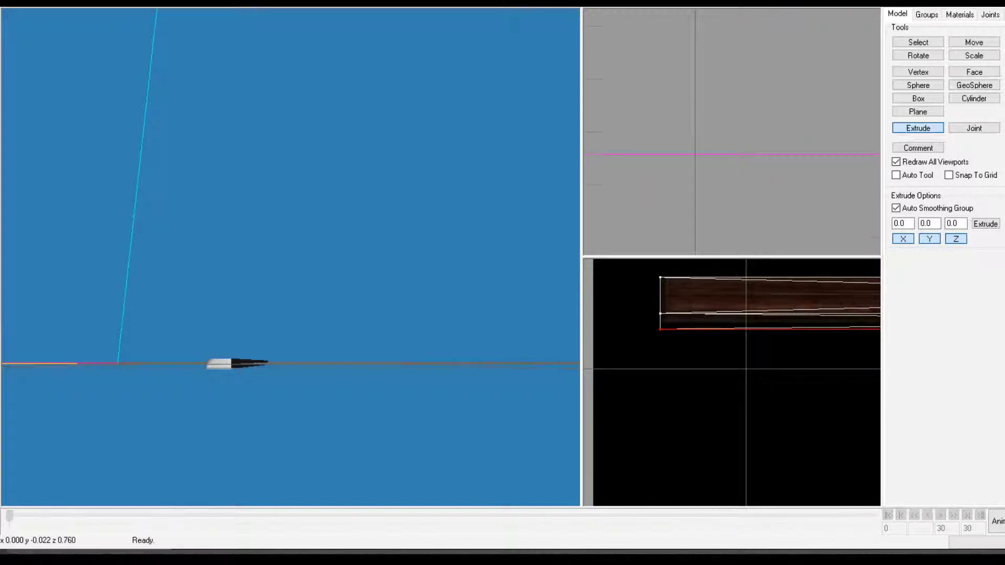
scroll(732, 131, down, 15)
scroll(732, 132, up, 10)
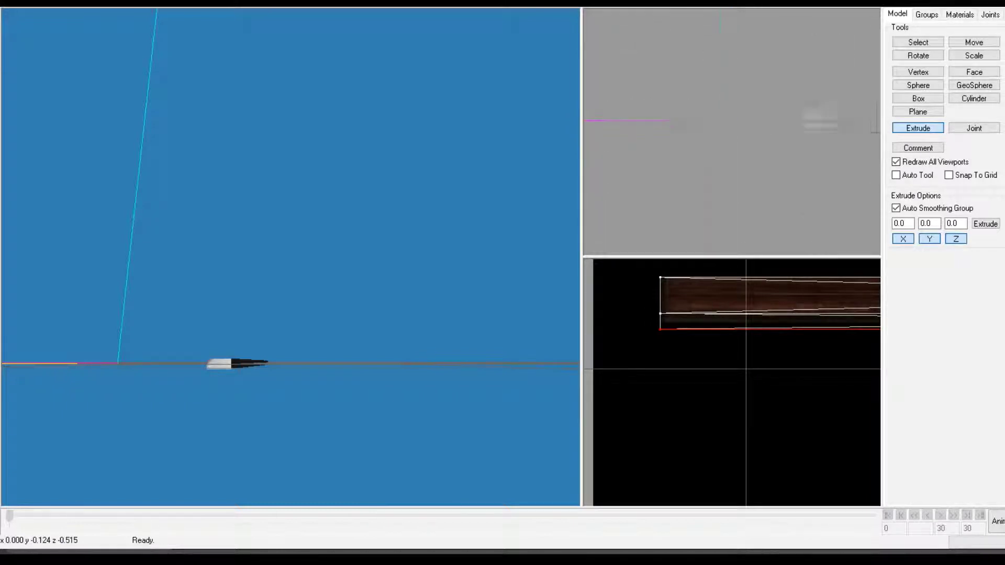
ctrl+drag(813, 144, 609, 155)
scroll(731, 130, up, 3)
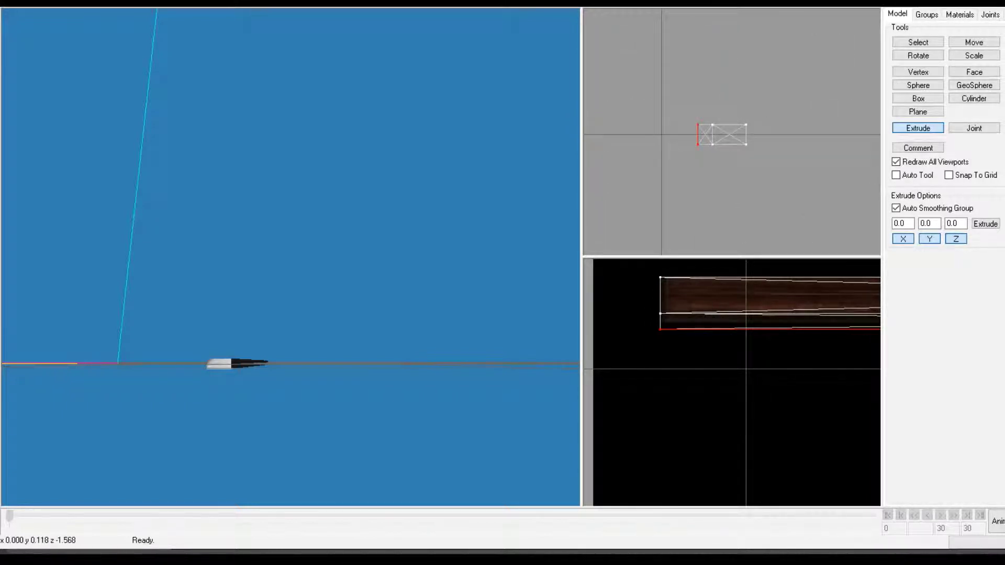
click(974, 55)
drag(931, 248, 915, 248)
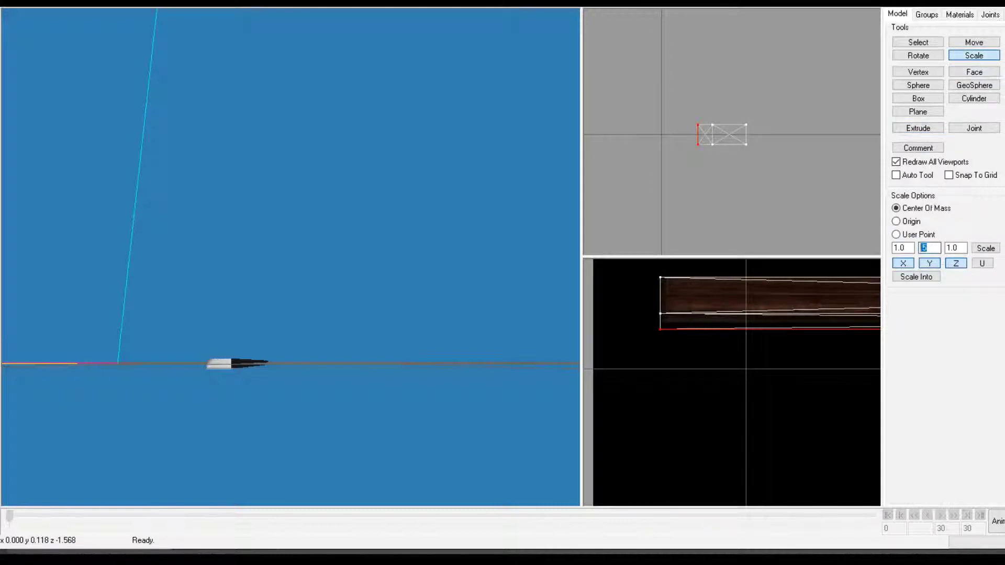
key(Return)
key(2)
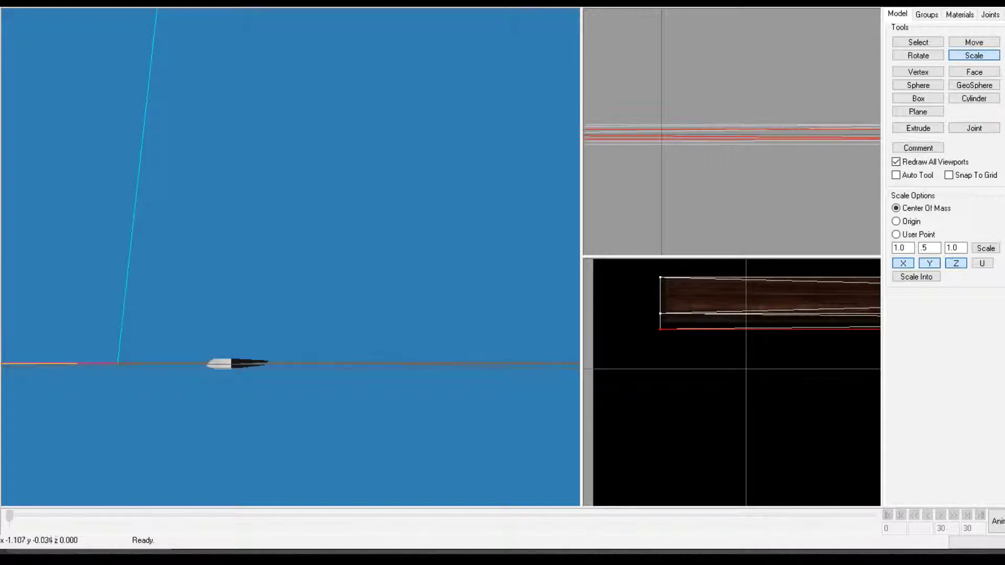
Clear the selection and select the long faces on the shaft's upper side, with backfaces ignored.
click(918, 42)
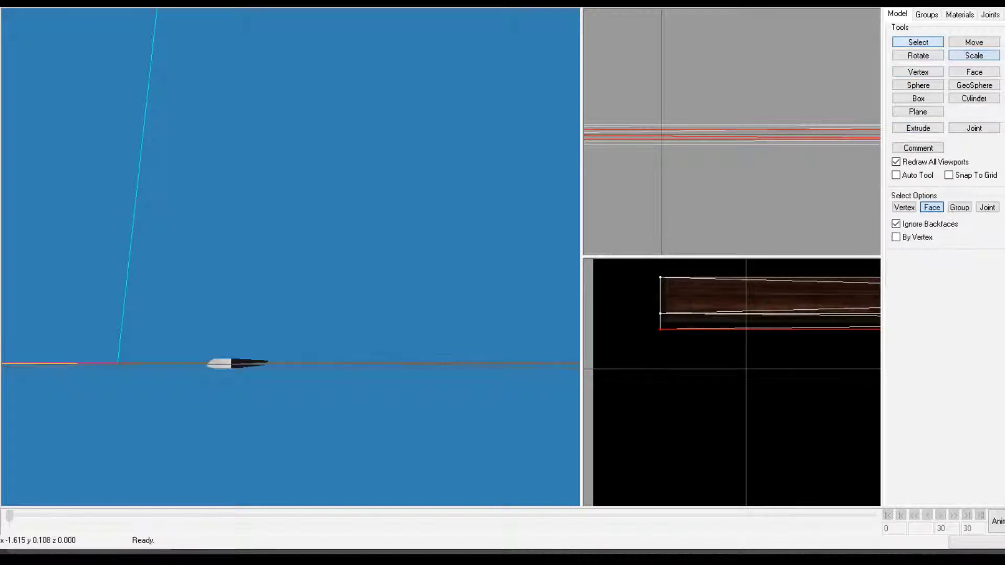
click(904, 207)
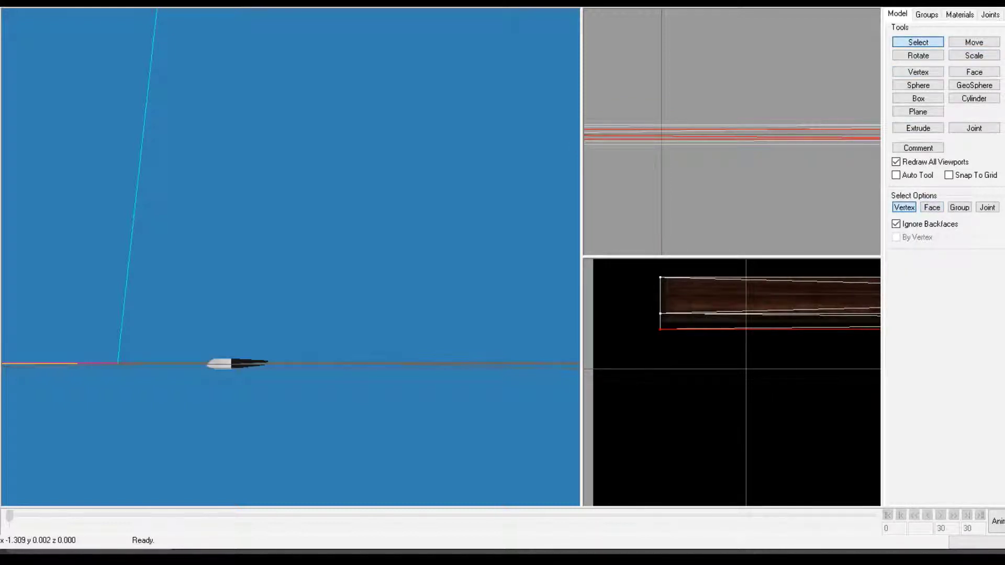
click(661, 368)
click(932, 207)
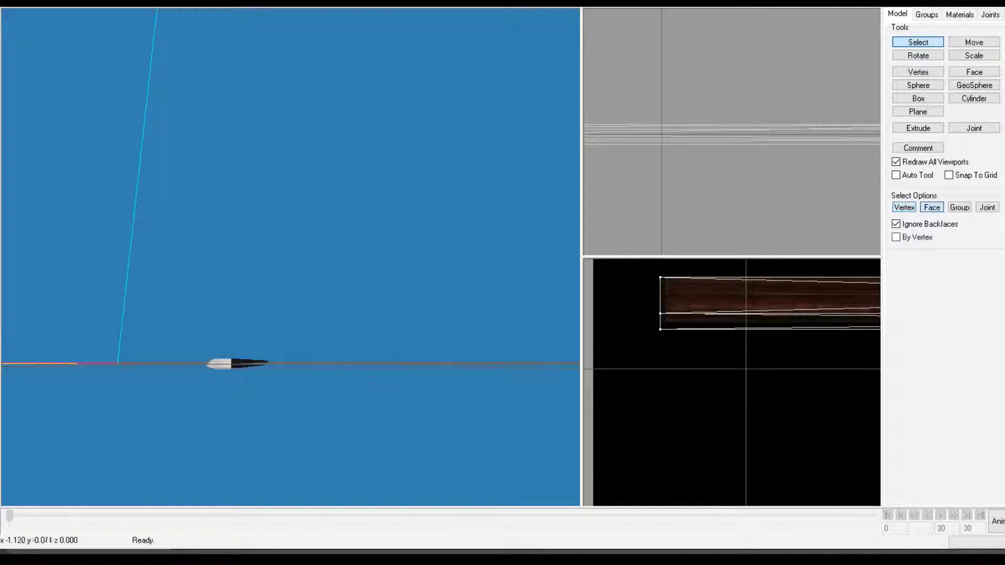
click(732, 135)
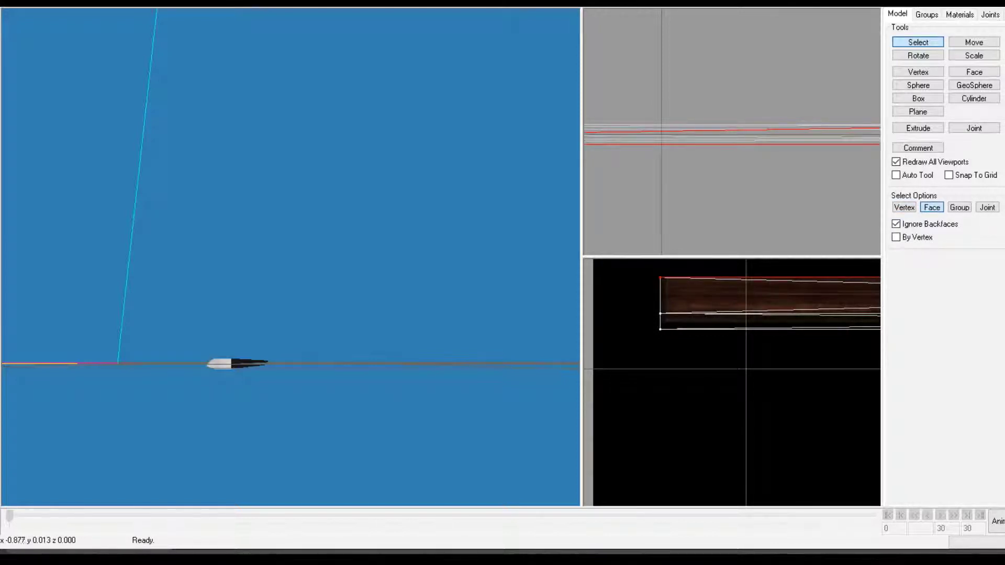
ctrl+drag(628, 132, 847, 142)
ctrl+drag(591, 143, 704, 140)
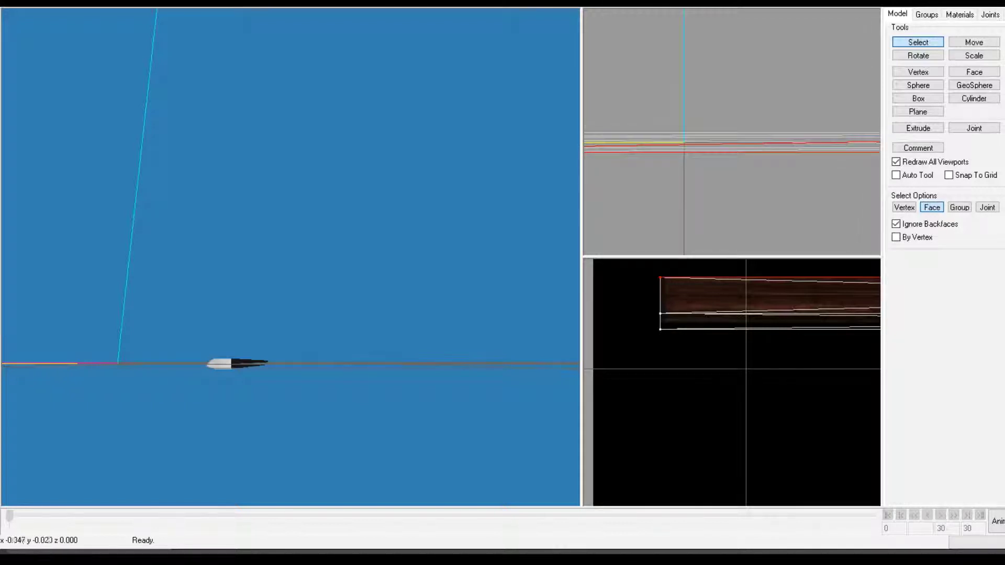
shift+click(706, 139)
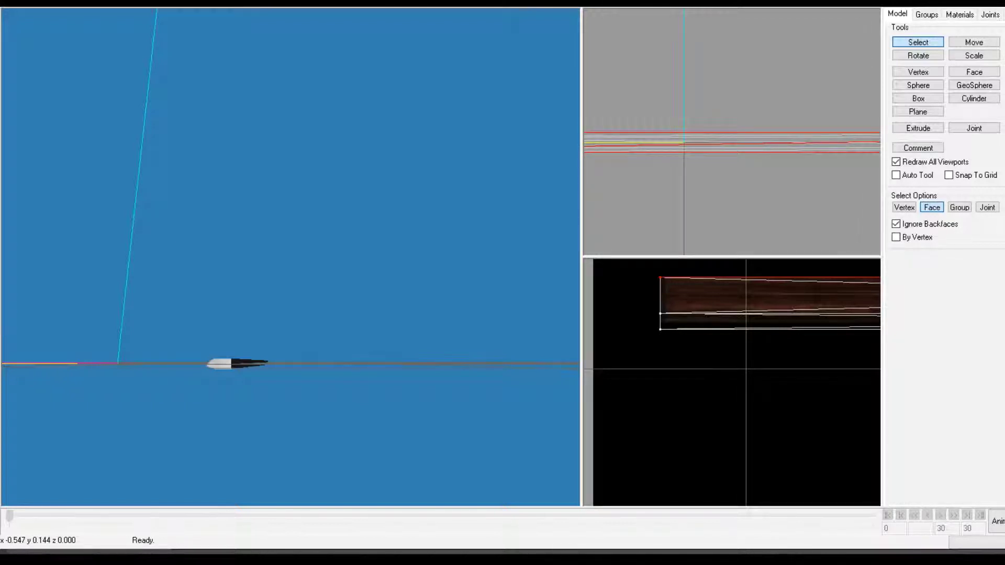
Extrude the selected upper faces a short distance upward, about as far as the lower extrusion.
click(918, 55)
click(918, 128)
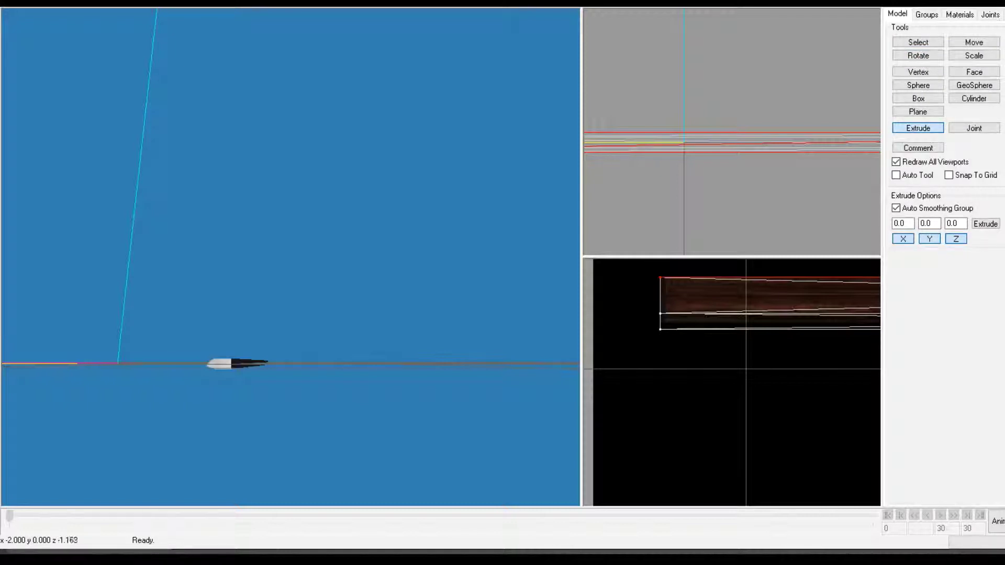
ctrl+drag(733, 355, 728, 385)
mouse_move(751, 331)
ctrl+mouse_down()
mouse_move(749, 359)
mouse_move(751, 345)
mouse_move(733, 336)
ctrl+mouse_up()
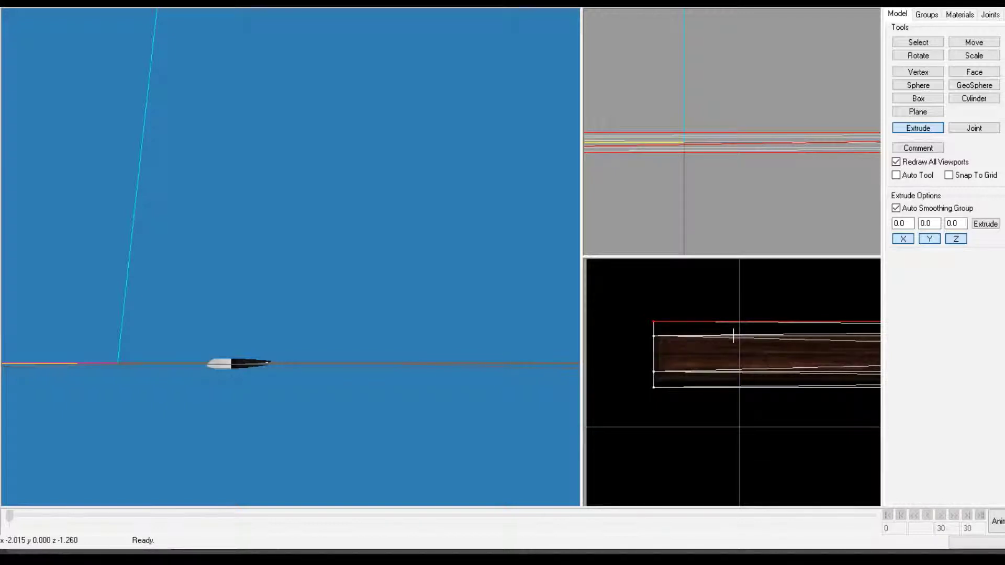
drag(734, 336, 733, 336)
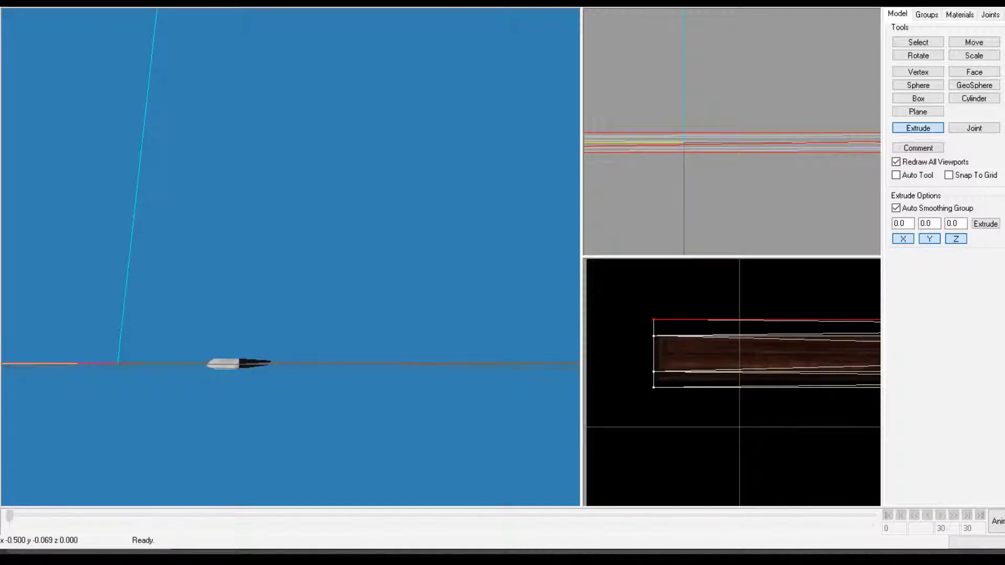
Scale the extruded upper faces by 0.5 in Y about their center of mass and inspect the shaft's octagonal end.
click(974, 55)
click(985, 248)
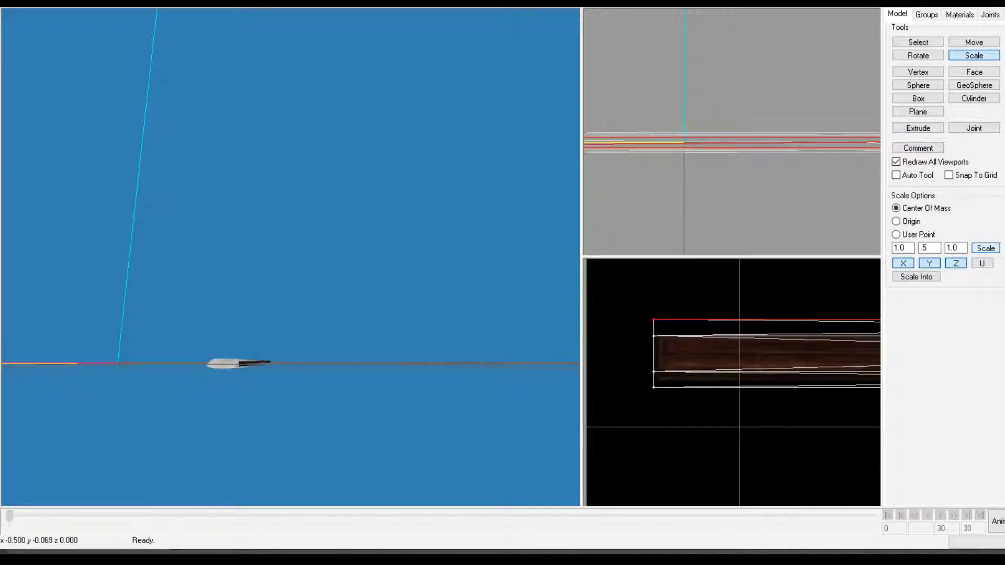
mouse_move(293, 272)
mouse_down()
mouse_move(310, 304)
mouse_move(288, 290)
mouse_move(299, 251)
mouse_move(290, 275)
mouse_move(309, 282)
mouse_move(285, 303)
mouse_move(340, 295)
mouse_move(324, 278)
mouse_move(297, 292)
mouse_move(298, 265)
mouse_move(301, 296)
mouse_move(286, 293)
mouse_move(288, 262)
mouse_up()
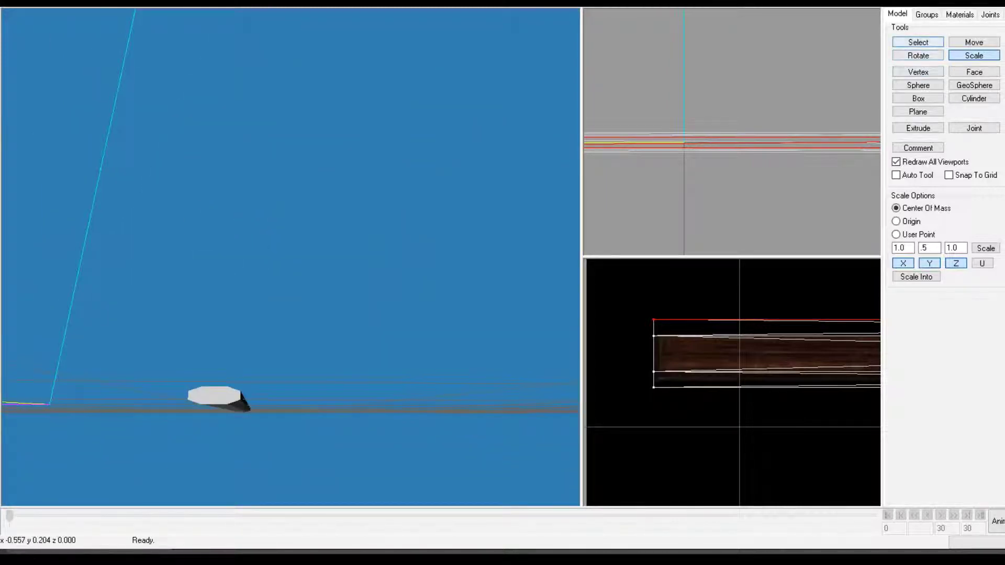
Select the whole shaft and scale it in Z about its center of mass, first by 0.7 and again by 0.9.
key(ctrl+a)
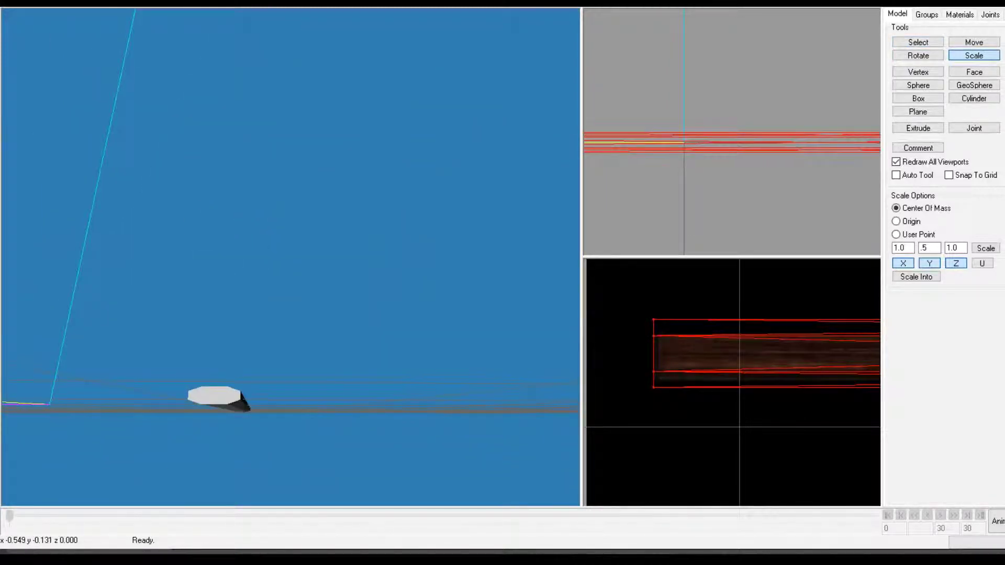
click(973, 72)
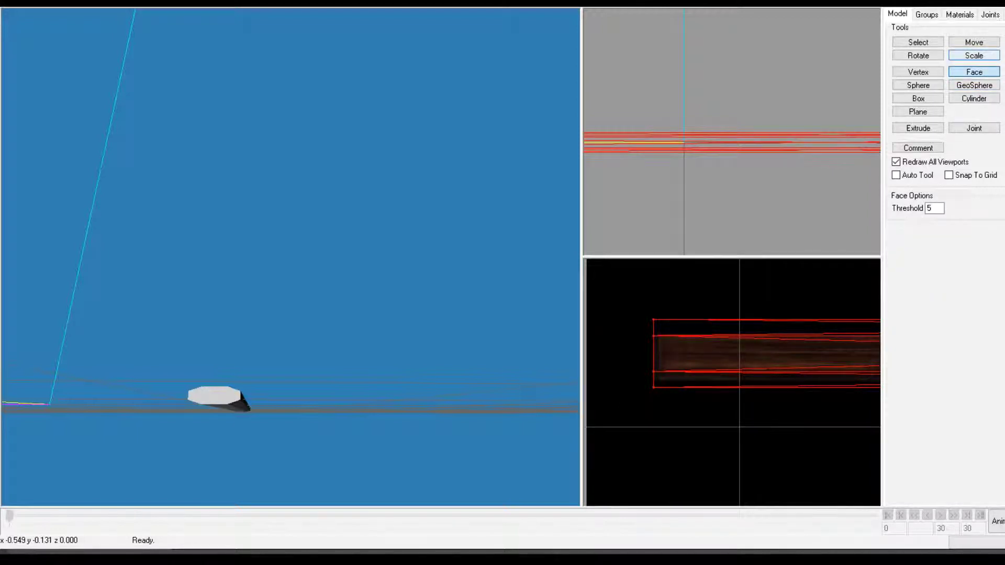
click(974, 55)
drag(932, 249, 919, 248)
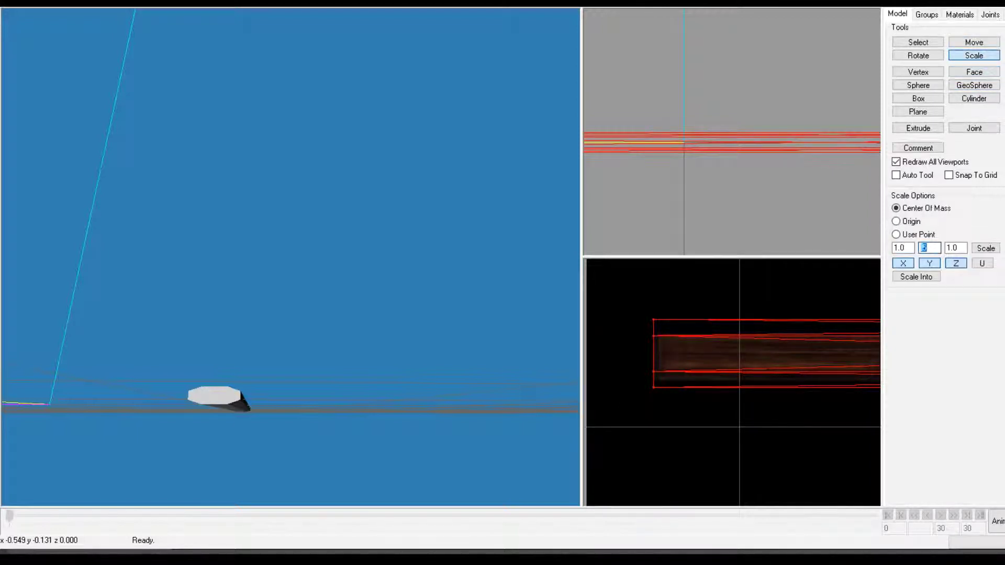
key(BackSpace)
key(BackSpace)
key(BackSpace)
key(BackSpace)
text(.7)
click(986, 248)
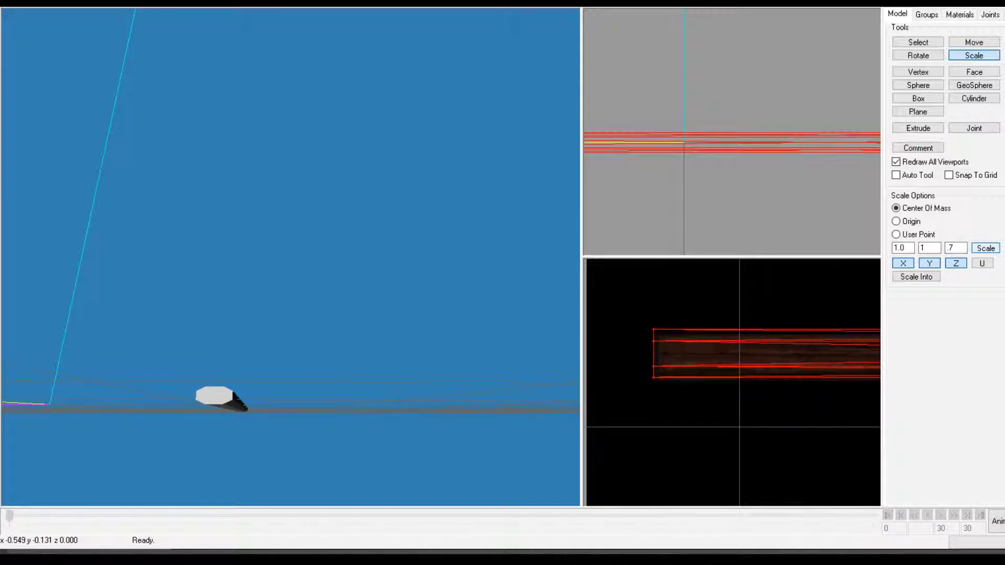
click(955, 248)
click(985, 248)
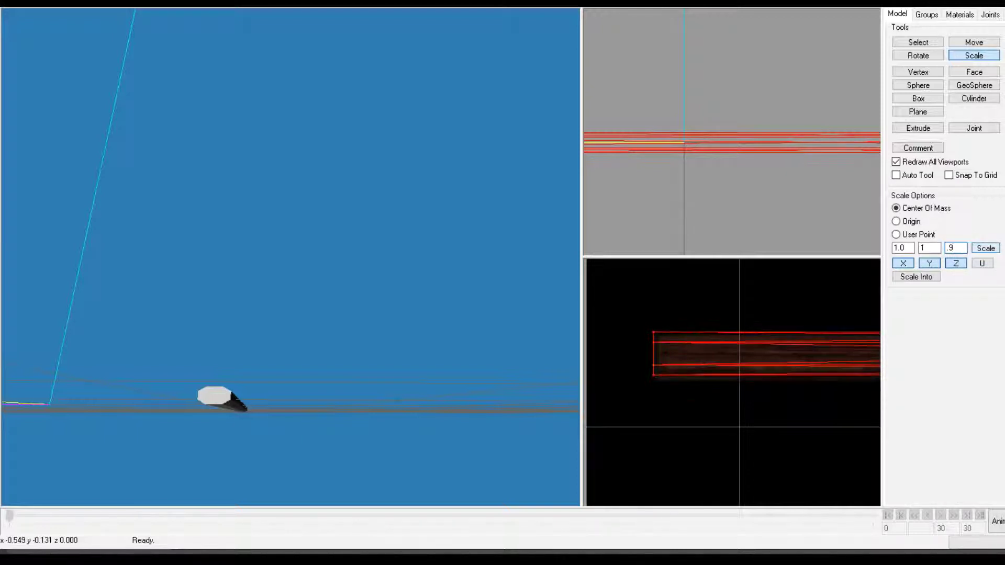
Move the whole shaft slightly down to align it with the wooden shaft in the reference image, and inspect its end in 3D.
click(973, 41)
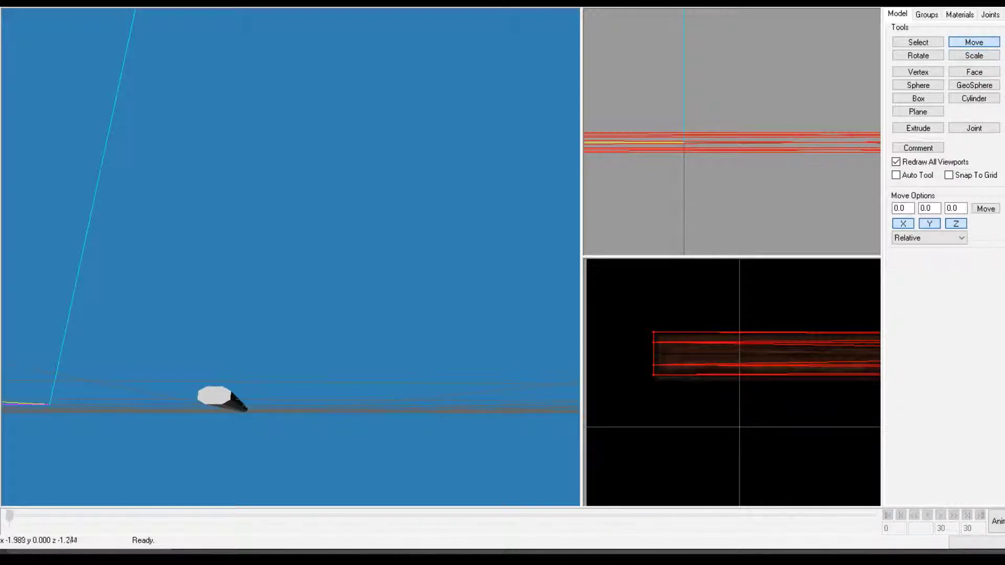
drag(743, 340, 743, 346)
drag(366, 304, 337, 348)
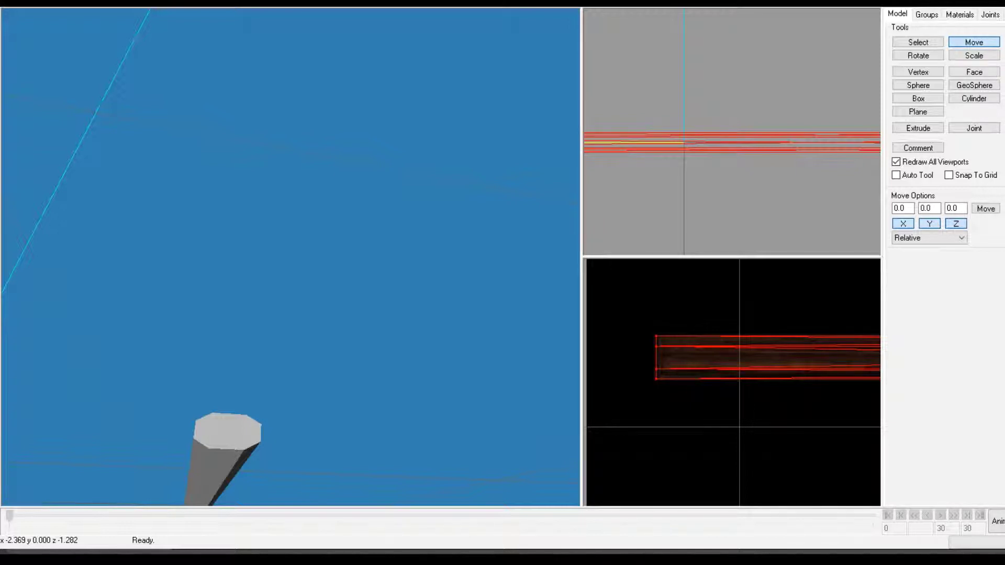
Inspect and deselect the whole shaft, and rename its group to "shaft".
drag(338, 348, 437, 366)
drag(257, 235, 287, 262)
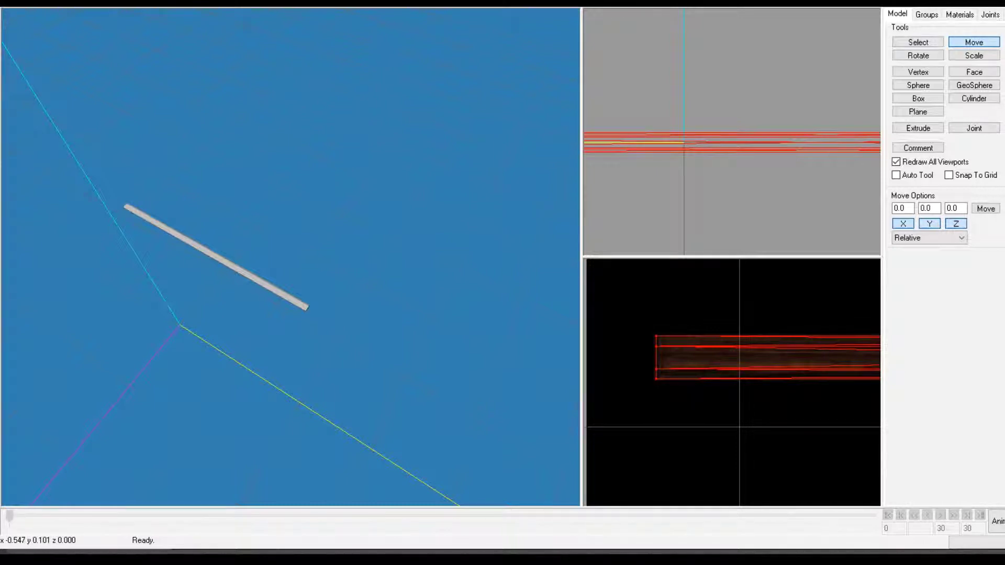
click(918, 42)
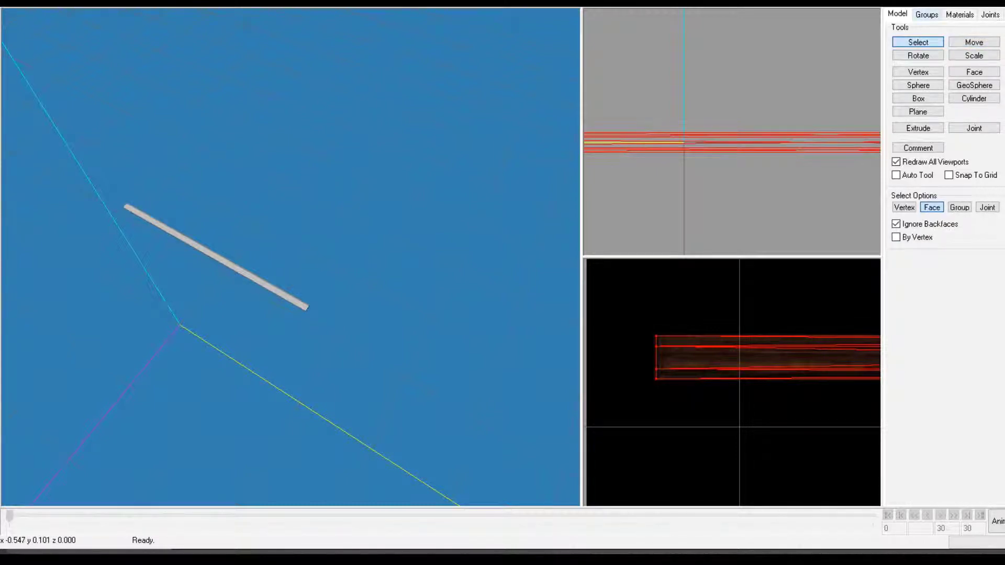
click(662, 410)
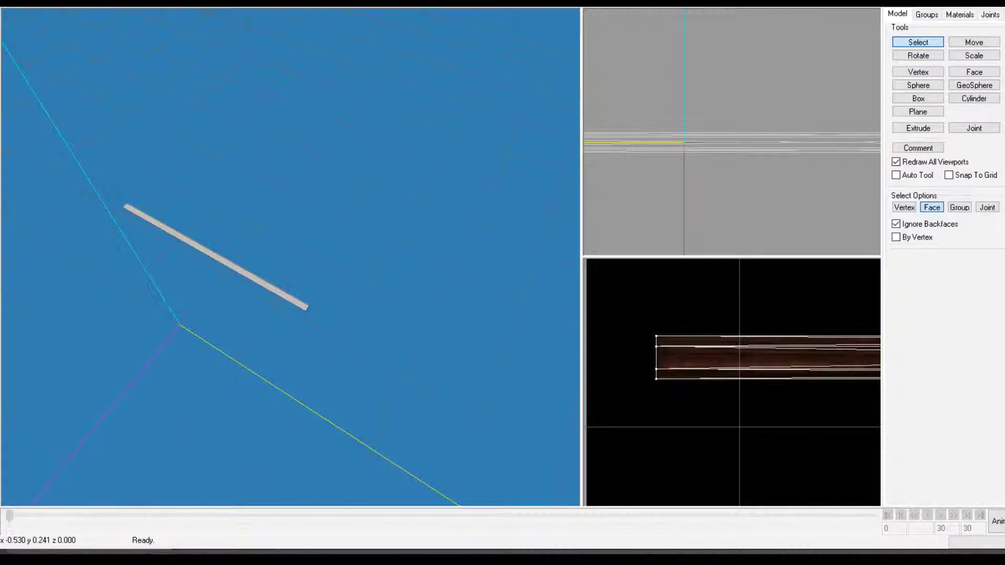
click(926, 14)
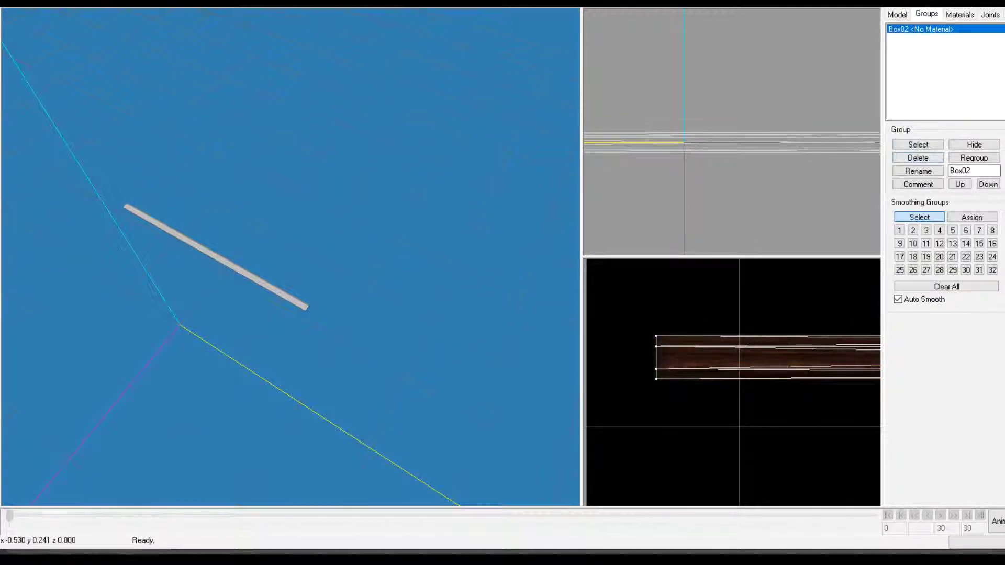
drag(973, 171, 934, 171)
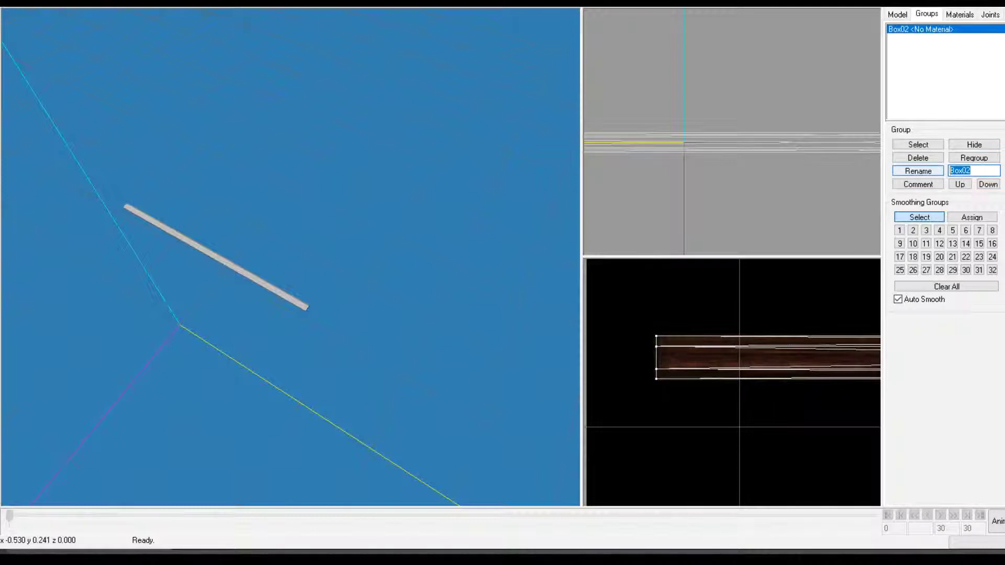
text(ha)
key(BackSpace)
key(BackSpace)
key(BackSpace)
text(shaft)
click(918, 171)
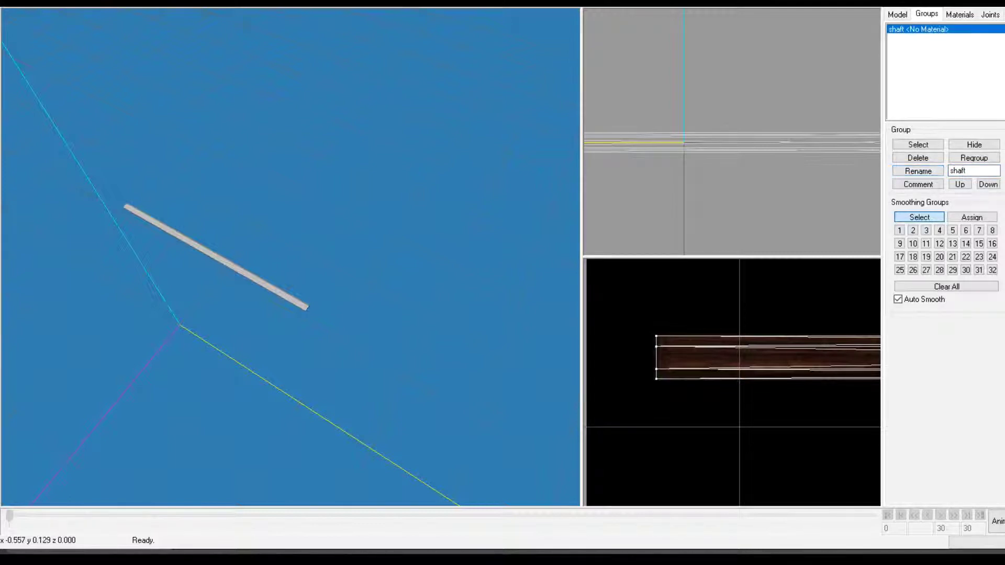
click(897, 15)
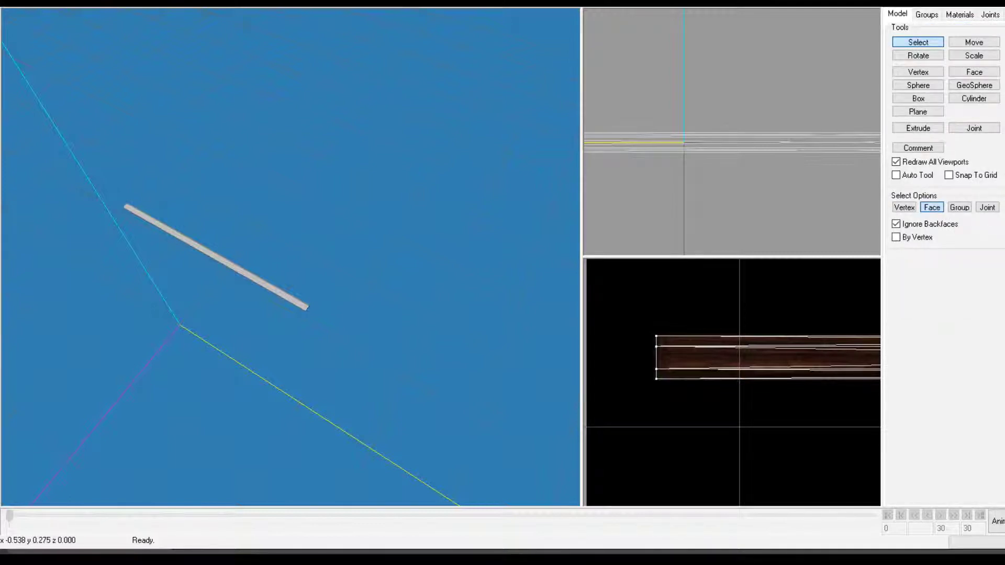
Place vertices along the outline, inner diamond and centre line of the diamond-tipped metal fitting in the reference image.
ctrl+drag(842, 479, 738, 181)
ctrl+drag(821, 390, 738, 372)
ctrl+drag(697, 403, 718, 405)
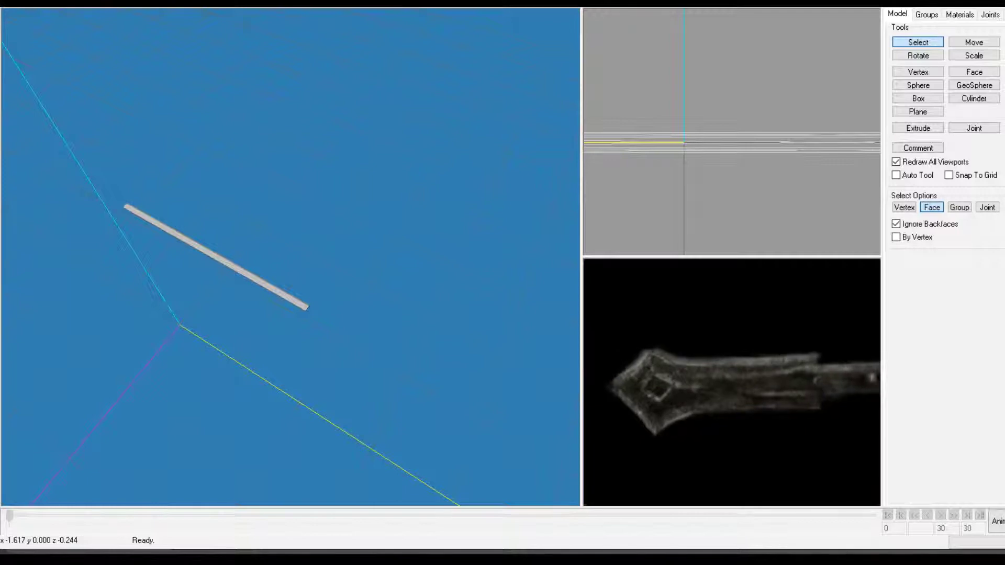
scroll(719, 405, down, 5)
ctrl+drag(777, 418, 752, 381)
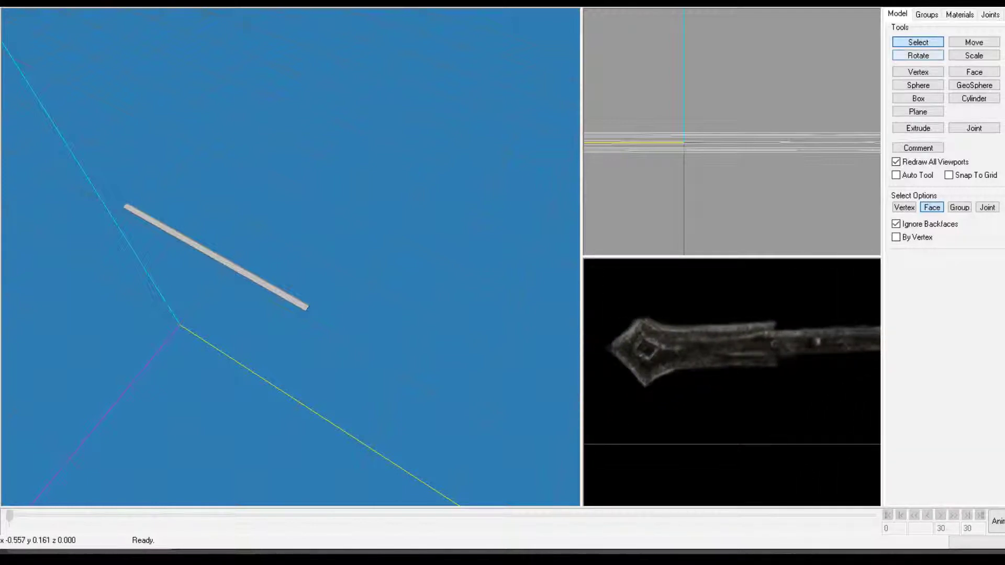
click(918, 55)
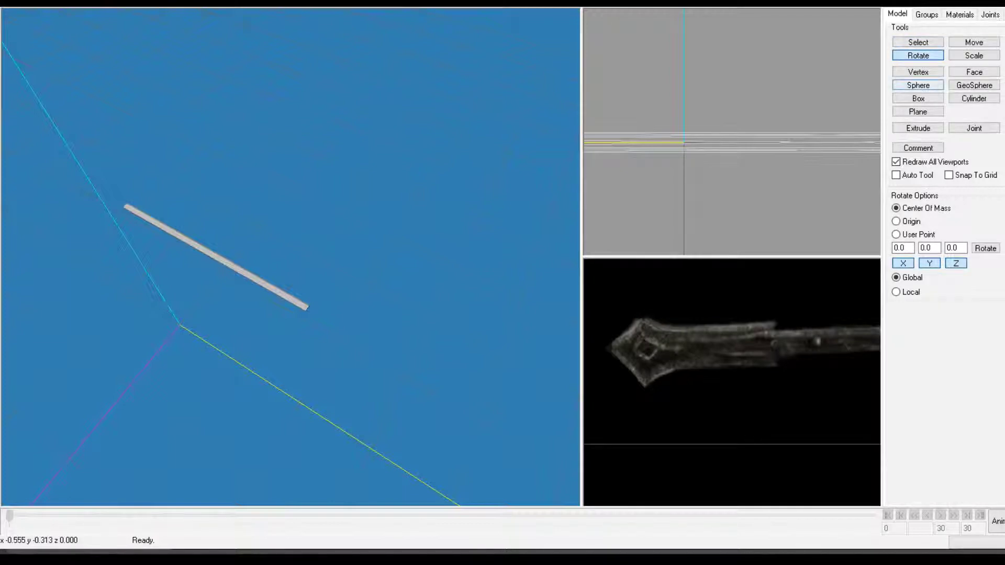
key(v)
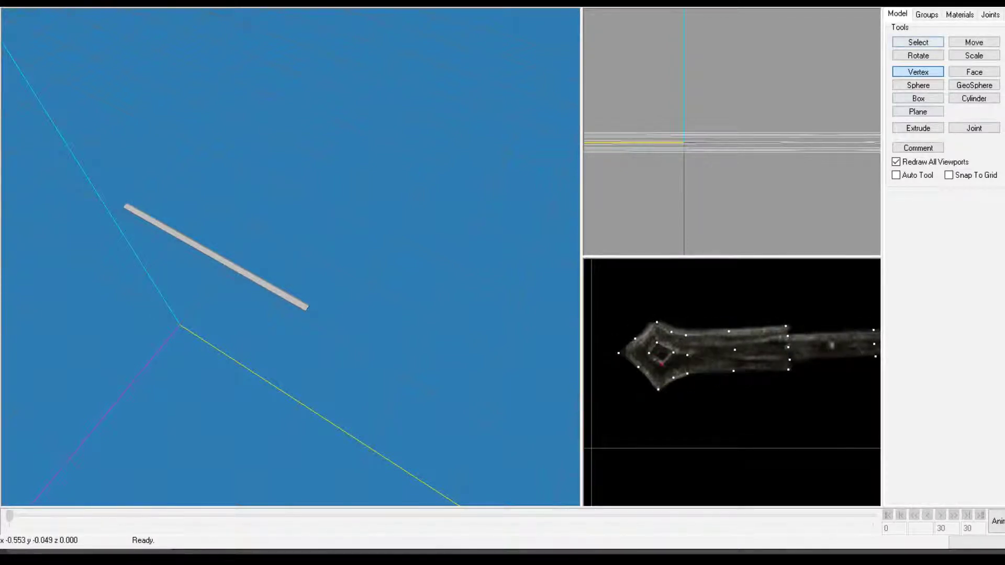
Set selection to vertices with Ignore Backfaces off, and select the three vertices at the fitting's pointed tip.
click(918, 41)
click(904, 207)
click(896, 224)
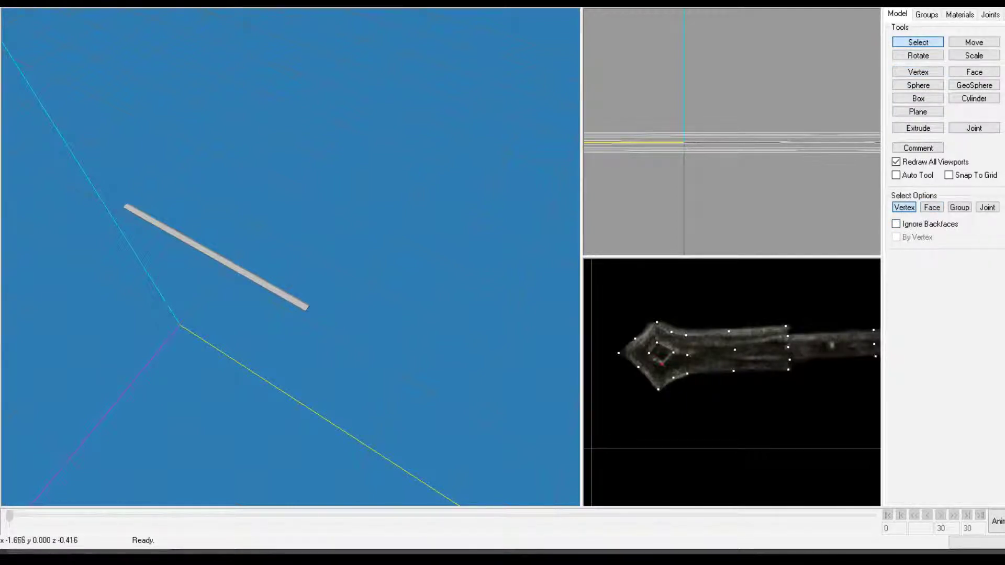
drag(633, 366, 633, 366)
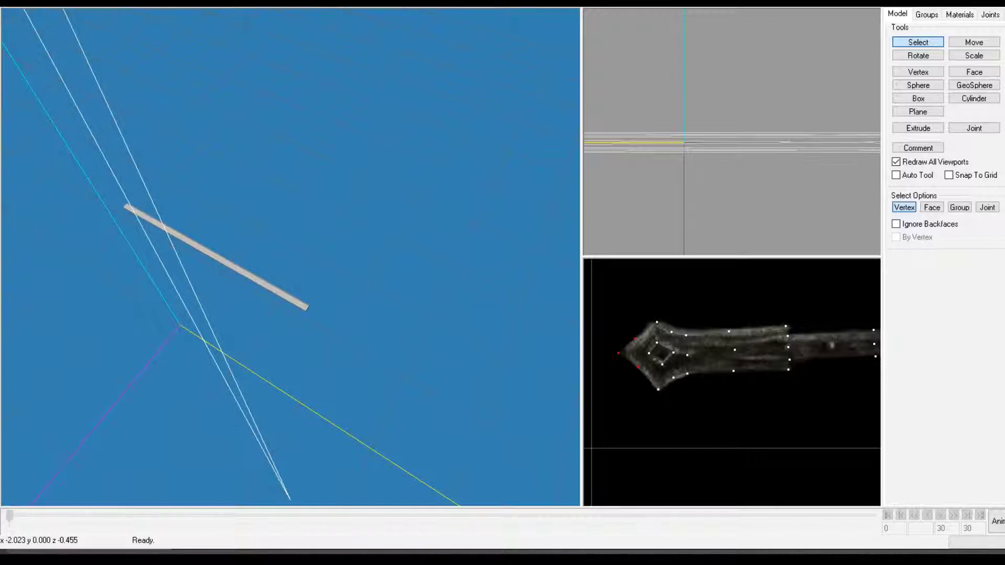
Switch the large viewport to the top view and frame the diamond-tipped fitting of the reference image in it.
key(5)
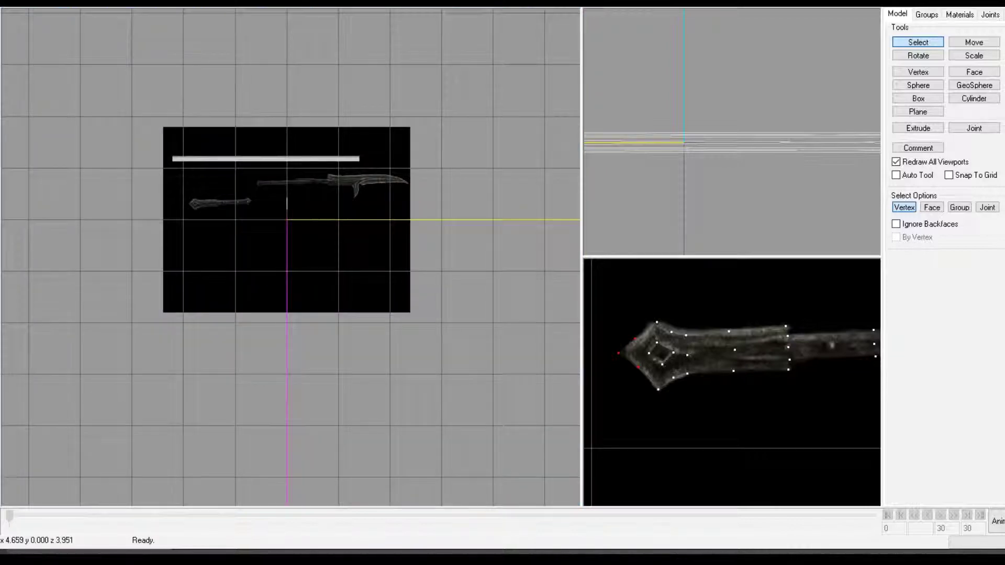
scroll(245, 187, up, 5)
scroll(236, 194, up, 5)
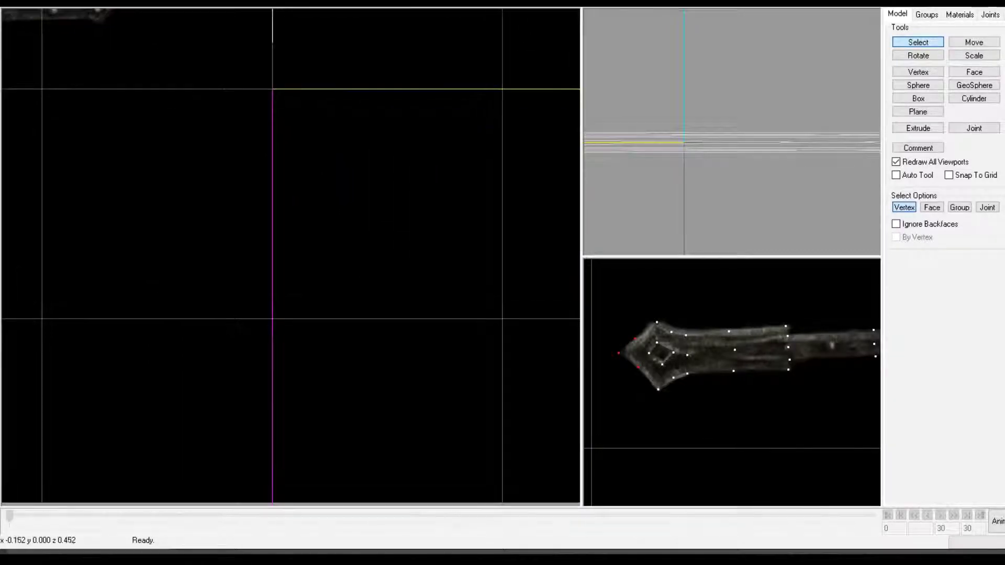
ctrl+drag(217, 175, 447, 345)
scroll(294, 257, up, 4)
scroll(292, 253, up, 2)
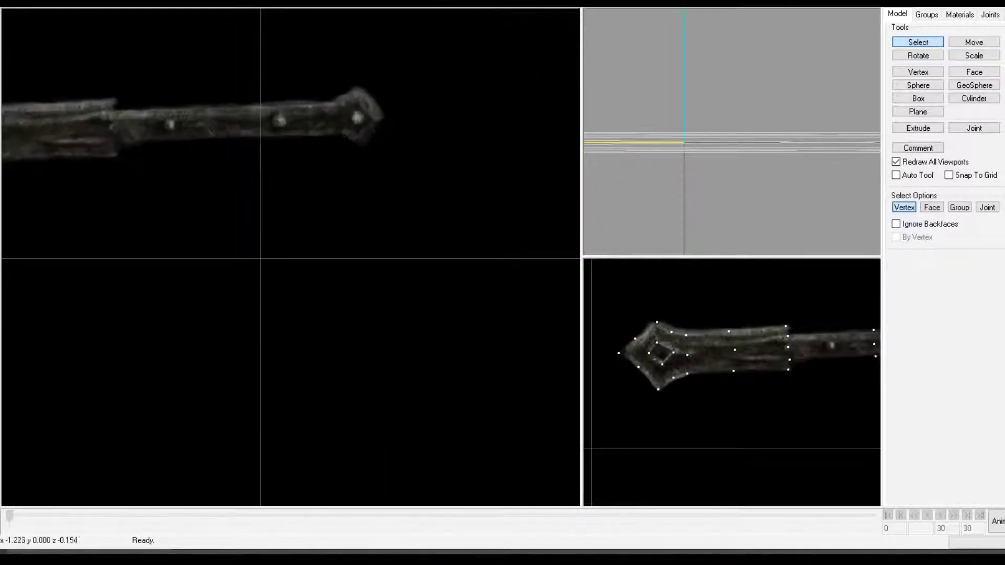
ctrl+drag(137, 166, 426, 279)
scroll(426, 279, up, 3)
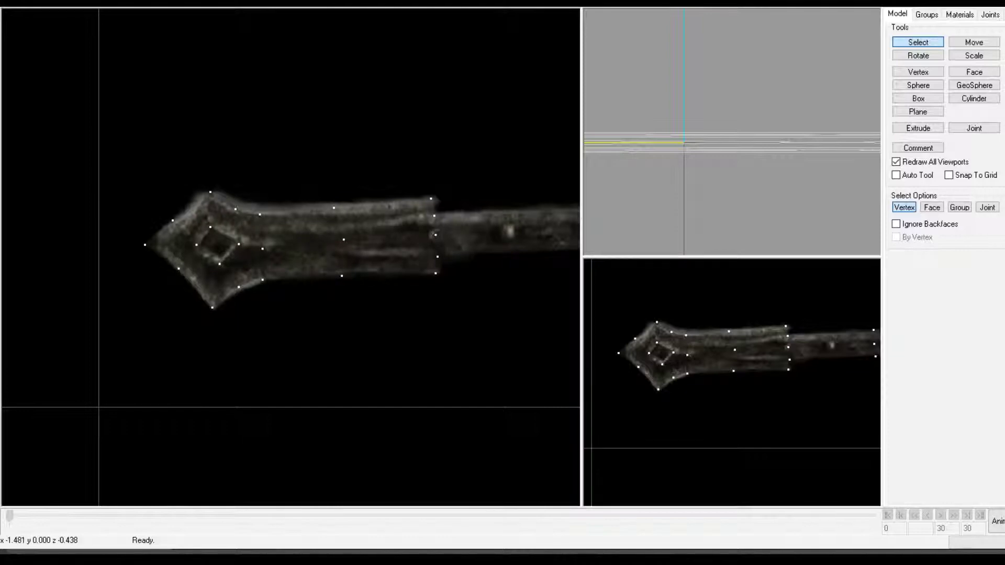
Switch the small reference viewport to a shaded 3D view angled to show the shaft and the fitting.
key(7)
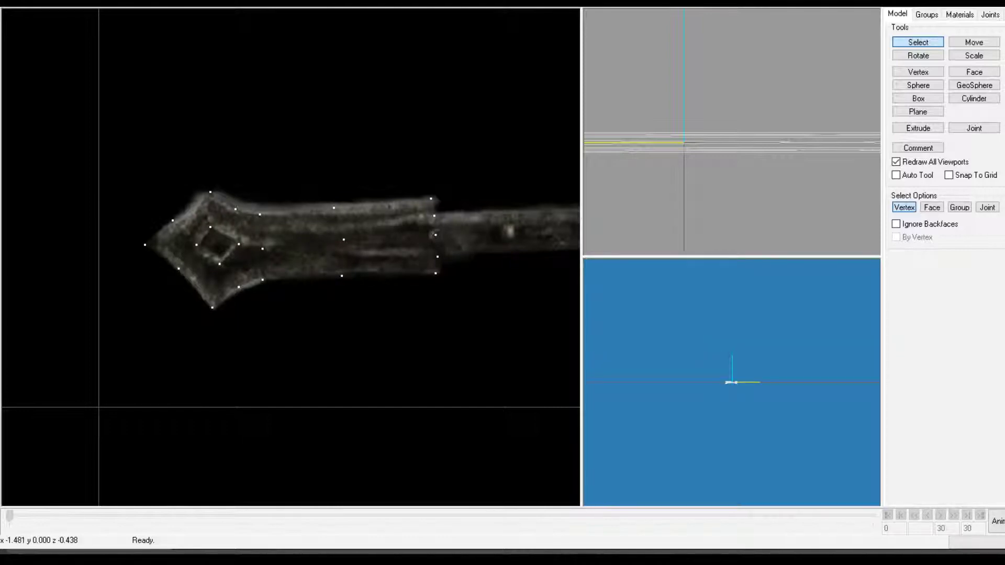
scroll(732, 382, up, 8)
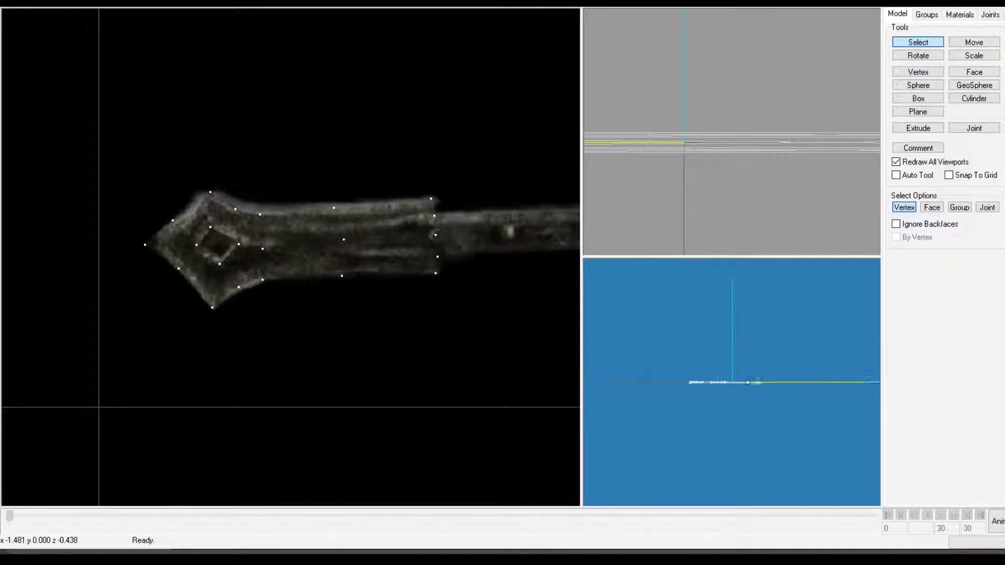
scroll(732, 382, up, 3)
scroll(732, 382, down, 2)
drag(732, 382, 800, 377)
scroll(780, 411, down, 1)
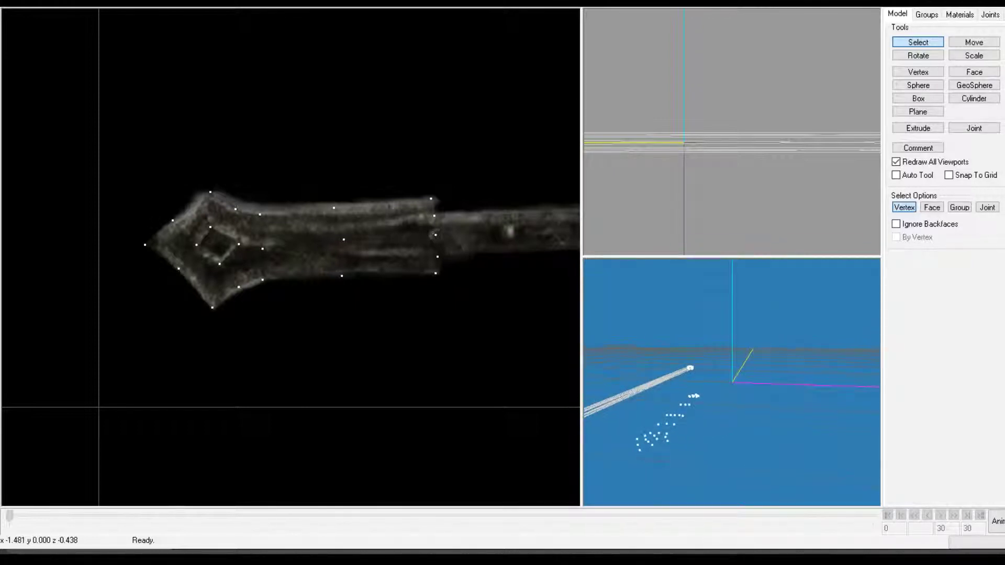
click(733, 377)
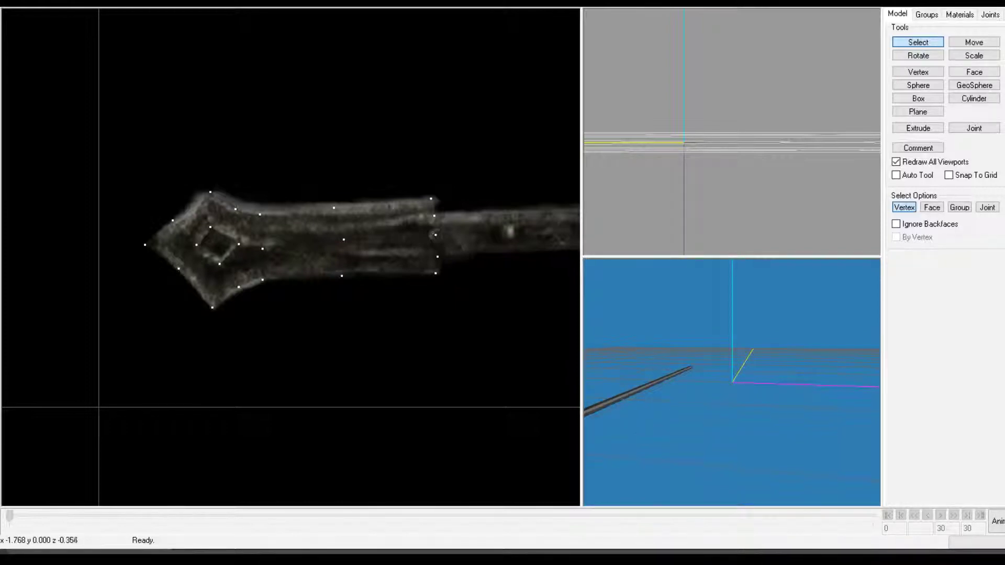
Create triangular faces from the pointed tip across the upper half of the diamond head to the sleeve's start.
drag(105, 197, 179, 249)
drag(128, 215, 200, 253)
drag(164, 205, 210, 250)
drag(162, 206, 220, 251)
drag(149, 170, 222, 234)
drag(205, 186, 262, 255)
drag(236, 201, 276, 254)
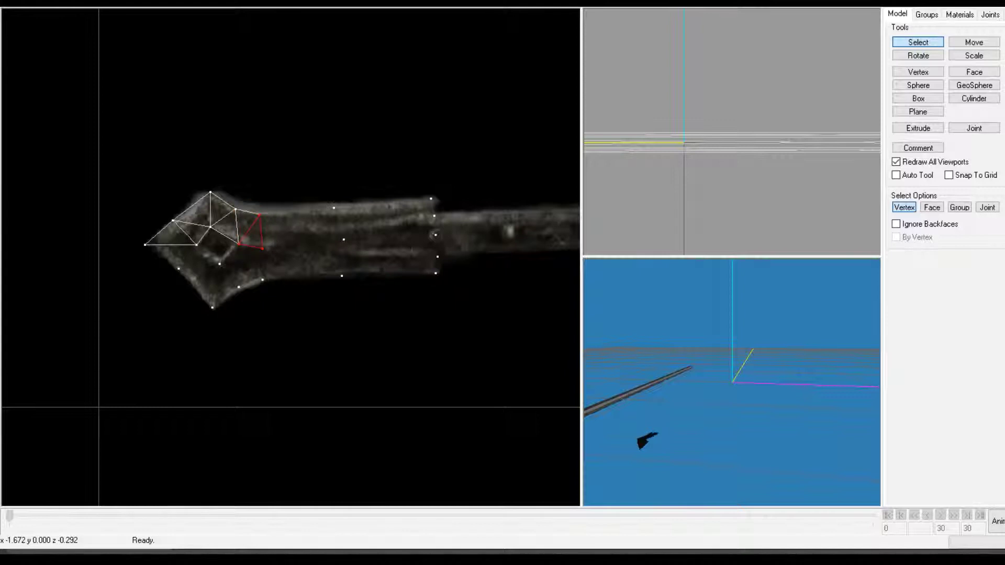
Create triangular faces along the upper half of the sleeve, from the diamond head to the sleeve's upper end corner.
drag(257, 201, 338, 259)
drag(264, 198, 354, 250)
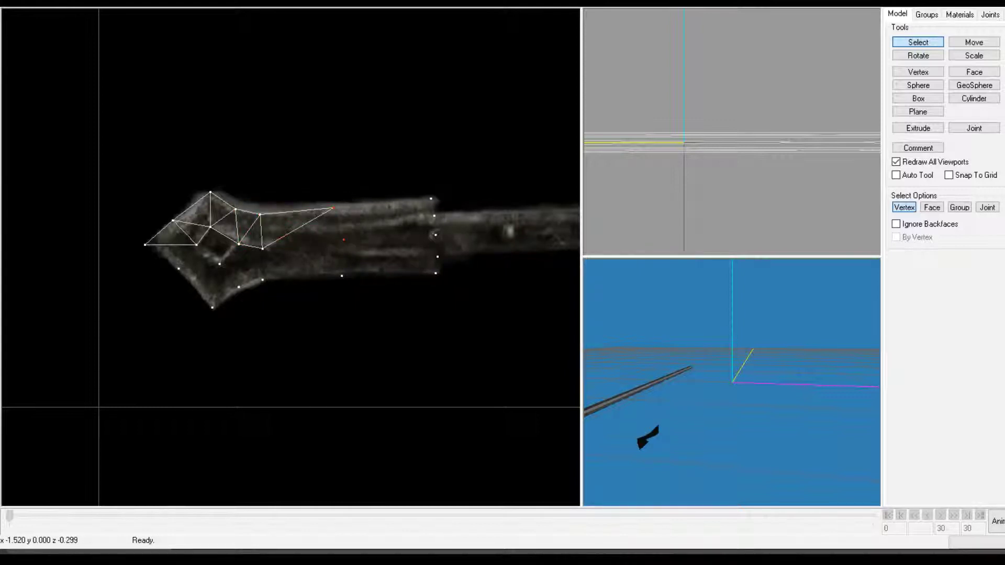
shift+drag(252, 235, 267, 251)
key(w)
drag(313, 178, 432, 252)
key(ctrl+f)
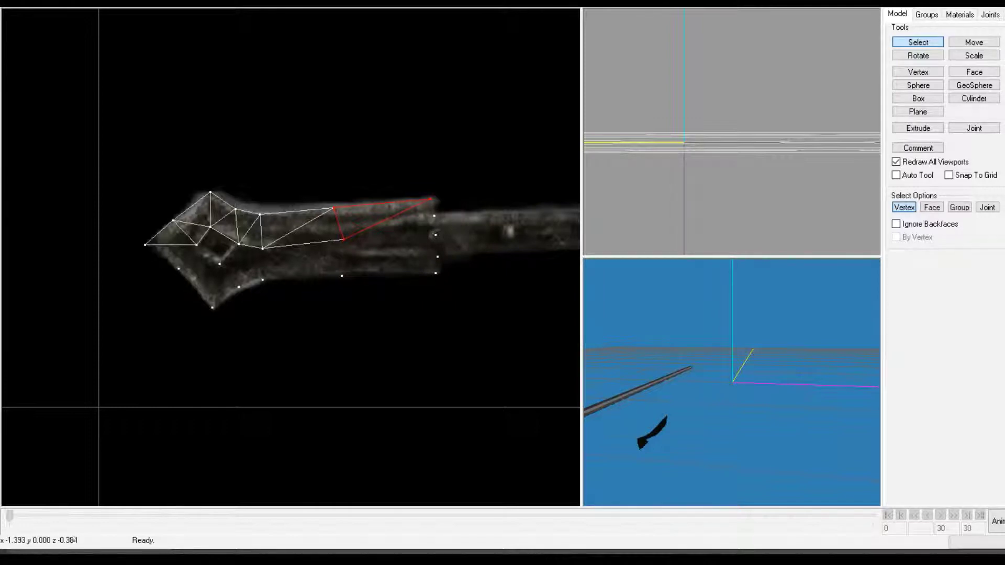
Create a fan of triangular faces from the sleeve's middle vertex to the vertices along its far end.
drag(325, 179, 430, 250)
drag(334, 193, 414, 254)
shift+drag(415, 183, 450, 222)
key(w)
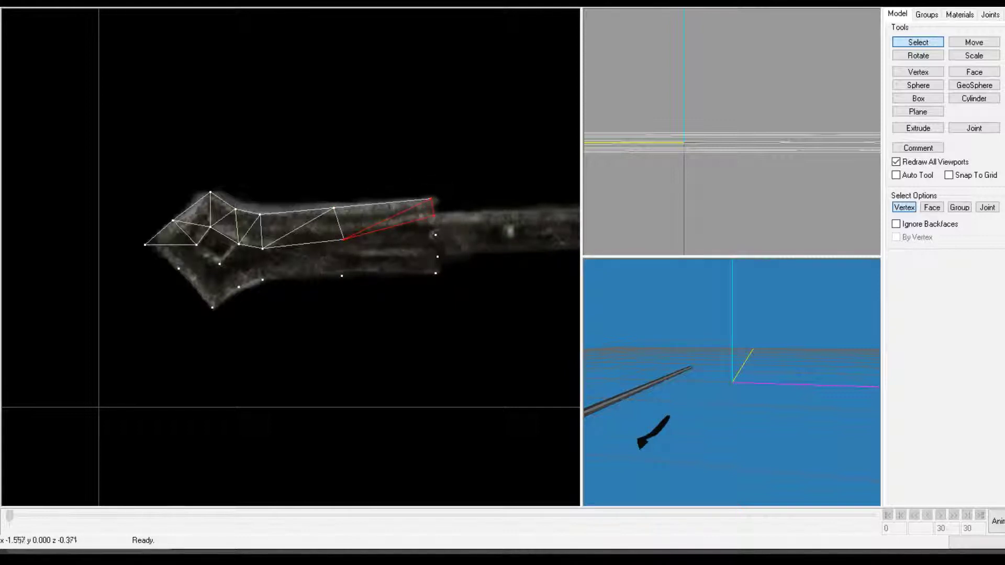
drag(334, 211, 437, 245)
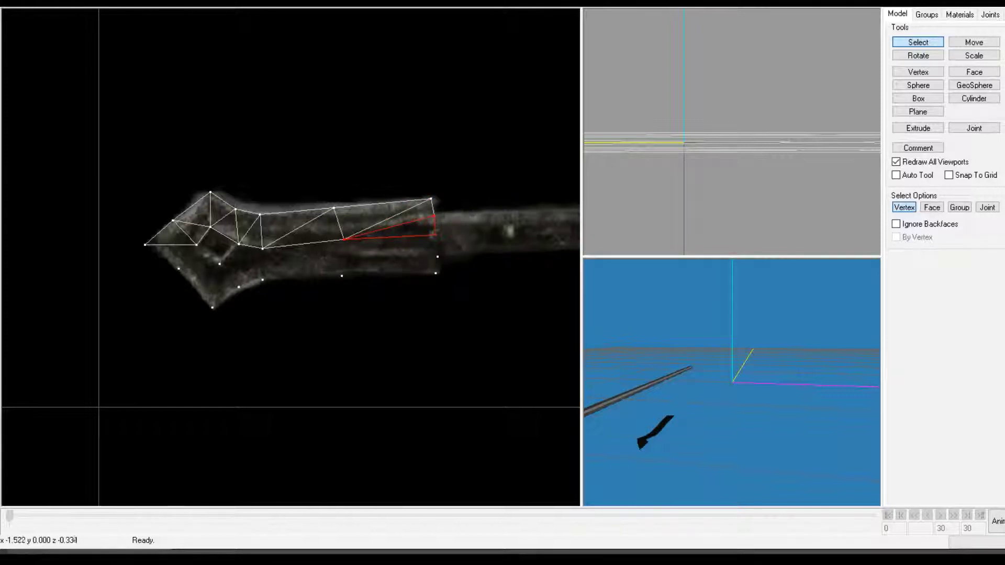
drag(342, 232, 442, 258)
key(w)
drag(341, 234, 450, 289)
key(w)
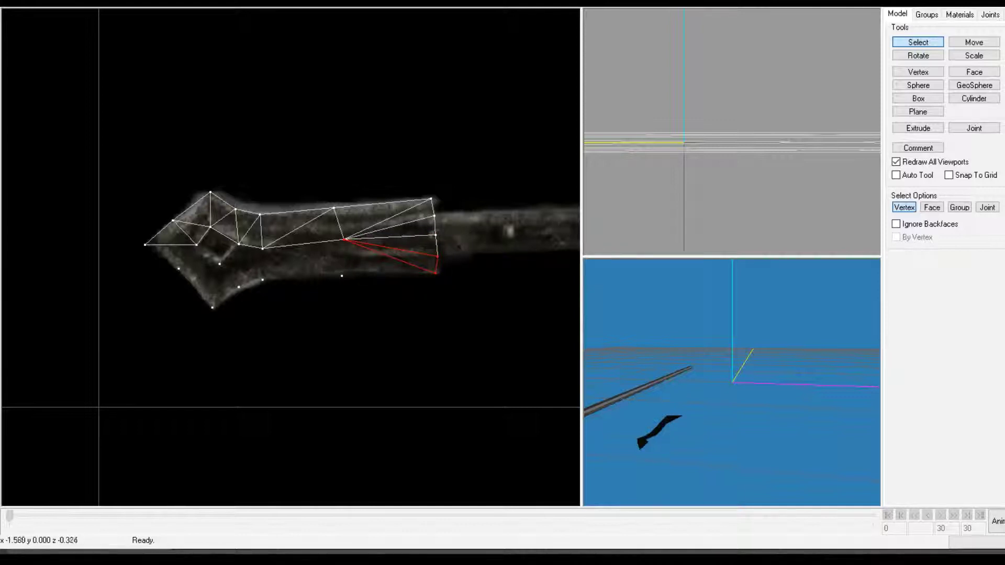
Create triangular faces along the lower half of the sleeve, from its far end back to the diamond head.
drag(331, 236, 458, 298)
key(w)
drag(257, 231, 357, 287)
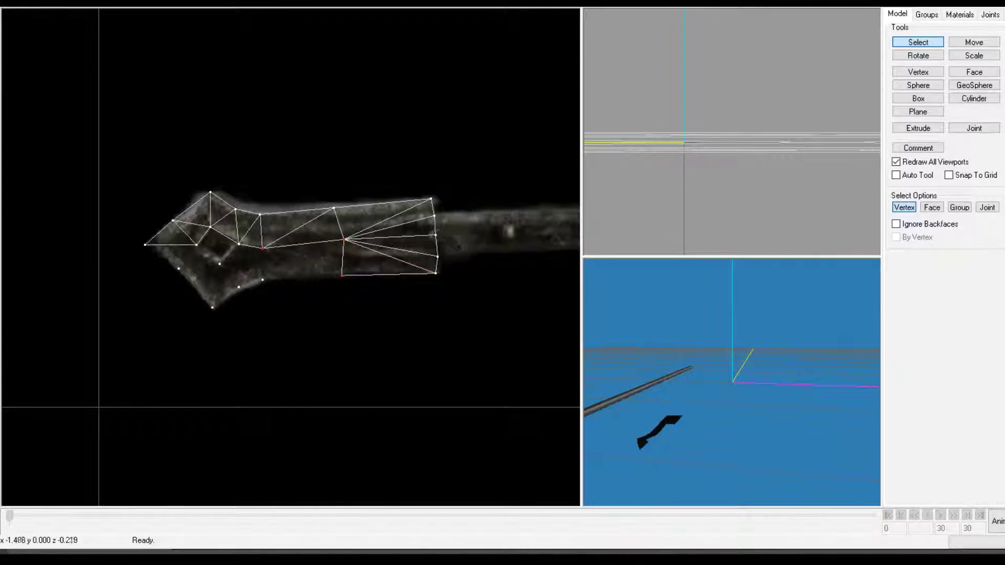
key(w)
drag(256, 242, 351, 298)
key(w)
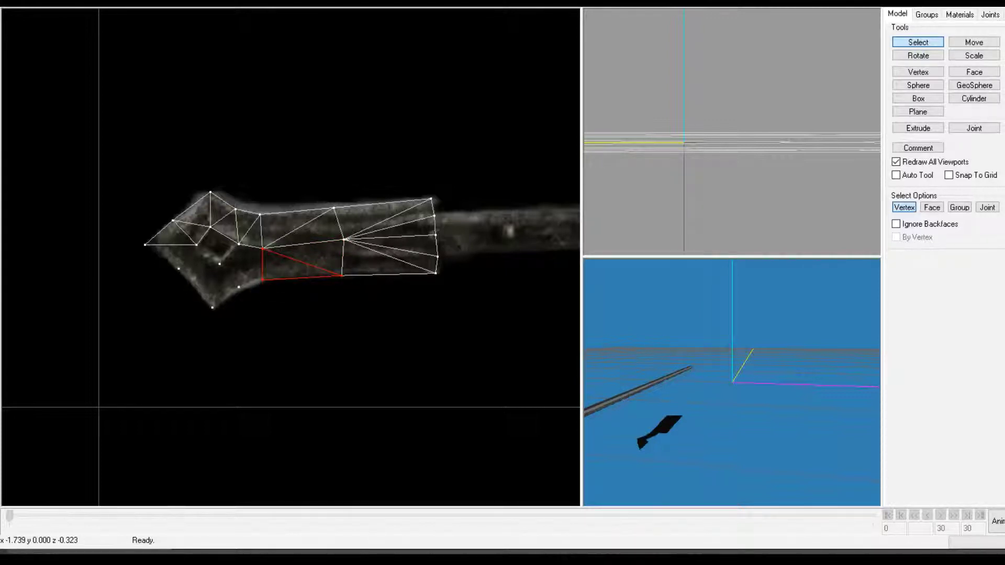
Create triangular faces around the lower half of the diamond head, from the sleeve to the pointed tip.
drag(231, 234, 284, 285)
key(w)
drag(209, 242, 268, 284)
key(f)
drag(211, 260, 279, 313)
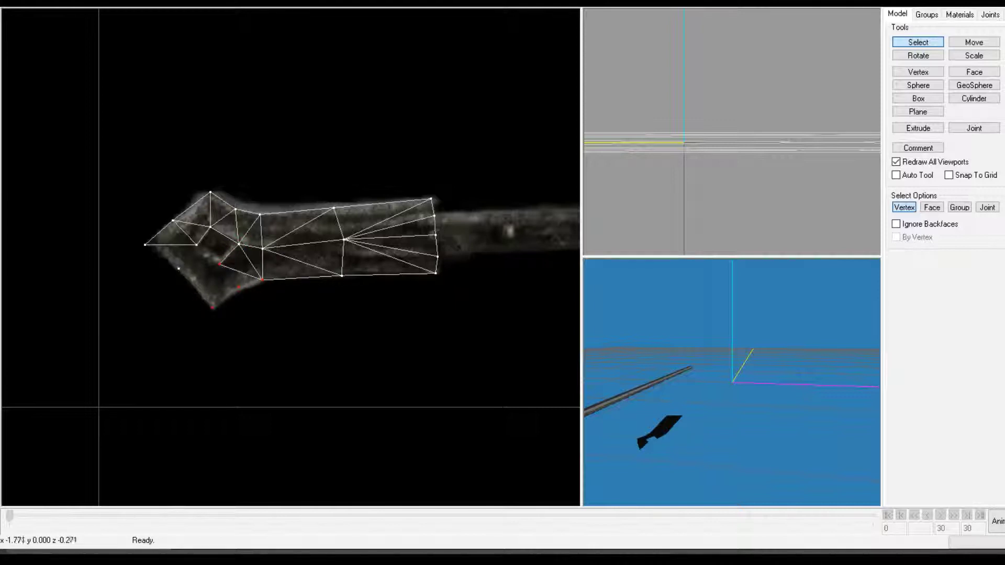
drag(212, 254, 283, 296)
drag(200, 259, 242, 315)
drag(173, 256, 224, 312)
drag(175, 235, 225, 285)
key(ctrl+f)
drag(135, 231, 207, 281)
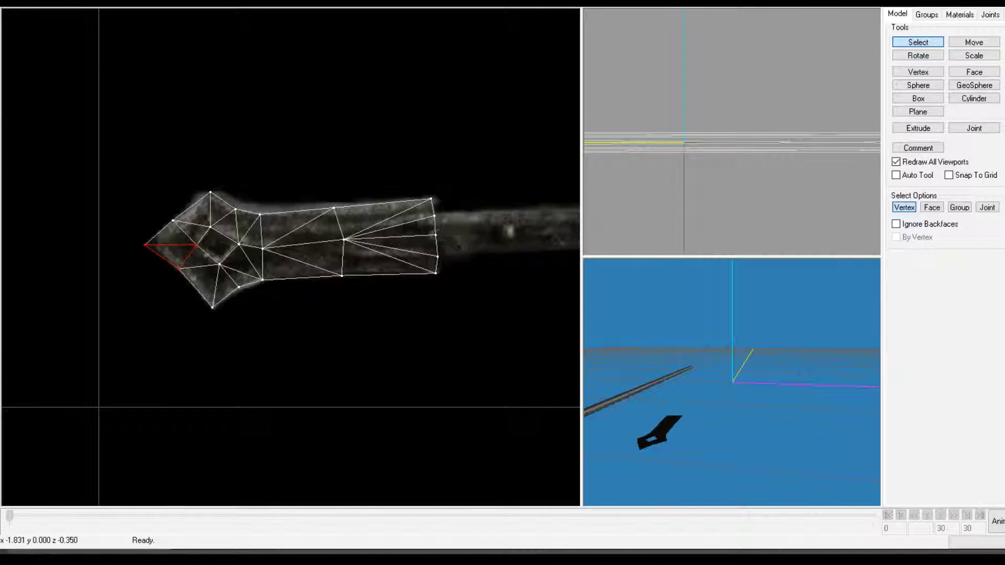
Fill the small inner diamond opening with two triangular faces.
drag(187, 220, 253, 255)
key(ctrl+f)
drag(188, 244, 252, 269)
key(shift+Return)
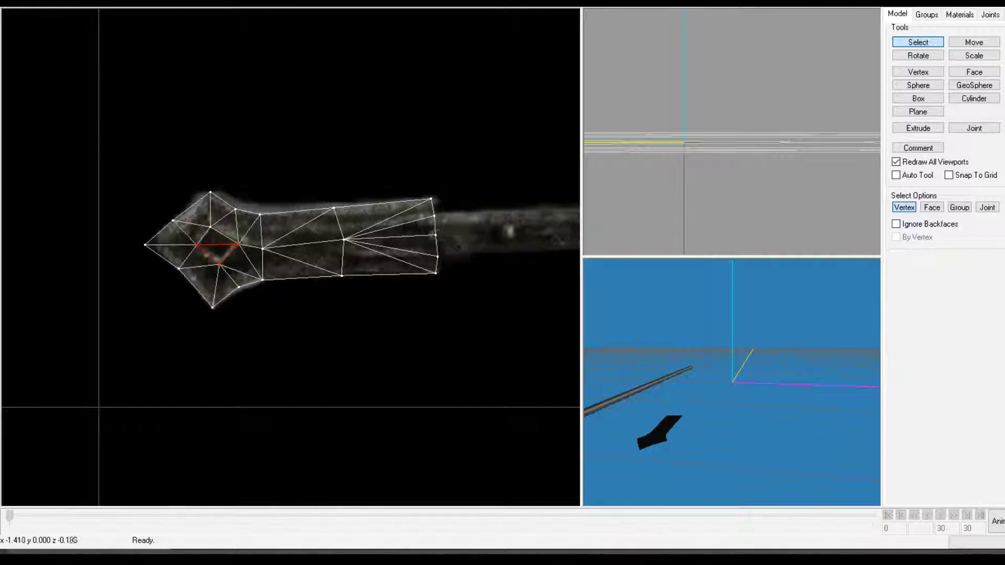
Create triangular faces along the upper half of the narrow strap, from the sleeve's end to the small end knob.
ctrl+drag(451, 312, 204, 352)
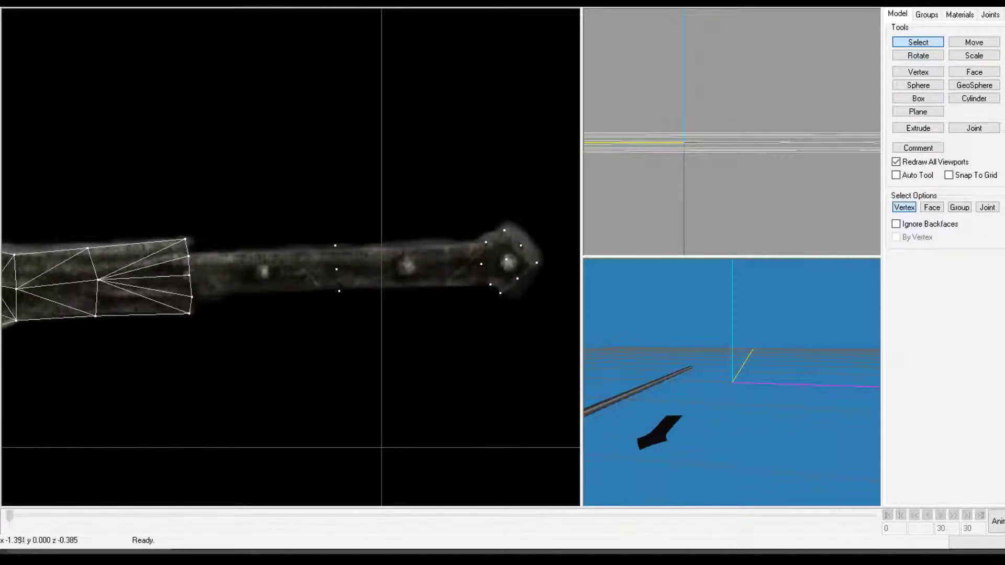
drag(176, 241, 223, 271)
shift+drag(333, 264, 346, 276)
key(shift+Return)
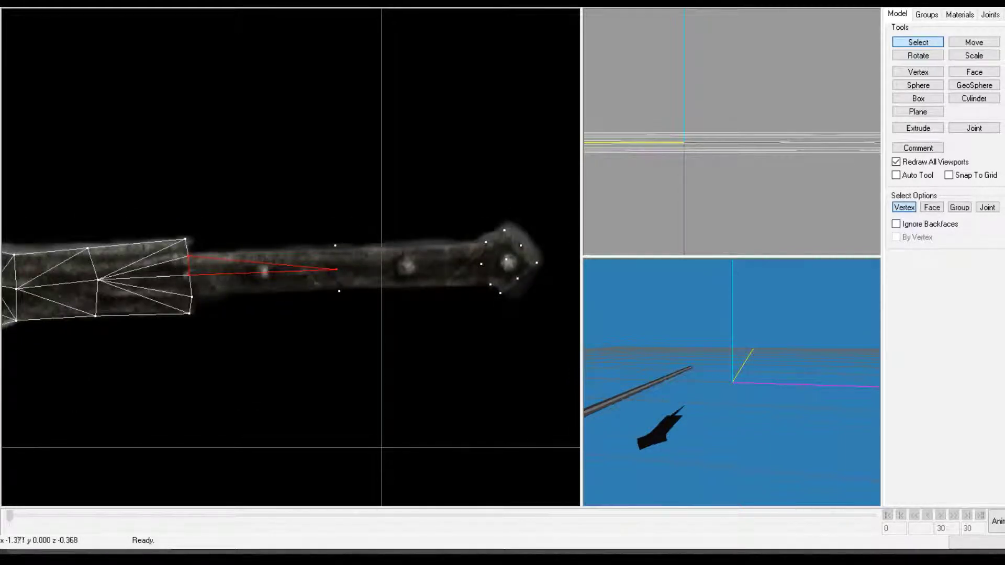
drag(192, 250, 183, 260)
shift+drag(292, 239, 357, 281)
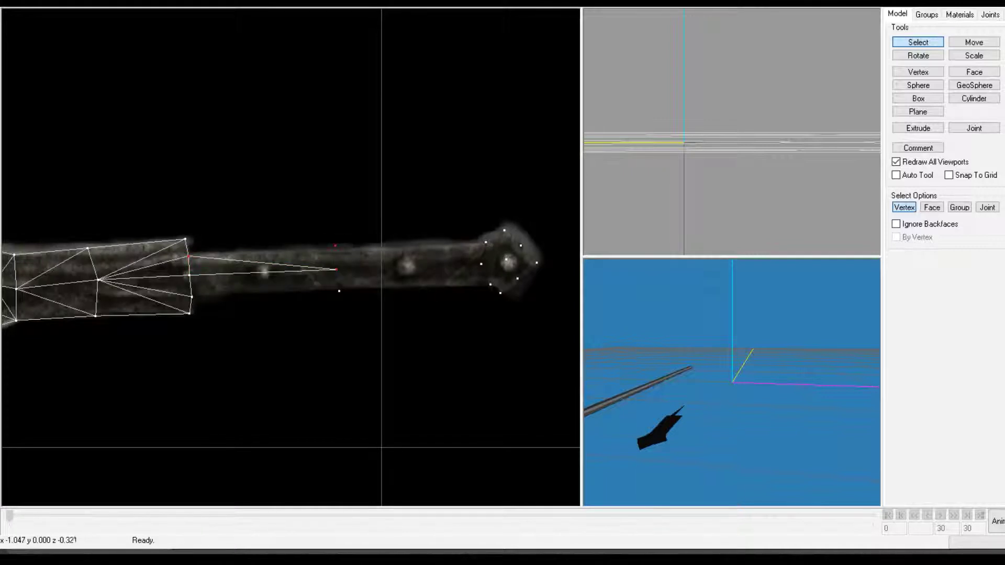
key(ctrl+f)
drag(323, 232, 485, 276)
key(ctrl+f)
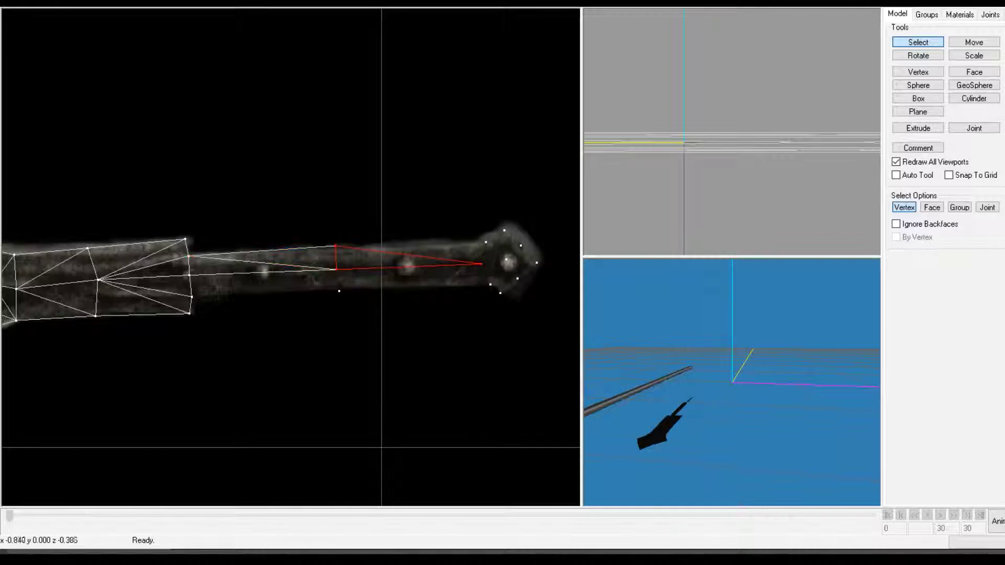
drag(321, 207, 409, 251)
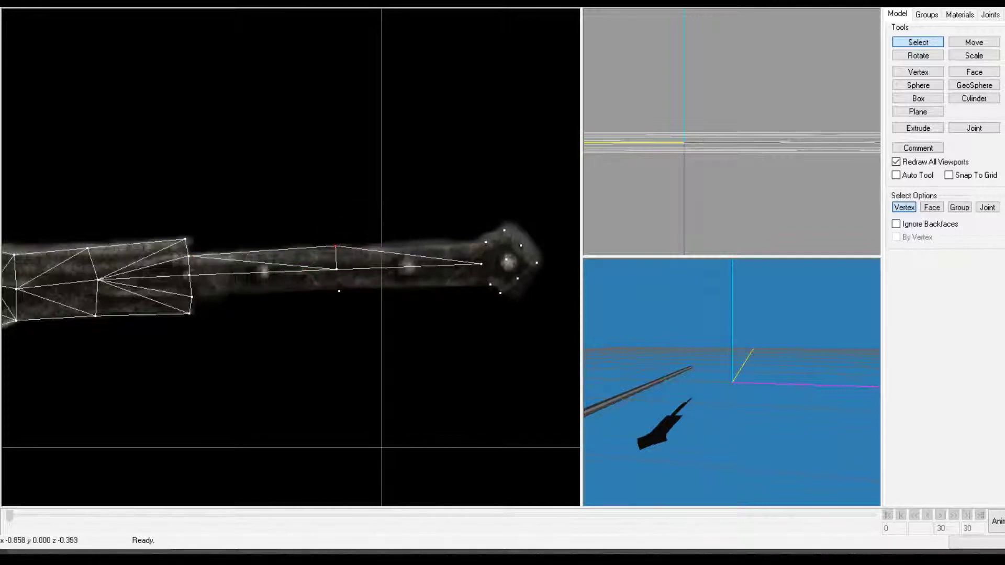
shift+drag(447, 218, 495, 268)
key(ctrl+f)
Create triangular faces around the upper half of the end knob, from the strap to the knob's tip.
drag(473, 225, 509, 265)
drag(469, 234, 510, 266)
key(ctrl+f)
drag(478, 207, 513, 262)
key(ctrl+f)
drag(498, 222, 522, 254)
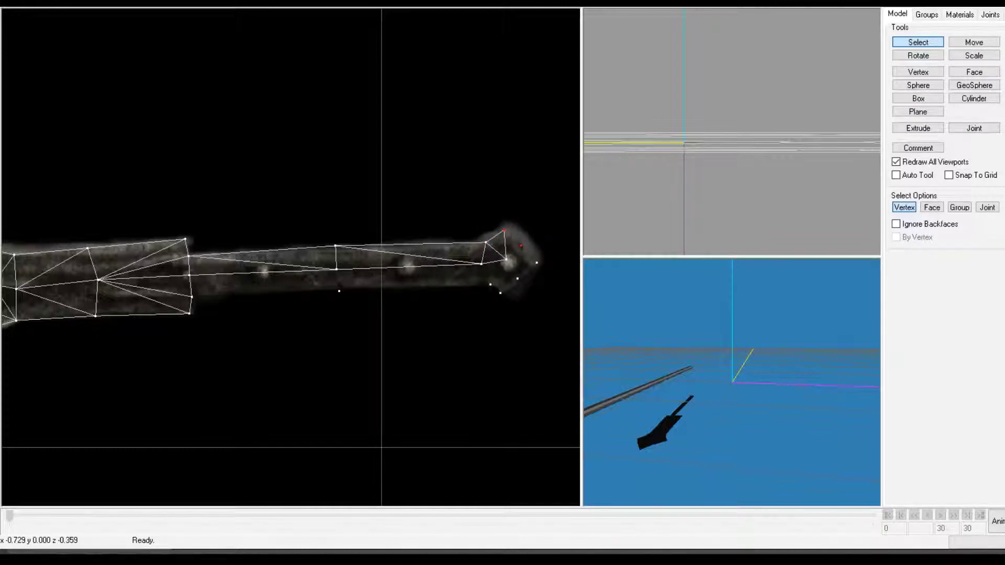
drag(495, 223, 542, 286)
key(ctrl+f)
key(ctrl+f)
key(ctrl+f)
Create triangular faces around the lower half of the end knob, from its tip back to the strap.
drag(495, 253, 528, 299)
key(ctrl+f)
drag(481, 252, 519, 300)
key(ctrl+f)
drag(472, 250, 509, 288)
key(ctrl+f)
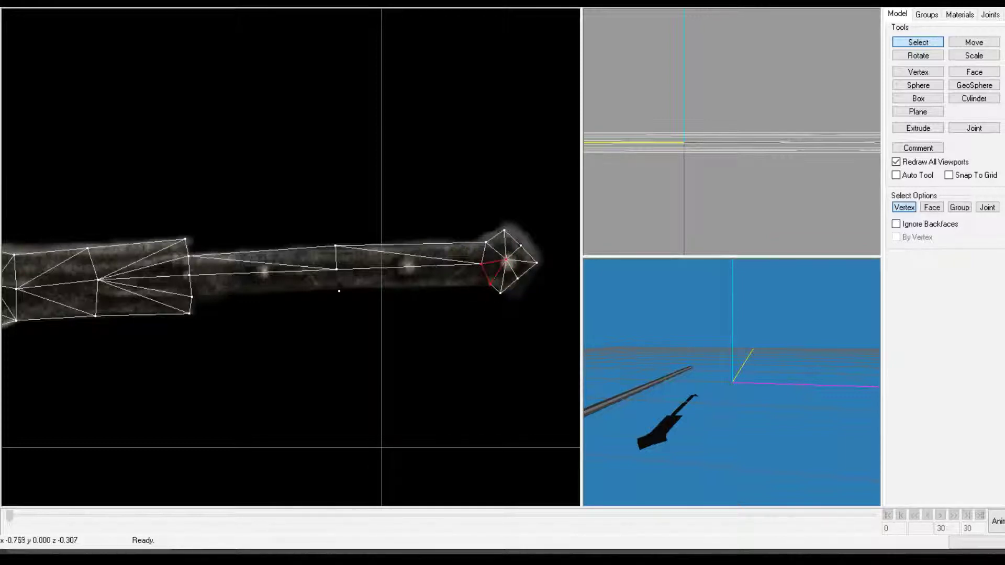
Create triangular faces along the lower half of the narrow strap, from the end knob back to the sleeve.
drag(454, 256, 498, 292)
shift+drag(327, 282, 353, 302)
key(ctrl+f)
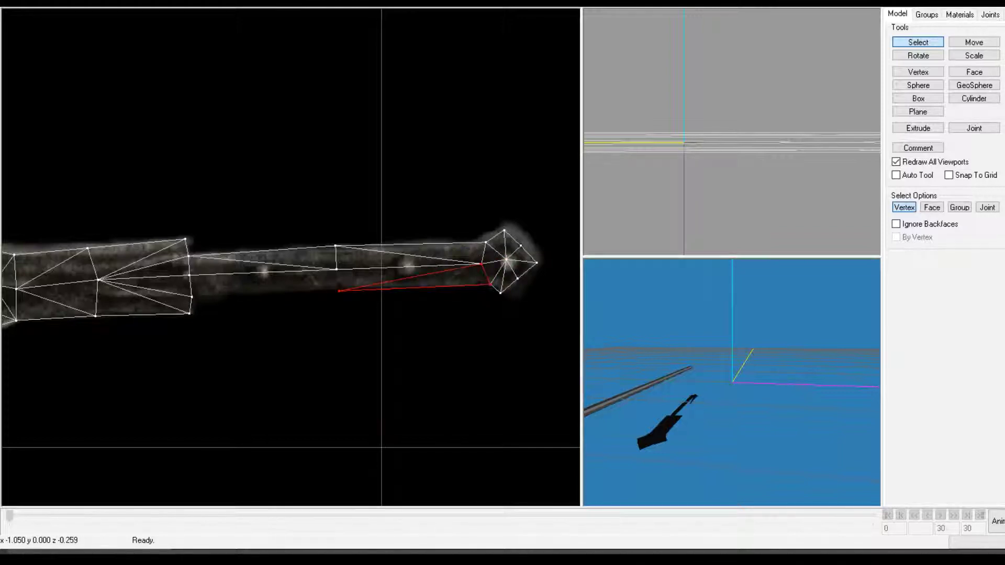
drag(317, 266, 364, 301)
shift+drag(466, 255, 485, 270)
key(ctrl+f)
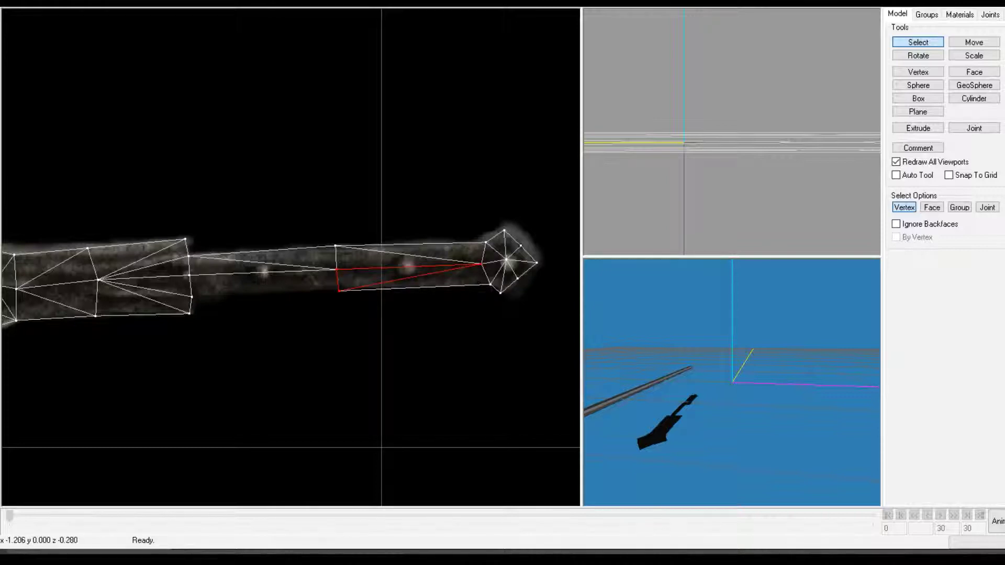
middle_drag(289, 322, 339, 306)
drag(344, 246, 433, 306)
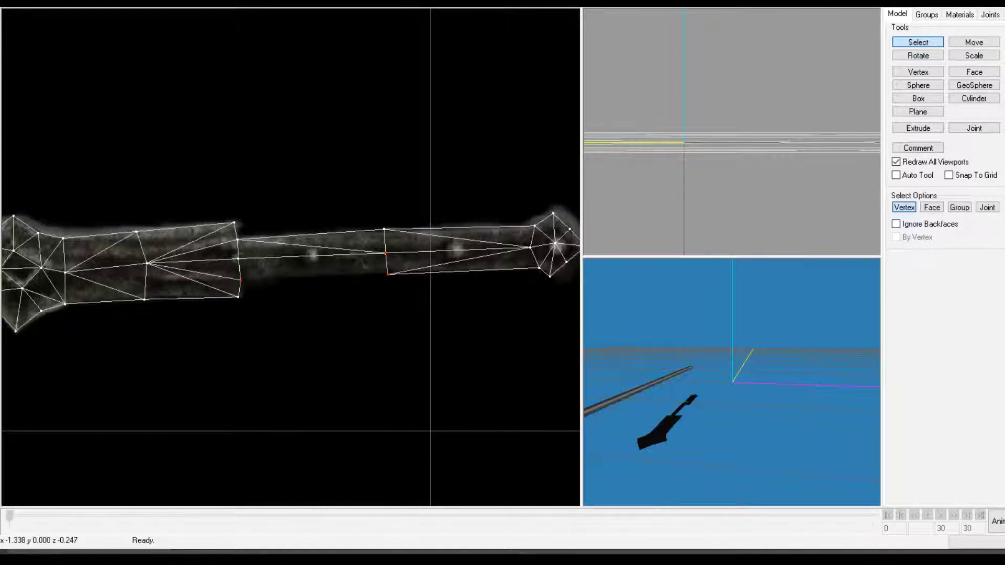
key(ctrl+f)
drag(268, 287, 268, 288)
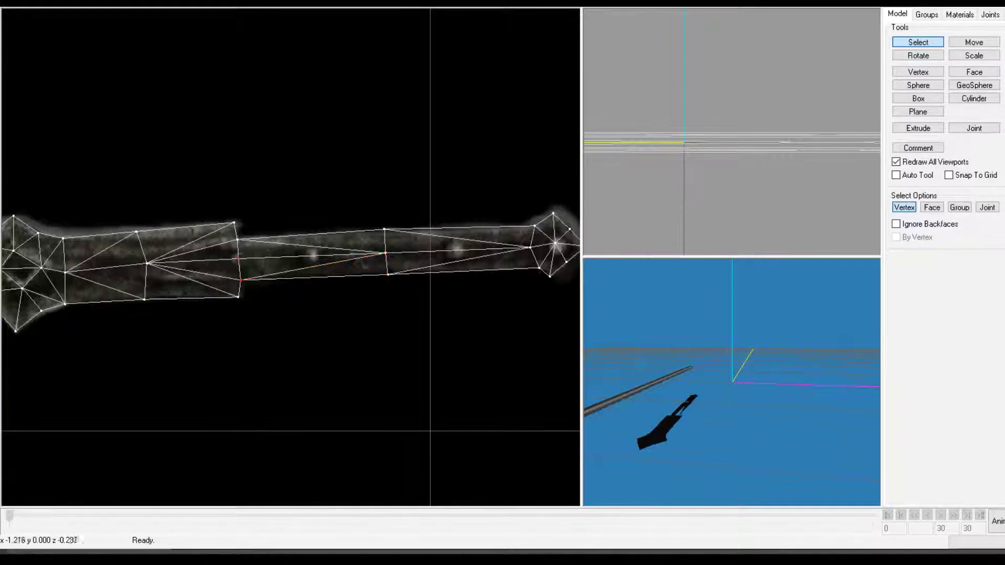
shift+drag(368, 249, 387, 261)
key(f)
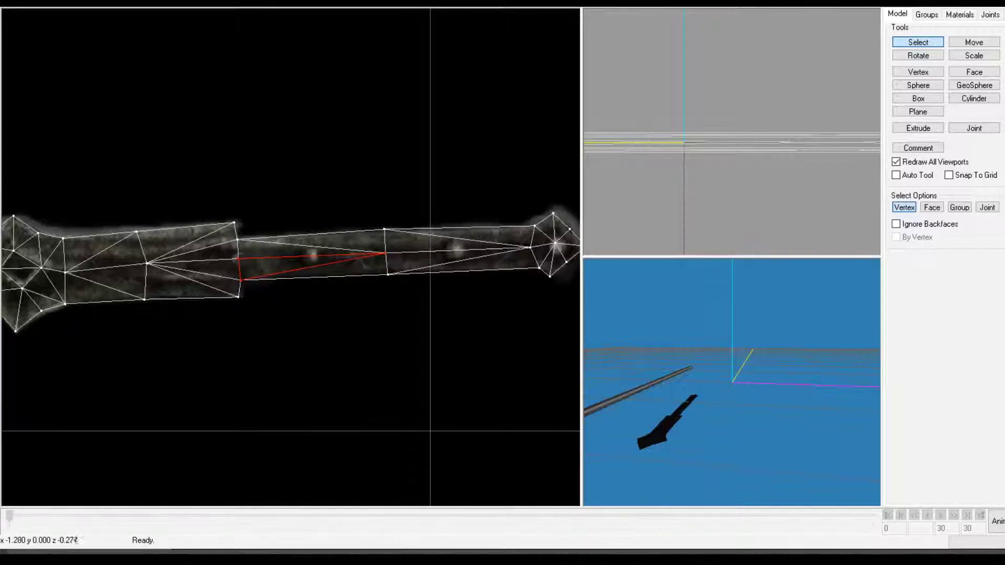
scroll(301, 241, up, 1)
scroll(301, 240, down, 1)
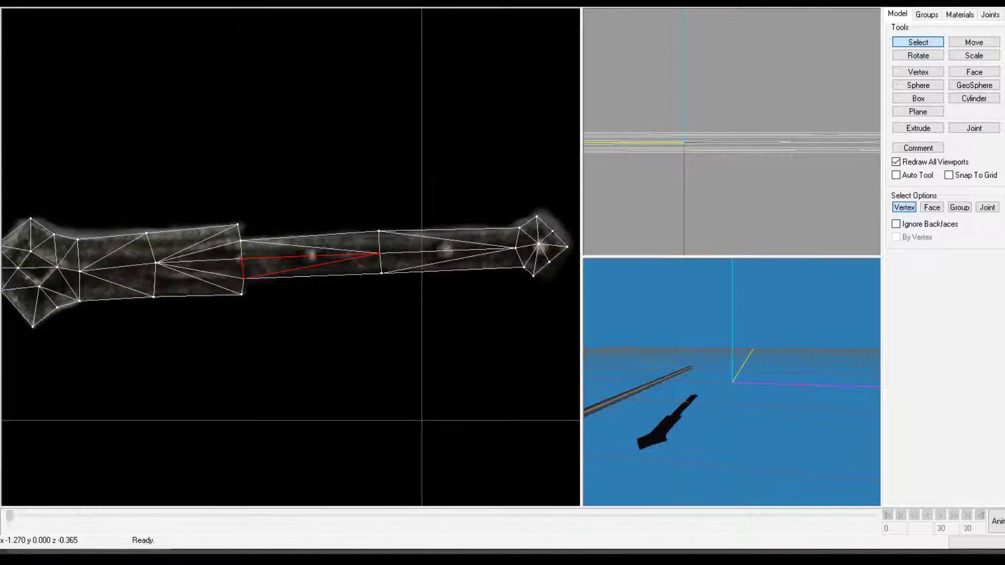
Select the whole fitting group and inspect its faces from another side in the 3D view.
click(926, 15)
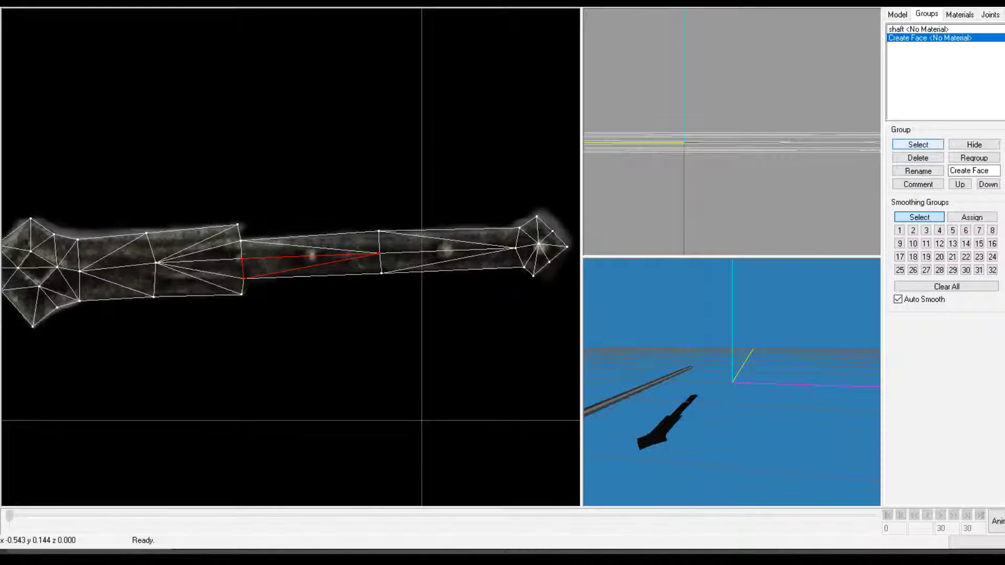
click(918, 145)
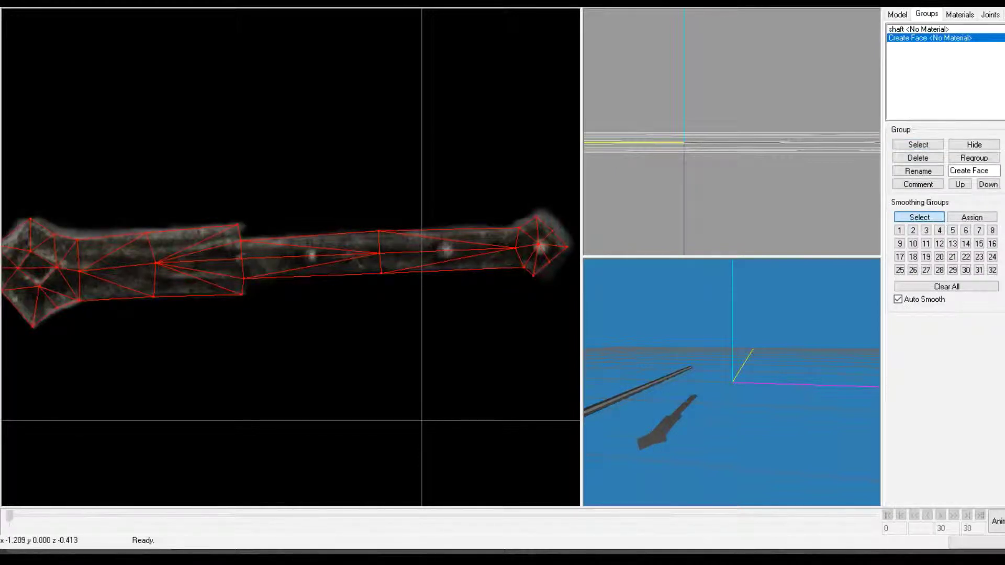
drag(691, 366, 745, 382)
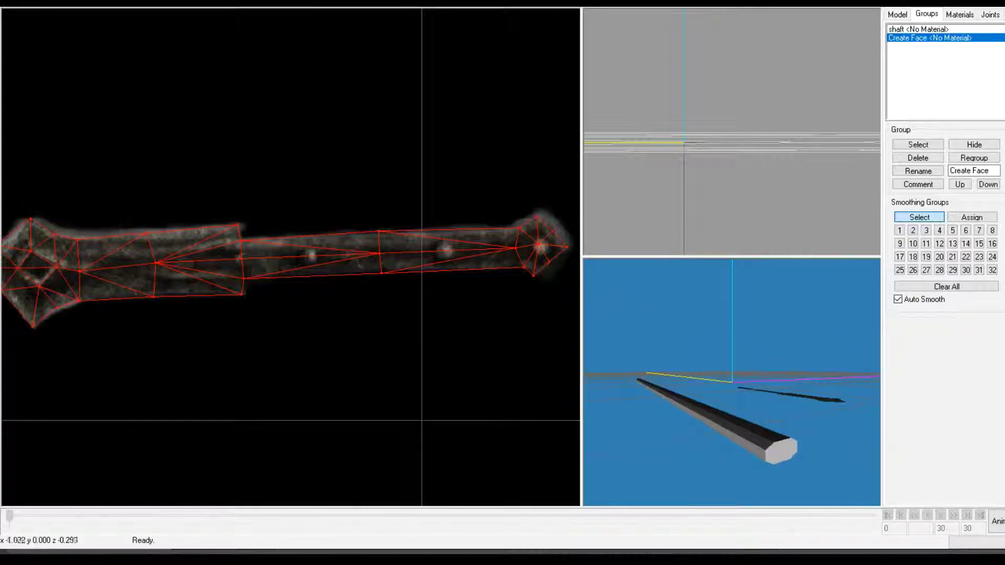
ctrl+drag(157, 246, 258, 254)
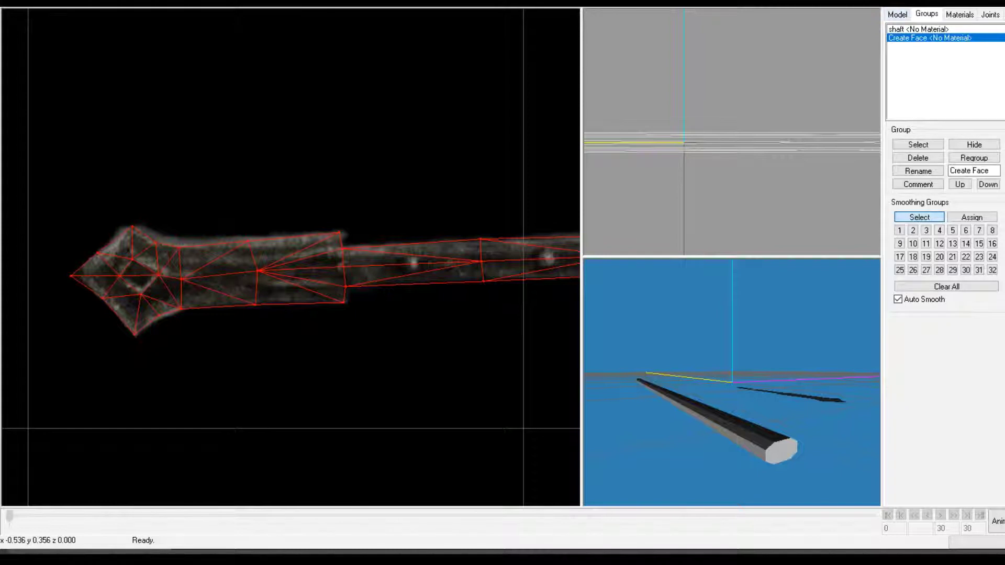
Move the fitting's vertices so that the cross edges of the sleeve and strap line up more vertically.
click(897, 15)
mouse_move(91, 245)
mouse_down()
mouse_move(105, 260)
mouse_move(107, 250)
mouse_up()
click(974, 42)
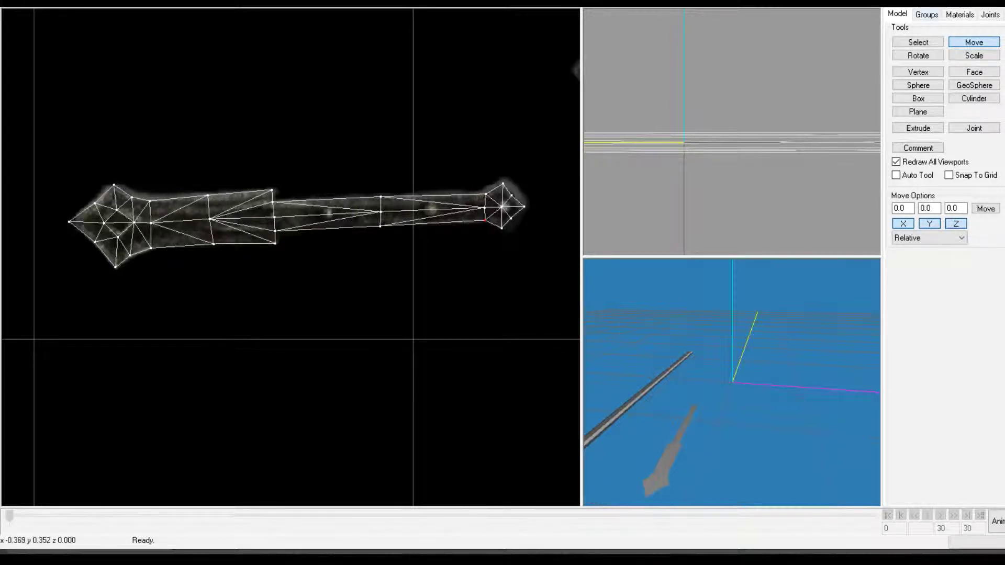
Duplicate the whole fitting group and move the copy a short distance below the original along Y.
click(926, 15)
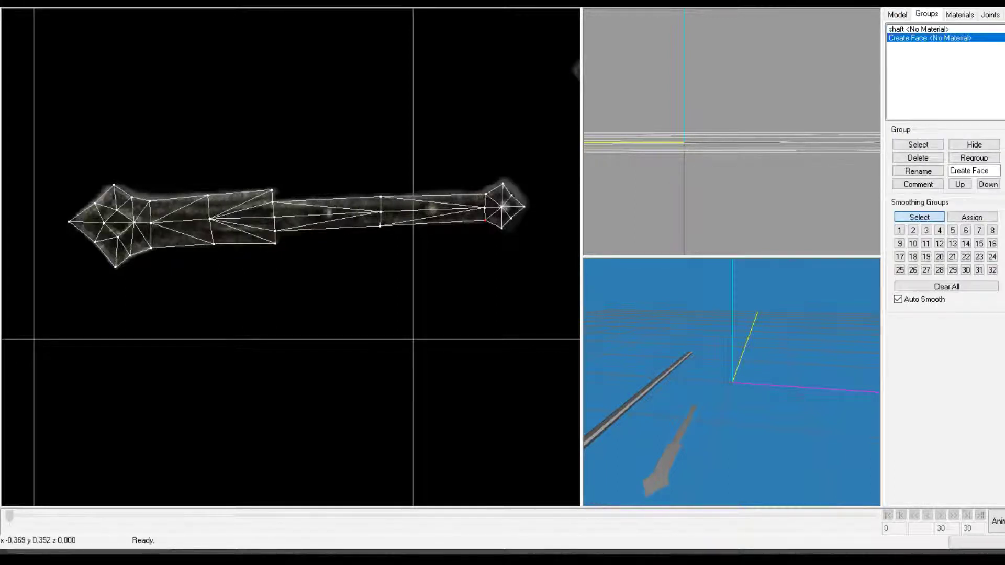
click(918, 145)
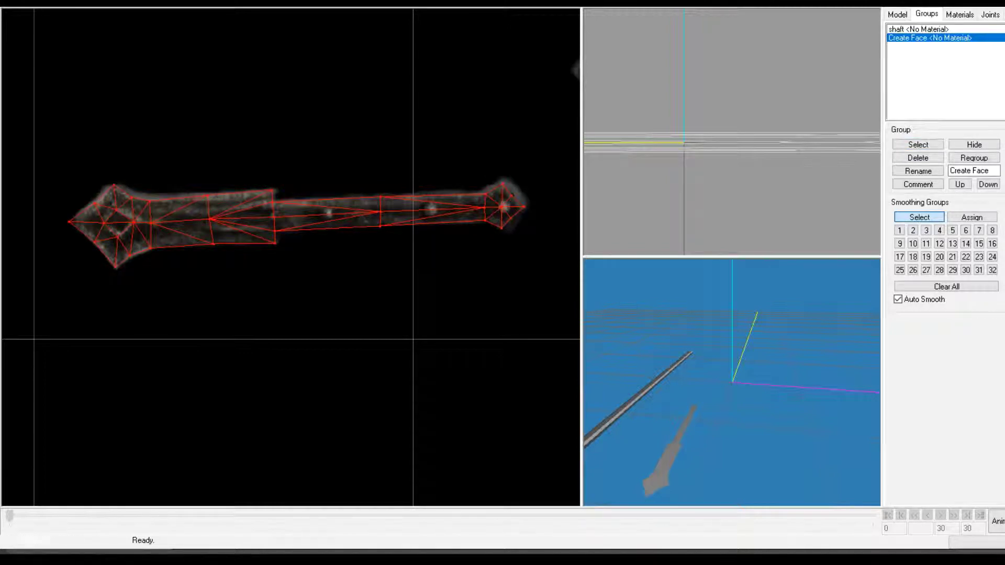
key(ctrl+d)
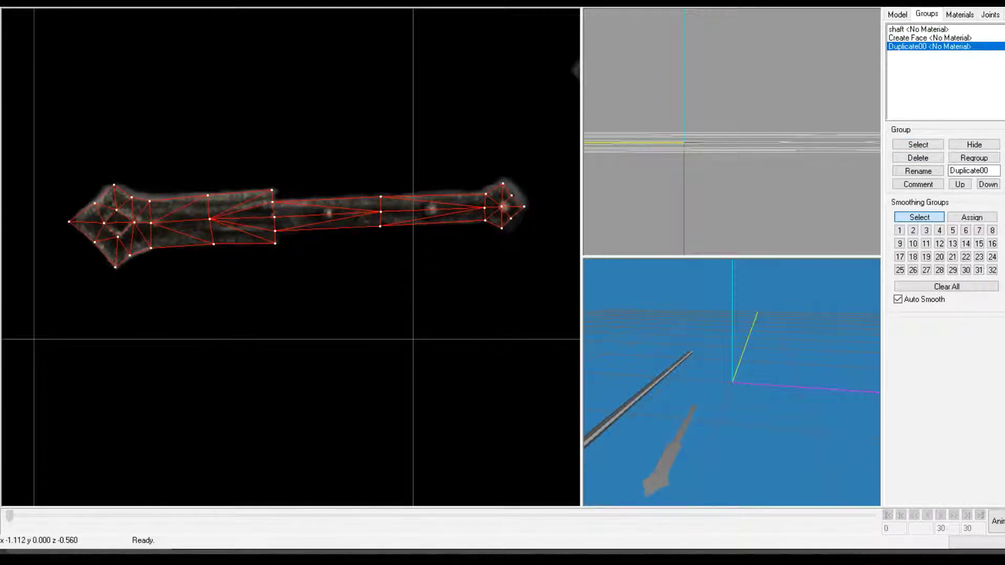
click(897, 15)
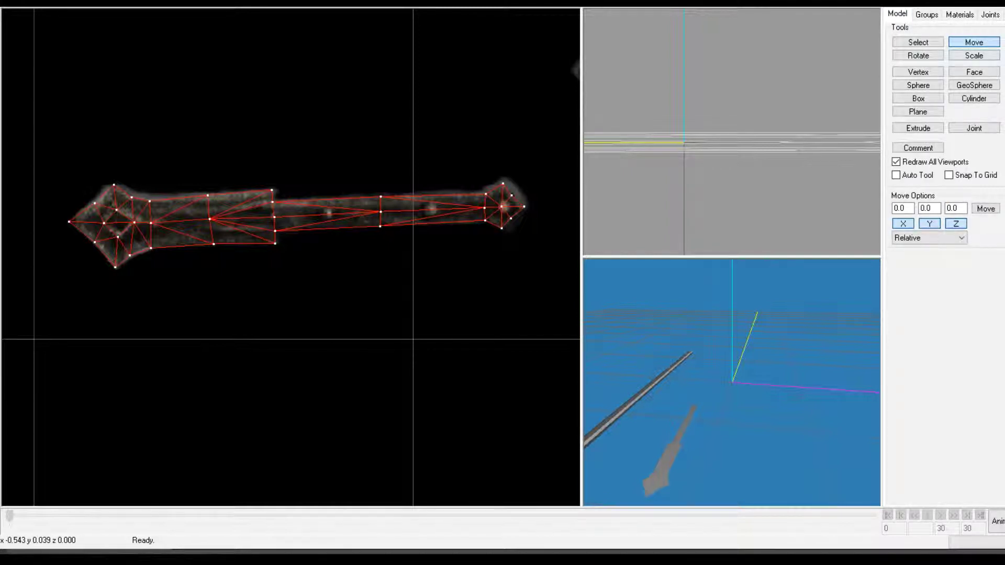
ctrl+drag(649, 152, 840, 138)
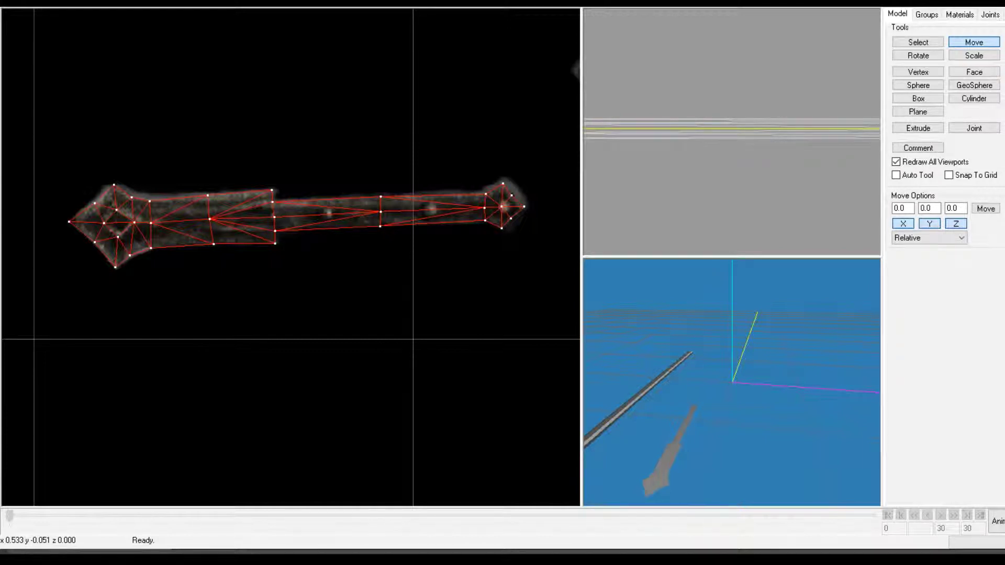
ctrl+drag(779, 137, 859, 137)
ctrl+drag(641, 138, 698, 148)
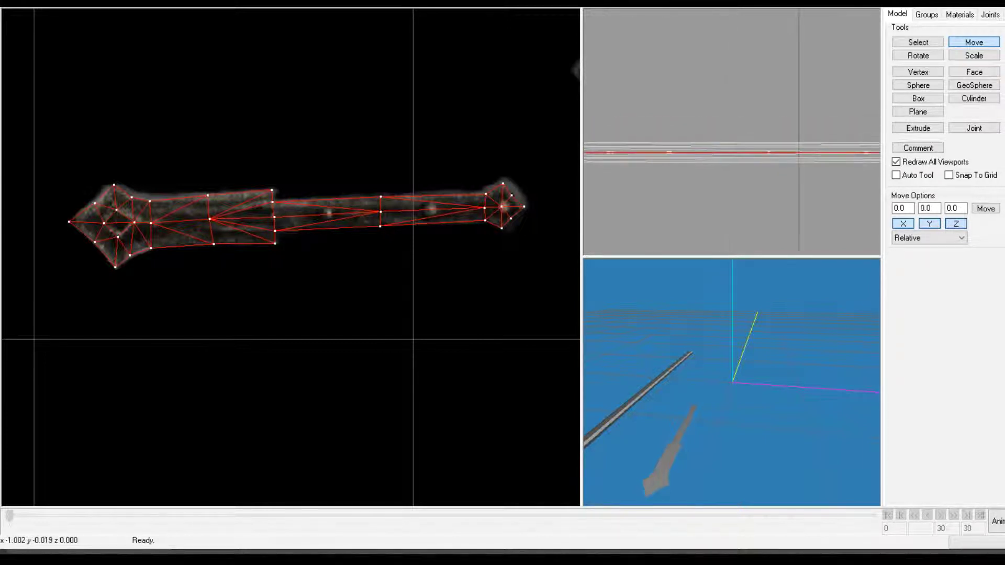
scroll(774, 141, down, 7)
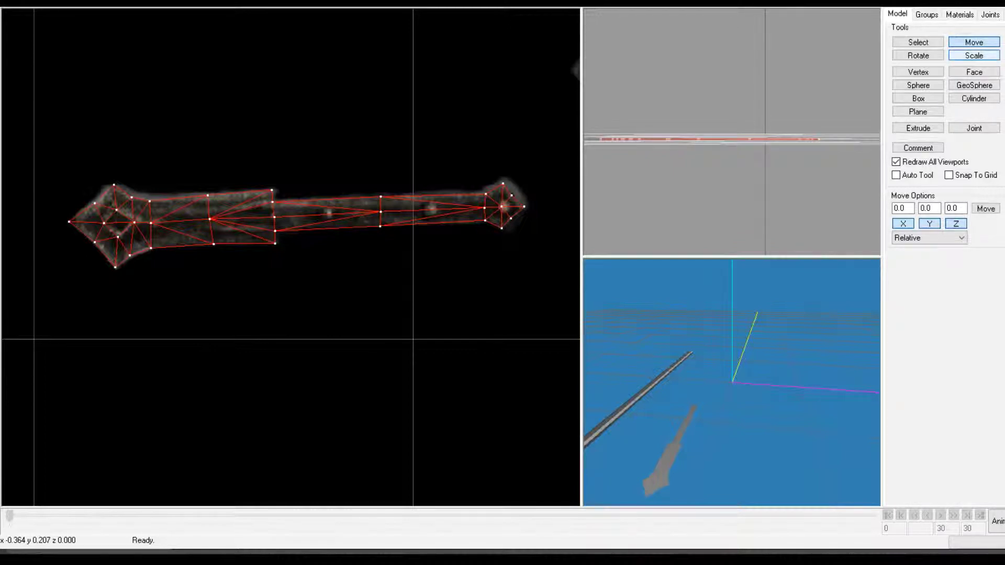
drag(735, 149, 735, 162)
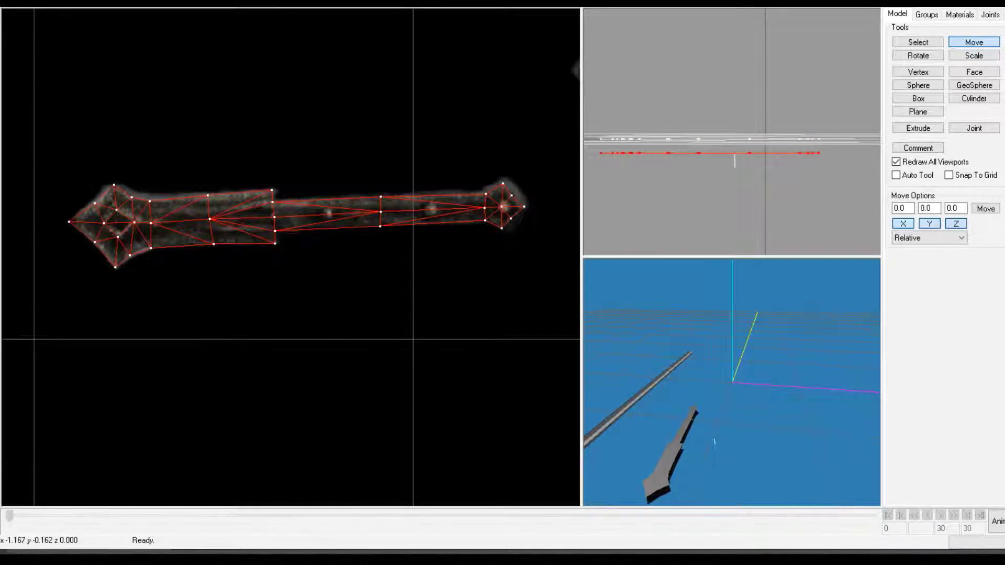
Extrude the duplicated fitting downward along Y, away from the original, to give it side walls.
drag(660, 382, 779, 383)
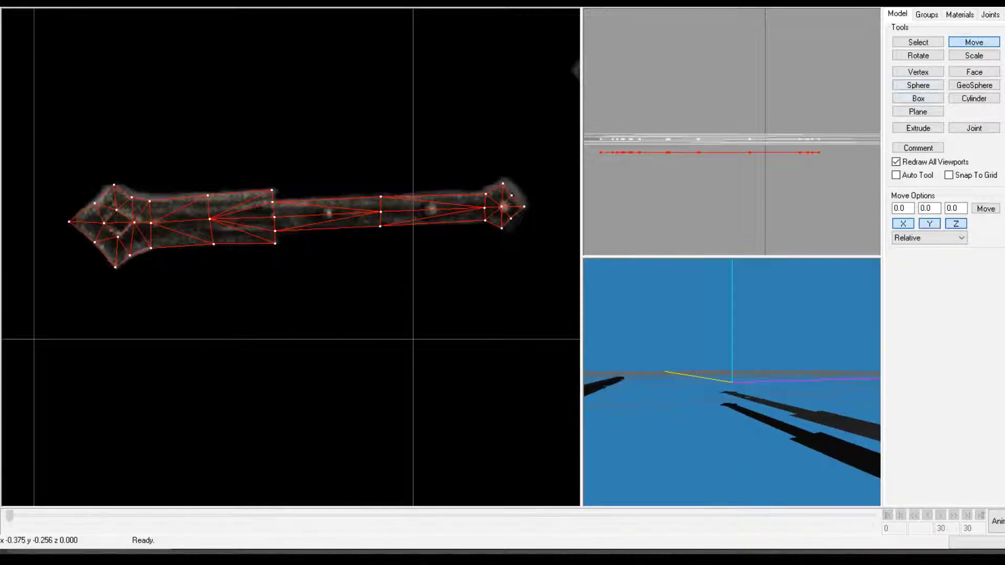
click(917, 128)
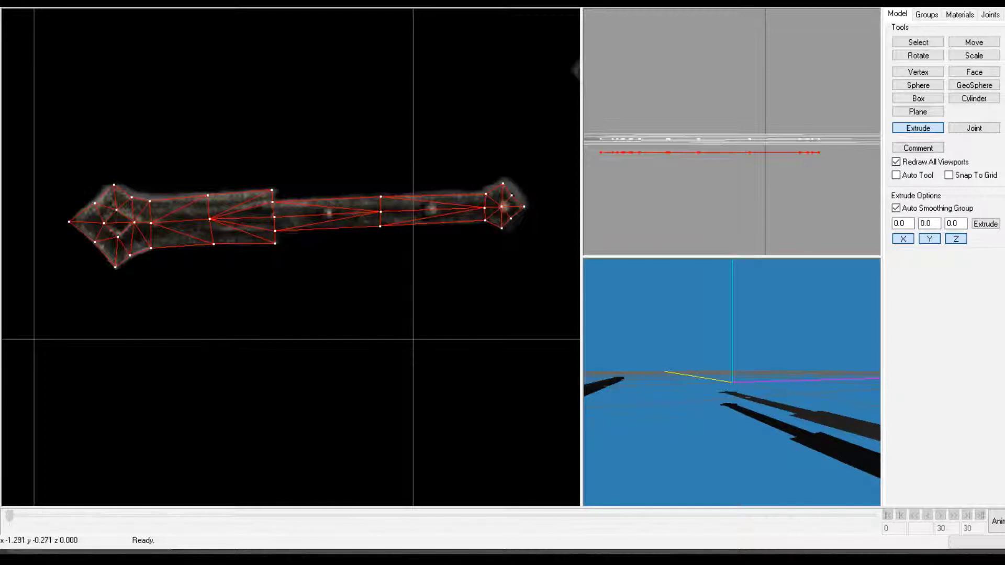
drag(712, 190, 712, 184)
drag(733, 361, 690, 307)
key(ctrl+z)
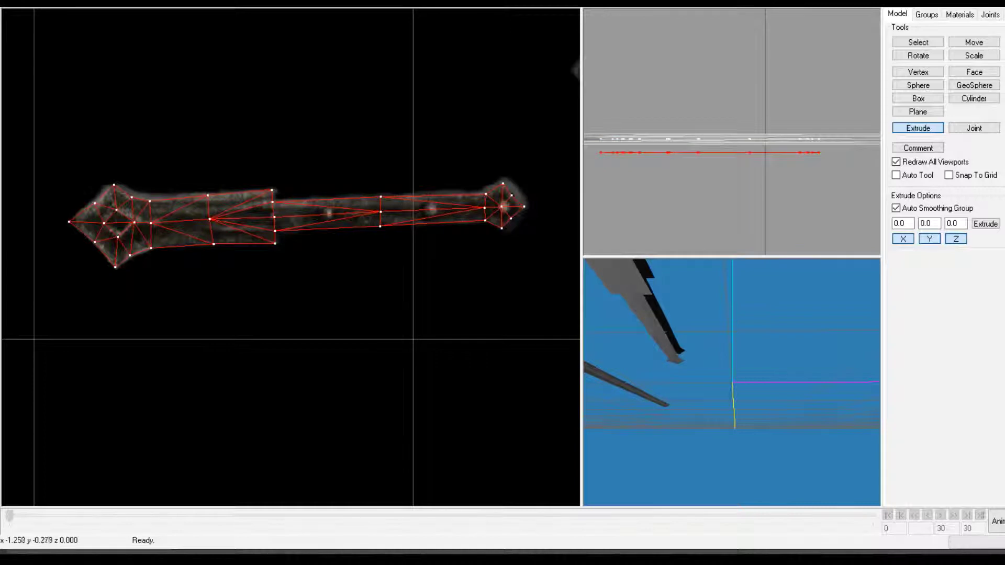
drag(717, 183, 717, 203)
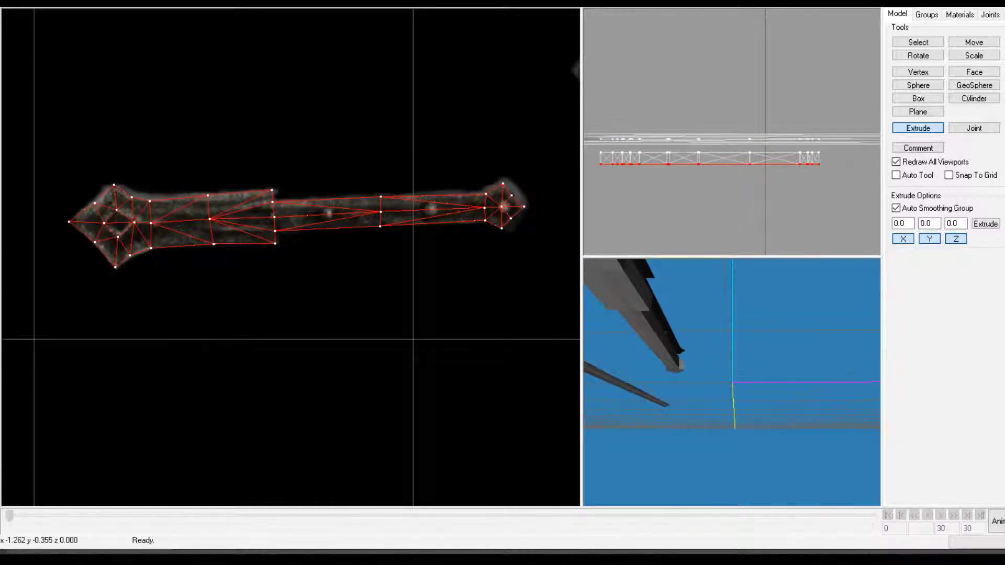
drag(686, 330, 734, 348)
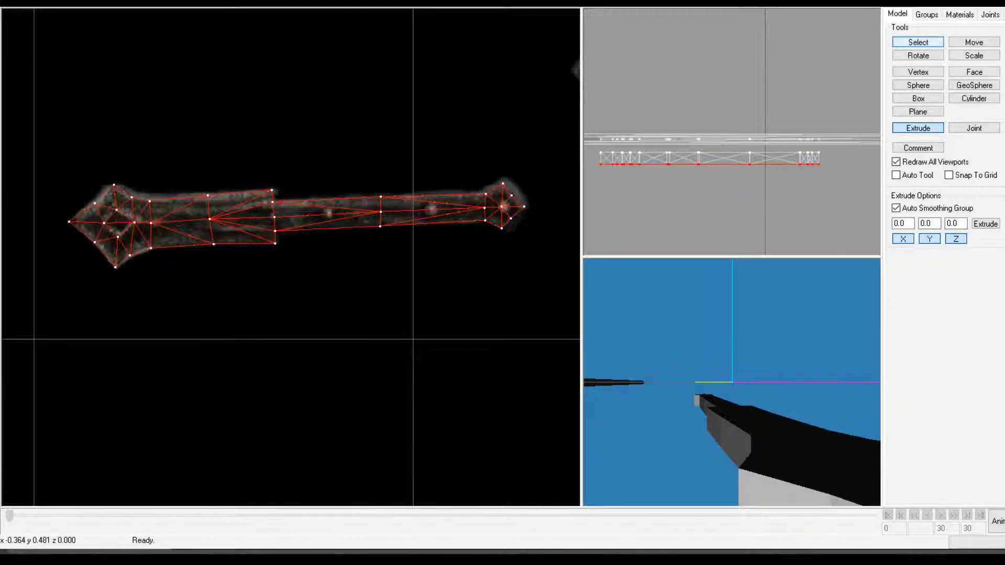
Delete the upper row of vertices along the narrow strap section of the extruded copy, removing that section's side walls.
click(918, 42)
drag(840, 155, 730, 158)
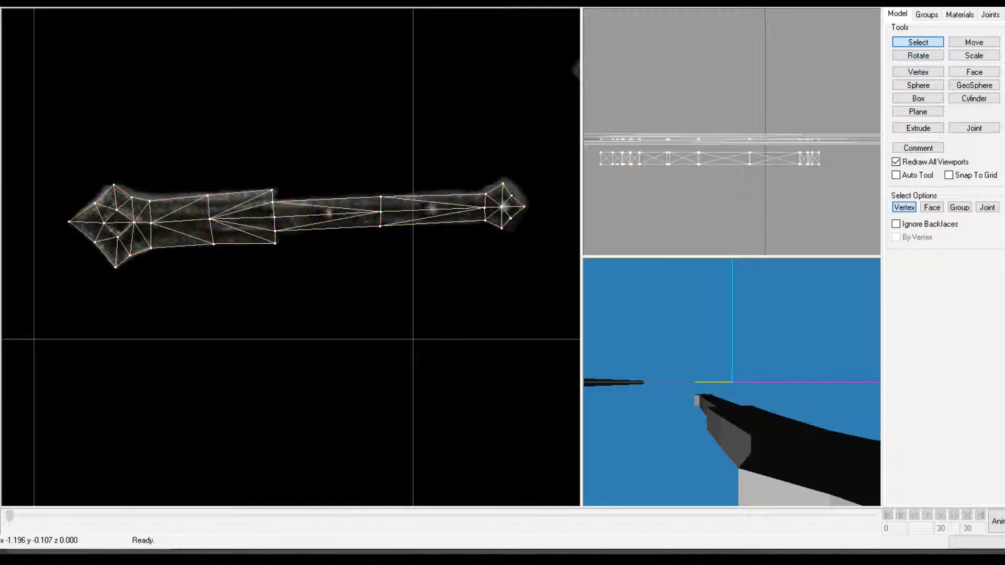
click(931, 207)
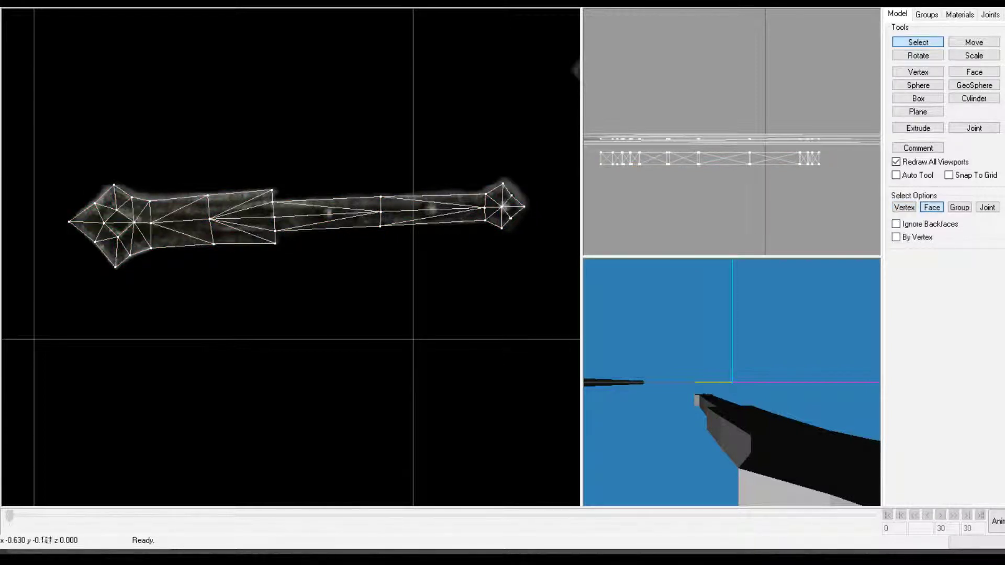
mouse_move(828, 153)
mouse_down()
mouse_move(734, 158)
mouse_move(821, 163)
mouse_up()
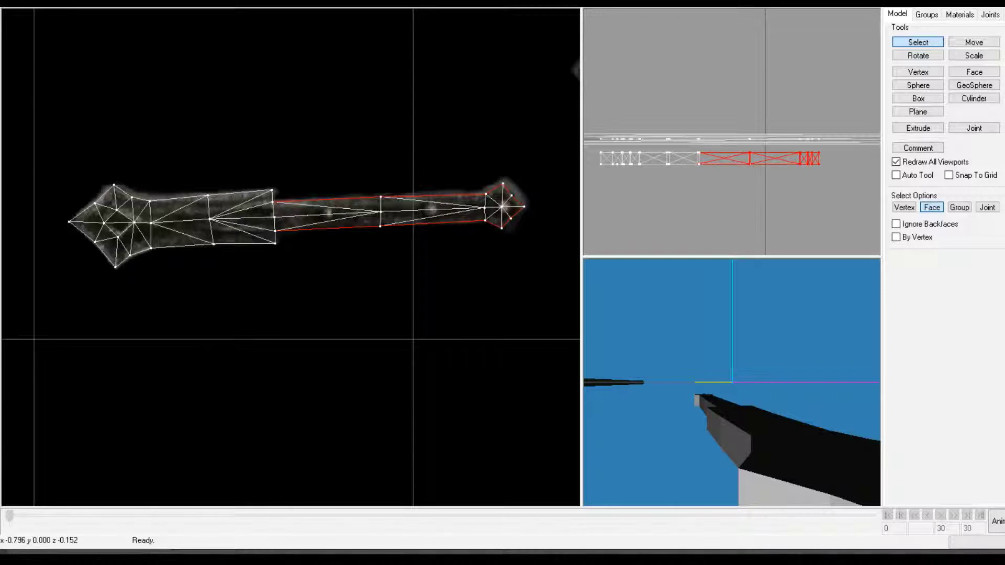
click(904, 208)
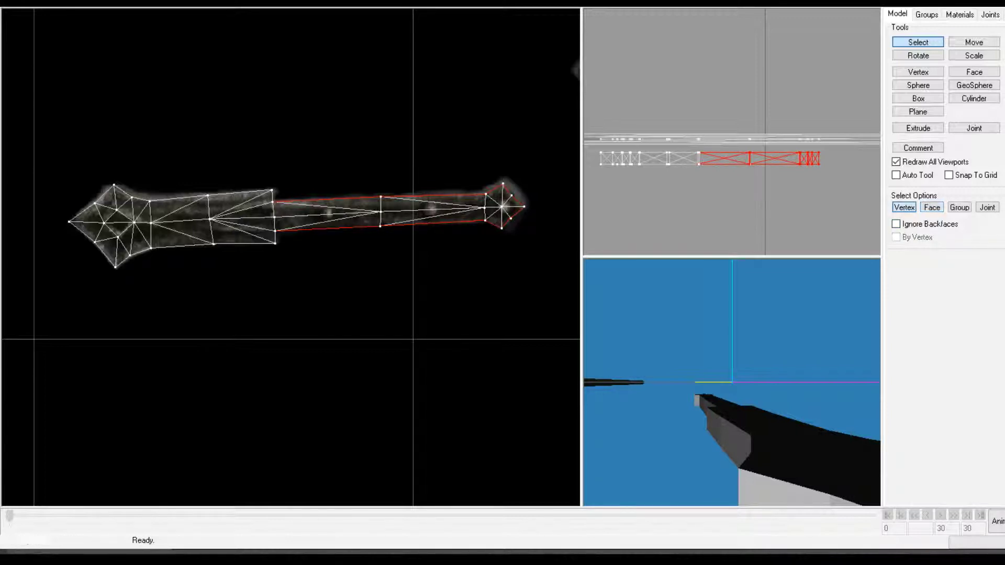
drag(820, 149, 746, 155)
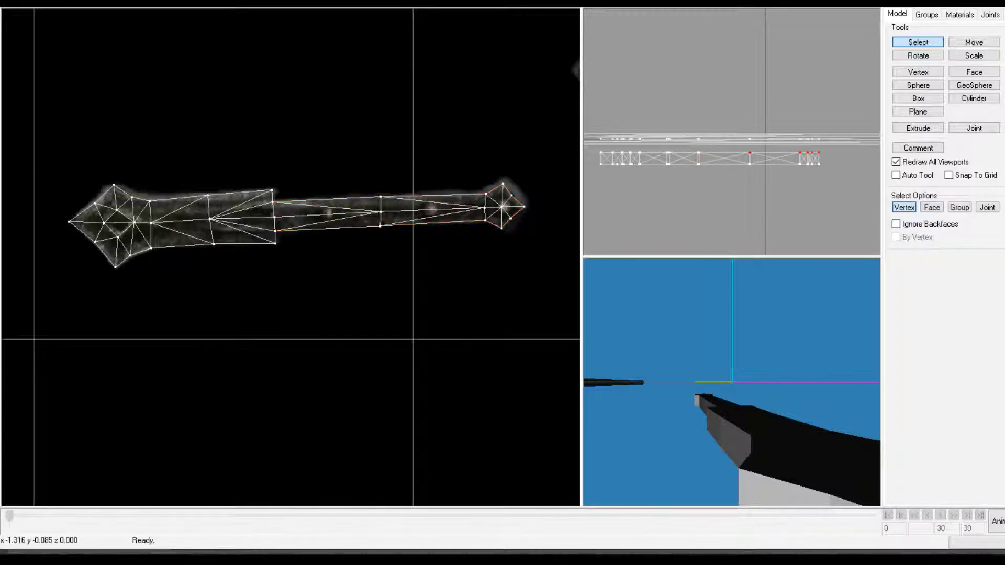
key(Delete)
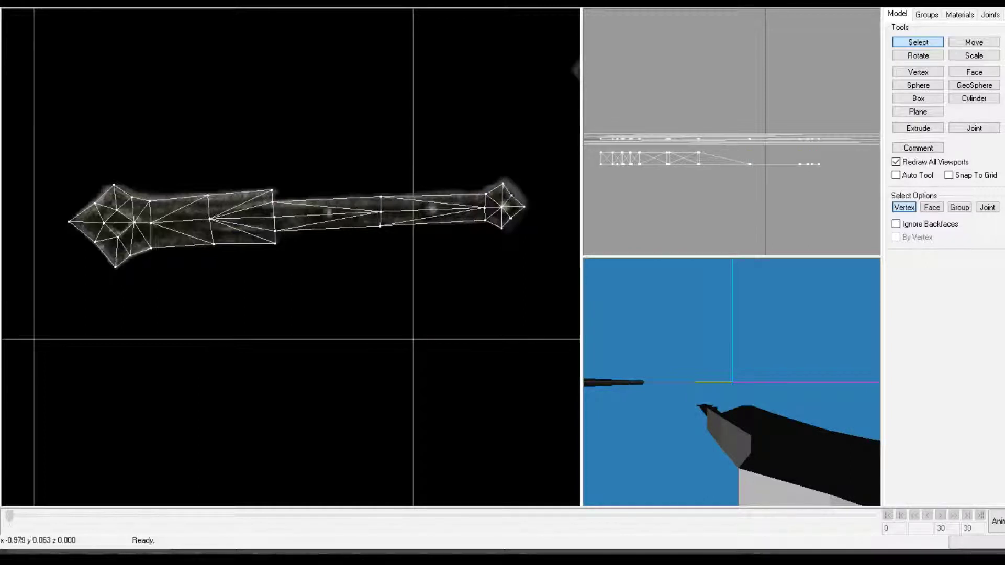
Delete the leftover sloping faces that join the end of the sleeve's walls to the flat strap.
click(931, 207)
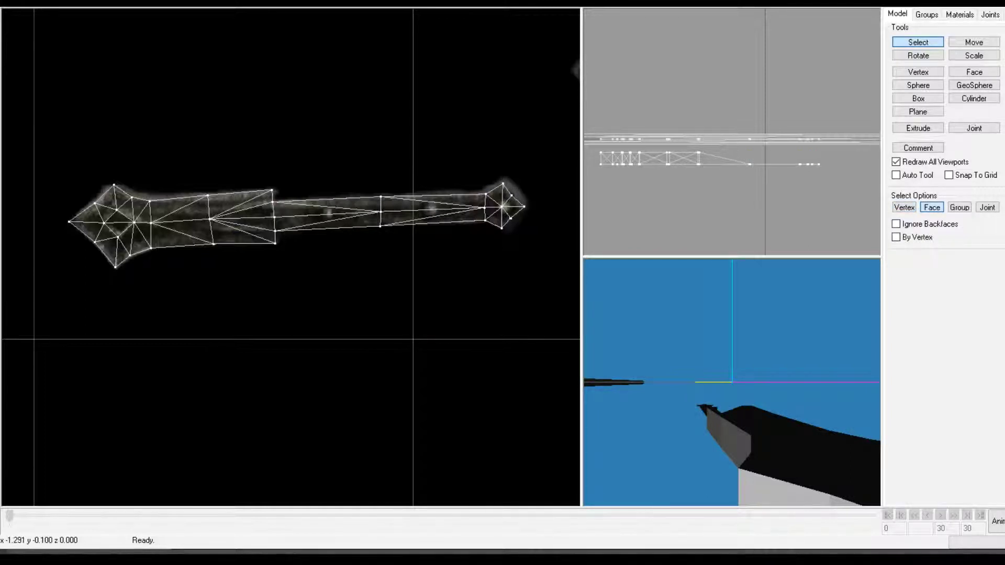
click(712, 157)
drag(735, 154, 714, 159)
drag(713, 320, 681, 341)
key(Delete)
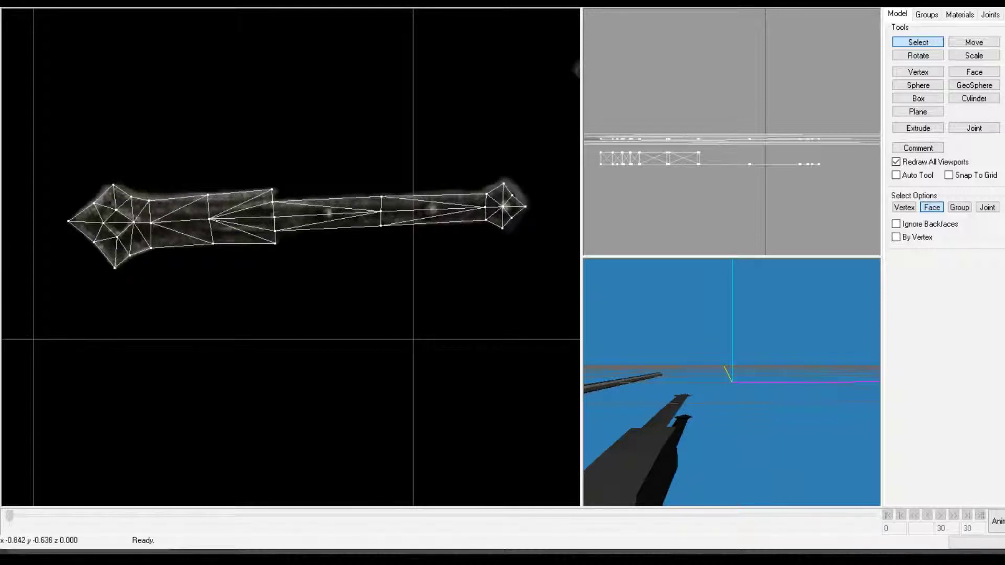
Select the whole duplicated fitting group and move it up along Y until its upper edge meets the original fitting.
drag(696, 345, 720, 345)
drag(727, 382, 667, 375)
scroll(673, 382, down, 3)
click(926, 14)
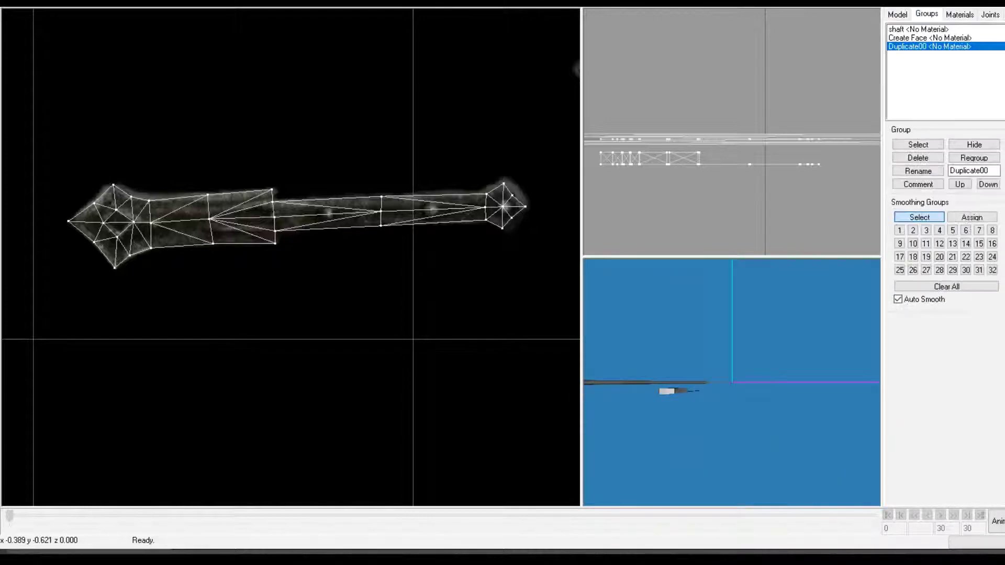
click(918, 144)
click(897, 15)
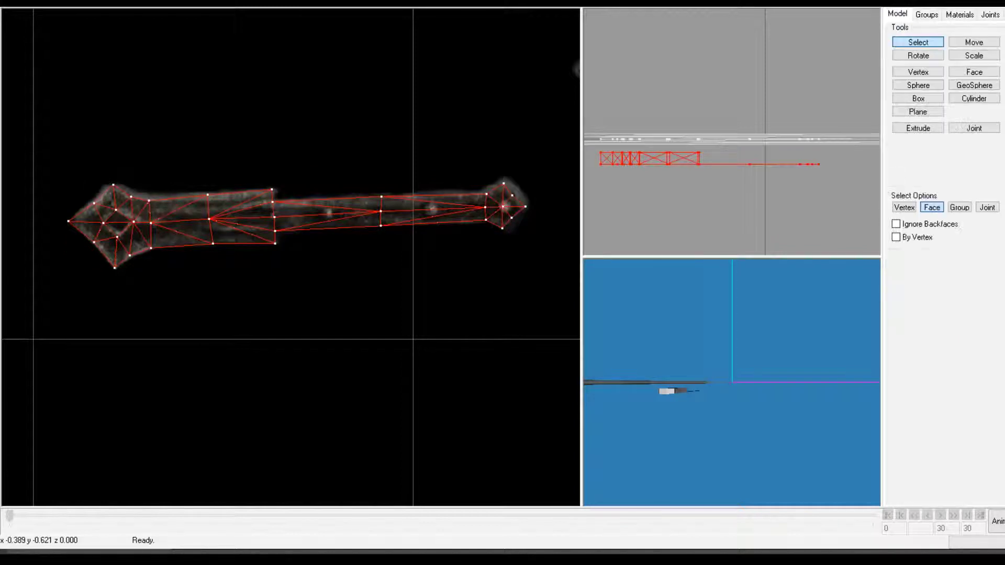
click(973, 42)
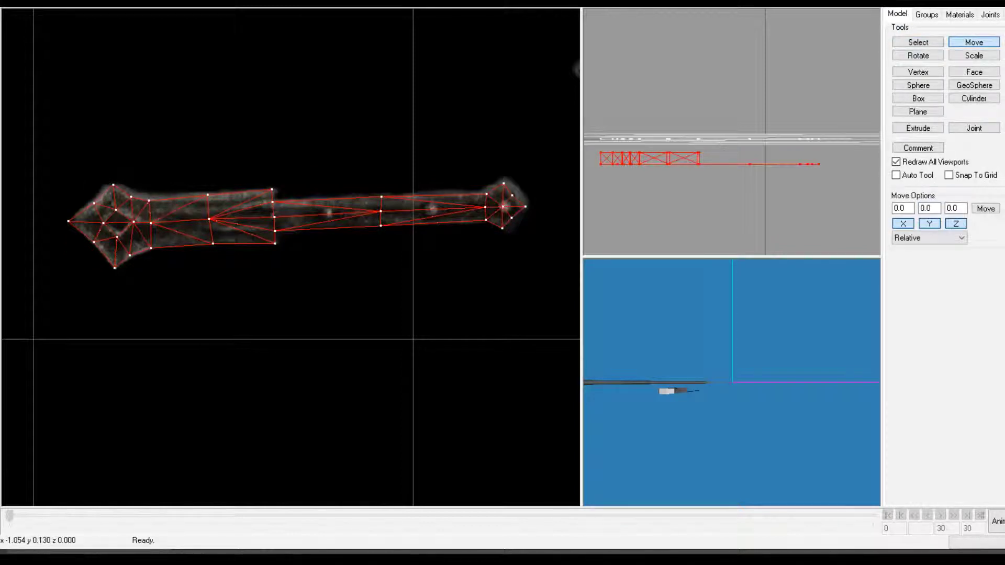
scroll(712, 180, up, 4)
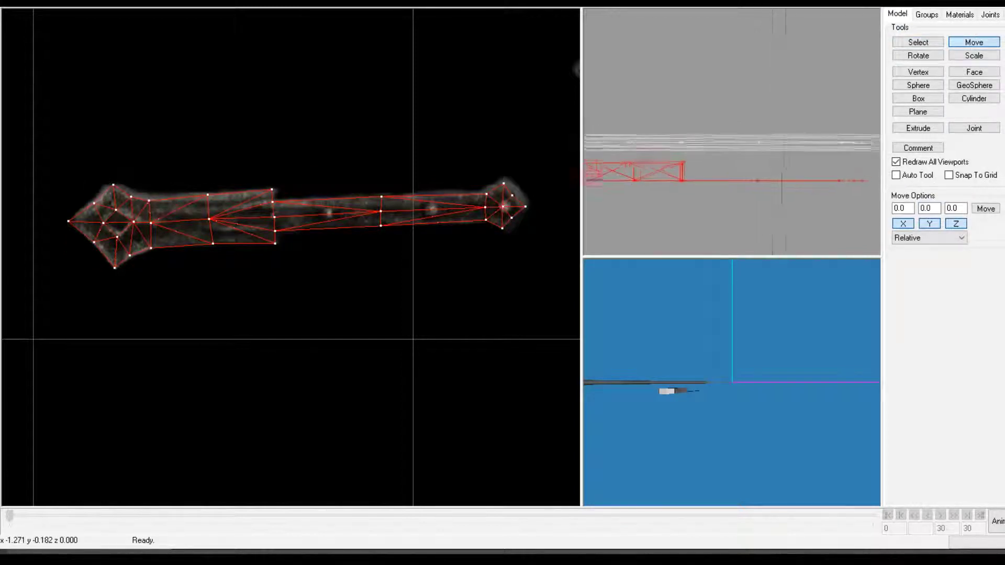
scroll(715, 173, up, 3)
mouse_move(628, 207)
ctrl+mouse_down()
mouse_move(679, 191)
mouse_move(728, 202)
mouse_move(740, 172)
mouse_move(740, 189)
ctrl+mouse_up()
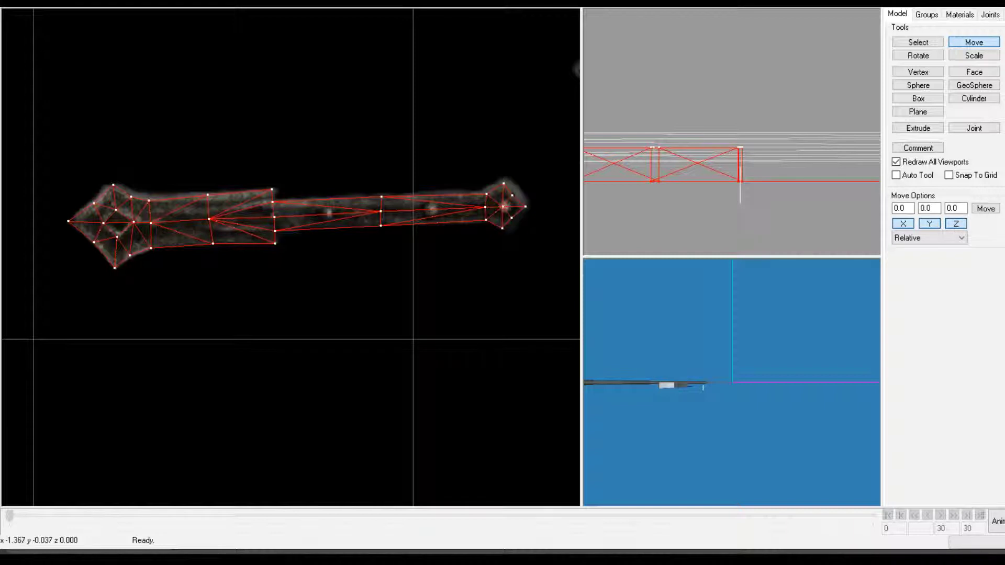
drag(739, 190, 740, 188)
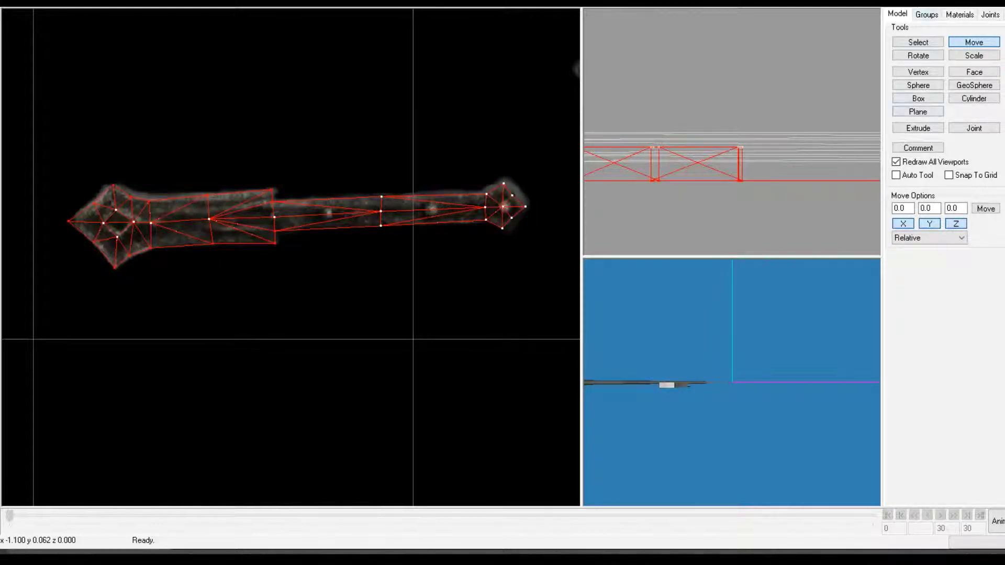
Add the original Create Face group to the selection and regroup it with the duplicated fitting as one group.
click(926, 15)
click(929, 38)
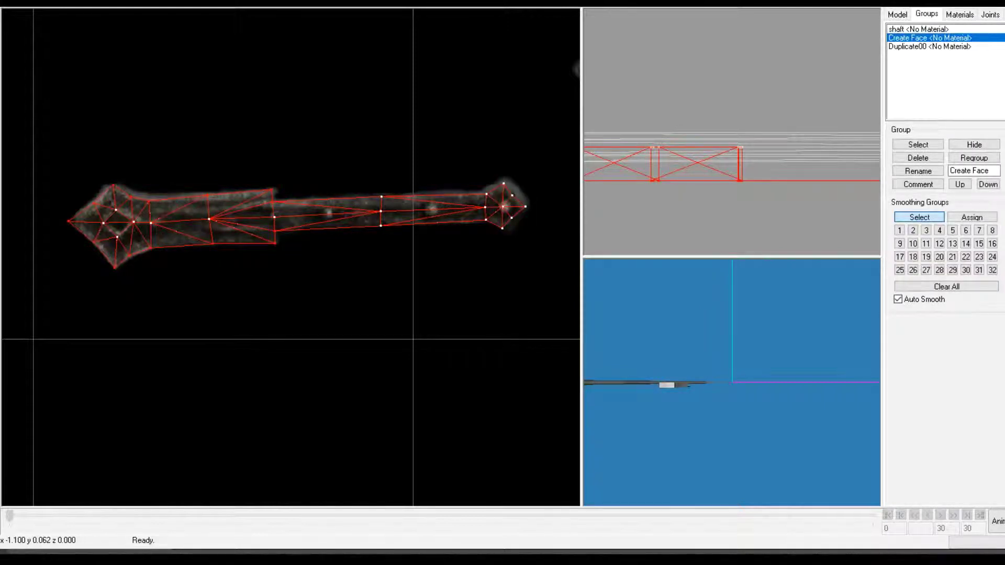
click(917, 145)
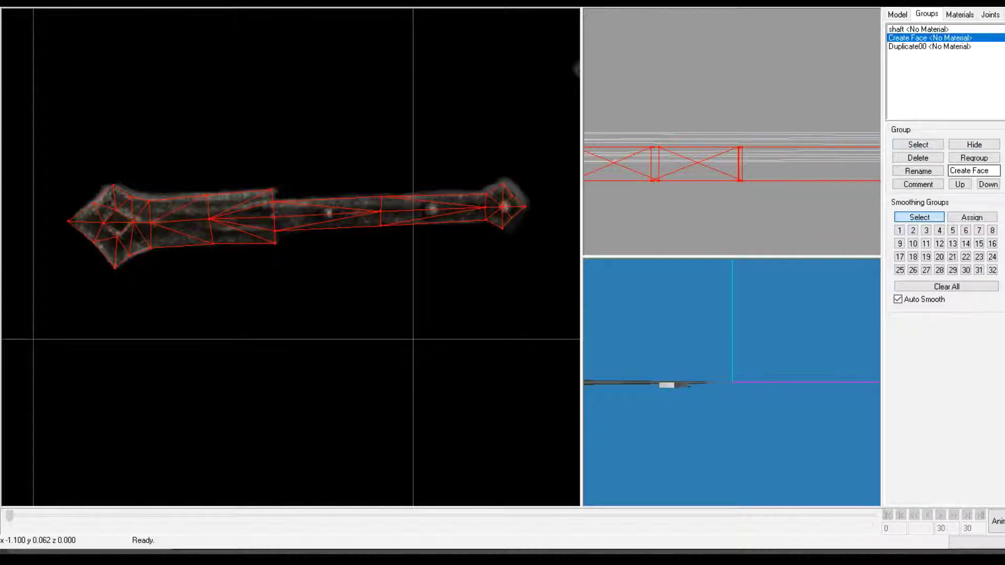
click(974, 158)
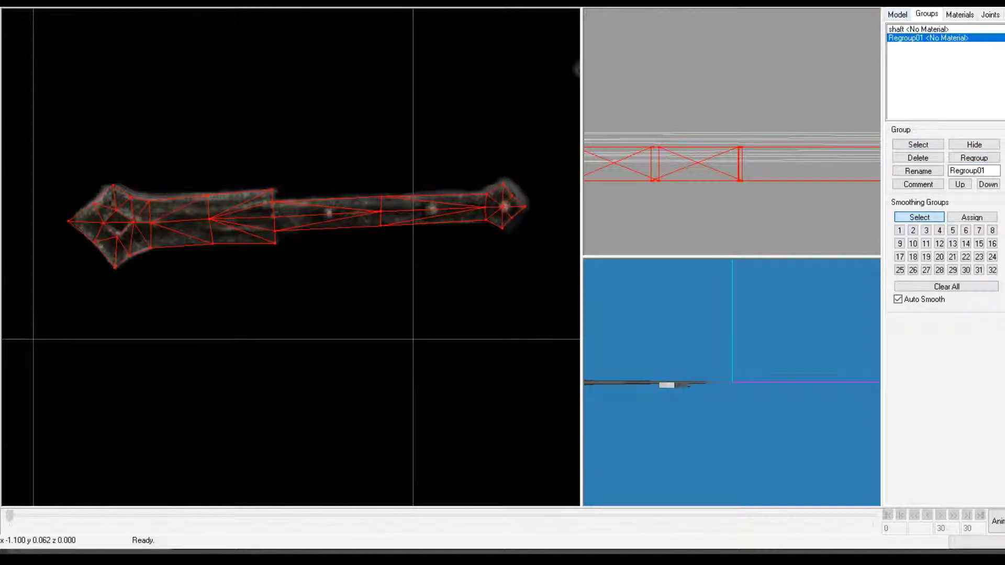
Hide the combined fitting group, delete the loose vertices left over the reference image, and unhide the group.
click(974, 144)
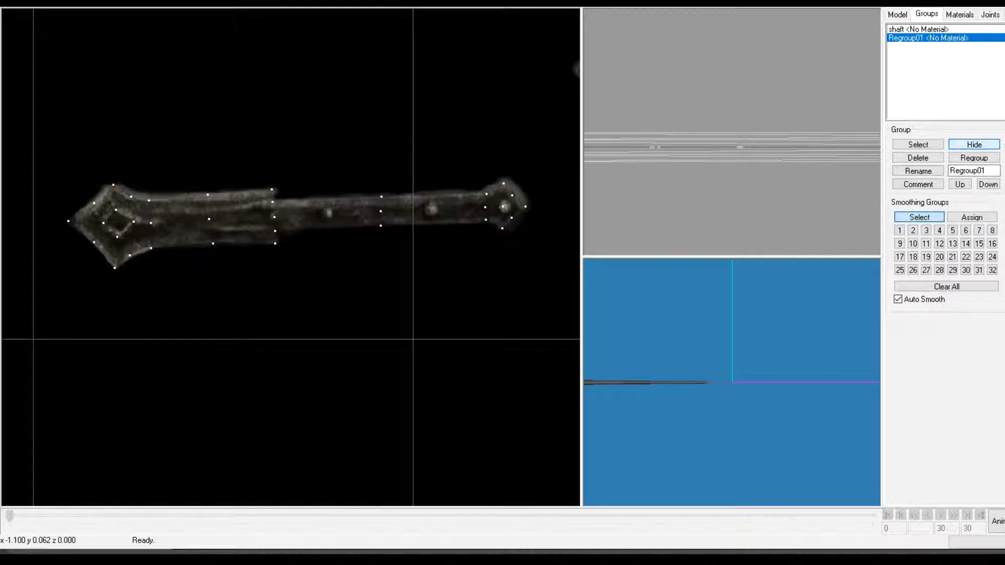
click(896, 15)
click(918, 43)
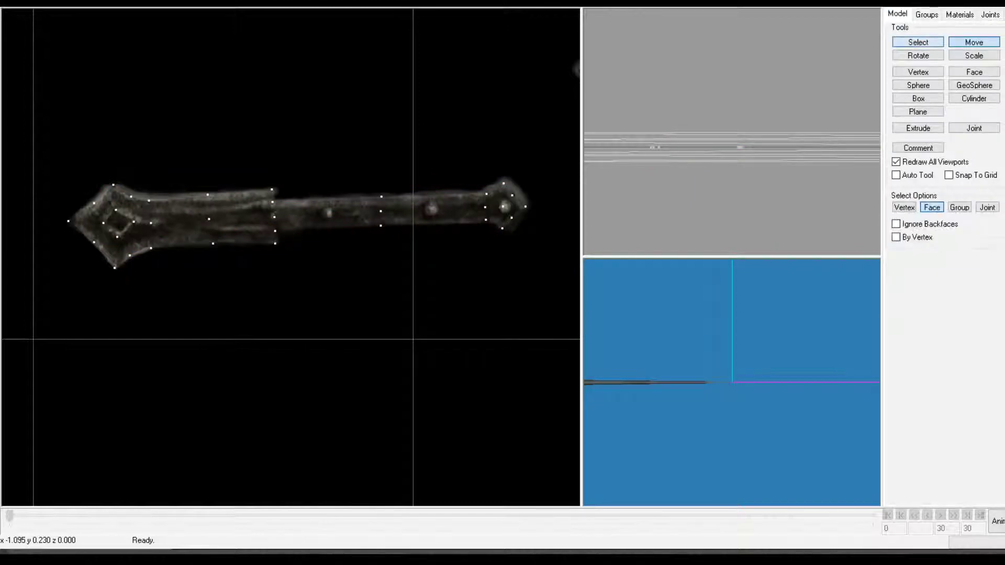
drag(45, 139, 549, 348)
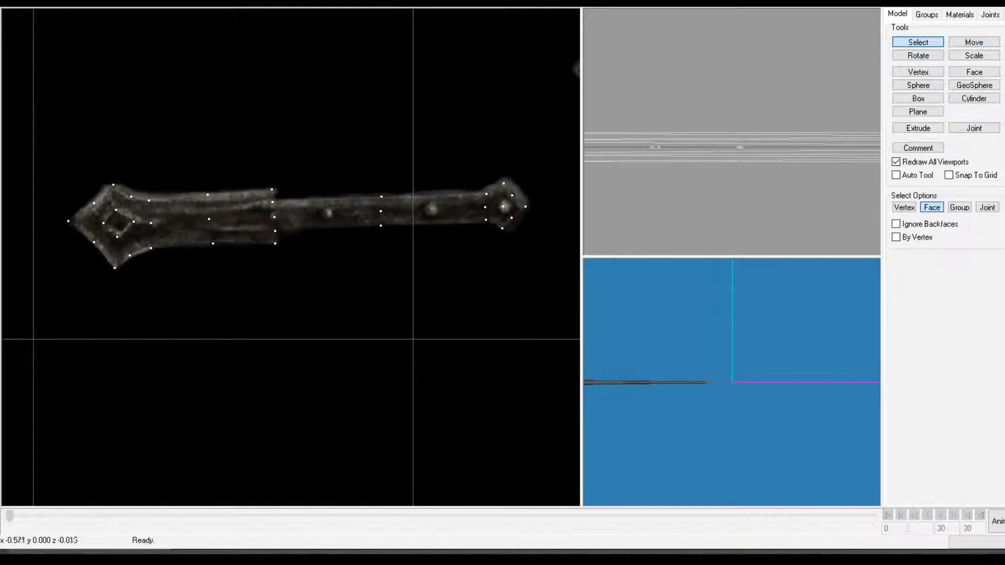
click(904, 207)
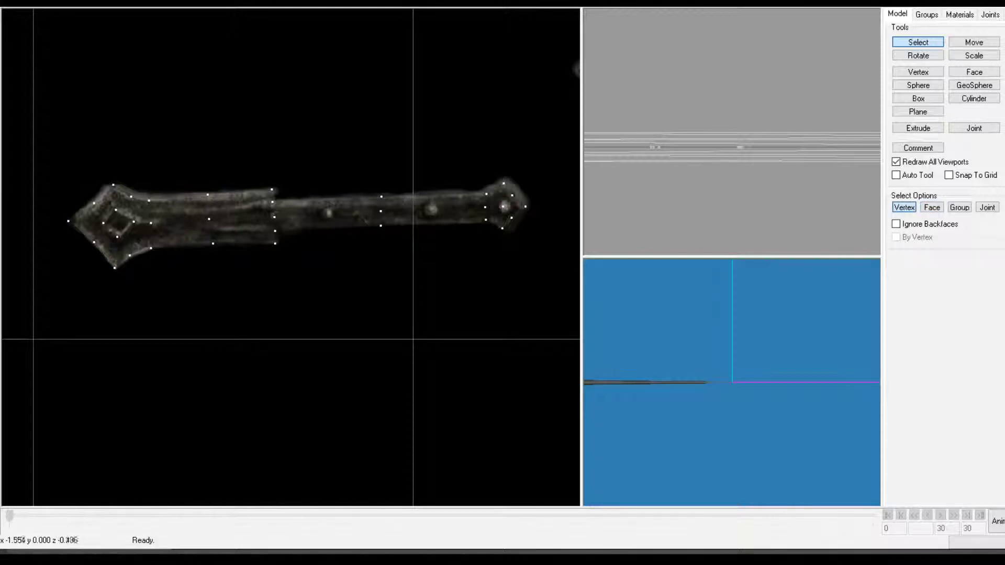
drag(74, 142, 534, 325)
drag(47, 89, 545, 343)
key(ctrl+g)
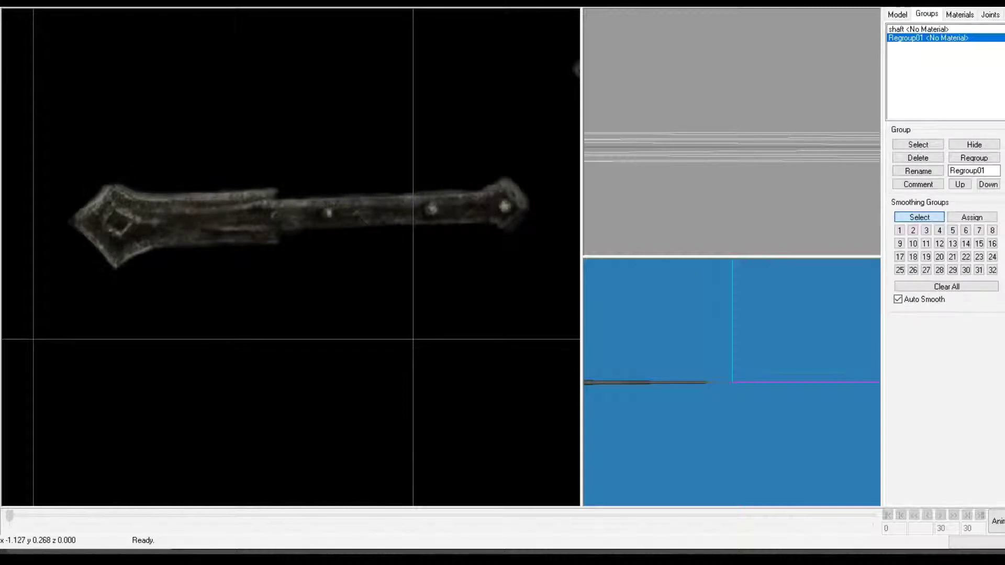
click(974, 145)
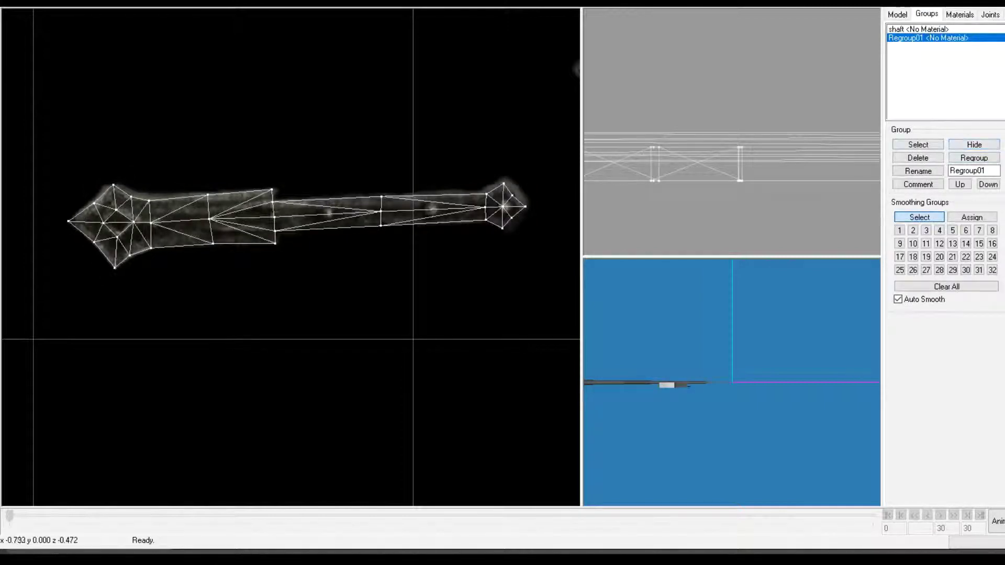
Inspect the combined fitting from several angles in the 3D view and hide the shaft group.
scroll(731, 382, up, 3)
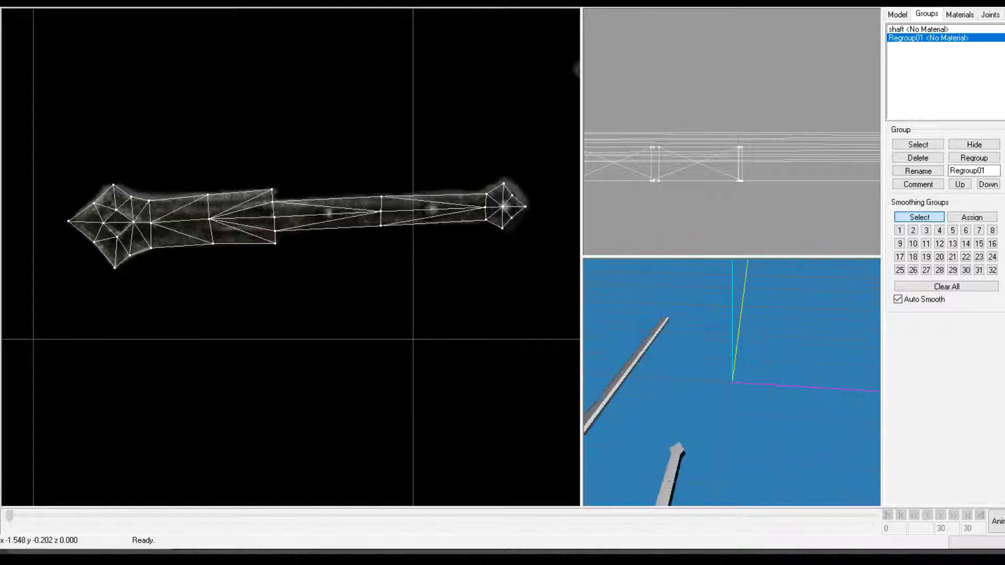
drag(733, 419, 735, 367)
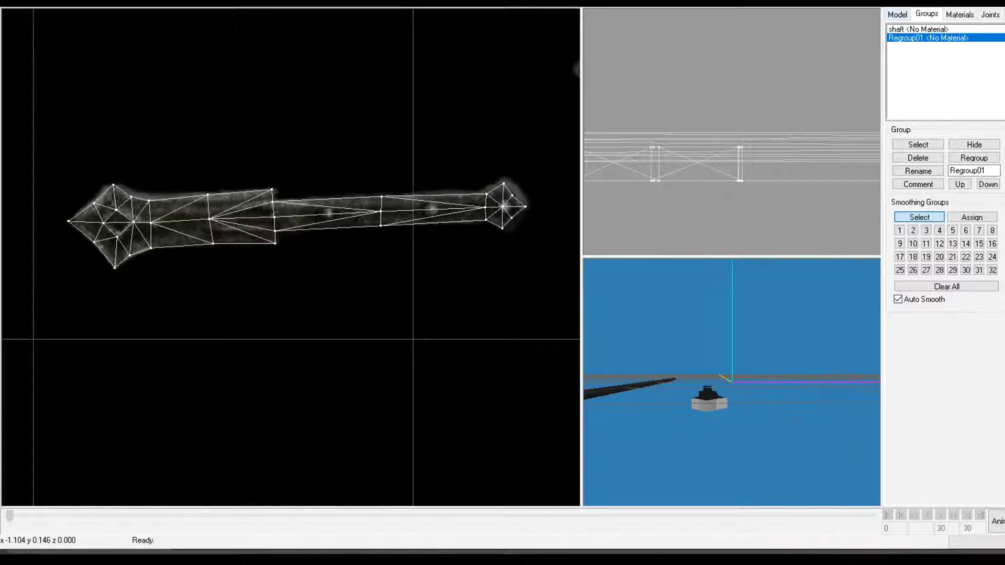
click(897, 14)
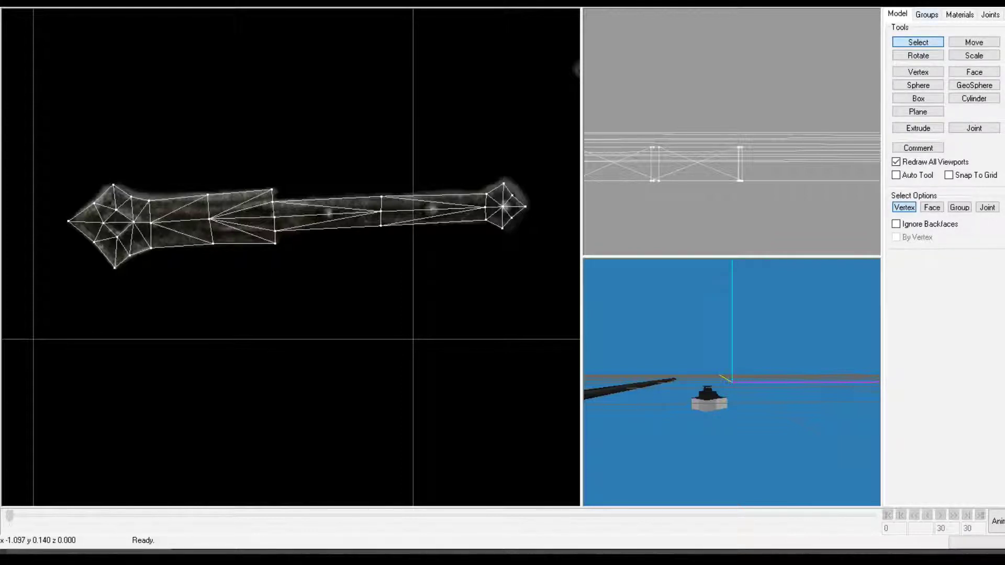
click(926, 14)
click(918, 29)
click(973, 145)
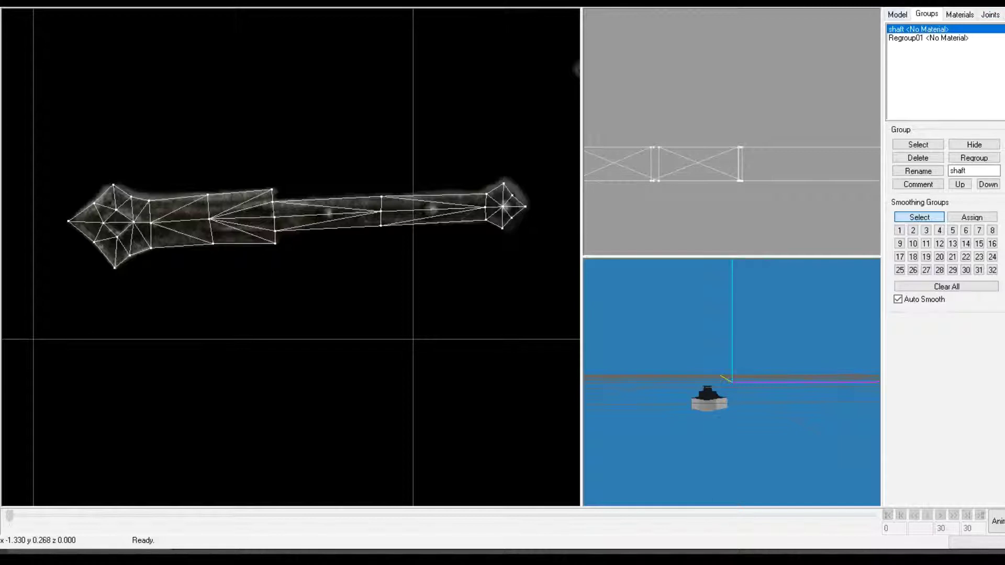
Rename the combined fitting group as butt.
click(927, 38)
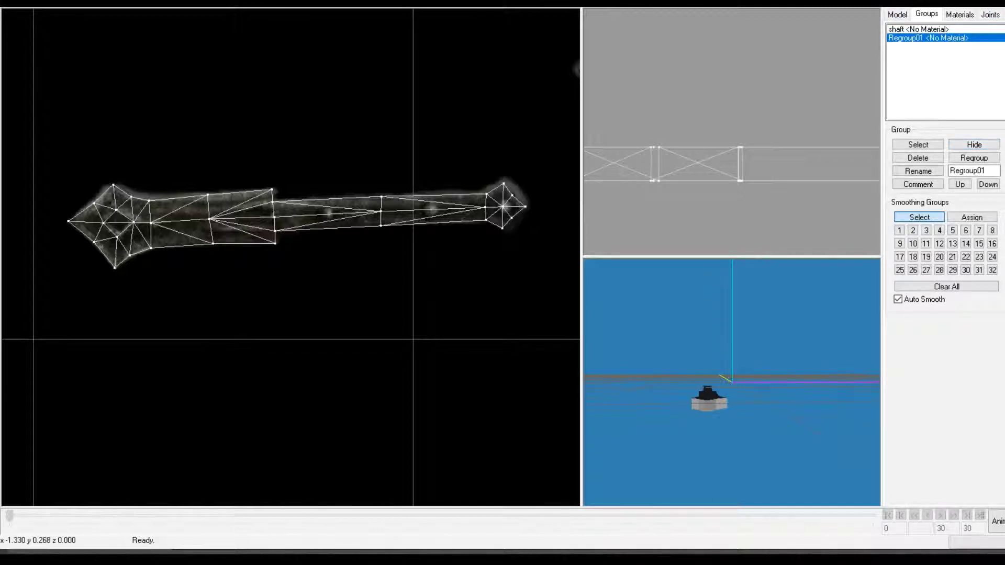
drag(987, 171, 944, 171)
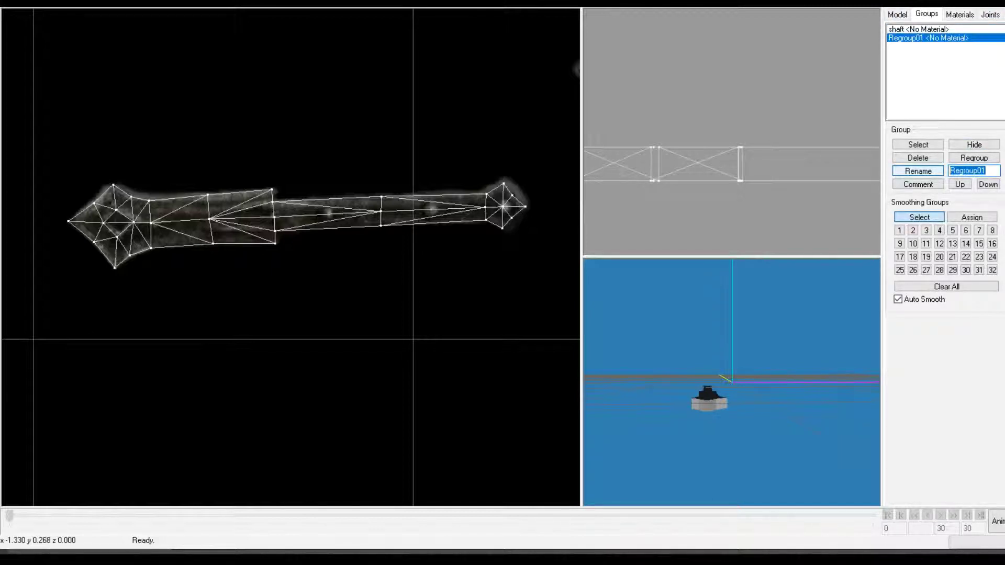
text(u)
text(but)
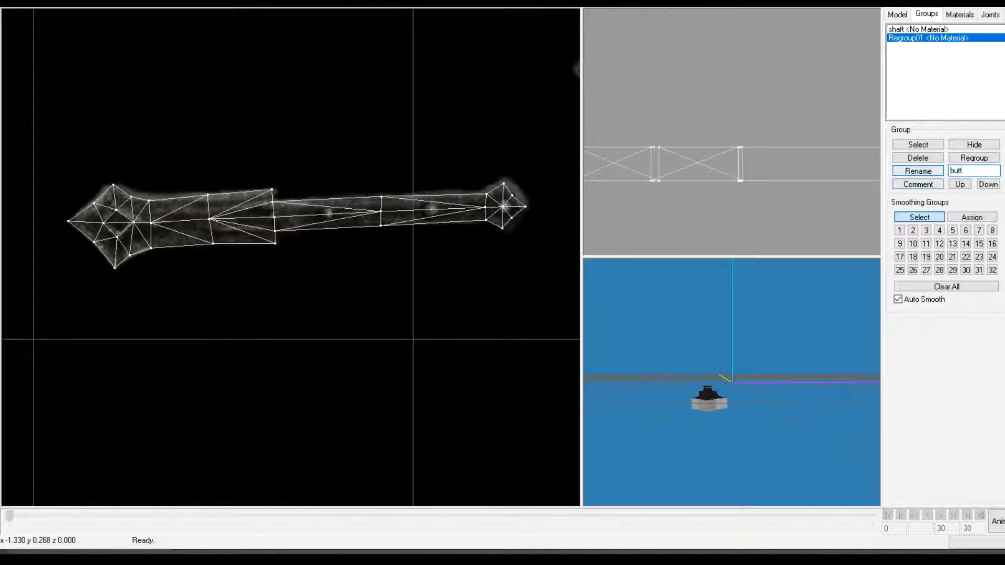
click(918, 171)
Select the side faces along the lower long edge of the butt's wide end in the front view, ignoring backfaces.
click(897, 15)
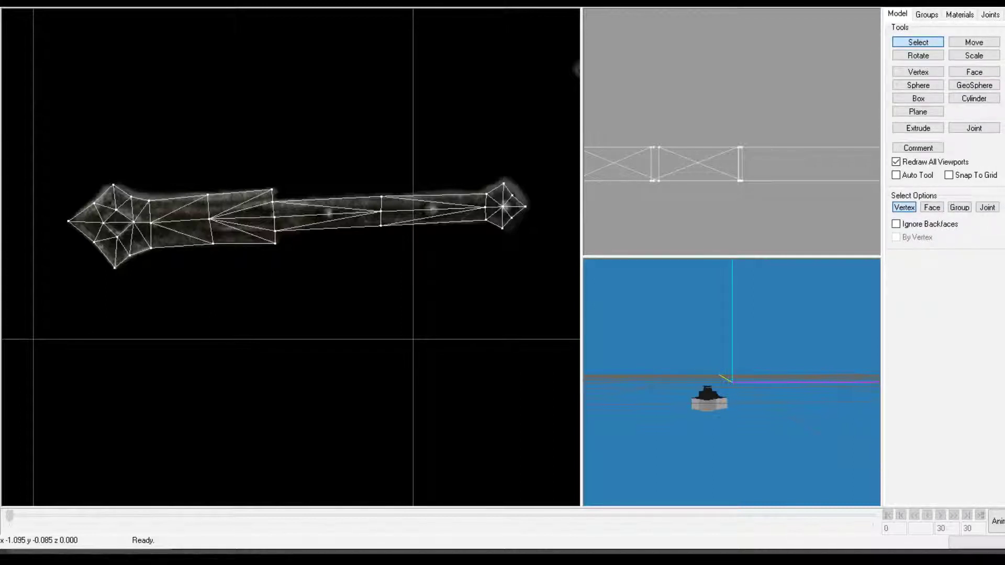
click(931, 208)
click(896, 224)
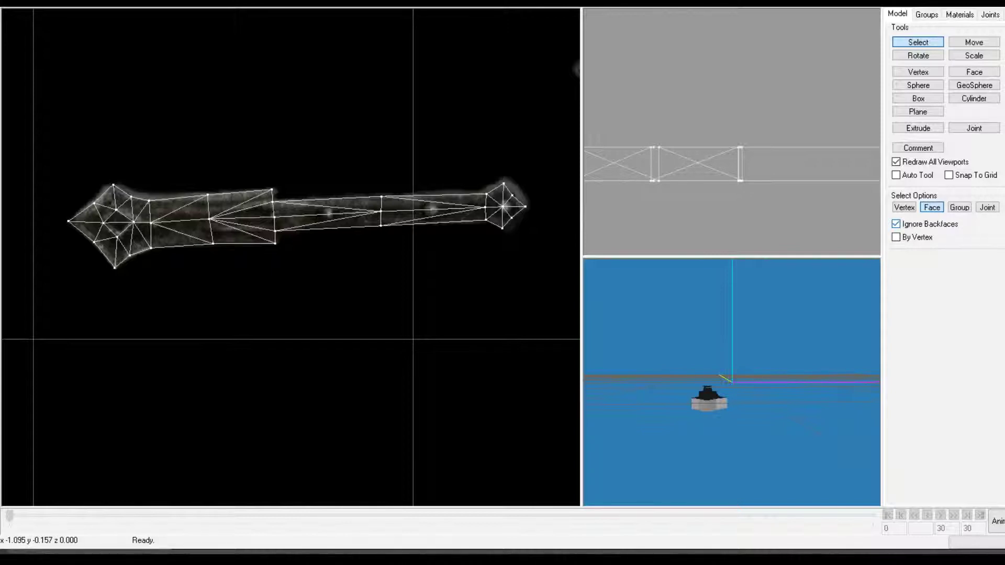
ctrl+drag(706, 173, 720, 191)
right_drag(721, 167, 781, 169)
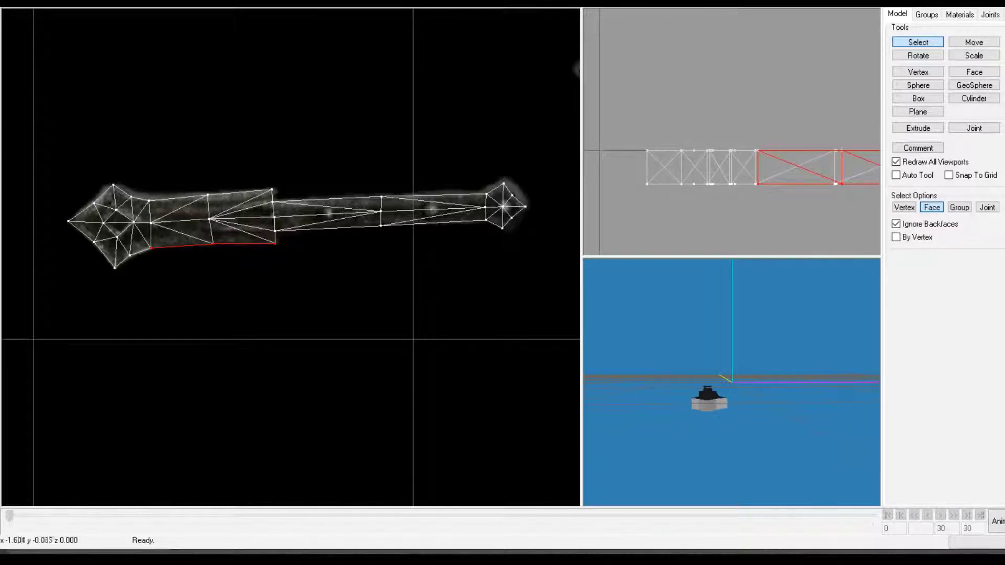
drag(820, 166, 647, 171)
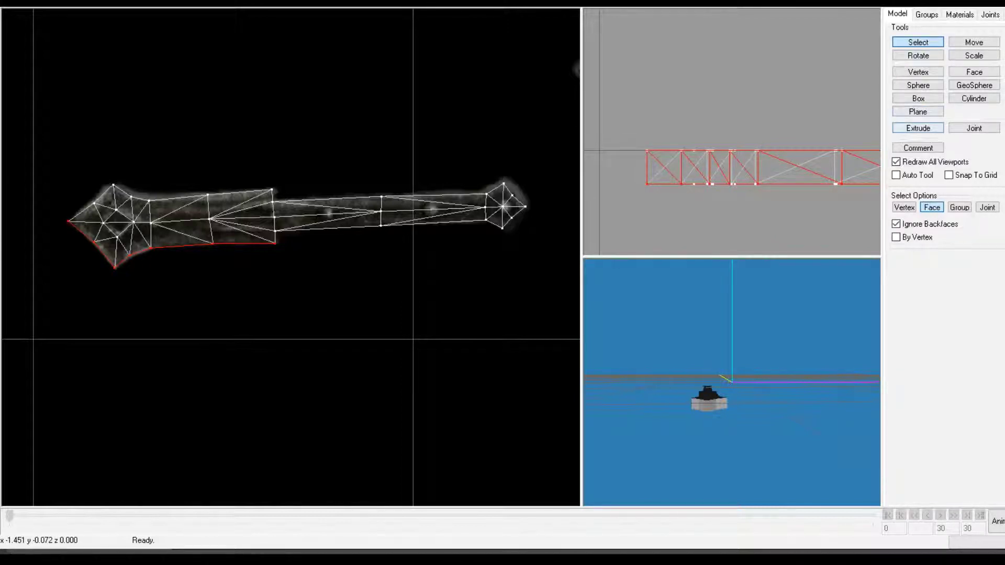
click(918, 129)
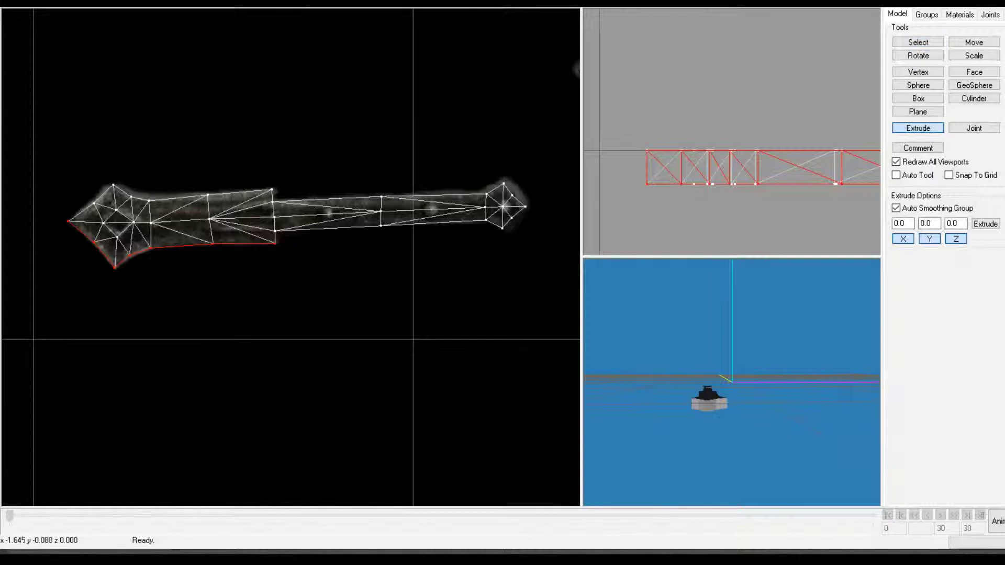
drag(336, 286, 329, 297)
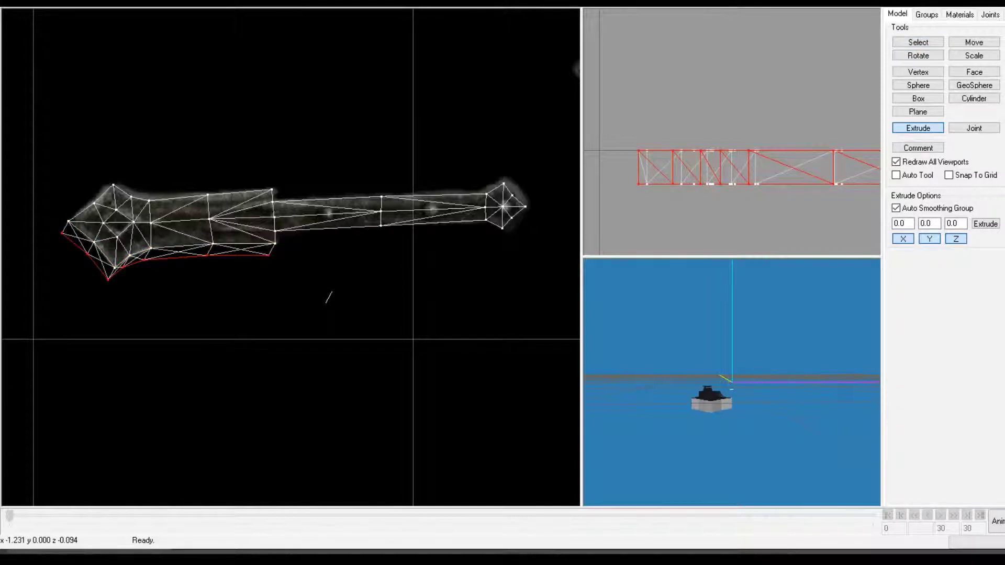
drag(326, 303, 332, 305)
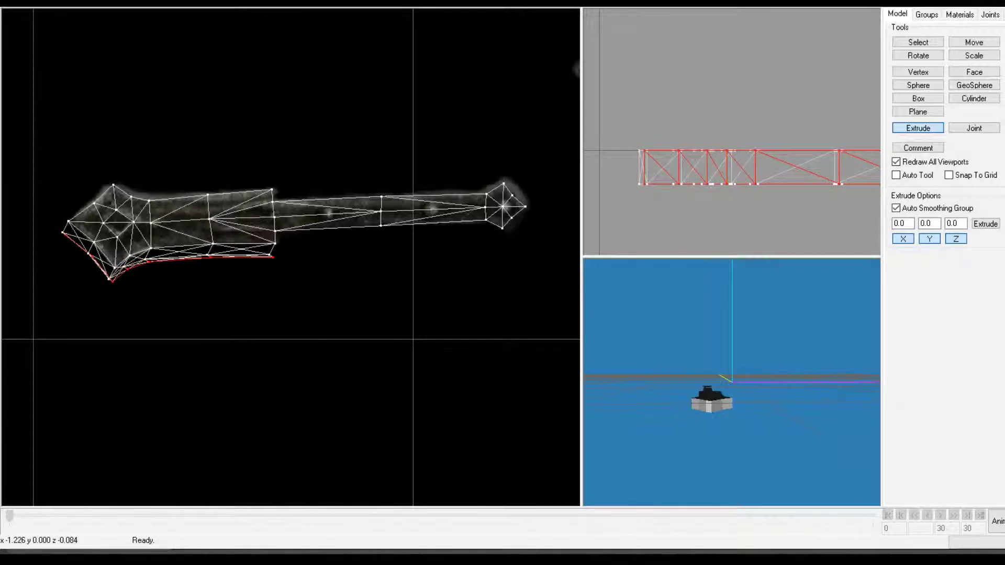
key(ctrl+z)
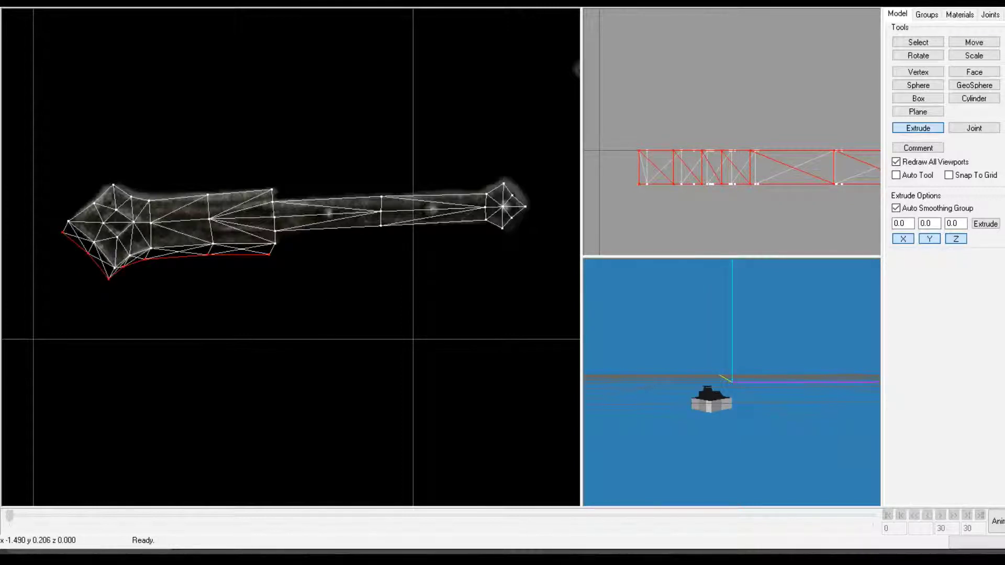
click(974, 42)
drag(307, 234, 311, 237)
scroll(732, 387, up, 3)
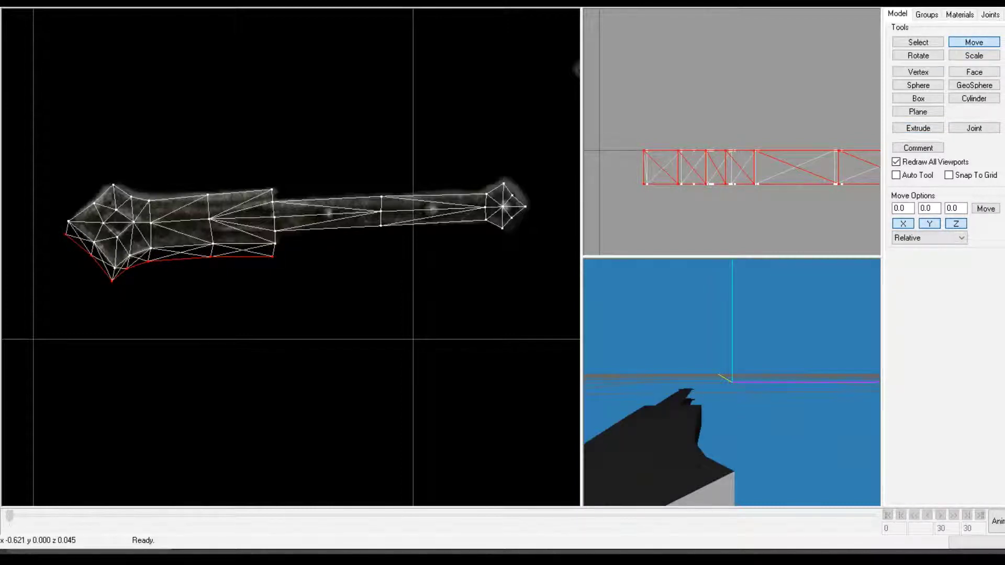
mouse_move(732, 408)
mouse_down()
mouse_move(731, 382)
mouse_move(726, 429)
mouse_move(736, 440)
mouse_move(732, 408)
mouse_up()
drag(311, 237, 308, 235)
key(ctrl+z)
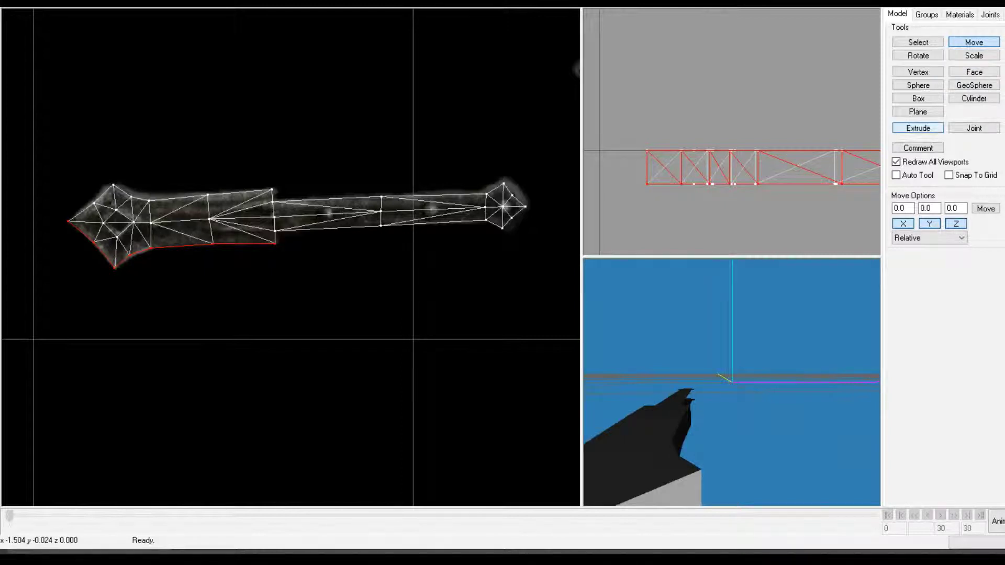
Extrude the selected lower side faces slightly straight outward from the butt's wide end.
click(918, 111)
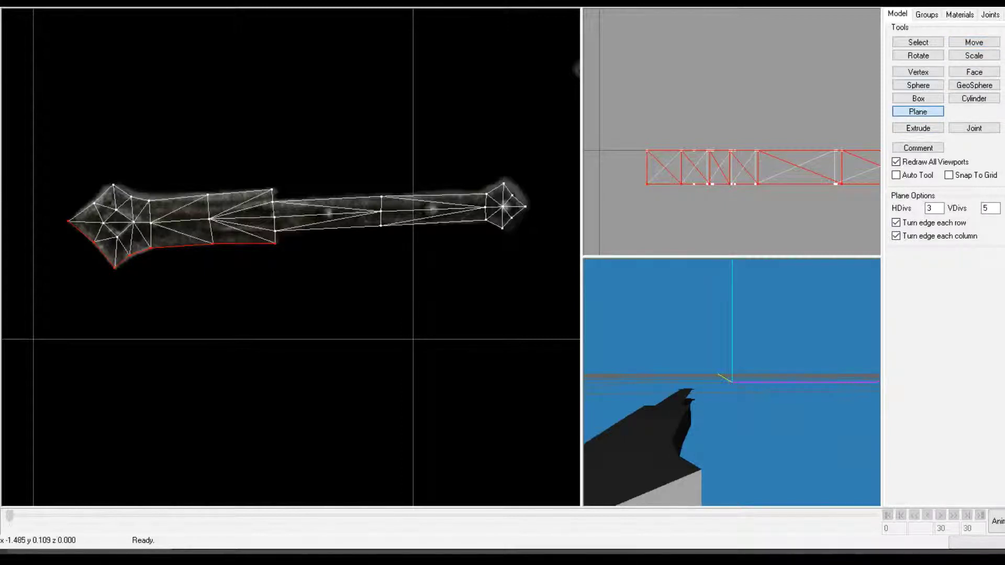
click(917, 128)
drag(367, 302, 368, 308)
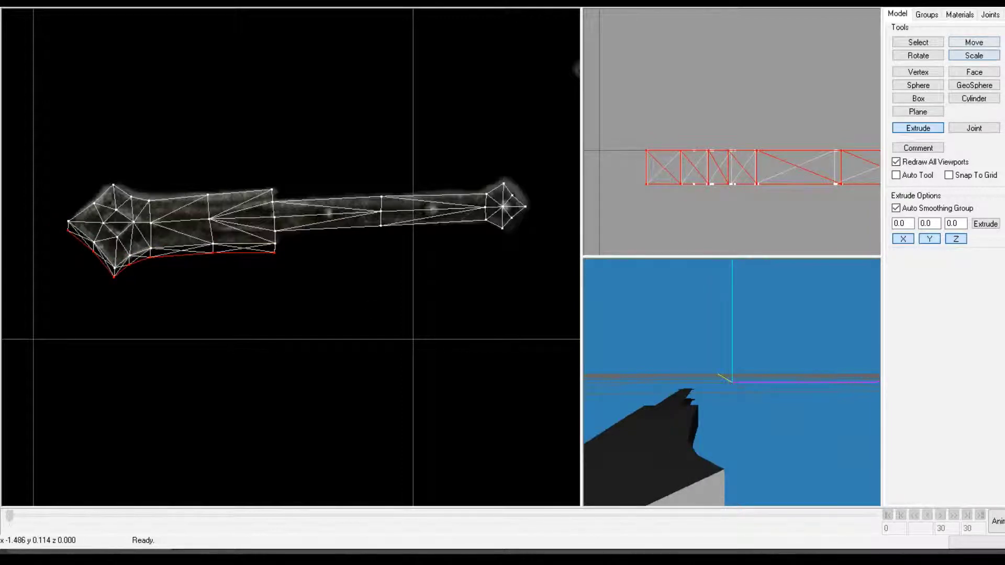
Scale the extruded faces by 1.0, .5, 1 about their center of mass to bevel the lower edge.
click(974, 55)
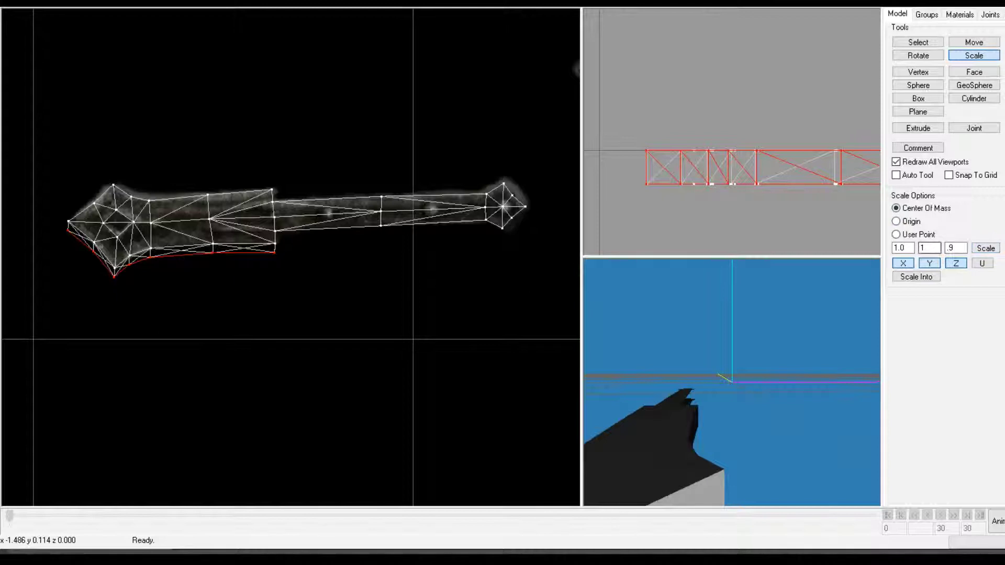
click(935, 248)
key(BackSpace)
text(.5)
click(956, 248)
text(1)
click(985, 249)
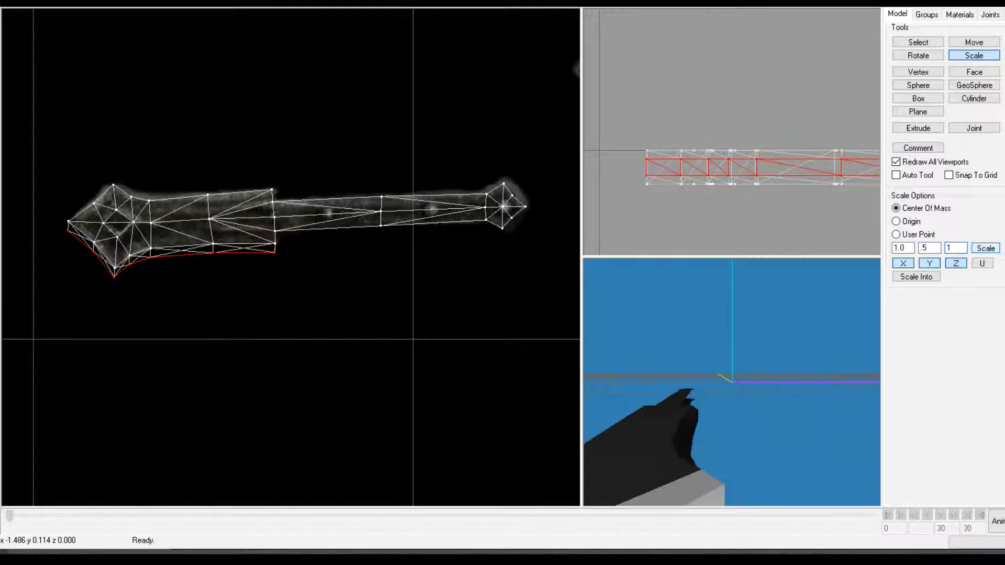
drag(704, 423, 733, 409)
scroll(731, 385, down, 5)
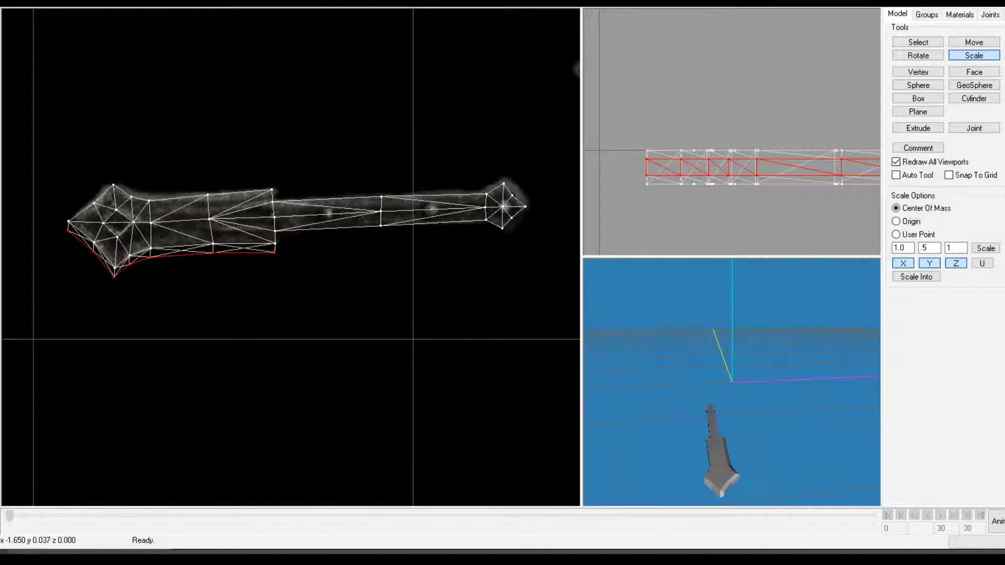
Show the butt from the back and select the side faces along the wide end's opposite long edge.
key(2)
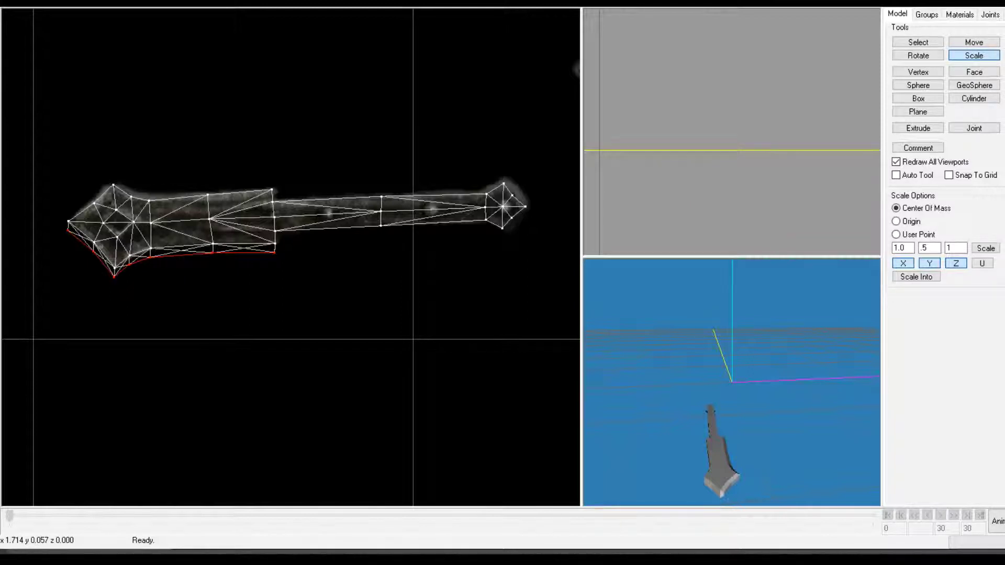
key(Home)
scroll(719, 128, up, 10)
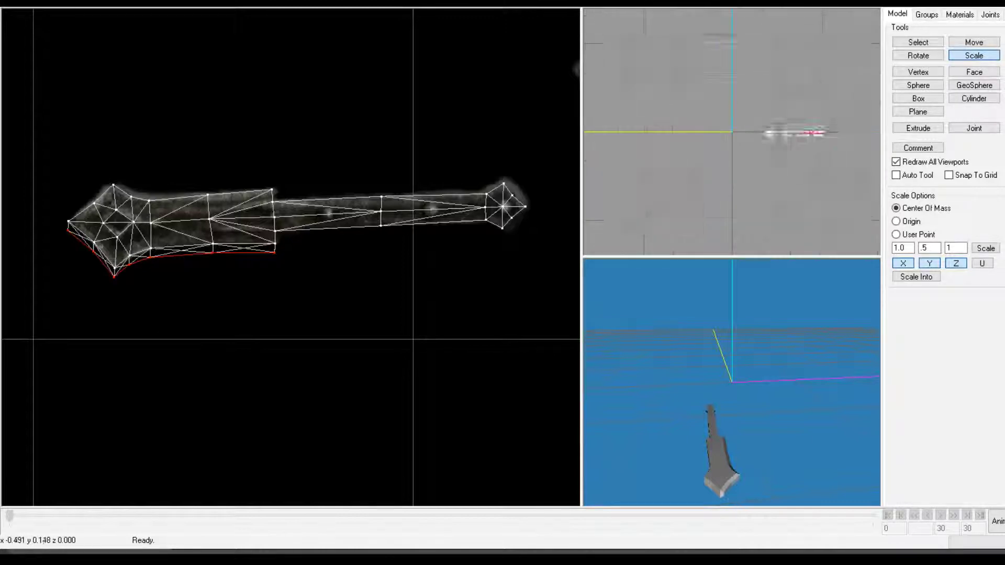
scroll(794, 128, up, 5)
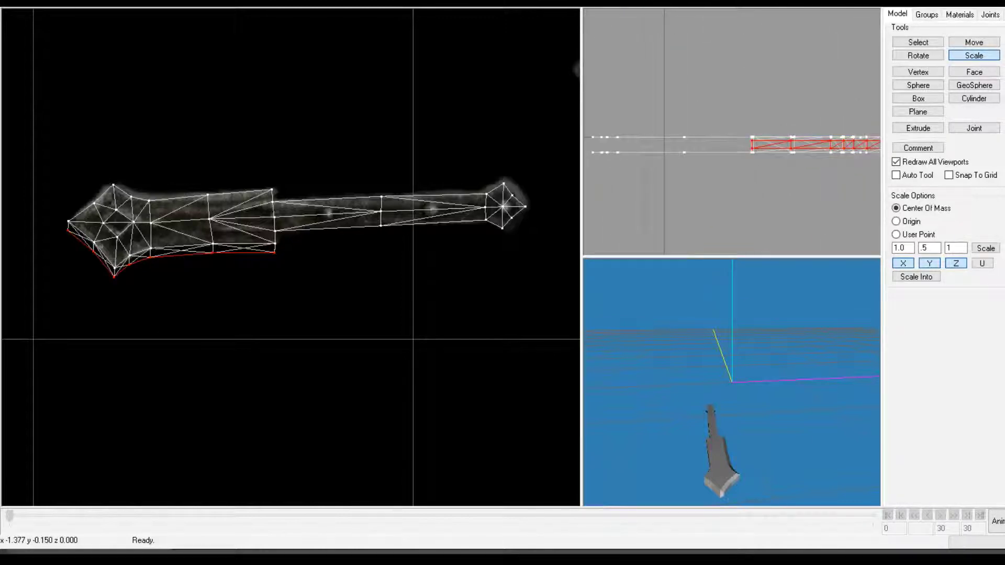
scroll(750, 148, up, 4)
ctrl+drag(775, 154, 601, 142)
click(918, 41)
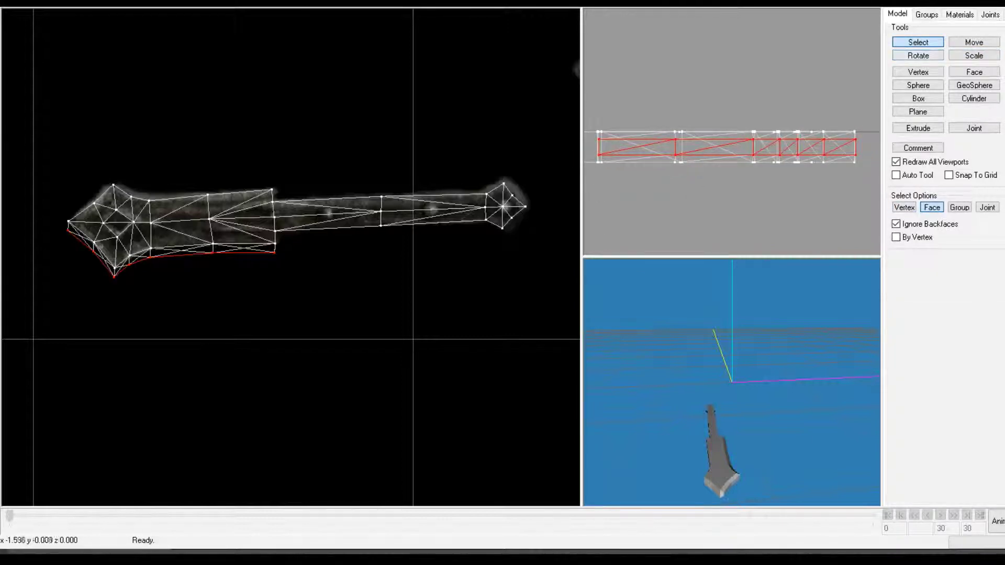
drag(608, 143, 847, 154)
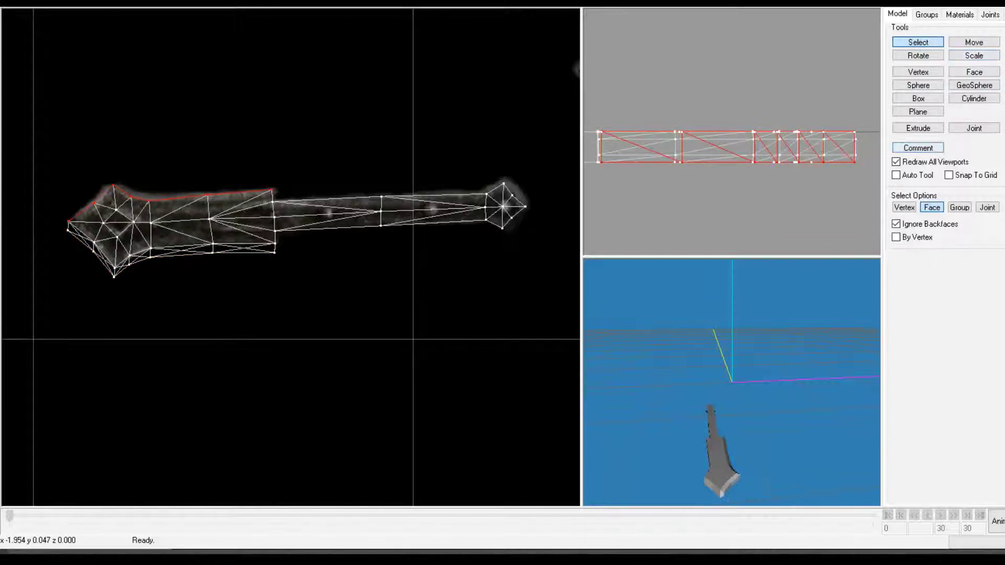
Extrude the selected upper side faces slightly outward and scale them by 1.0, .5, 1 to bevel that edge.
click(917, 129)
drag(361, 198, 361, 186)
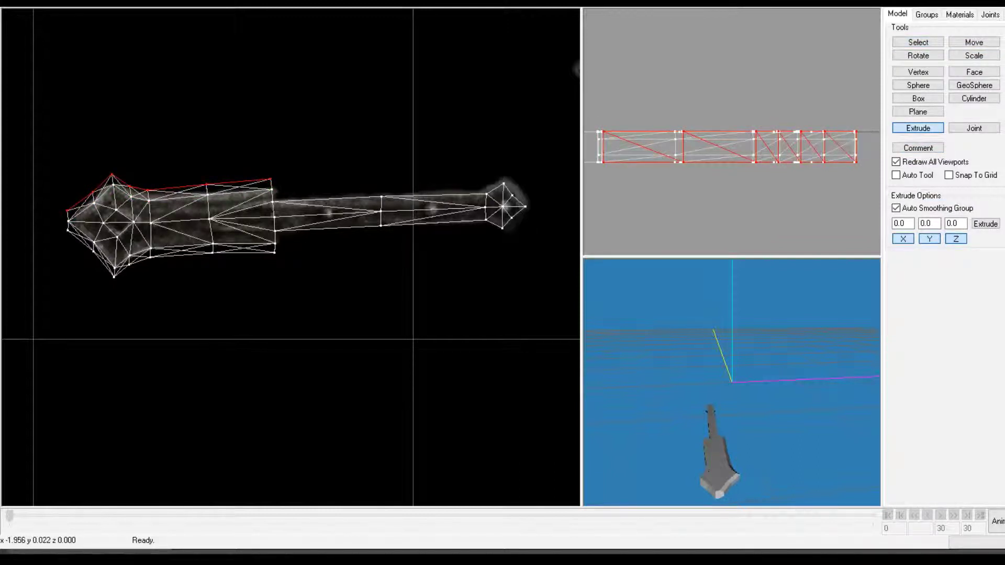
click(974, 56)
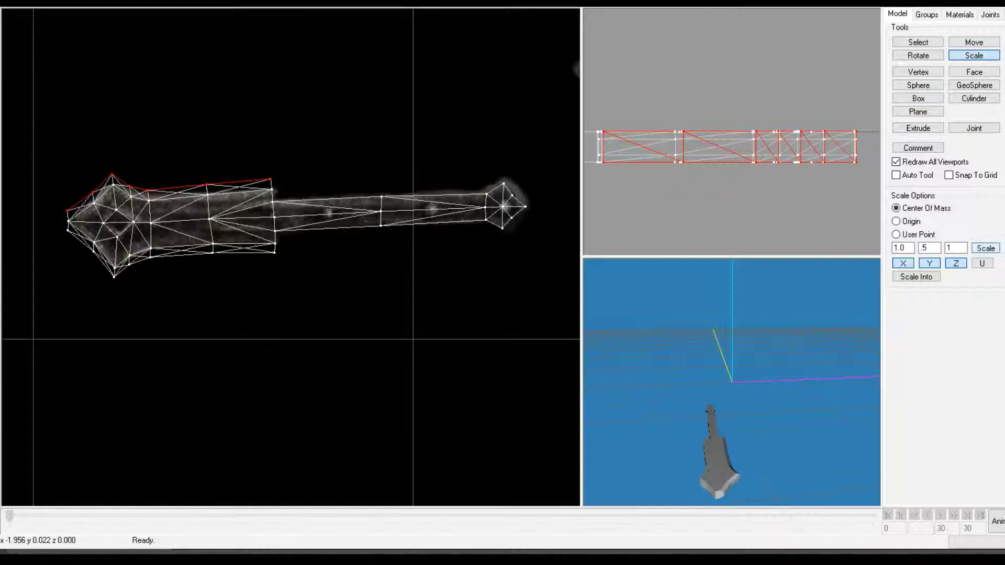
click(986, 248)
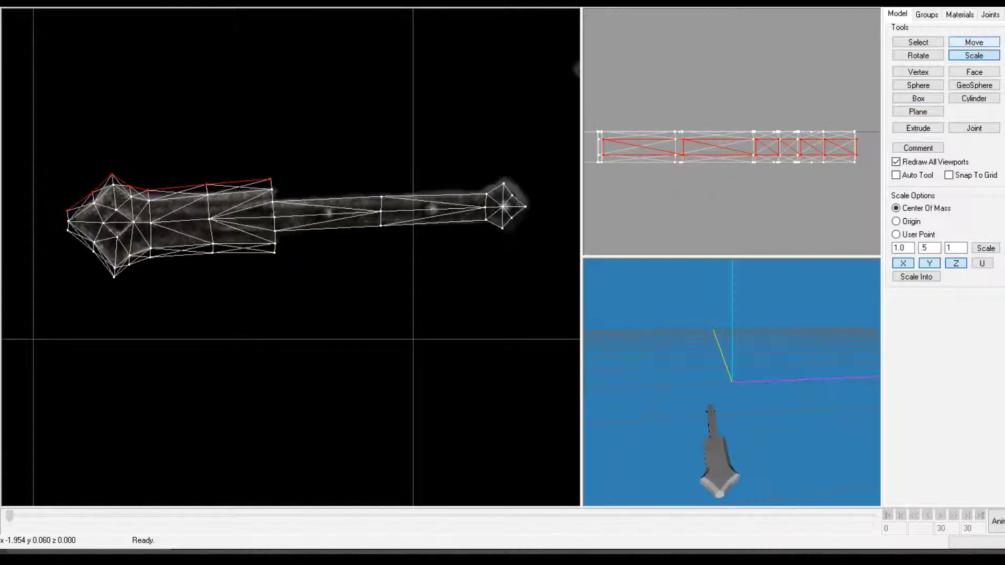
Move the extruded upper faces slightly so they line up with the original edge of the wide end.
click(974, 43)
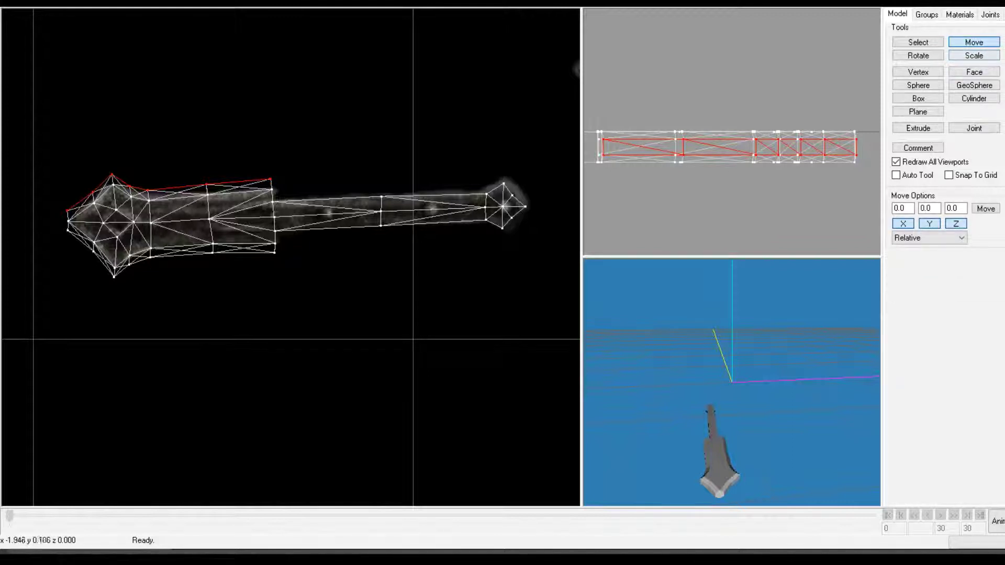
drag(820, 128, 829, 193)
drag(88, 340, 96, 339)
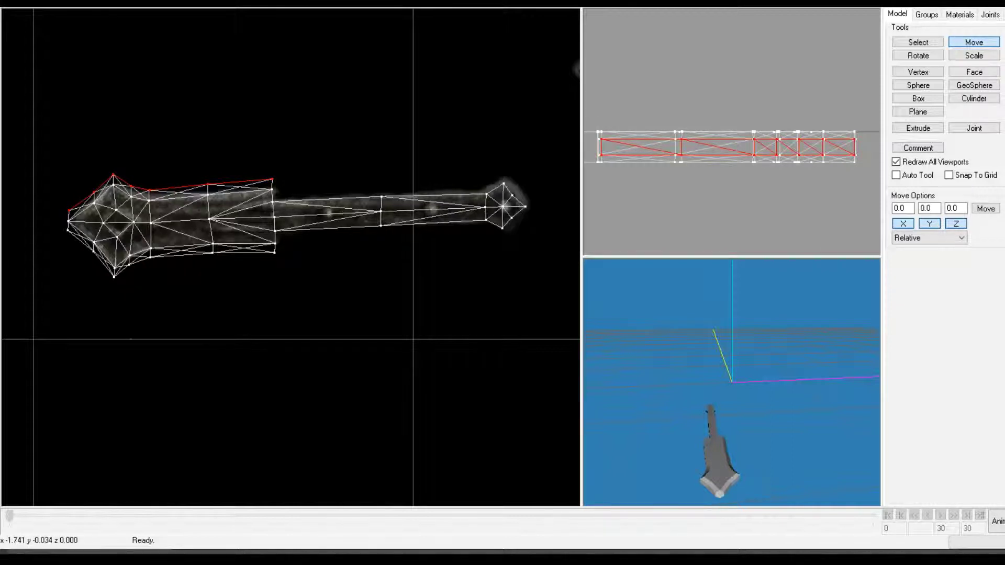
drag(130, 339, 131, 352)
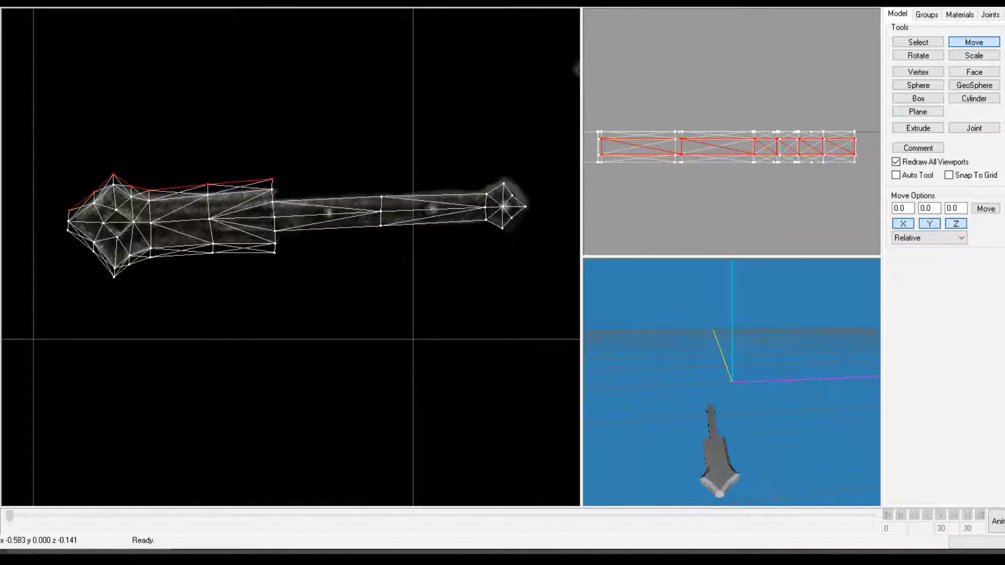
Switch to vertex selection and select the vertices at the pointed tip of the butt's wide end.
click(918, 42)
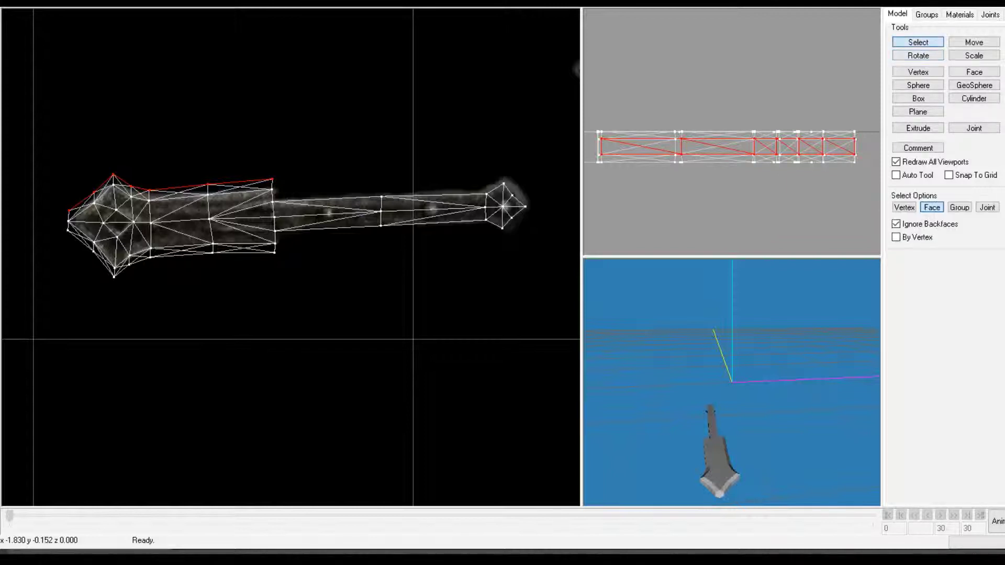
drag(45, 207, 95, 253)
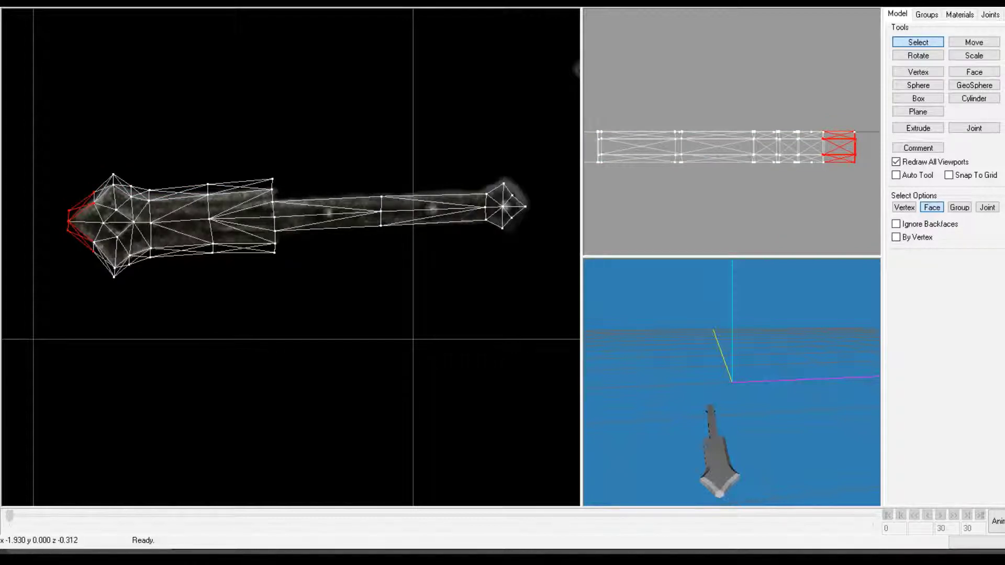
click(904, 207)
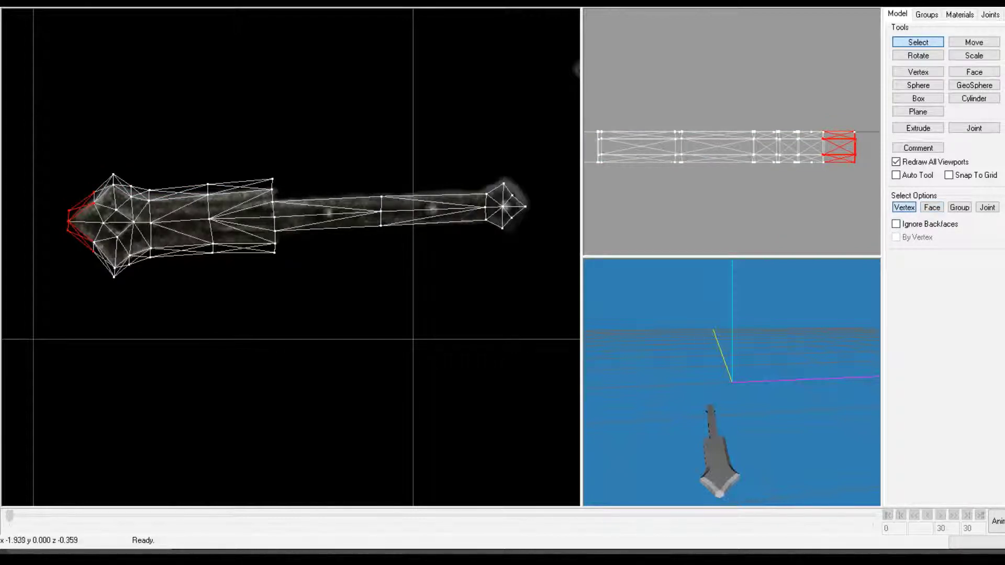
drag(52, 197, 77, 241)
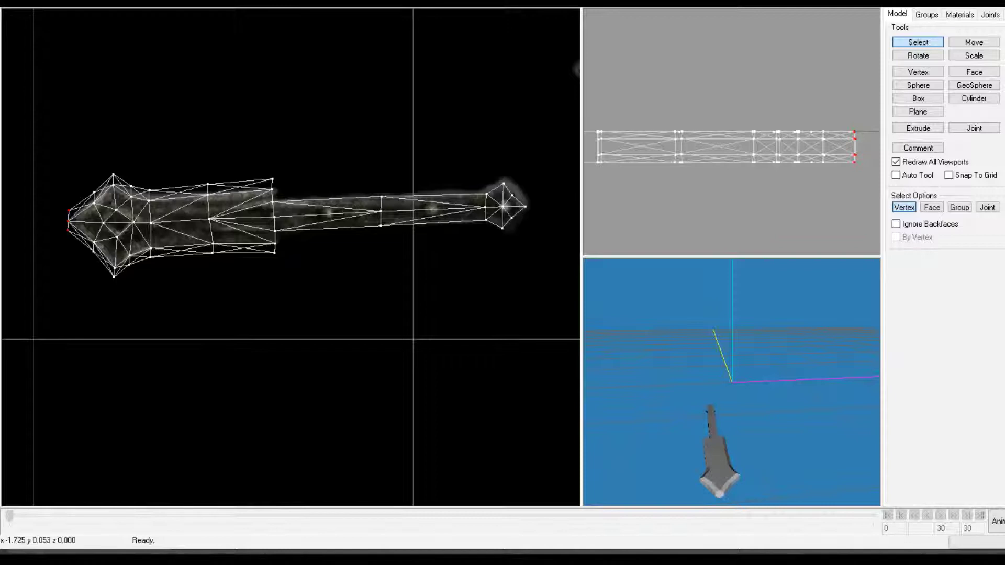
Show the butt end-on and select the small end faces at the pointed tip of its wide end.
key(3)
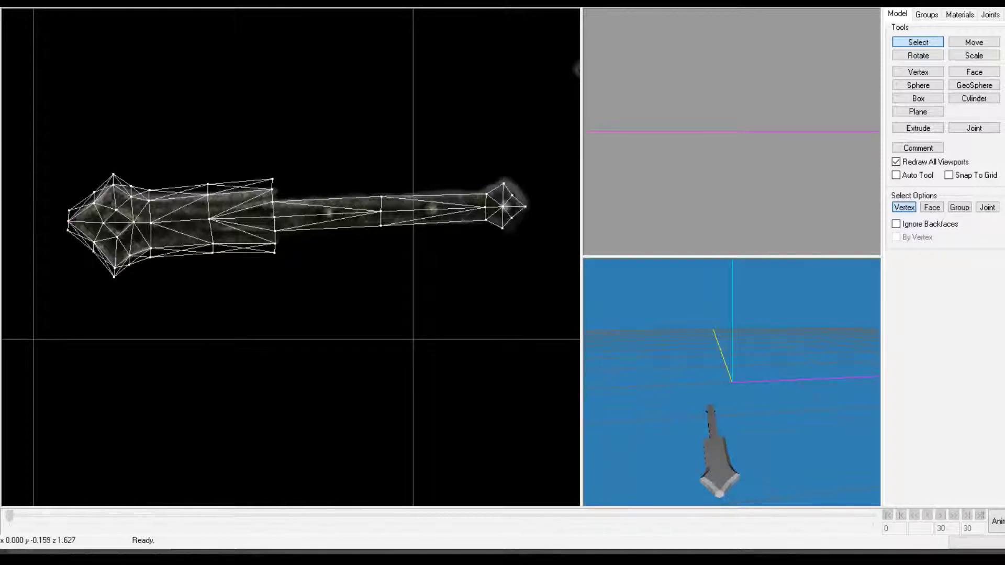
scroll(728, 125, down, 5)
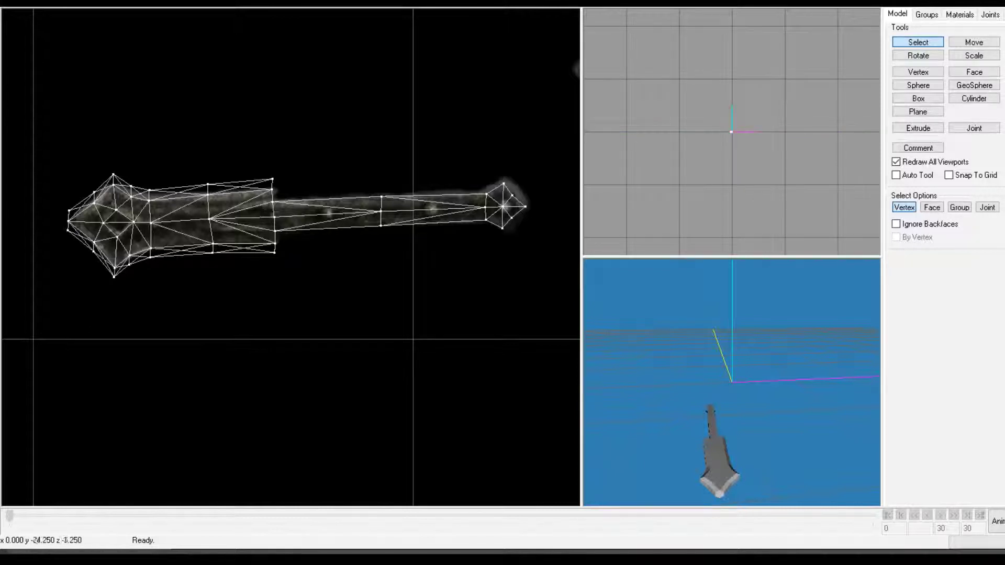
scroll(727, 126, up, 5)
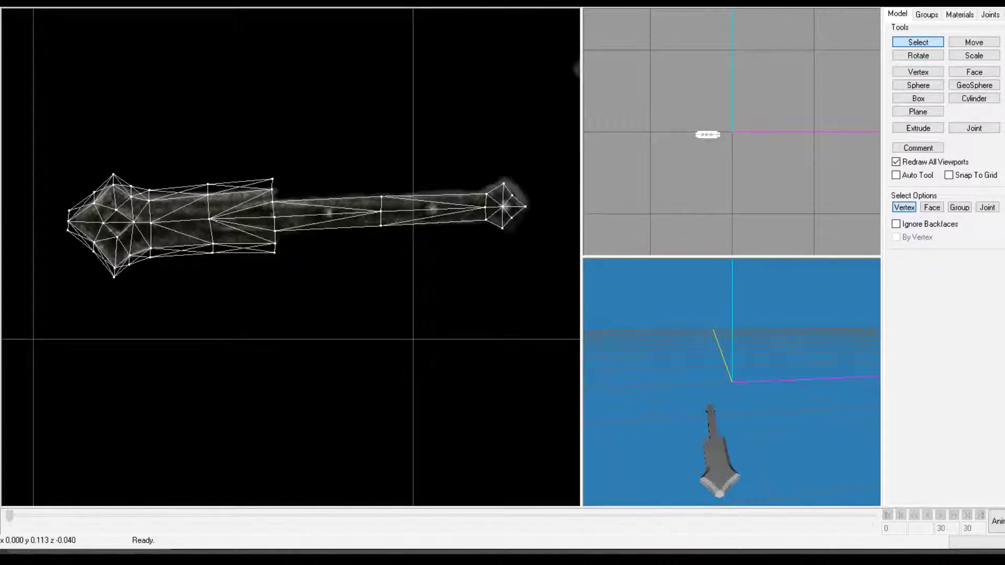
scroll(731, 132, up, 8)
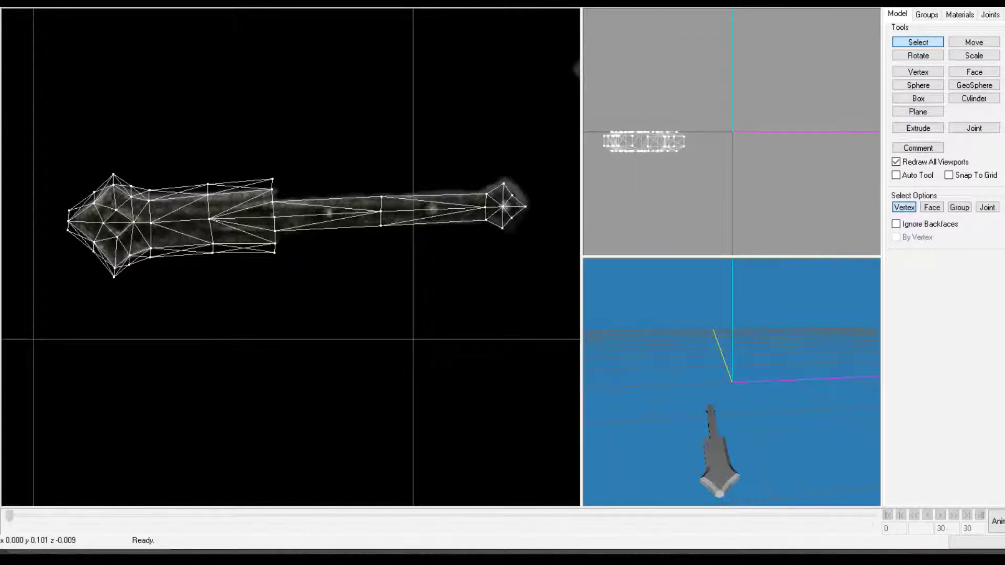
ctrl+drag(673, 143, 748, 149)
drag(721, 151, 749, 165)
scroll(750, 159, up, 4)
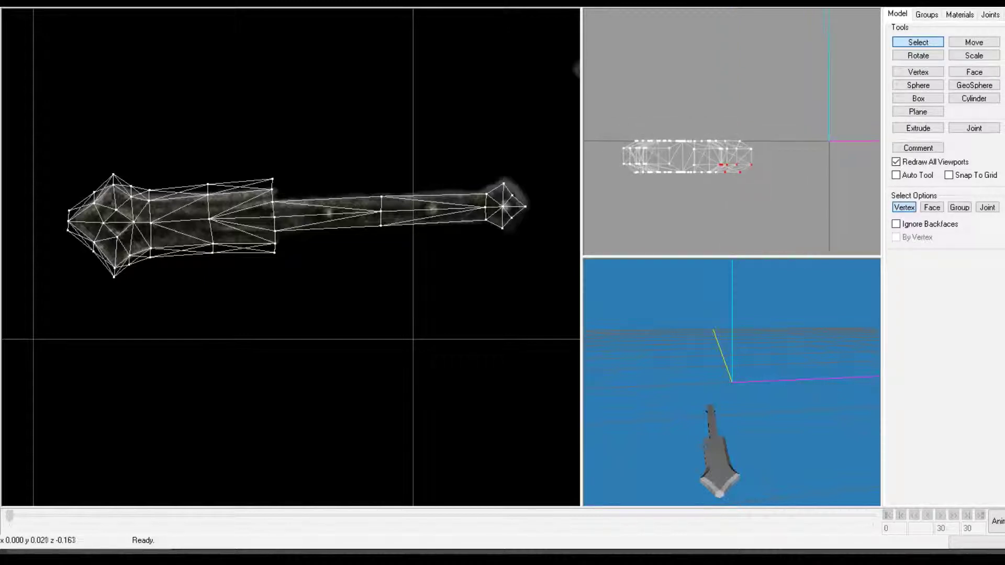
scroll(750, 160, up, 3)
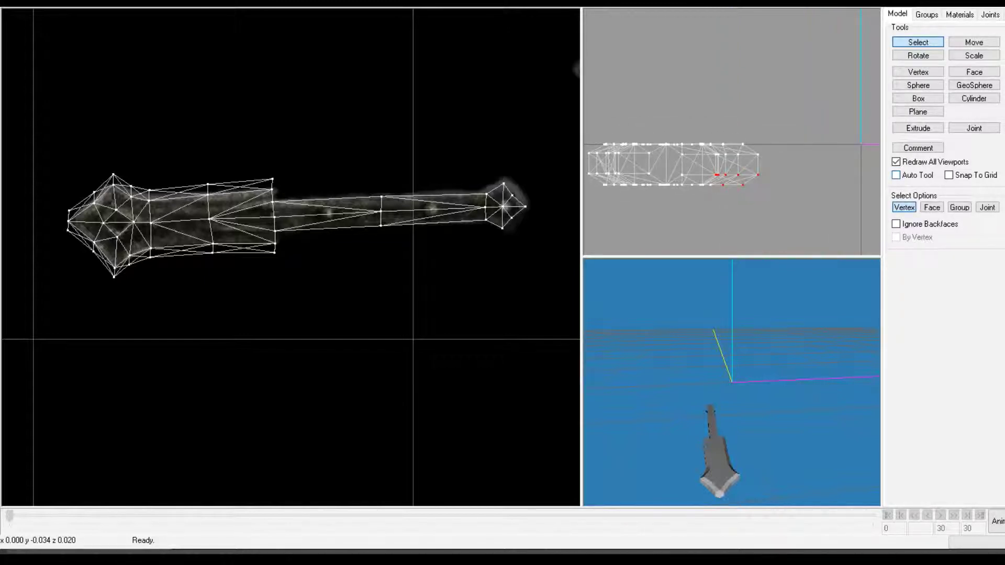
click(931, 207)
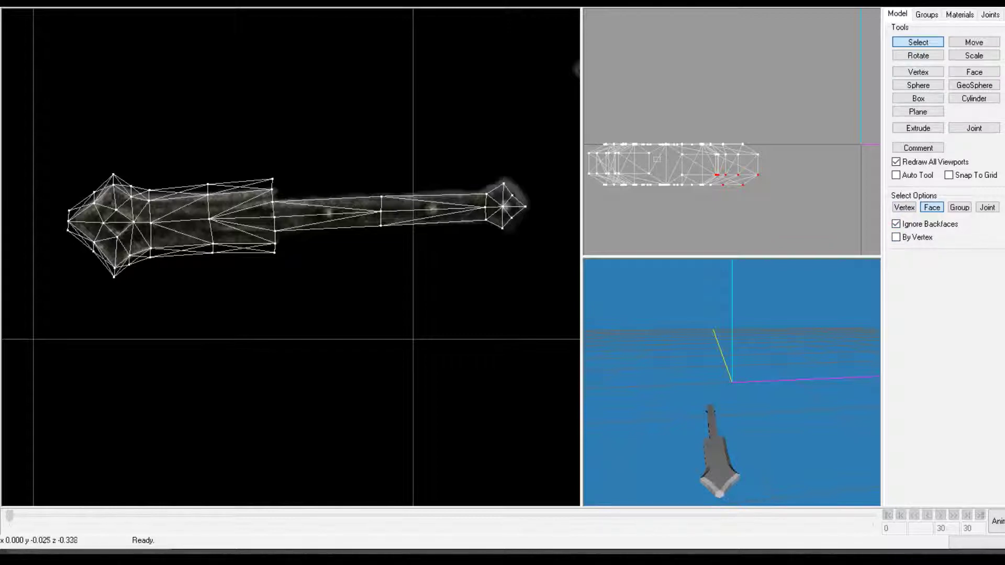
drag(654, 157, 672, 171)
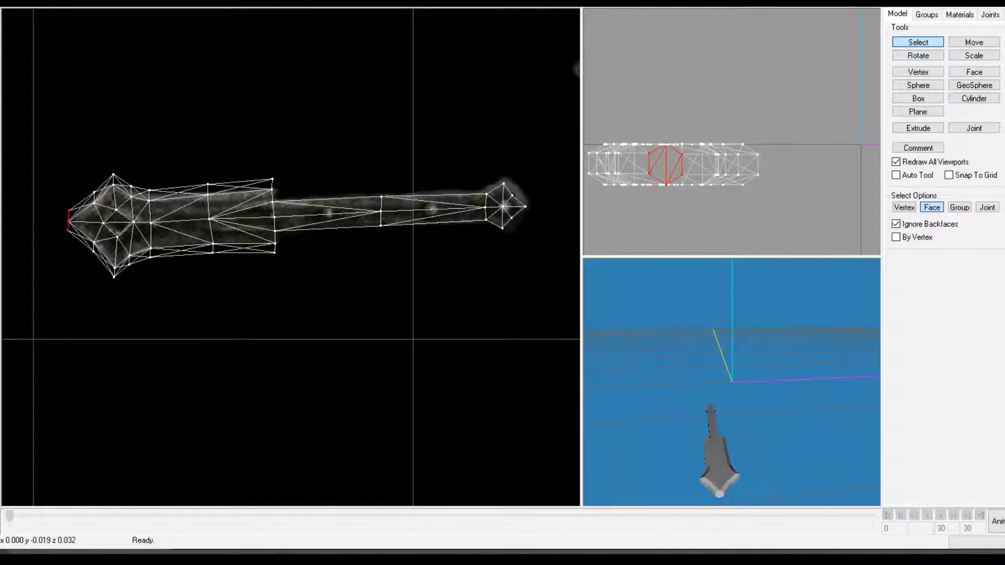
Extrude the selected tip faces slightly outward, realign them with the original outline and scale them by 1.0, .5, 1.
click(918, 127)
drag(186, 239, 181, 238)
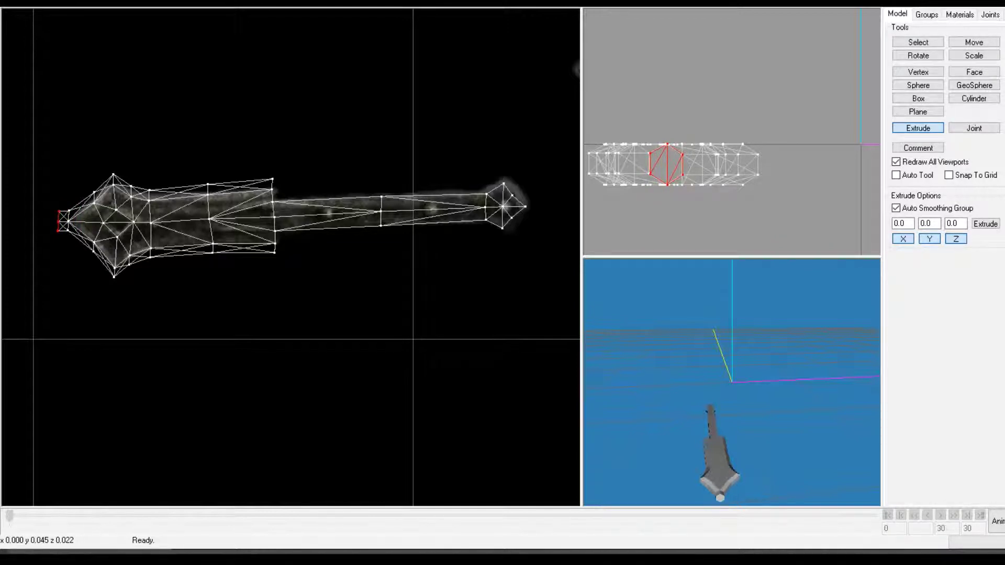
click(974, 42)
drag(740, 163, 739, 164)
click(973, 56)
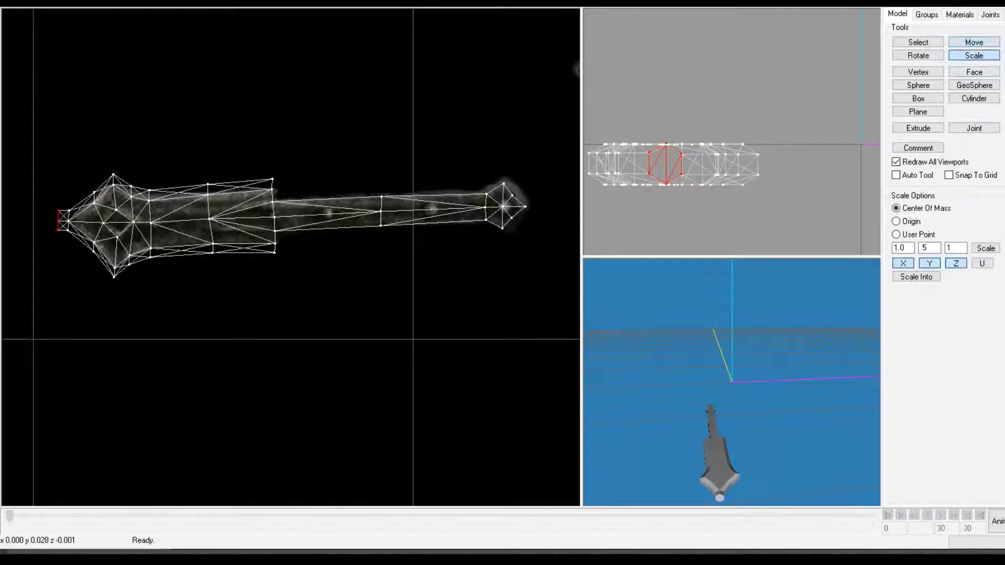
click(985, 248)
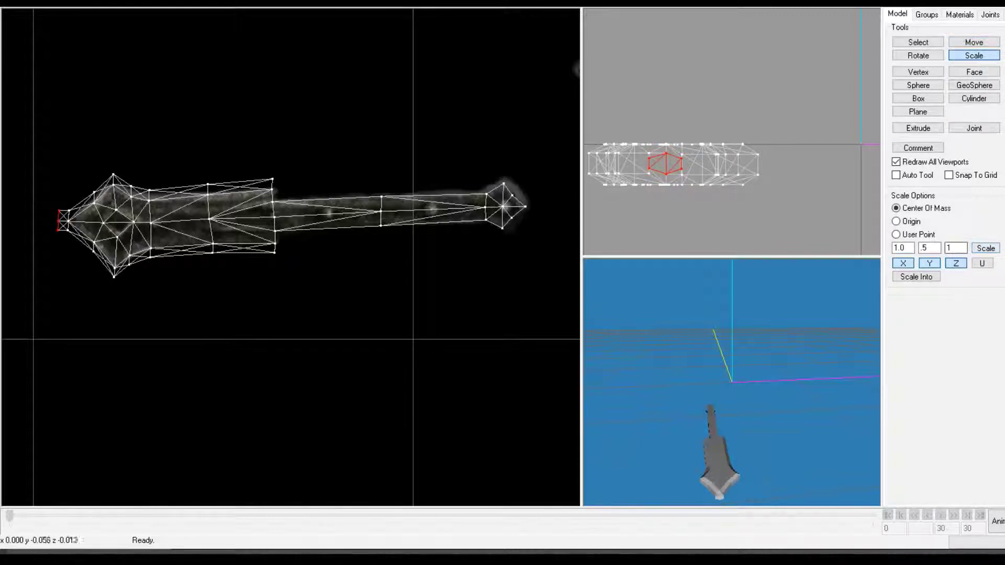
Select the outermost vertices of the extruded tip and scale them by 1.0, 1, .5 to narrow the point.
click(918, 43)
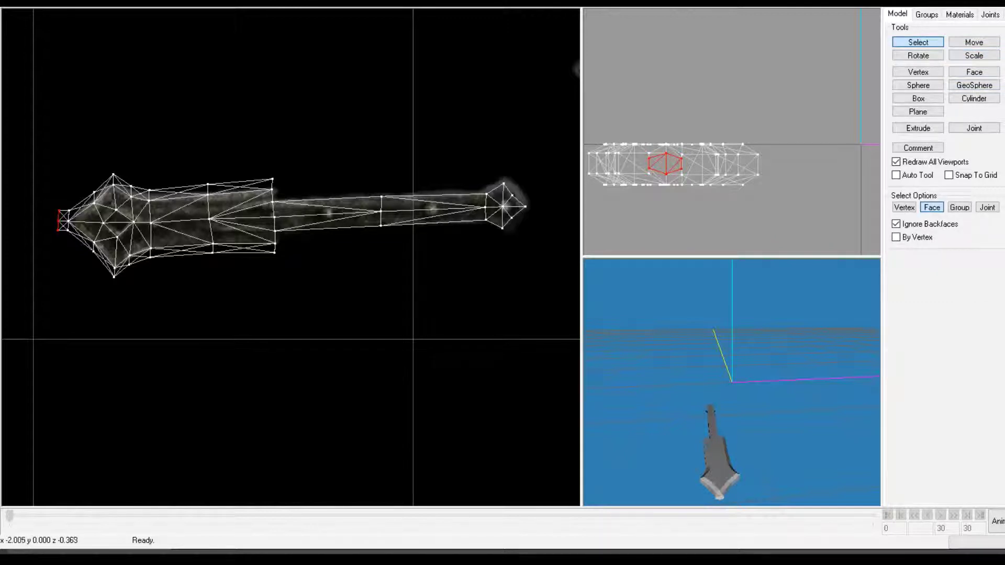
drag(37, 199, 69, 222)
key(v)
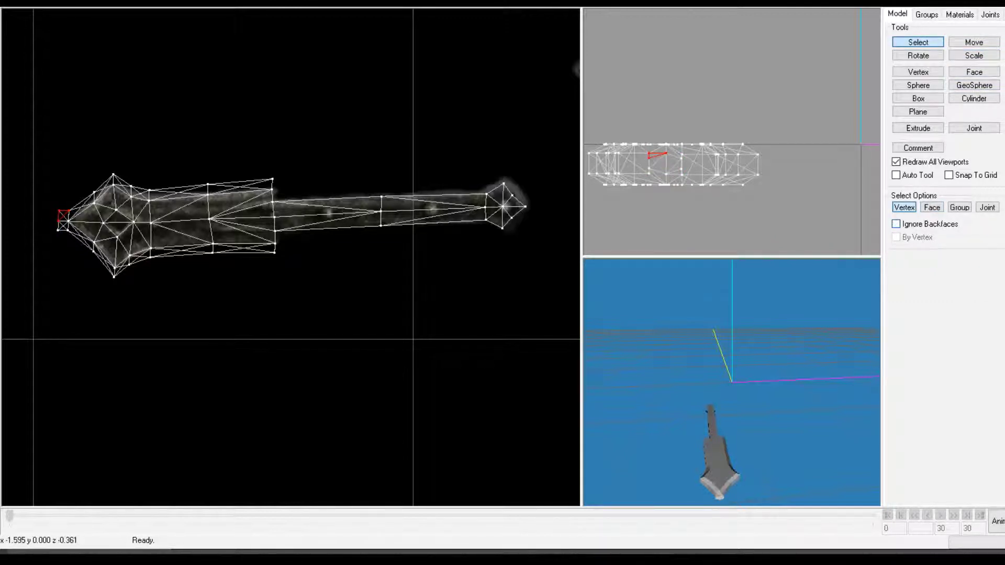
drag(41, 192, 62, 236)
click(973, 56)
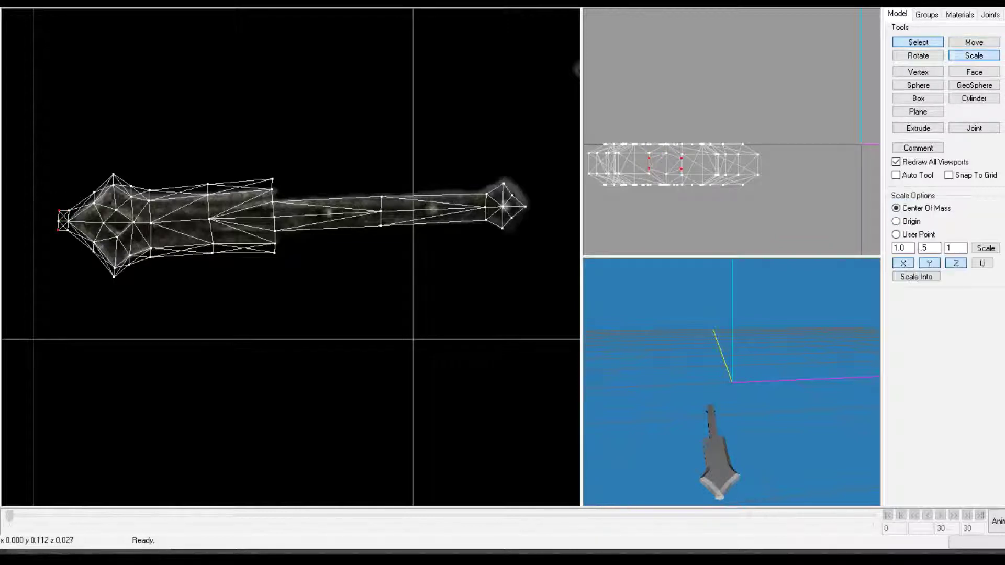
drag(933, 248, 914, 248)
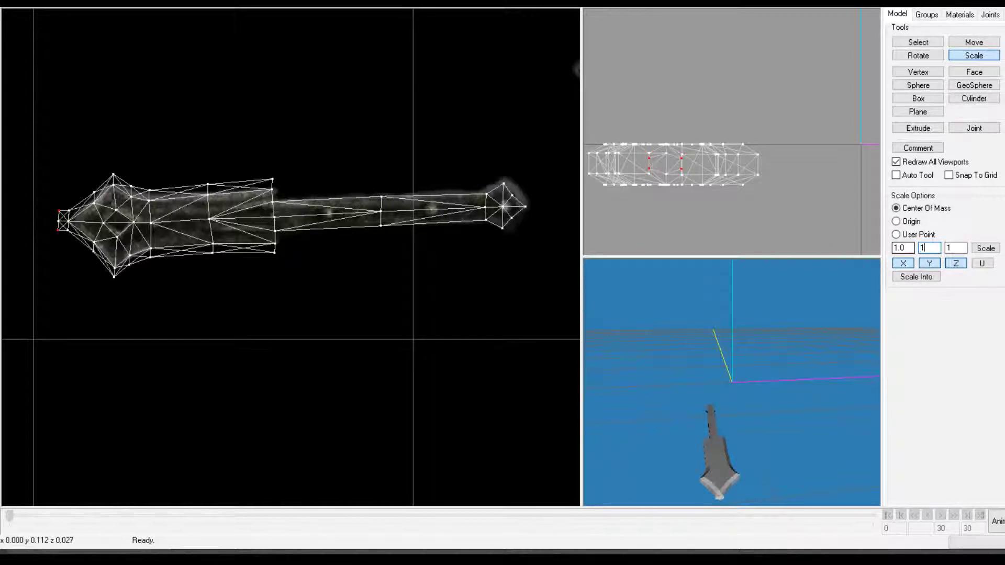
click(954, 248)
click(985, 248)
Nudge the narrowed tip vertices slightly to refine the beveled point of the wide end.
click(974, 42)
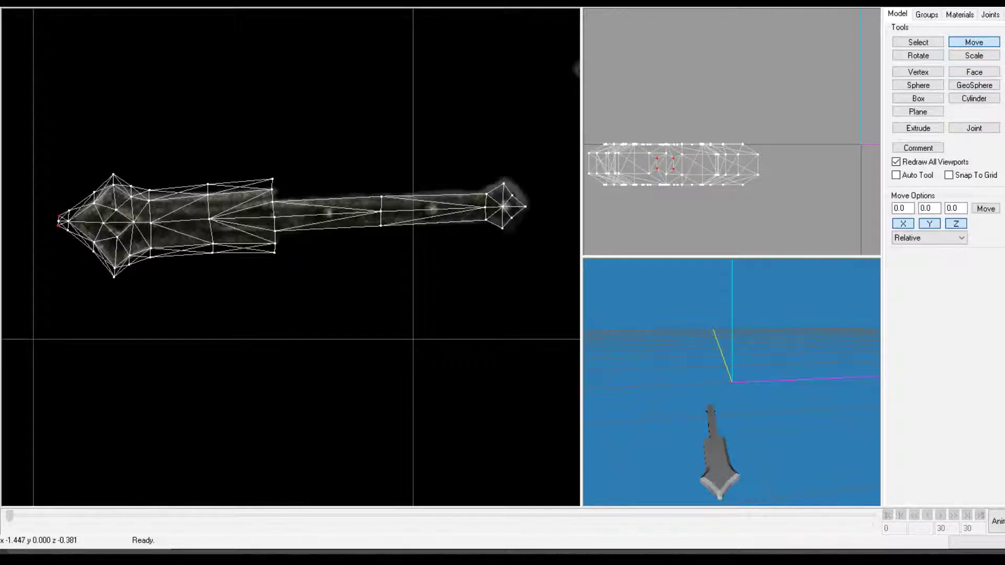
drag(58, 220, 62, 220)
drag(250, 195, 248, 194)
scroll(732, 397, up, 4)
drag(732, 397, 725, 375)
scroll(729, 372, down, 4)
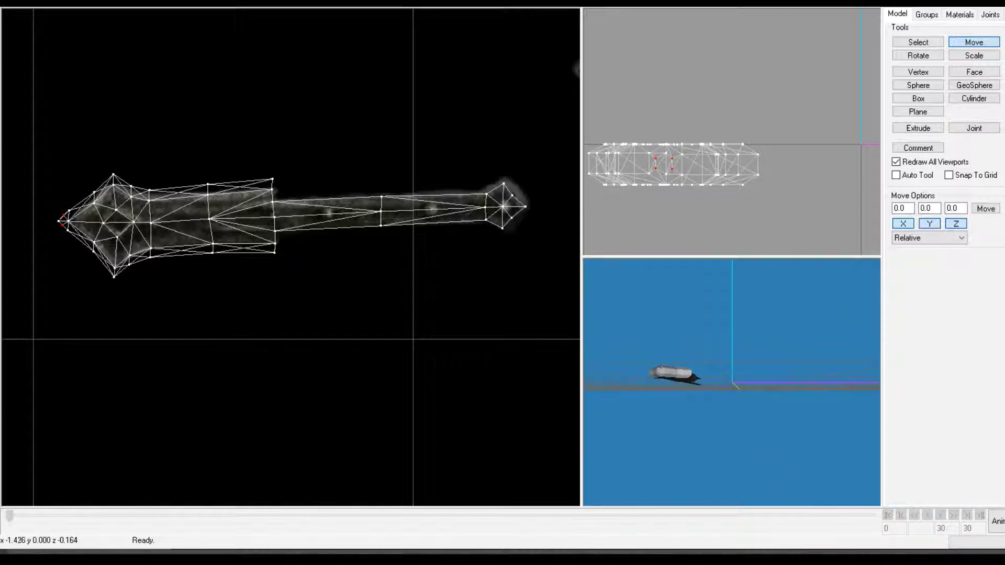
drag(253, 277, 248, 278)
mouse_move(720, 378)
mouse_down()
mouse_move(753, 377)
mouse_move(731, 388)
mouse_up()
scroll(731, 382, down, 8)
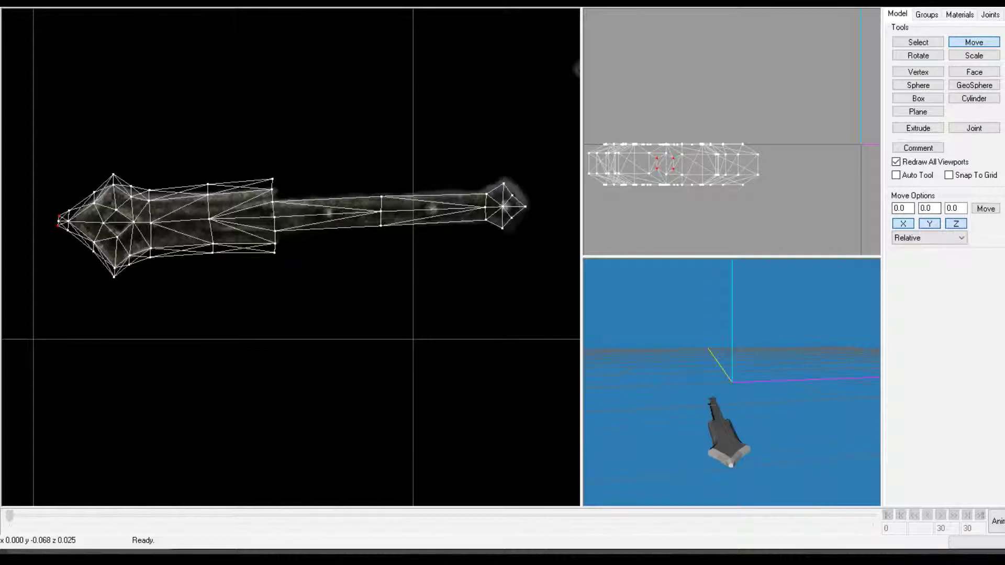
Select all vertices of the butt's wide end, including the outer corners where it meets the narrow shaft.
click(918, 42)
drag(51, 144, 166, 315)
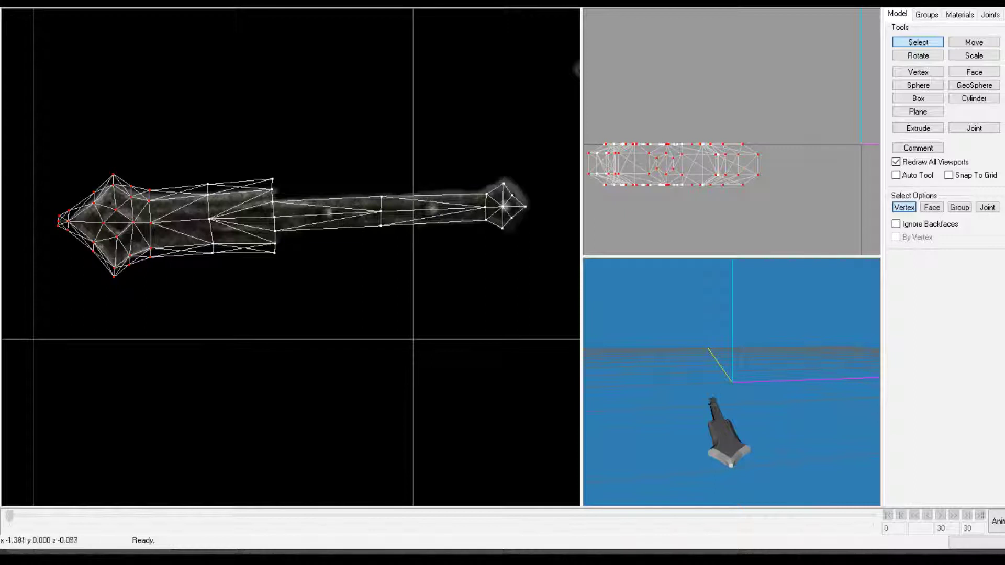
drag(148, 173, 253, 289)
drag(246, 168, 278, 197)
shift+drag(259, 236, 283, 264)
Try scaling the selected wide-end vertices by 1.0, 1, .5 and by .8, 1, .8, undoing each attempt.
key(shift+s)
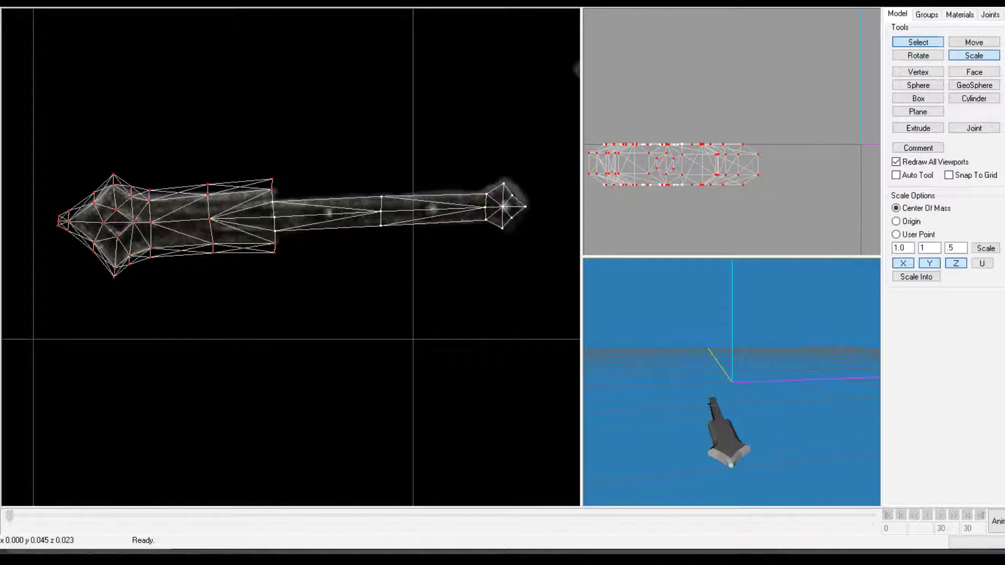
click(986, 248)
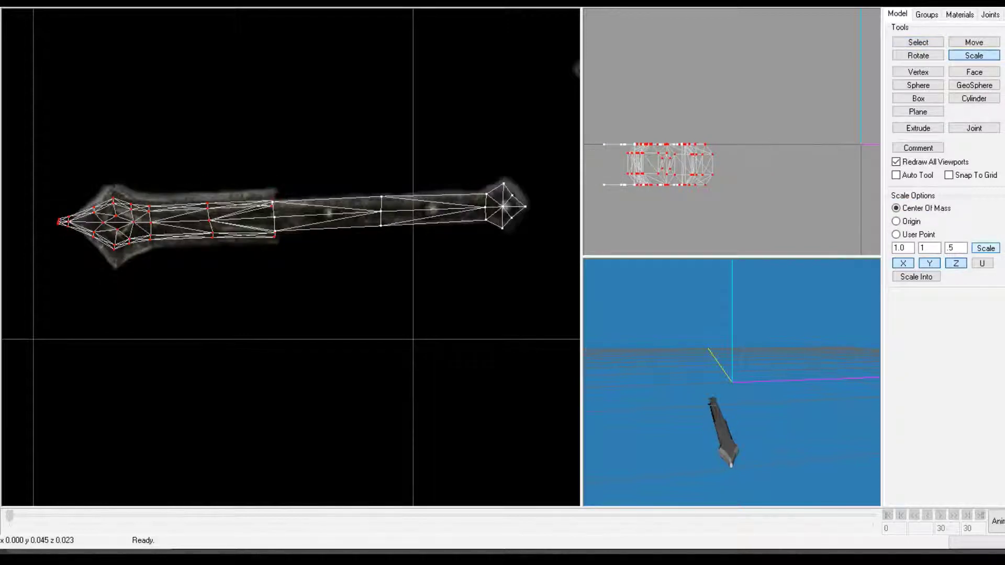
key(ctrl+z)
click(955, 248)
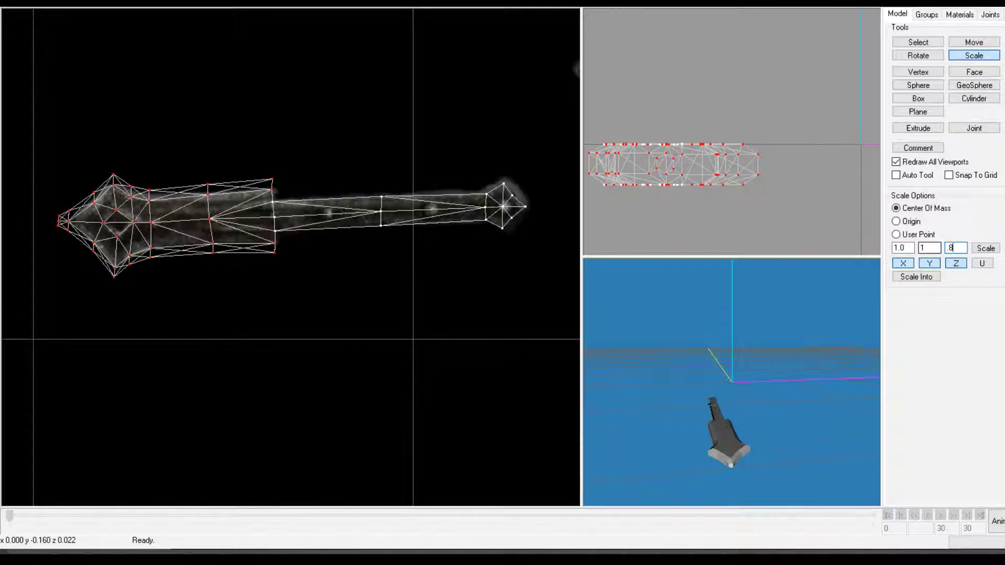
click(903, 247)
key(Return)
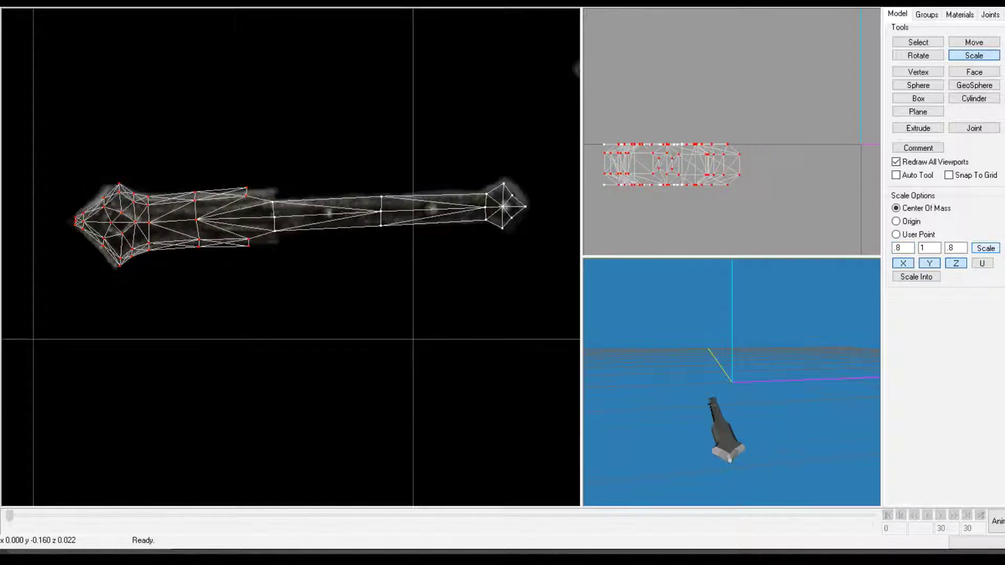
key(ctrl+z)
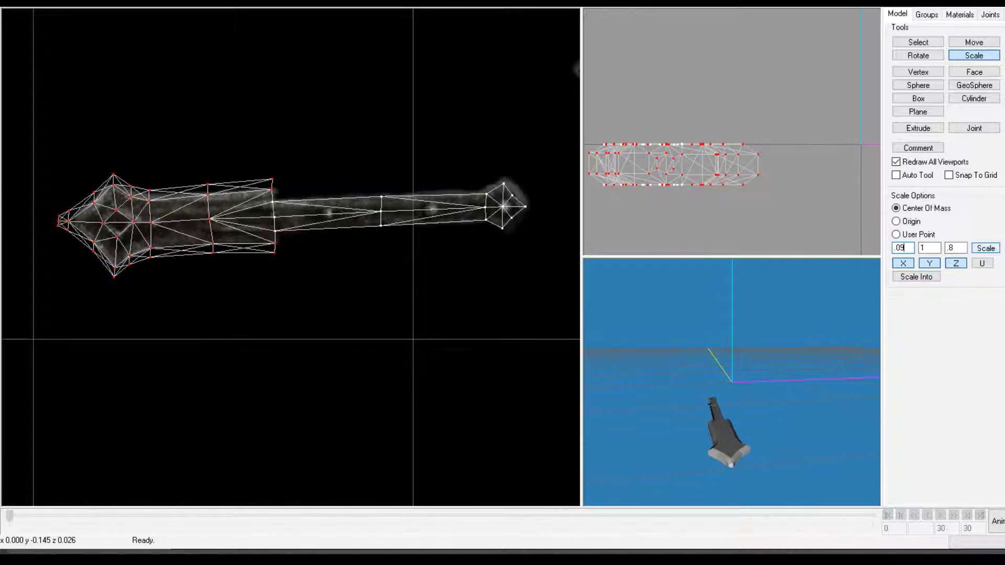
Scale the selected wide-end vertices by .09, 1, .8.
click(986, 248)
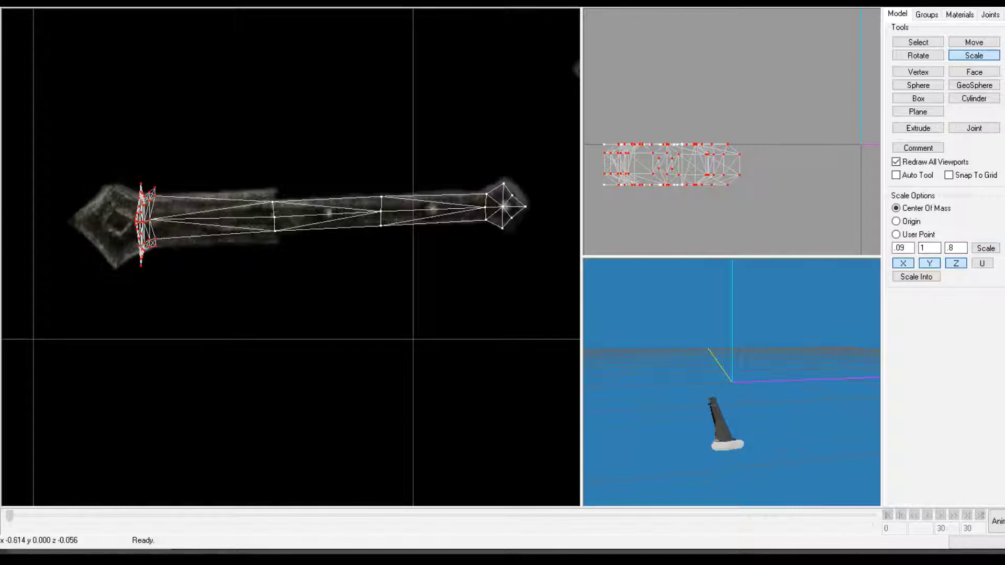
Undo the last scaling and rescale the selected butt vertices by .95 in X, 1 in Y and .8 in Z.
key(ctrl+z)
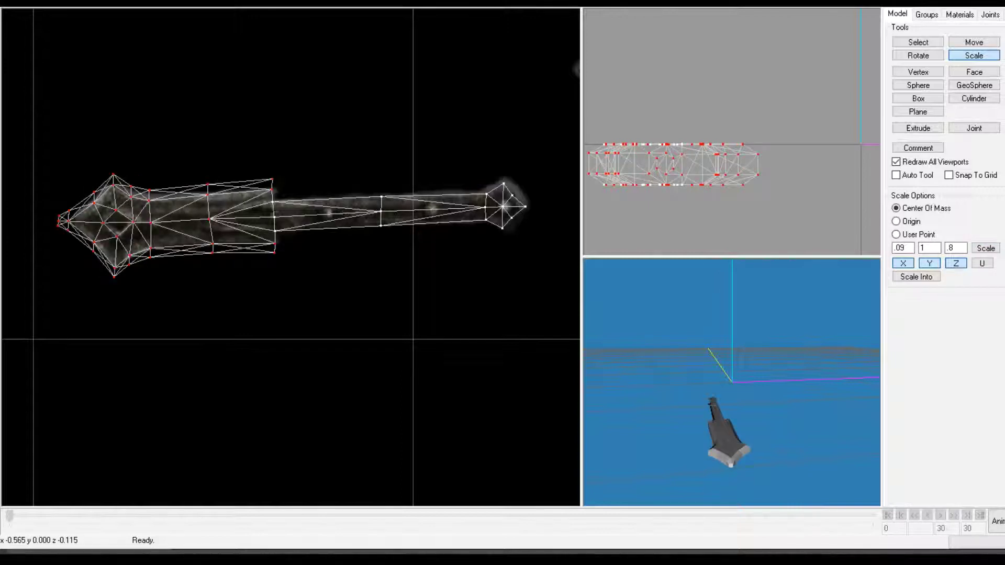
click(904, 248)
click(985, 248)
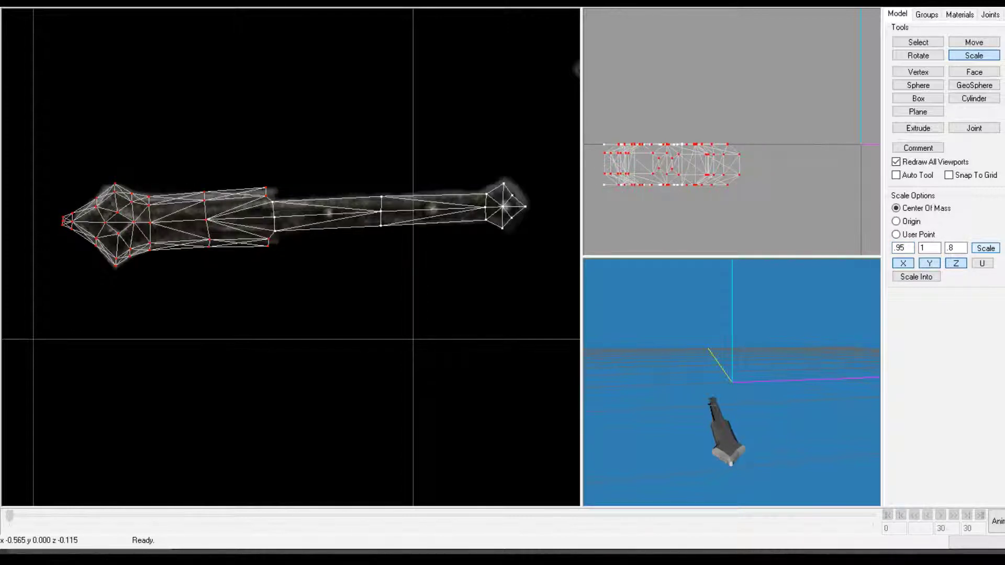
Move the scaled vertices slightly so the wide section's end lines up with the reference, and check the shape in 3D.
click(974, 43)
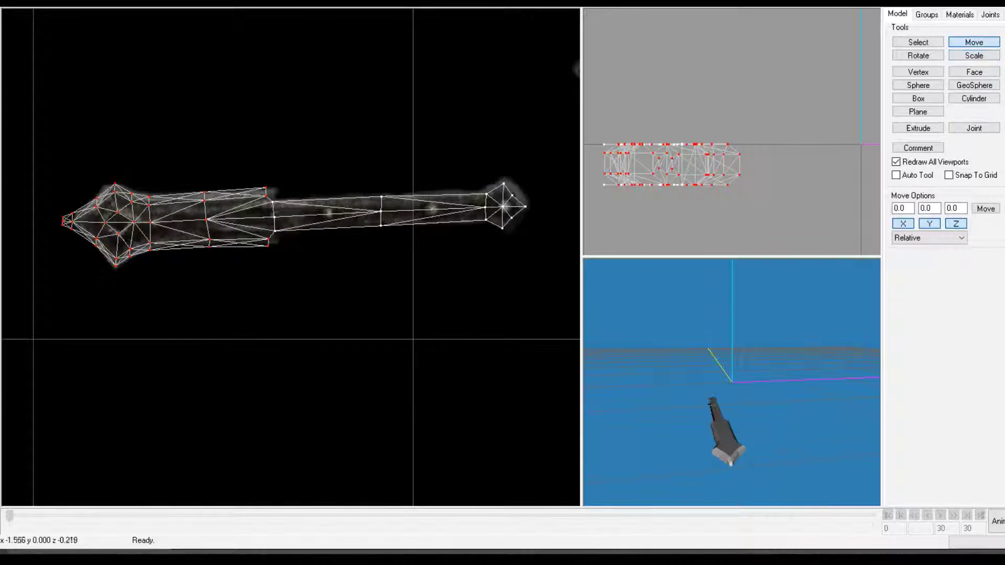
mouse_move(209, 249)
mouse_down()
mouse_move(217, 250)
mouse_move(209, 249)
mouse_up()
scroll(722, 388, up, 3)
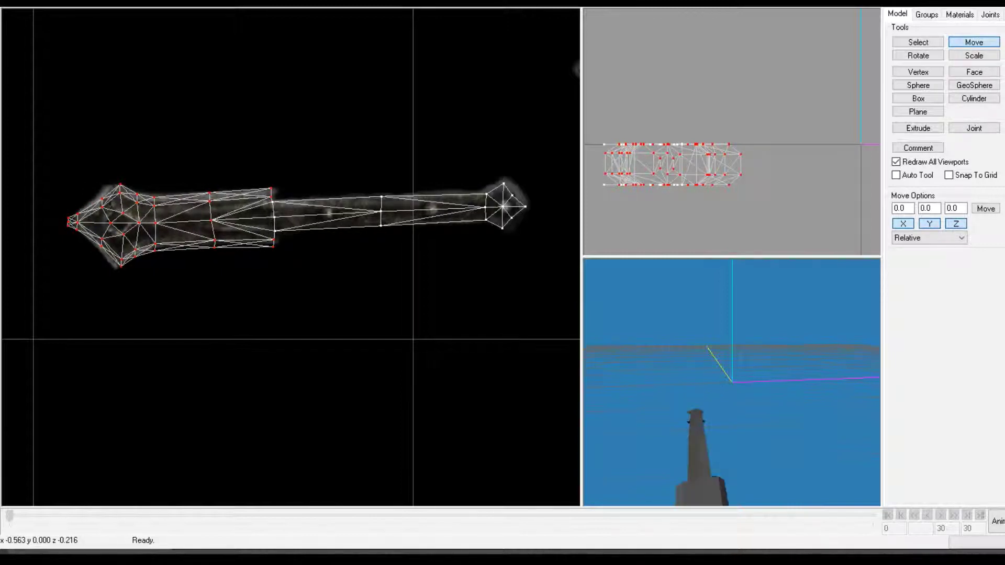
drag(722, 387, 721, 379)
drag(729, 505, 748, 460)
scroll(733, 418, down, 5)
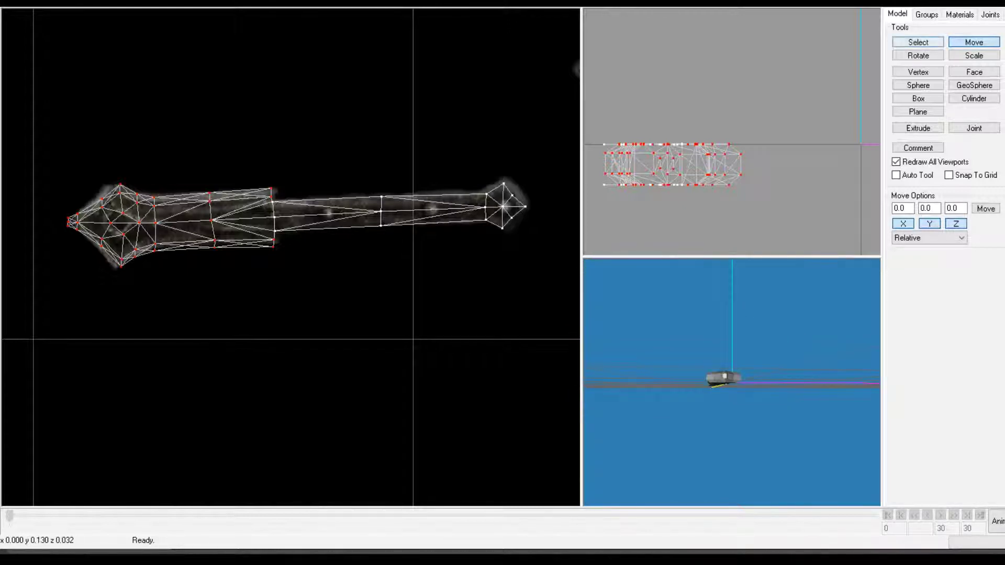
Select the vertices of the butt's pointed head and move them outward onto the diamond shape in the reference image.
click(917, 43)
drag(59, 168, 171, 288)
click(974, 41)
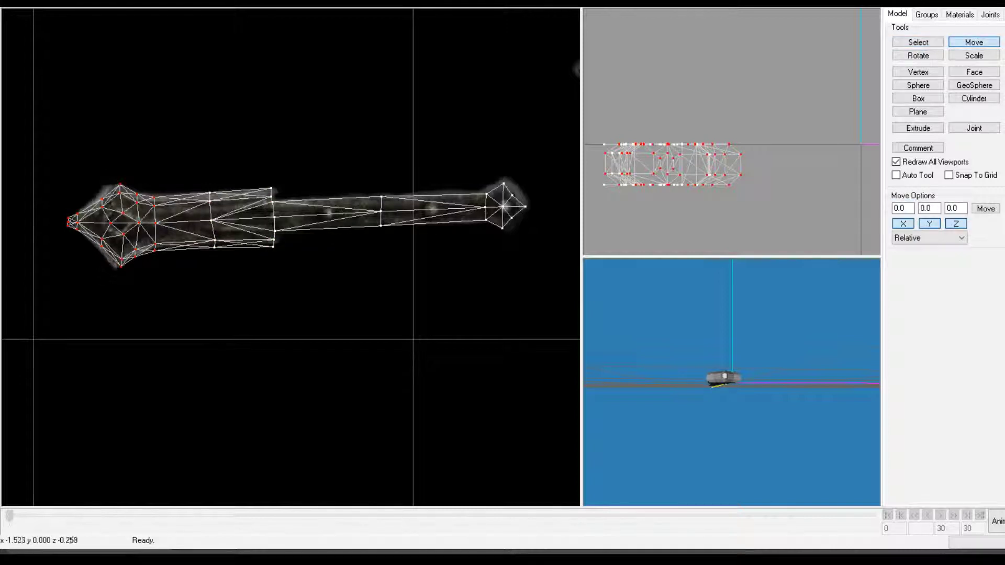
drag(206, 240, 199, 238)
Select the vertices at the very tip of the butt and move them inward to meet the reference outline.
click(918, 42)
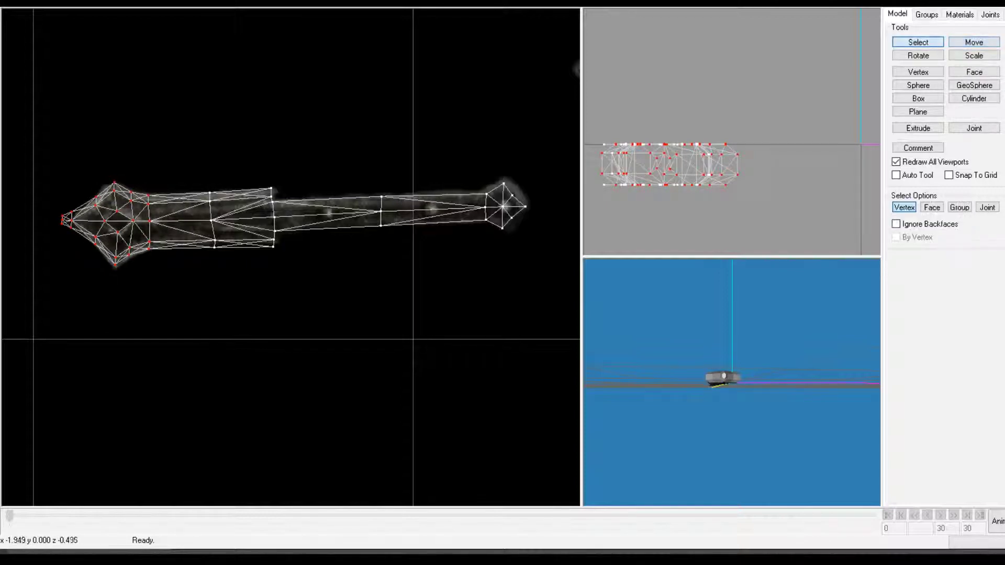
drag(28, 177, 84, 240)
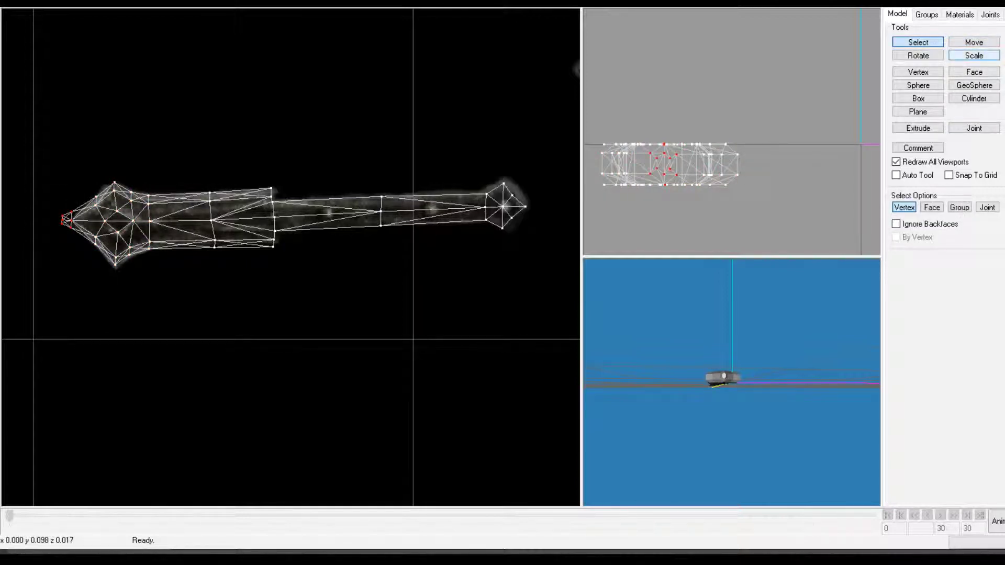
click(974, 42)
mouse_move(88, 232)
mouse_down()
mouse_move(100, 230)
mouse_move(74, 220)
mouse_up()
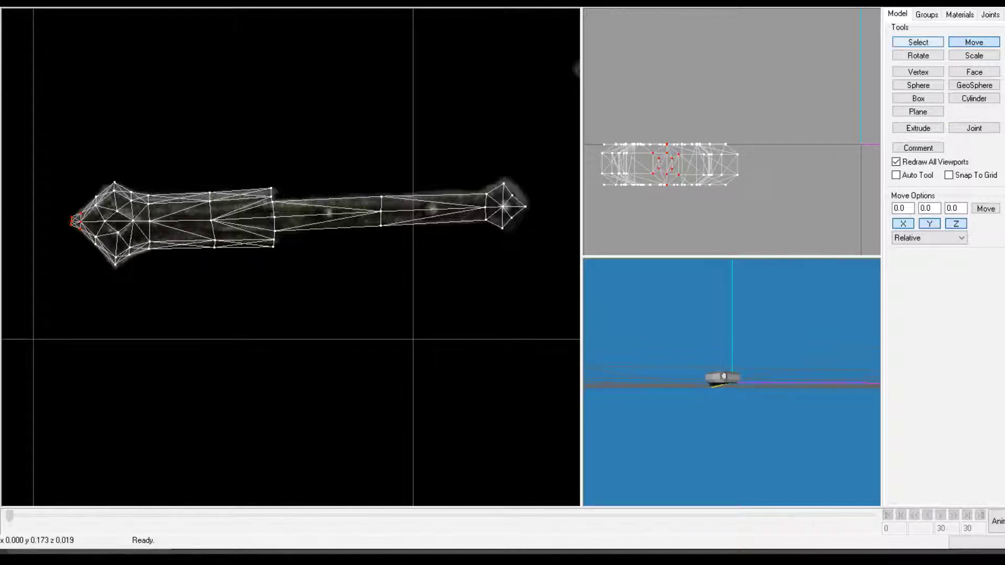
Select the upper corner vertices where the wide section meets the narrow shaft piece and nudge them onto the reference edge.
click(918, 43)
drag(250, 176, 279, 199)
click(974, 42)
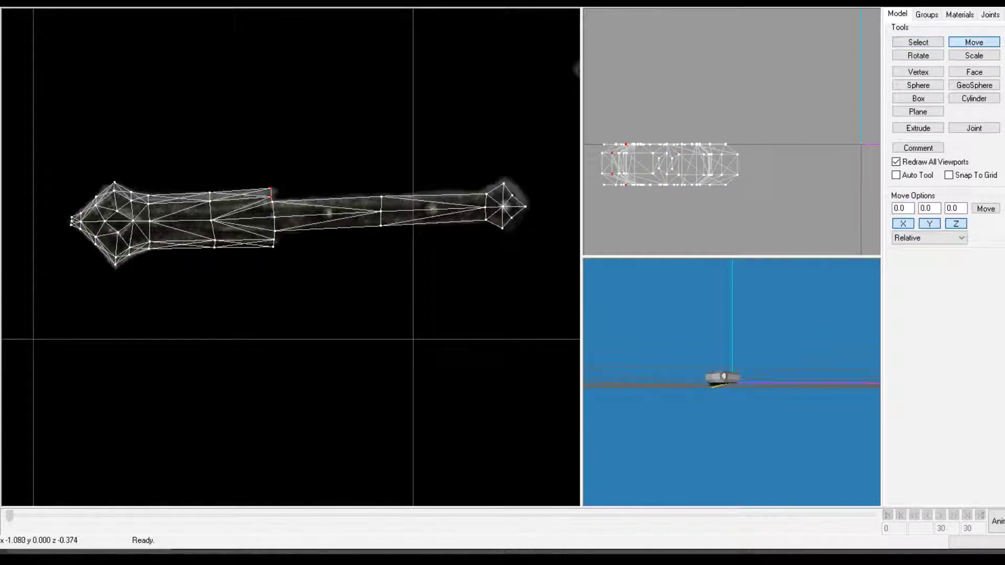
drag(271, 188, 272, 186)
drag(379, 196, 377, 197)
Select the vertex column just behind the pointed head and scale it by 1 in X, 1 in Y and .9 in Z.
click(918, 42)
drag(140, 184, 166, 258)
click(974, 55)
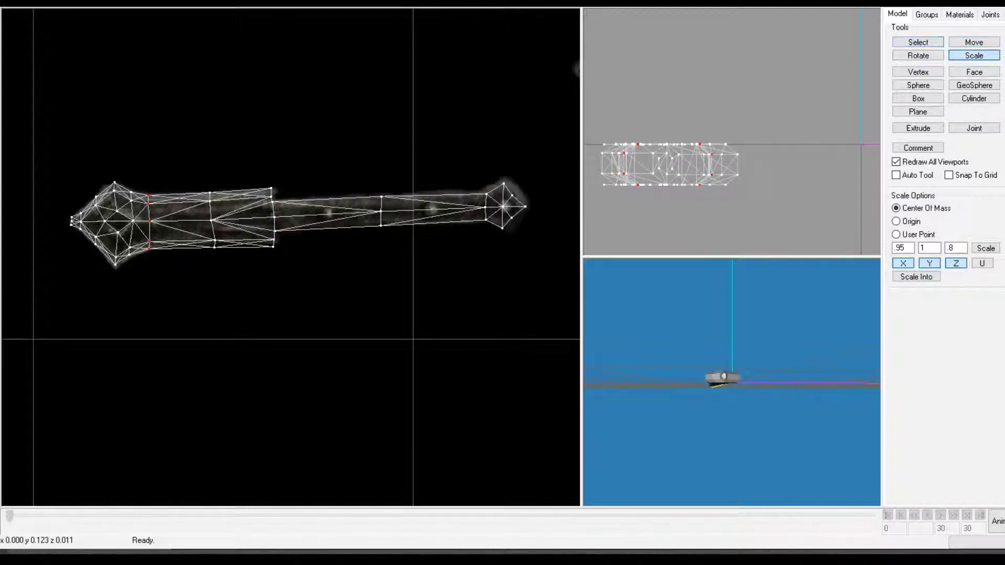
double_click(900, 248)
text(1)
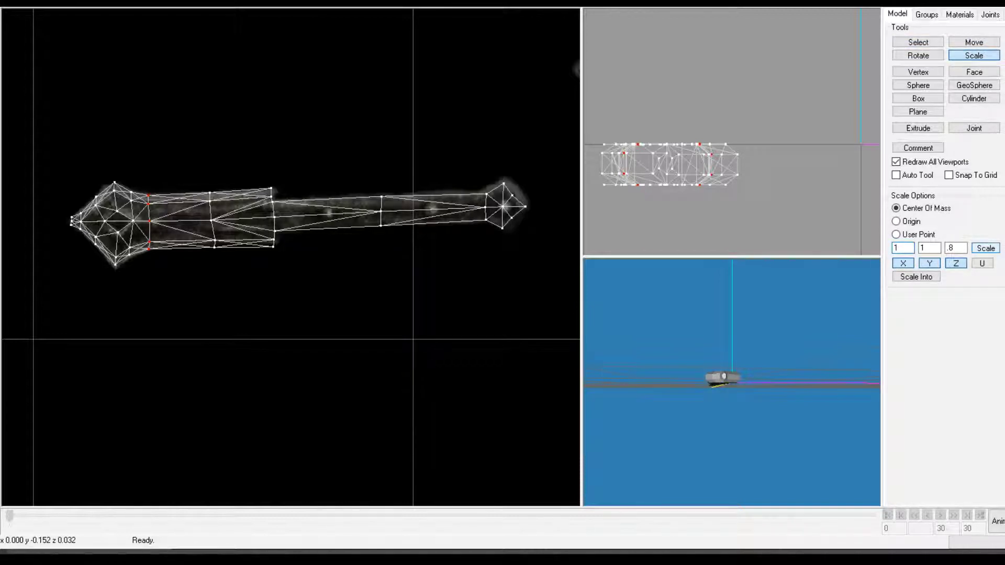
click(958, 248)
click(985, 249)
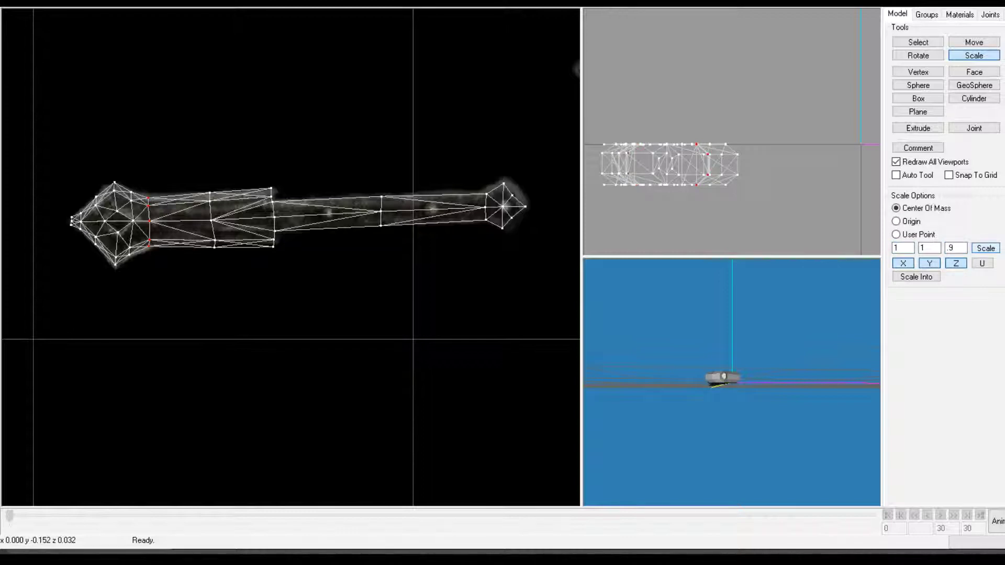
Move the lower vertices at the middle of the wide section slightly up to the reference edge, and check the shape in 3D.
click(918, 42)
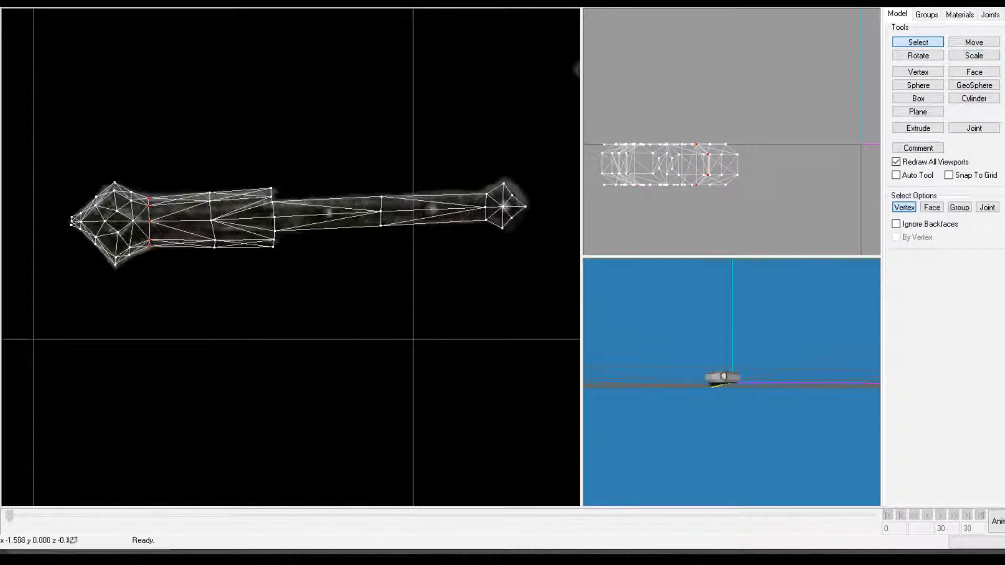
drag(179, 177, 218, 256)
drag(210, 235, 225, 244)
key(t)
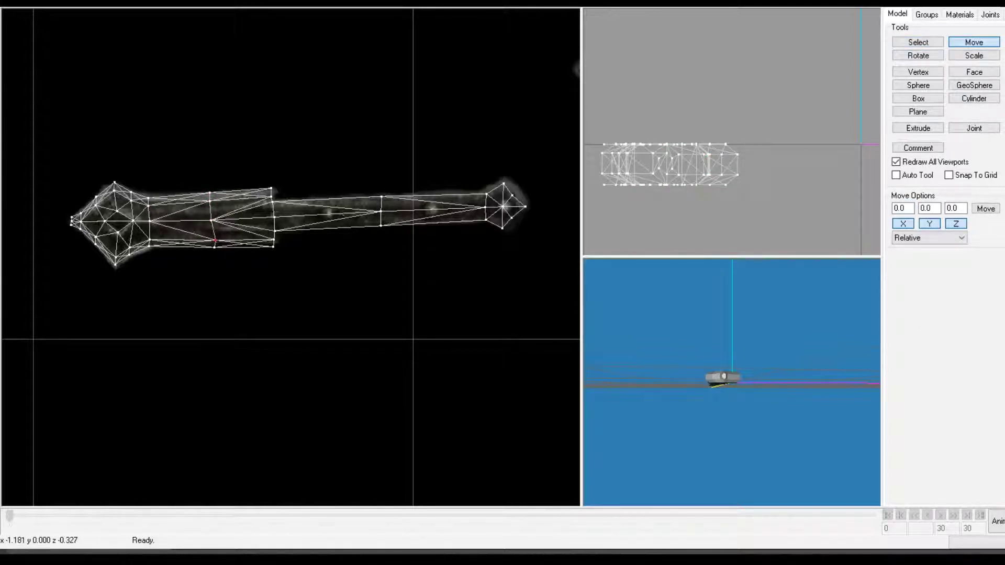
key(s)
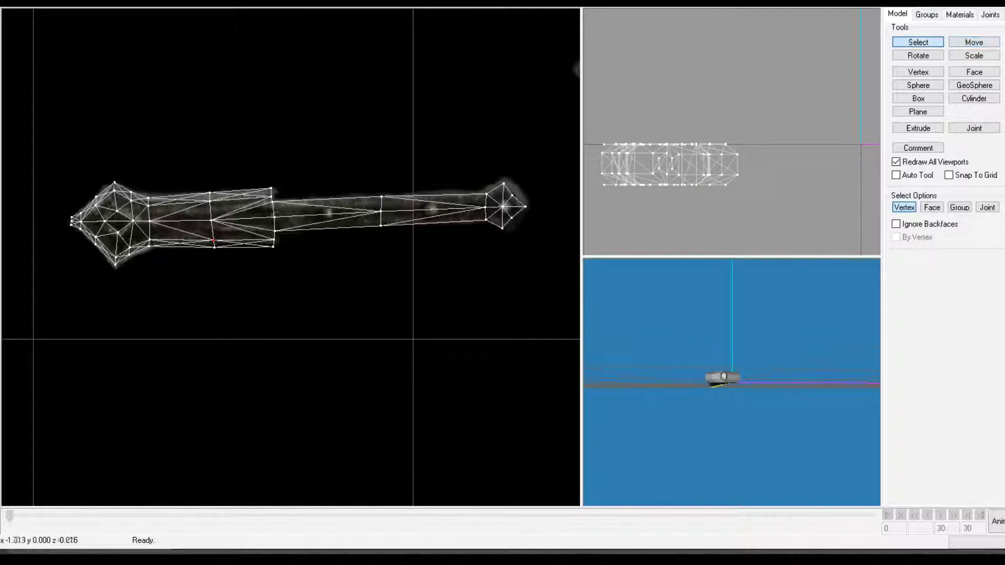
drag(265, 291, 204, 242)
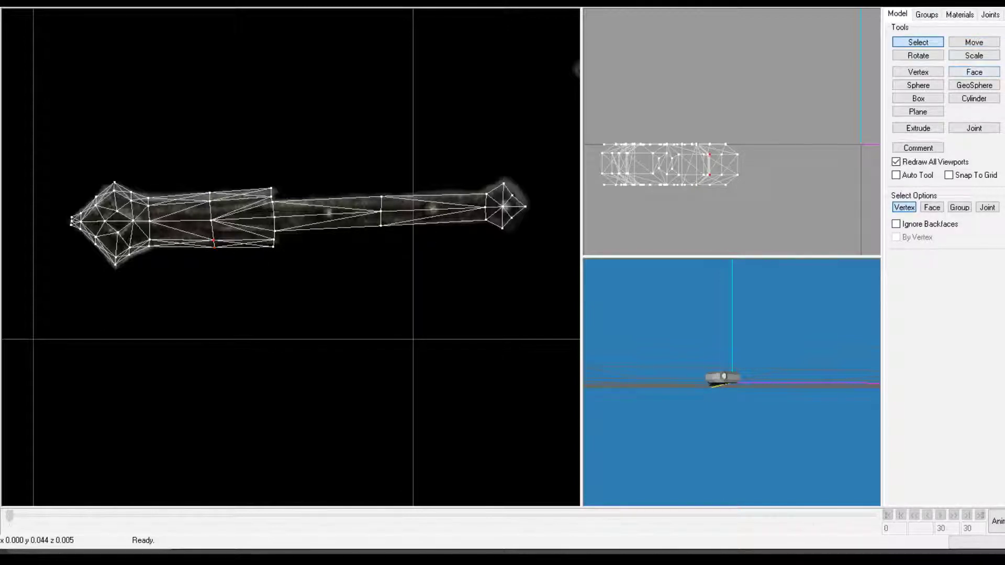
key(t)
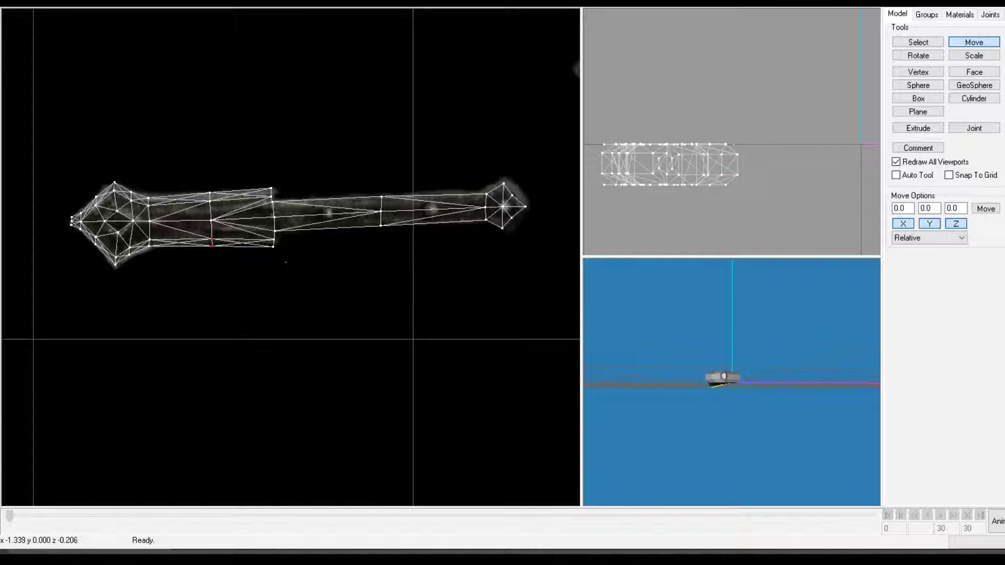
drag(285, 261, 285, 261)
scroll(670, 325, up, 5)
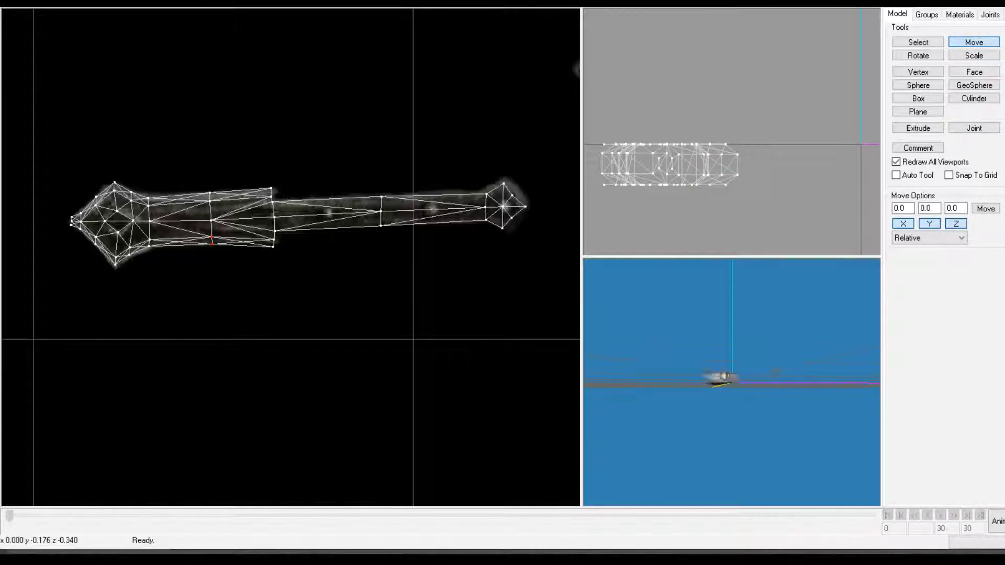
scroll(733, 356, down, 5)
mouse_move(733, 356)
mouse_down()
mouse_move(735, 380)
mouse_move(780, 405)
mouse_move(723, 354)
mouse_up()
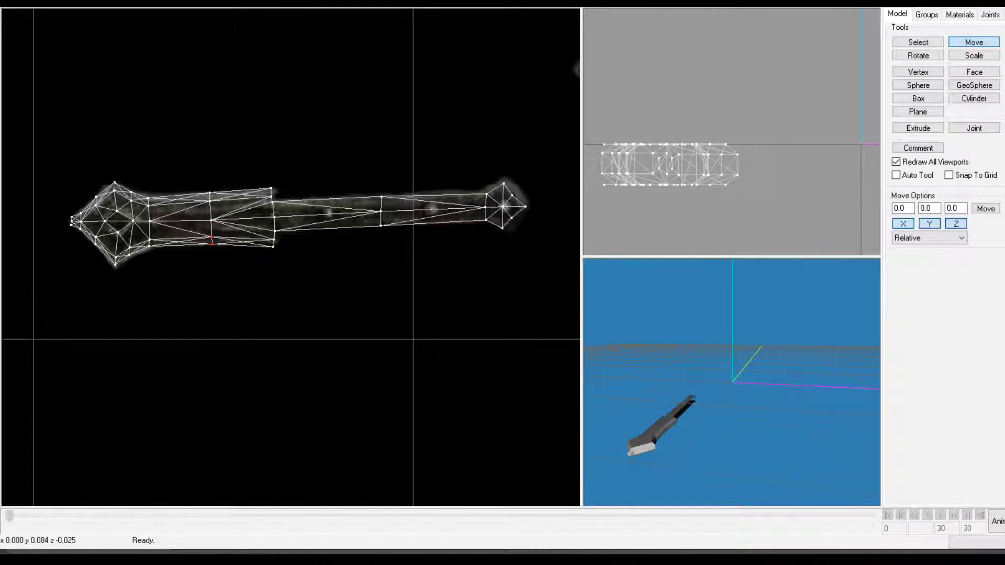
Open the group list and examine the whole blade drawing in the reference image as well as the butt in 3D.
click(927, 15)
scroll(294, 188, up, 1)
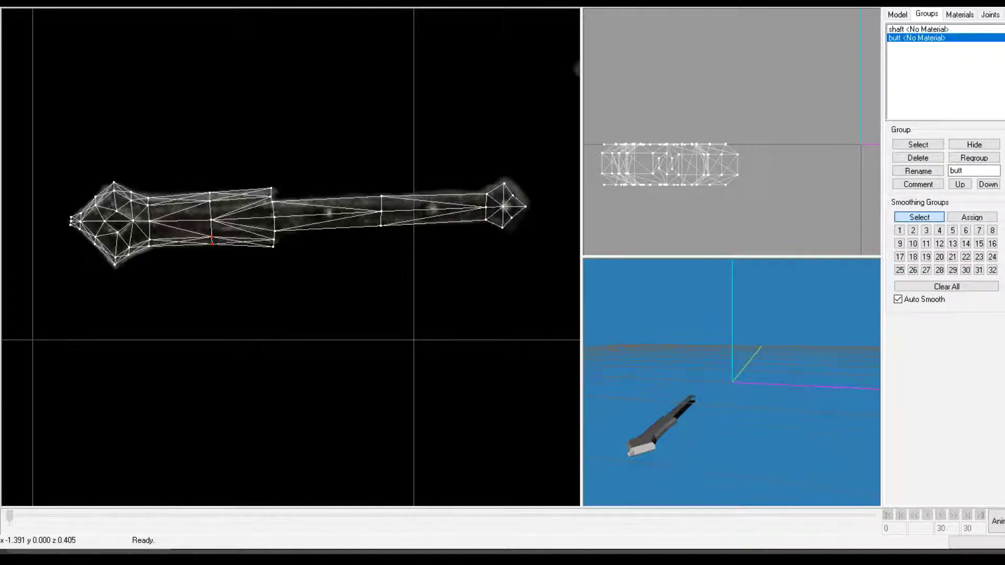
ctrl+drag(491, 262, 170, 380)
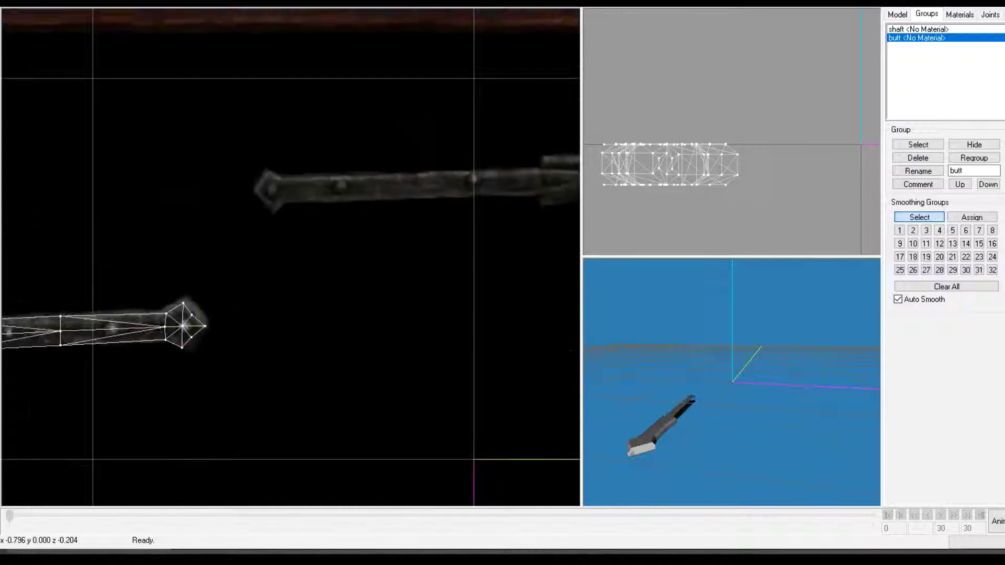
ctrl+drag(506, 334, 314, 424)
ctrl+drag(451, 405, 340, 387)
scroll(290, 257, down, 6)
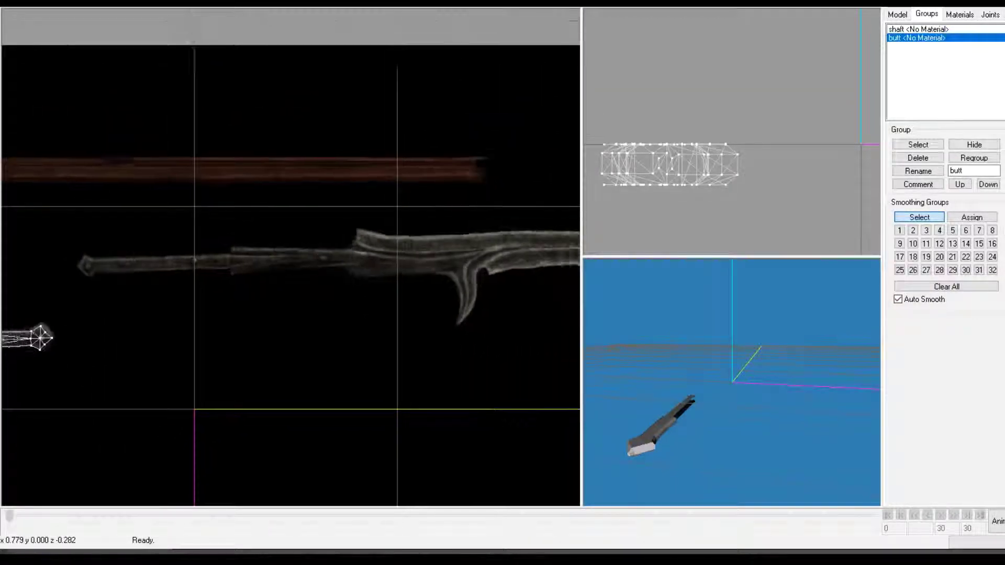
scroll(290, 256, down, 2)
scroll(291, 256, up, 1)
ctrl+drag(400, 403, 347, 376)
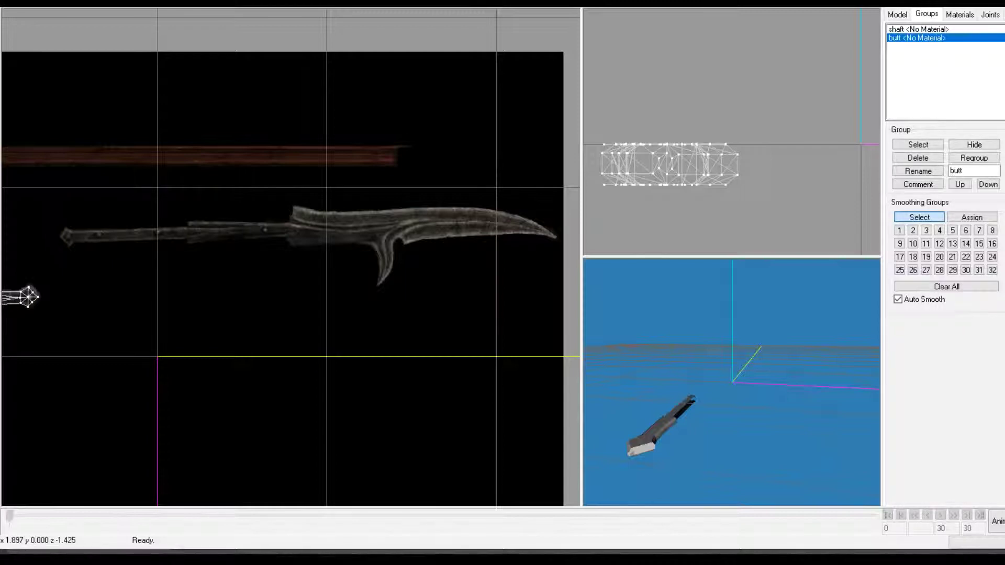
drag(675, 400, 736, 393)
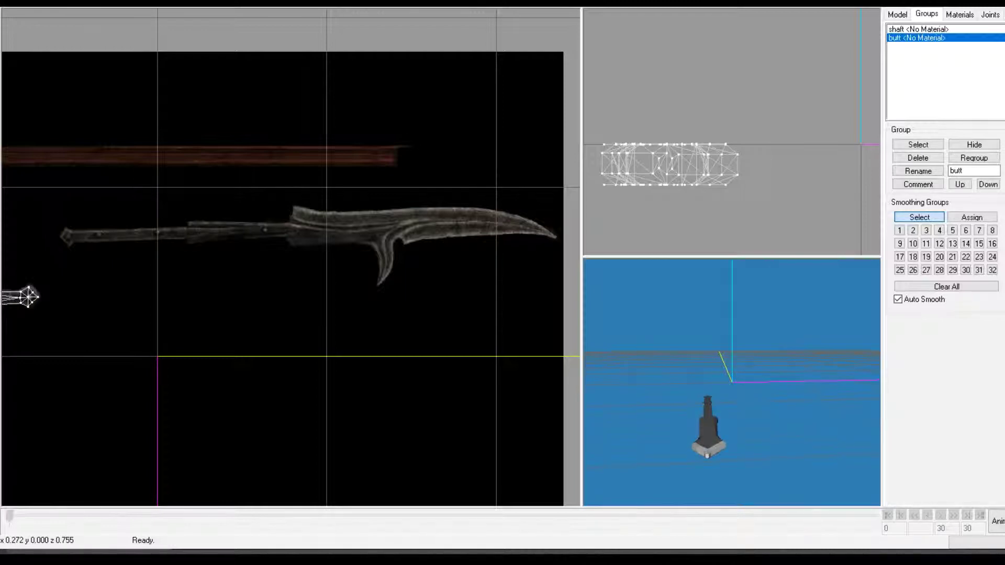
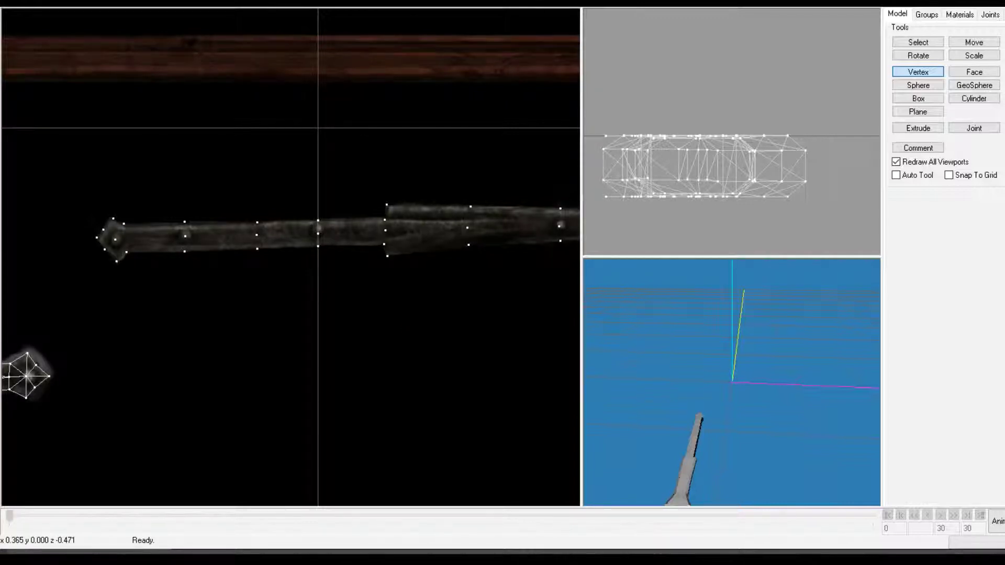
Examine the vertices placed along the blade's socket, hook and cutting edge, and return to the start of the socket.
ctrl+drag(460, 330, 315, 333)
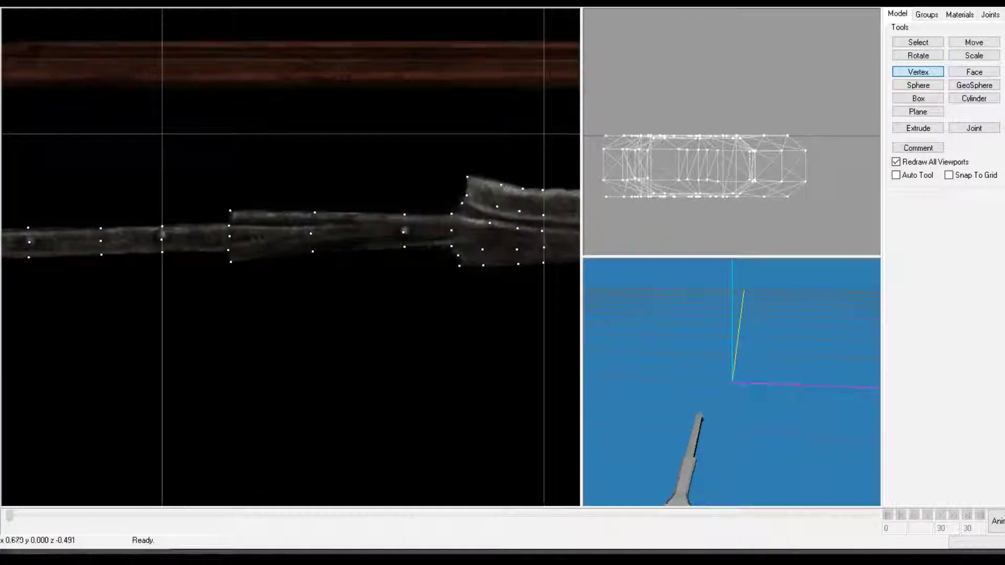
ctrl+drag(567, 289, 417, 286)
ctrl+drag(417, 359, 220, 359)
ctrl+drag(411, 320, 297, 320)
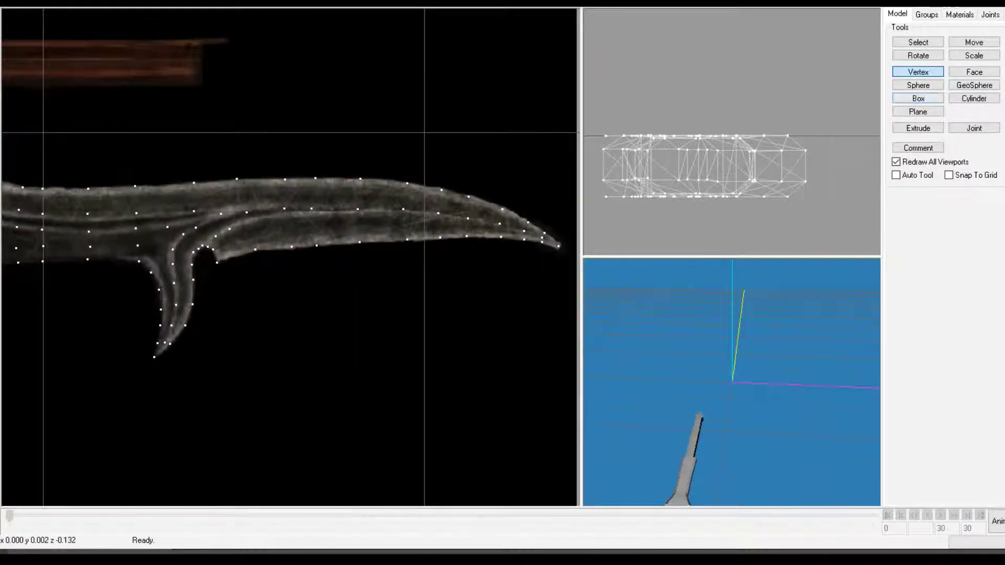
click(918, 42)
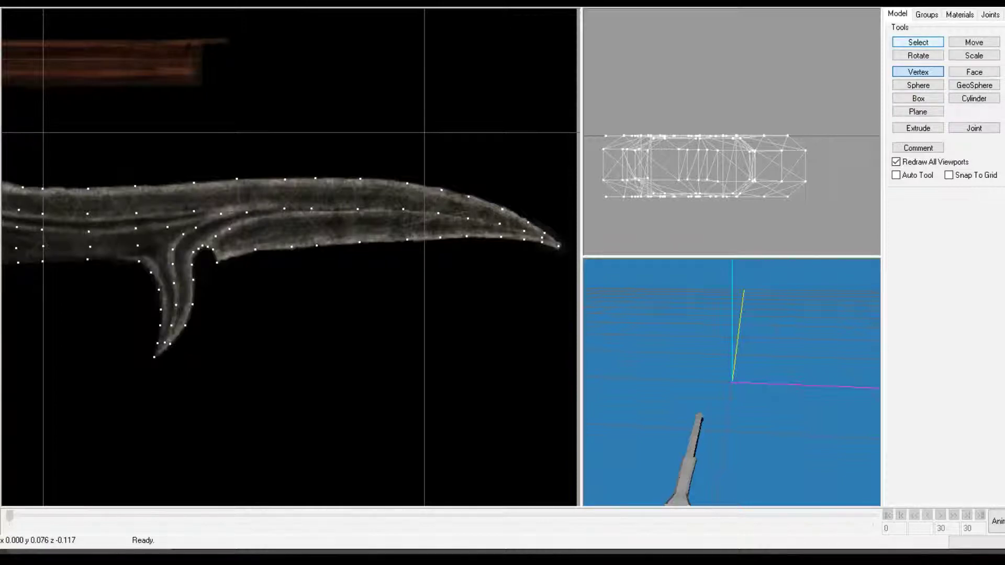
click(918, 43)
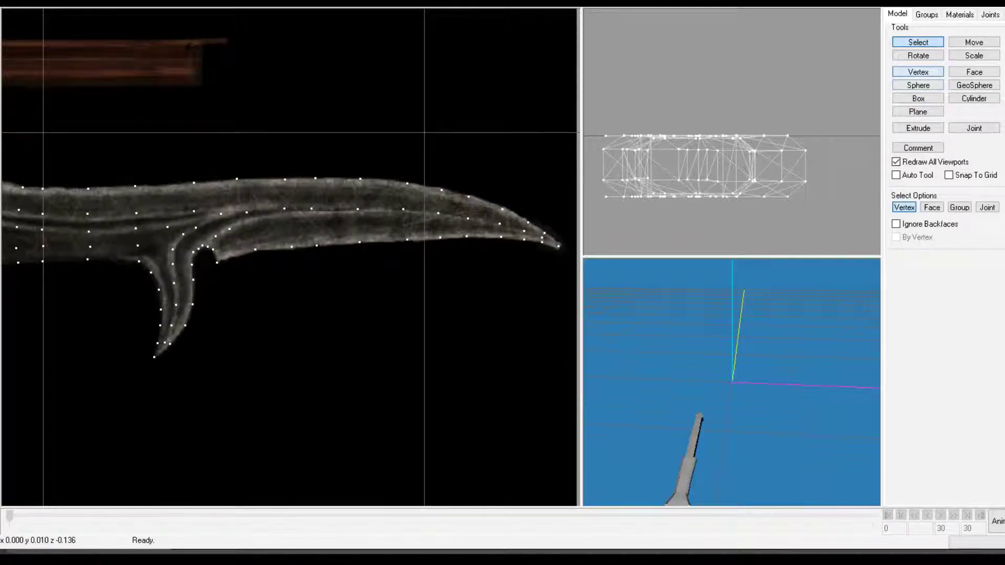
click(918, 71)
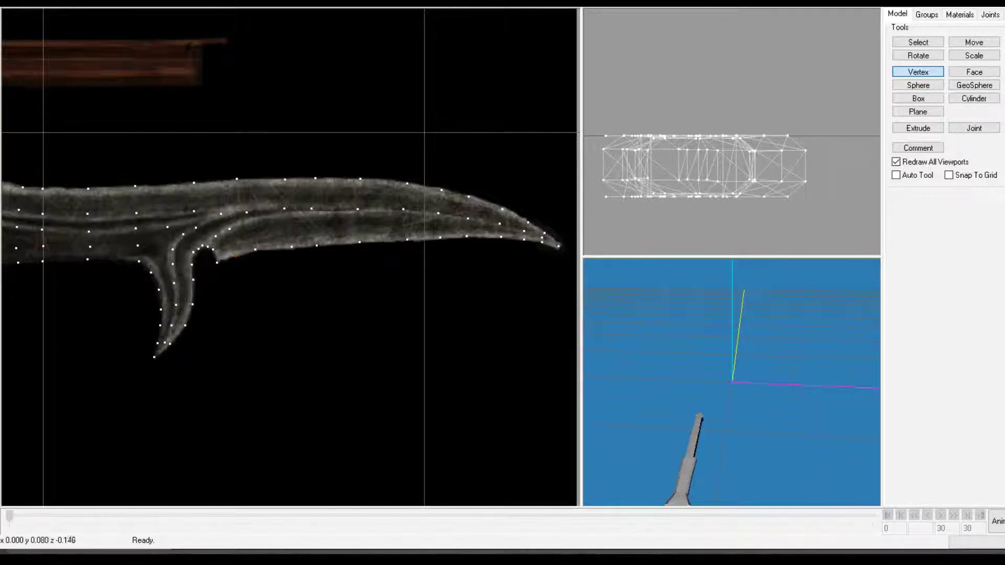
click(918, 42)
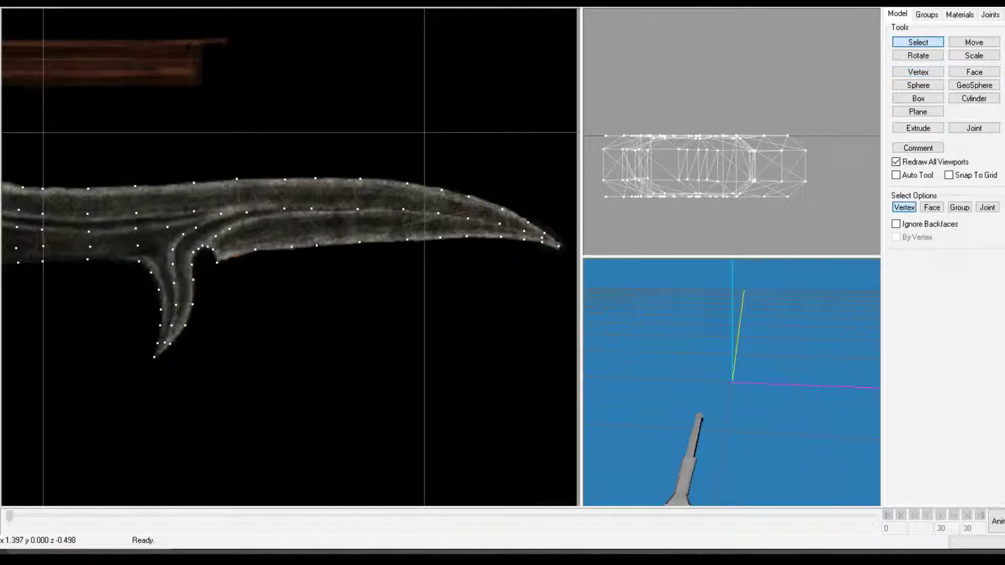
drag(389, 301, 191, 323)
drag(389, 323, 389, 323)
ctrl+drag(317, 248, 526, 253)
mouse_move(242, 249)
ctrl+mouse_down()
mouse_move(502, 227)
mouse_move(498, 199)
ctrl+mouse_up()
mouse_move(272, 236)
ctrl+mouse_down()
mouse_move(512, 193)
mouse_move(347, 270)
ctrl+mouse_up()
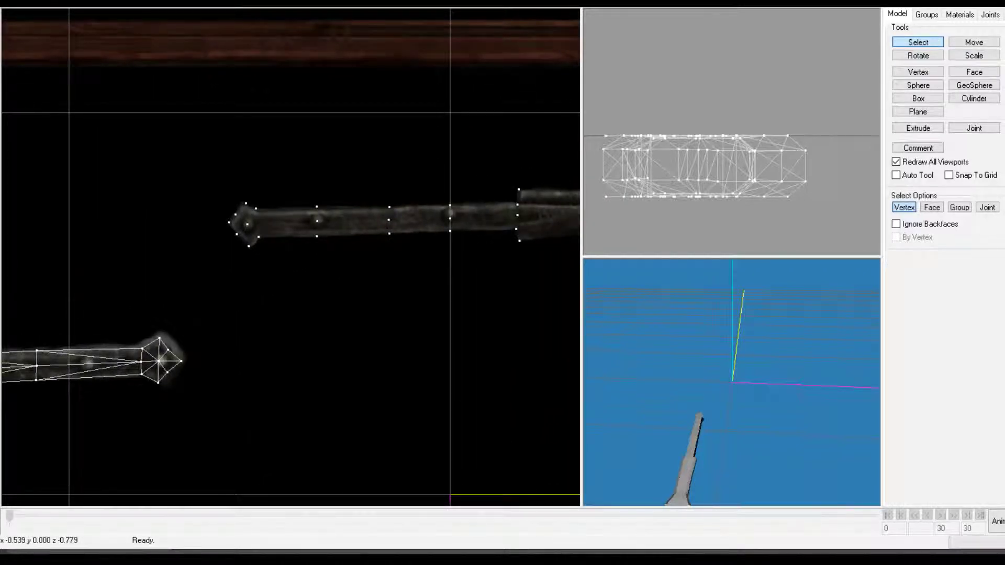
Create the first triangular face on the strap's pointed head from its tip, the next upper vertex and the centre vertex.
ctrl+shift+drag(245, 198, 233, 169)
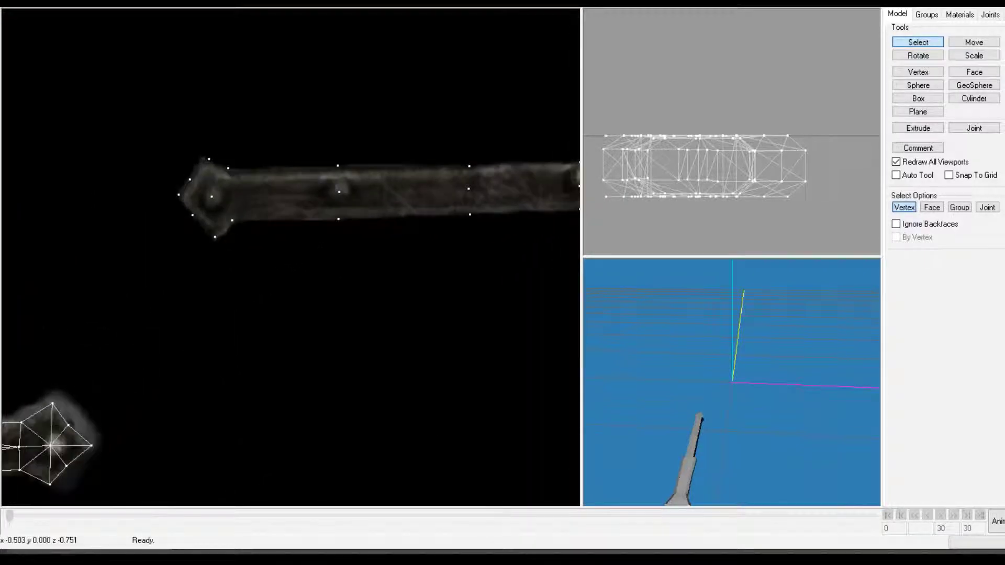
scroll(290, 258, up, 1)
mouse_move(138, 178)
ctrl+mouse_down()
mouse_move(165, 220)
mouse_move(233, 238)
ctrl+mouse_up()
drag(775, 366, 675, 400)
scroll(731, 383, down, 2)
scroll(731, 382, up, 2)
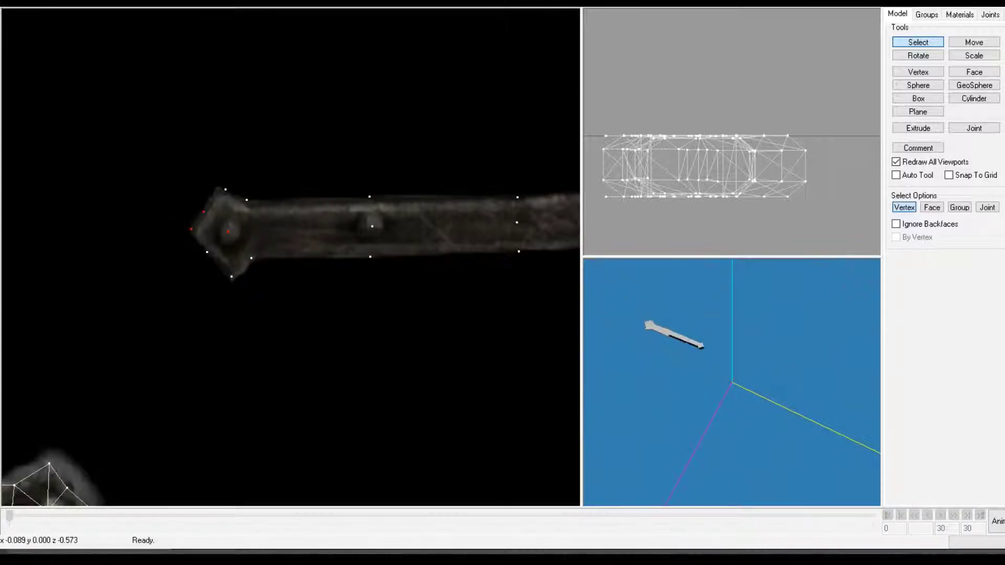
key(ctrl+f)
scroll(732, 382, down, 3)
scroll(732, 382, up, 5)
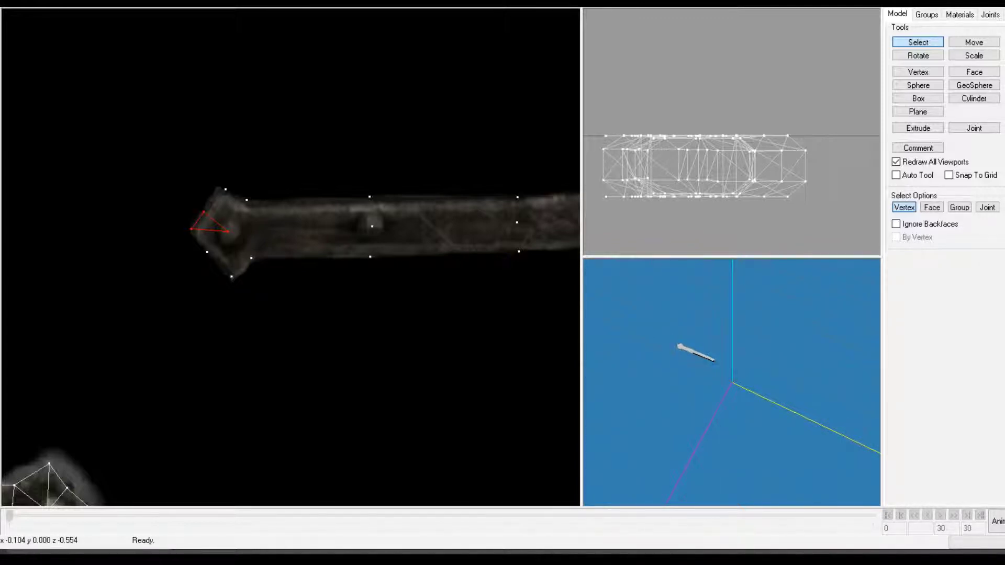
Build the remaining triangular faces of the pointed head around its centre vertex, along both the upper and lower outline.
scroll(731, 382, down, 2)
mouse_move(204, 179)
mouse_down()
mouse_move(236, 213)
mouse_move(240, 241)
mouse_up()
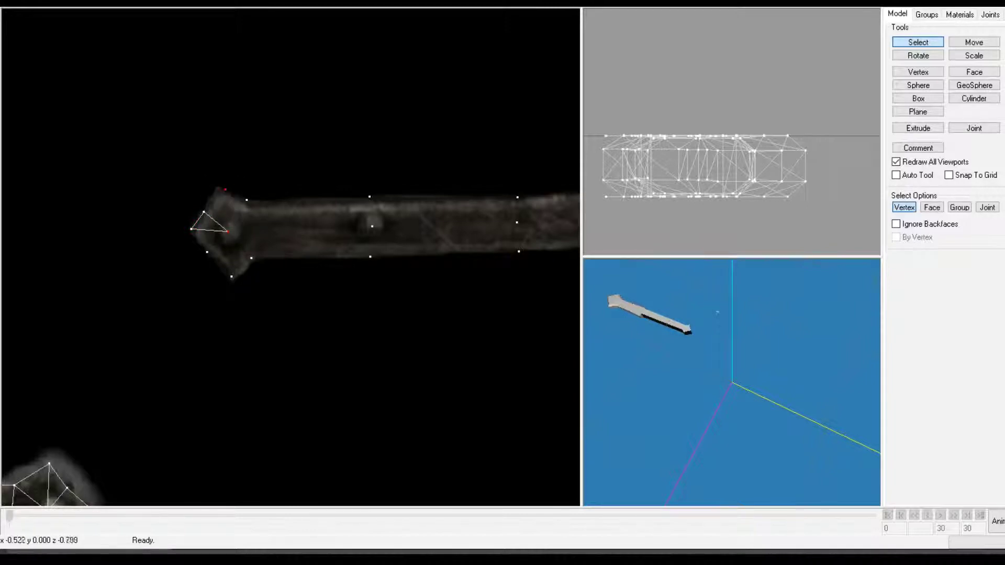
drag(194, 167, 238, 247)
drag(228, 176, 264, 253)
drag(171, 225, 231, 265)
drag(201, 224, 233, 276)
drag(218, 223, 265, 294)
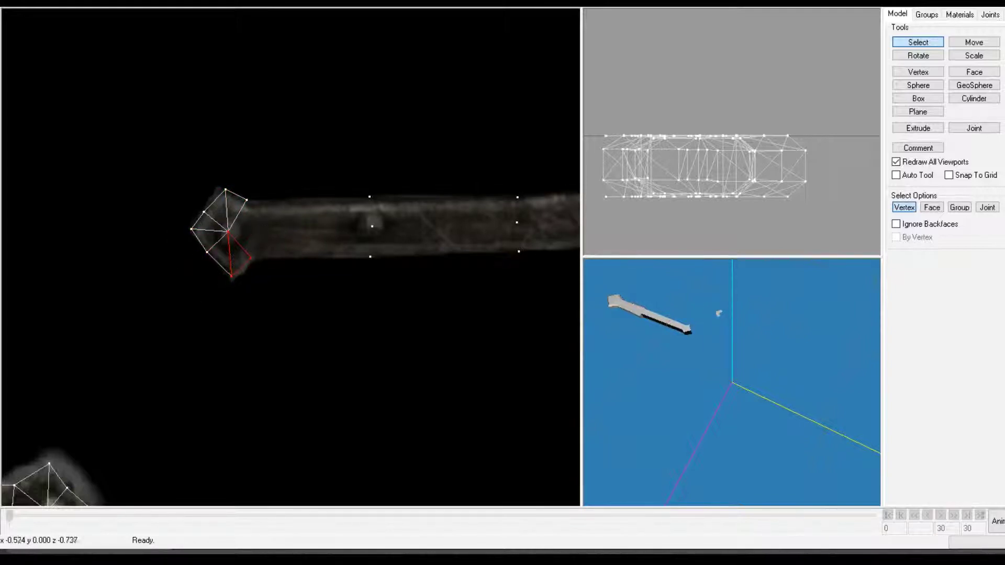
Fill the strap section between the pointed head and the first rivet's vertex column with triangular faces.
drag(226, 186, 294, 242)
key(Return)
drag(243, 179, 393, 233)
drag(240, 218, 387, 291)
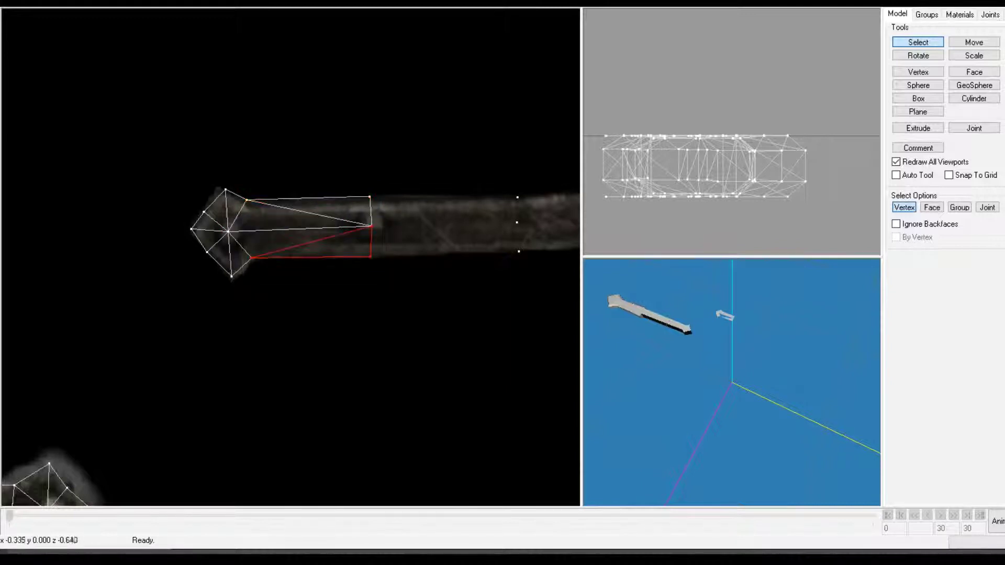
drag(222, 252, 366, 260)
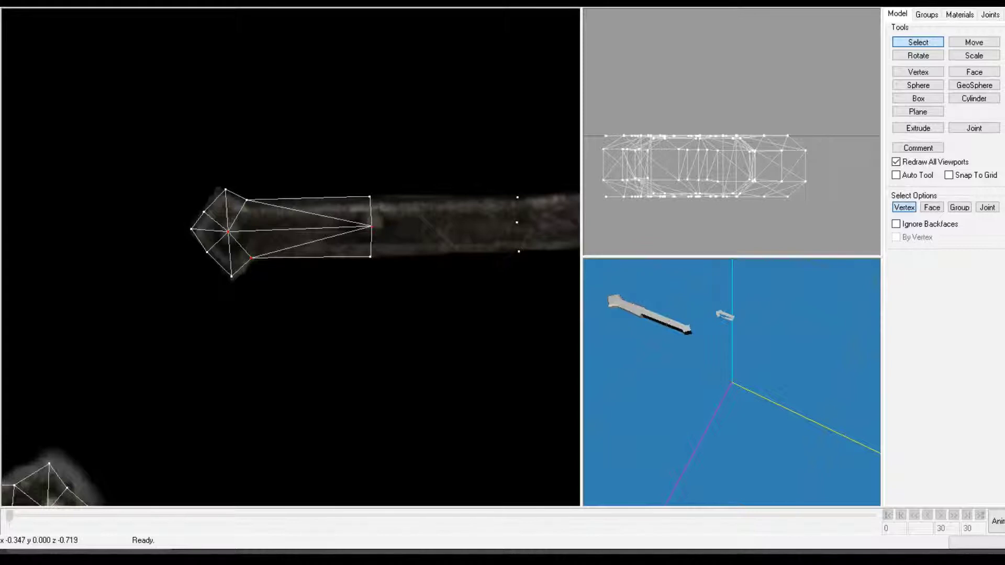
key(f)
Build the triangular faces between the first rivet's vertex column and the plain vertex column before the second rivet.
ctrl+drag(366, 251, 154, 276)
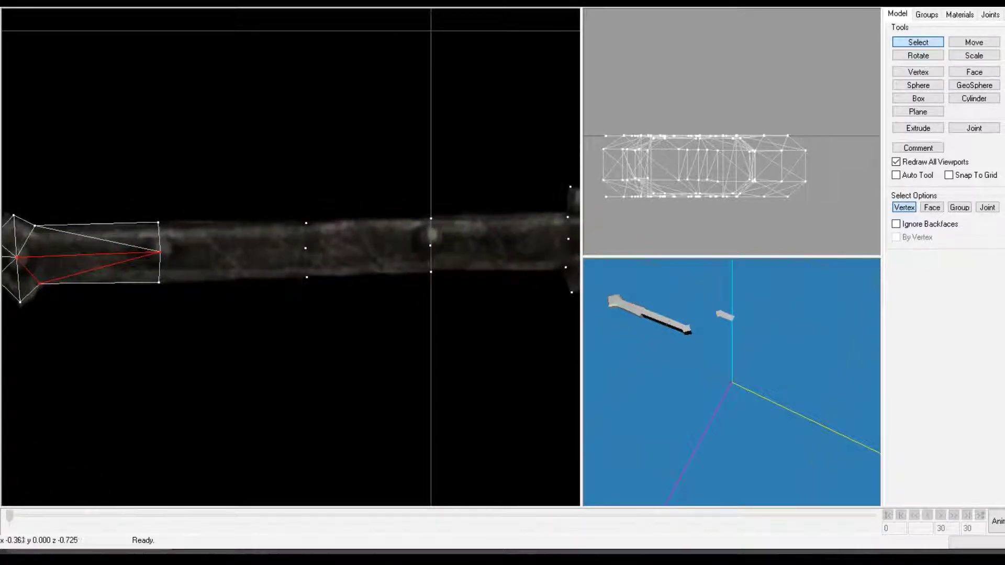
drag(146, 240, 305, 308)
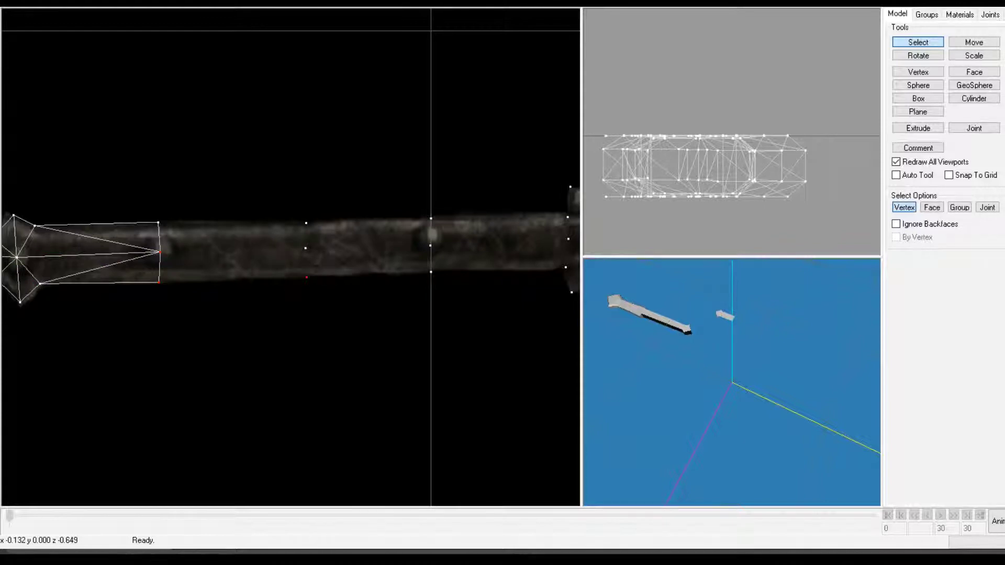
drag(148, 237, 327, 308)
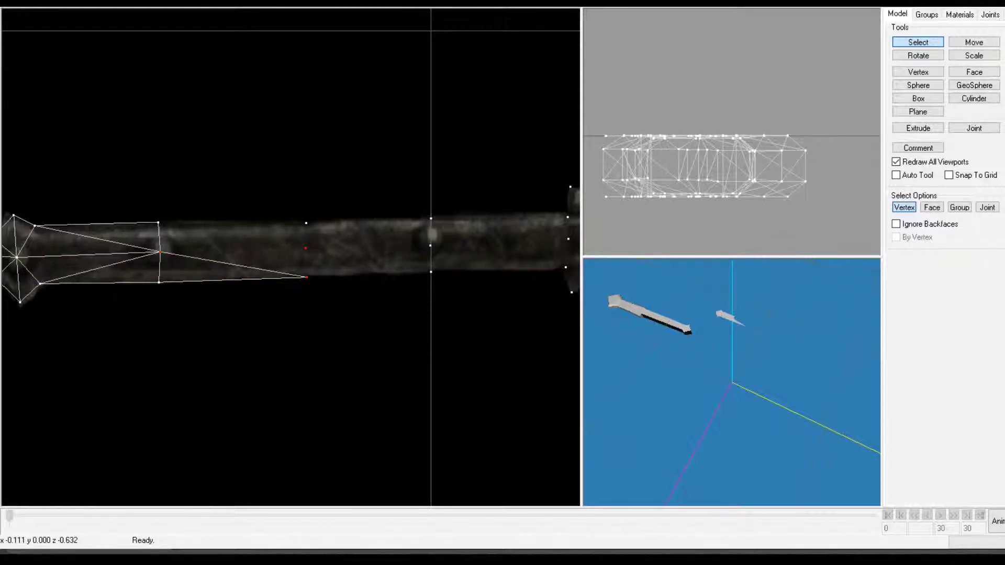
key(ctrl+f)
drag(135, 203, 182, 257)
shift+drag(283, 209, 317, 240)
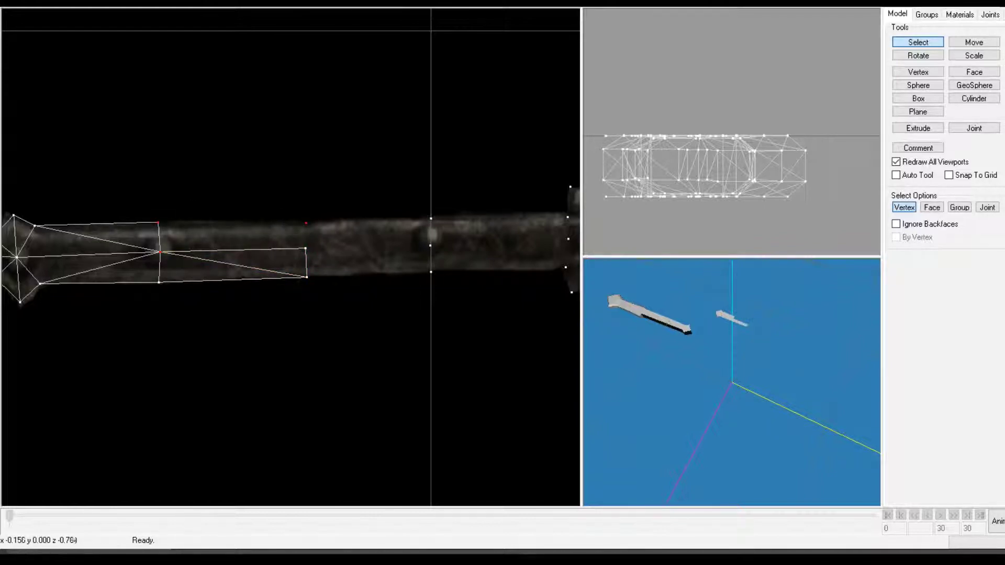
key(ctrl+f)
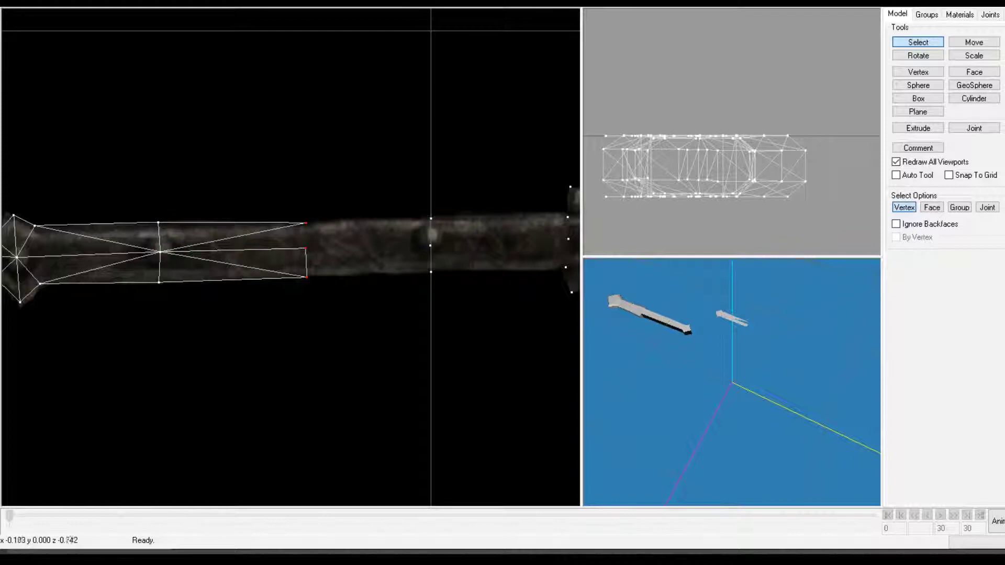
drag(270, 205, 322, 259)
shift+drag(139, 242, 170, 260)
key(ctrl+f)
Build the triangular faces that continue the strap from the plain vertex column to the second rivet's column.
ctrl+drag(427, 254, 249, 274)
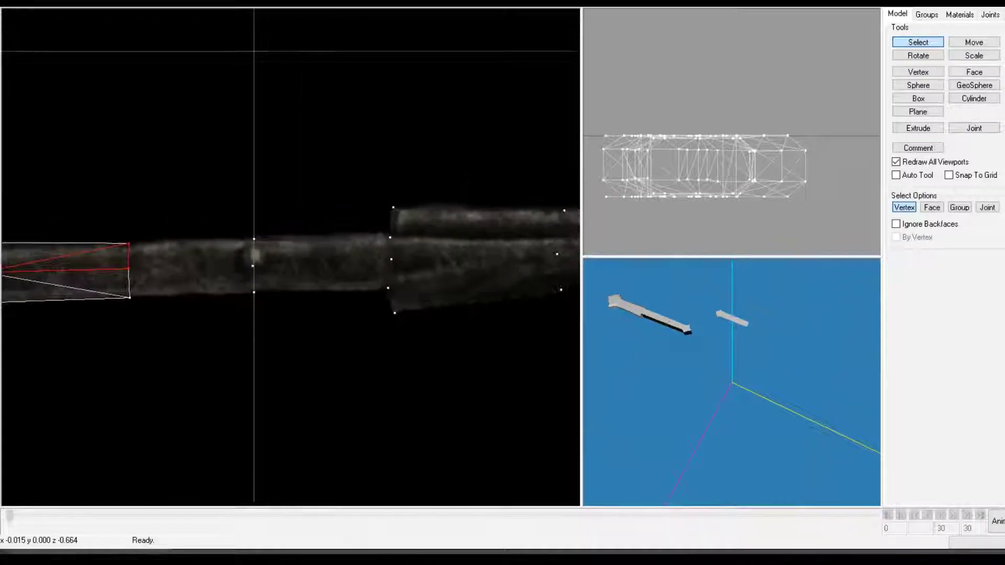
drag(110, 214, 260, 273)
key(w)
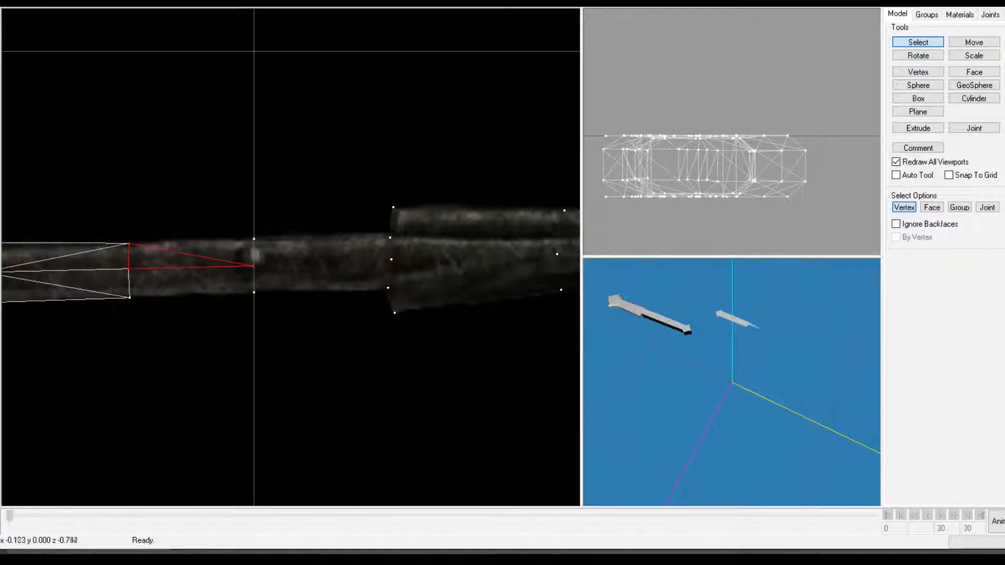
drag(124, 198, 276, 275)
key(ctrl+f)
drag(222, 249, 282, 307)
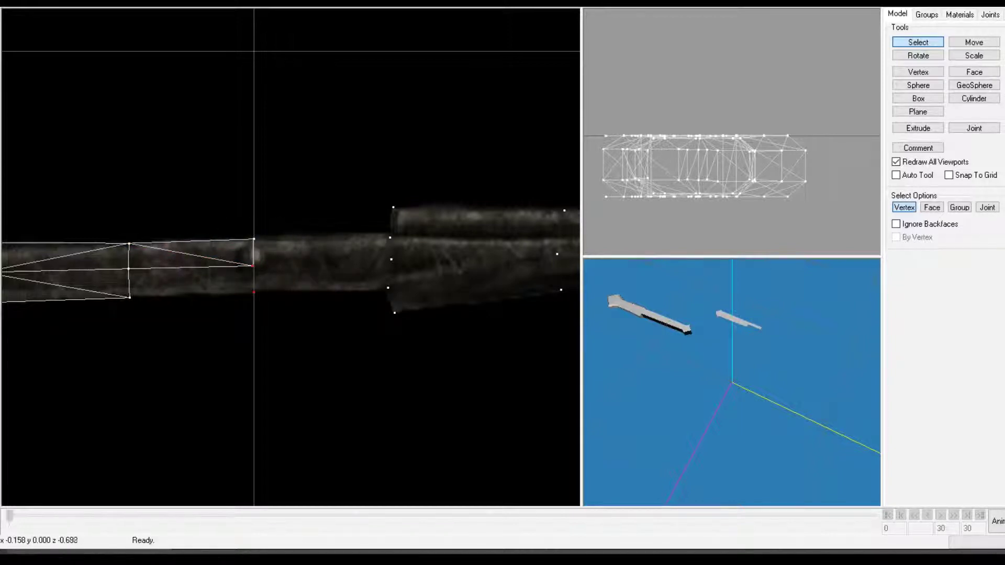
key(ctrl+f)
drag(120, 258, 175, 308)
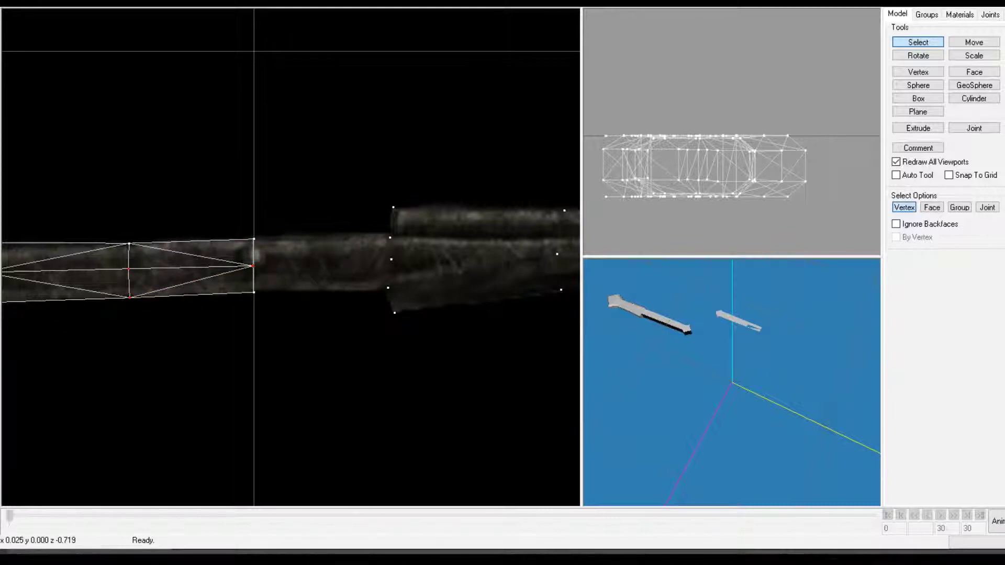
key(ctrl+f)
Build the triangular faces joining the second rivet's column to the start of the wider socket section.
ctrl+drag(315, 325, 265, 331)
drag(190, 269, 344, 320)
key(ctrl+f)
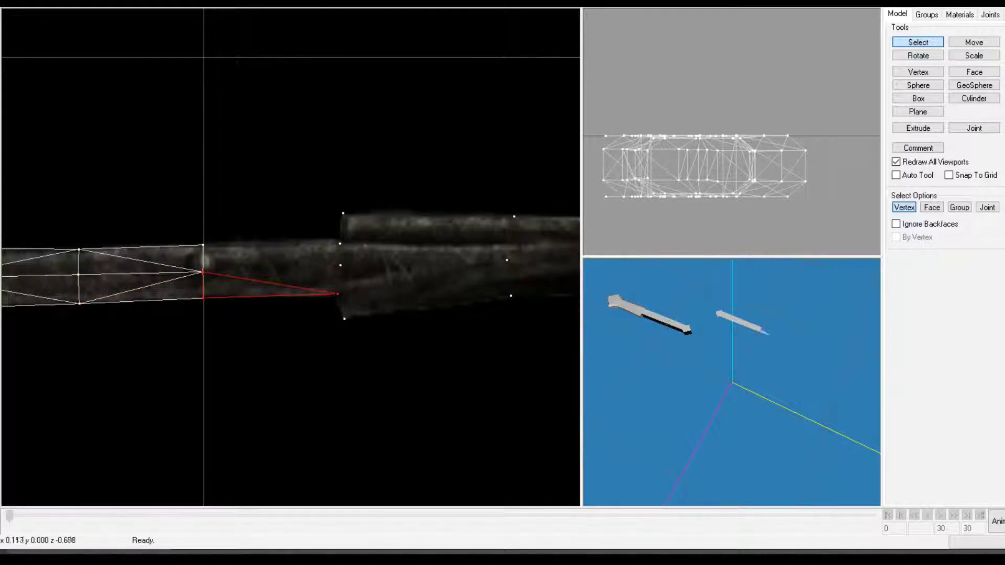
drag(196, 258, 340, 296)
key(f)
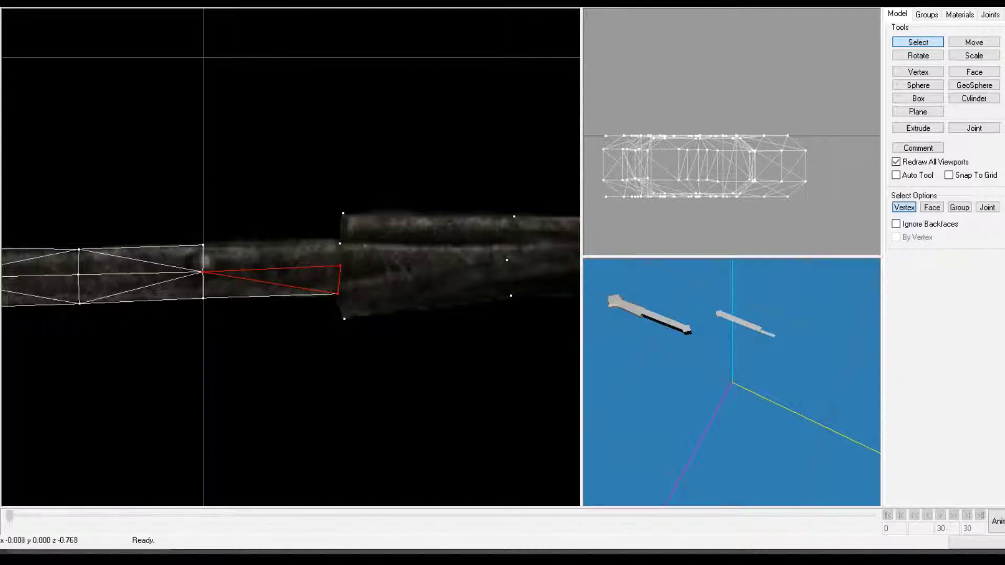
drag(193, 229, 236, 277)
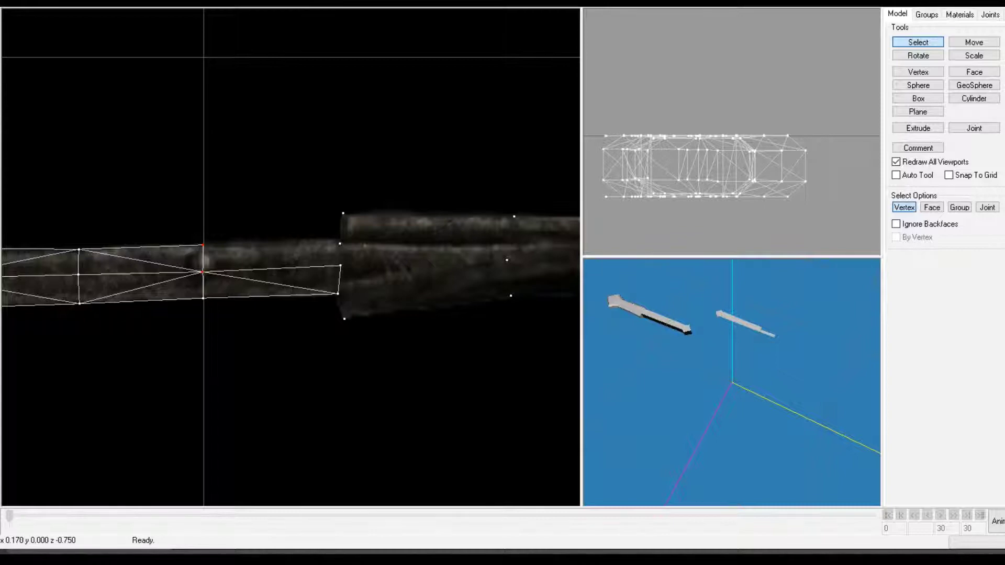
shift+drag(326, 235, 355, 266)
key(f)
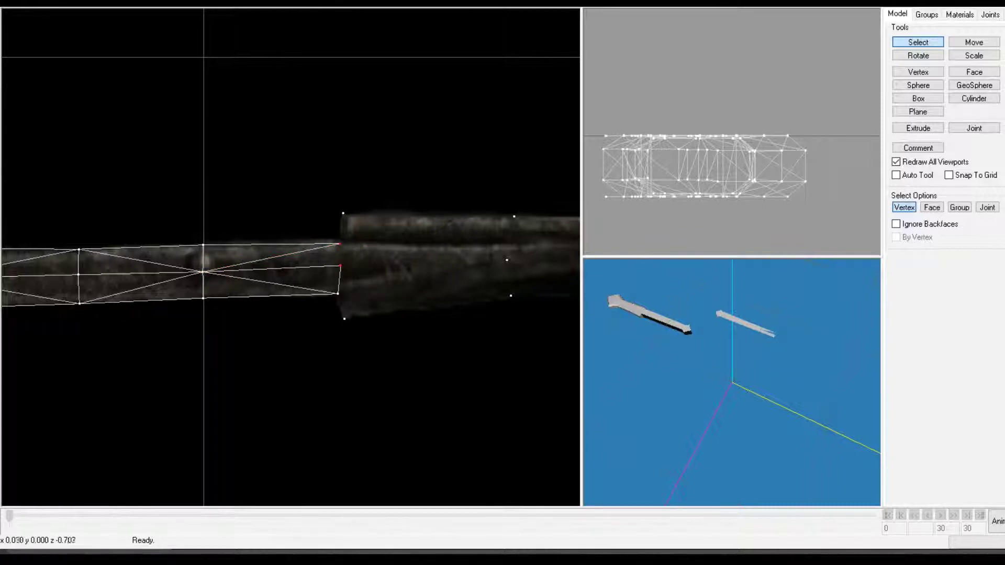
shift+drag(192, 260, 213, 279)
key(f)
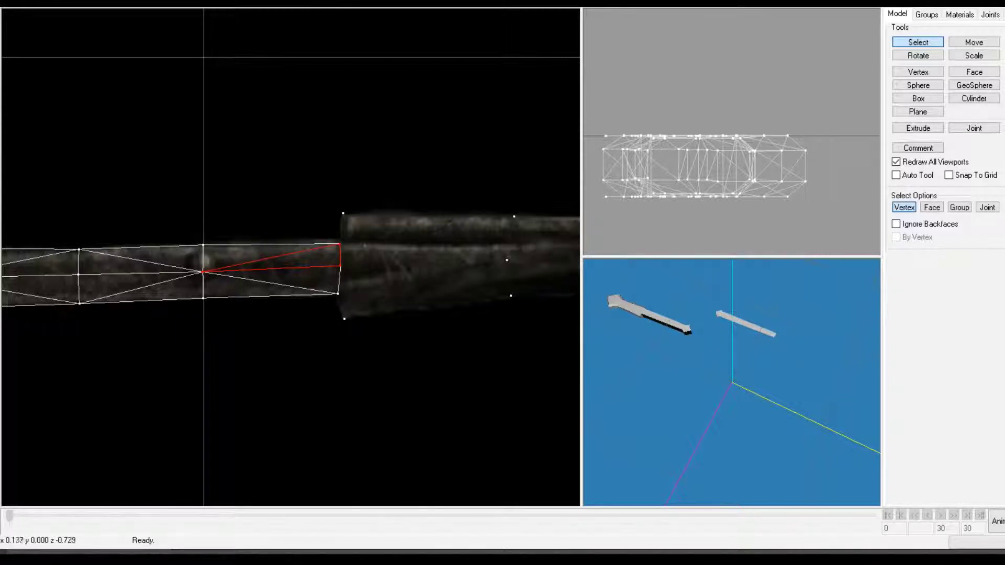
Add vertices just inside the upper and lower edges at the start of the wider section and in its next column.
middle_drag(280, 267, 144, 277)
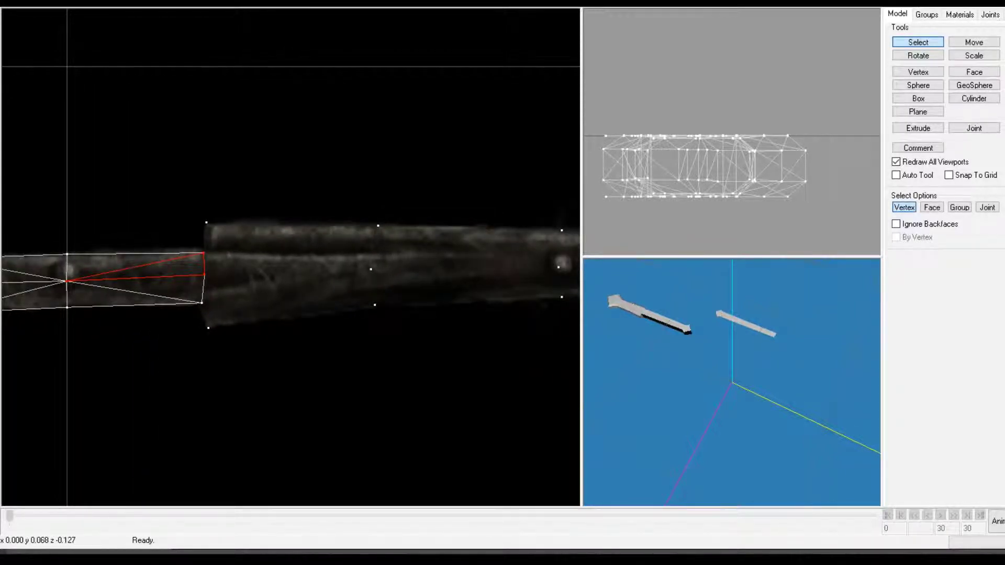
click(917, 72)
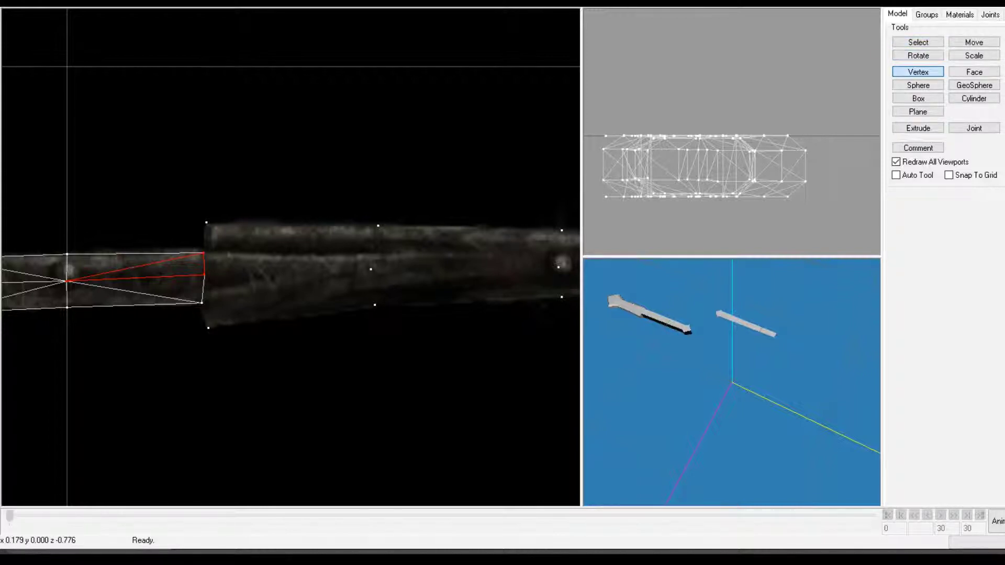
click(205, 239)
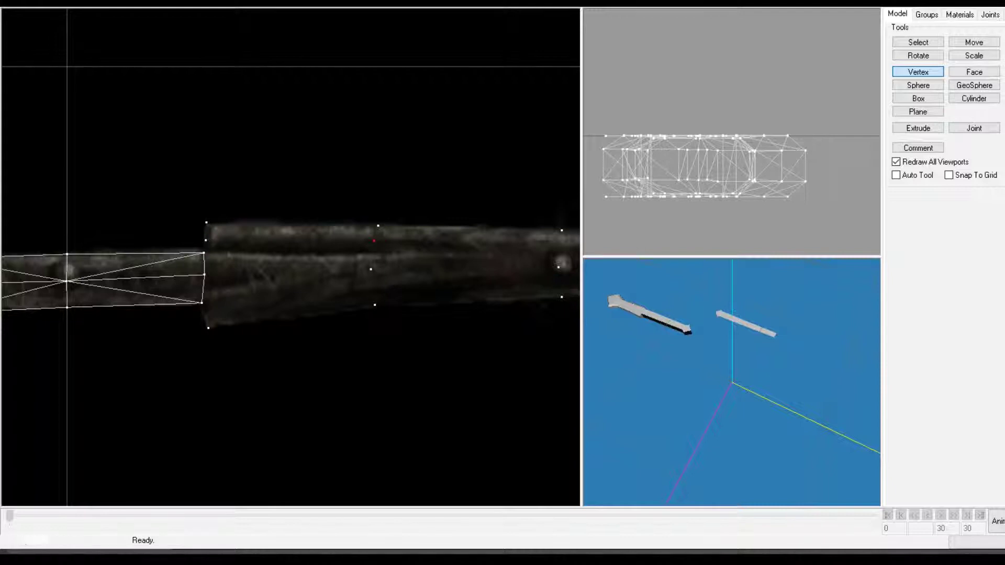
click(370, 287)
Add inner vertices near both edges in the next rivet's column and one below the upper edge where the blade begins.
ctrl+drag(224, 331, 41, 356)
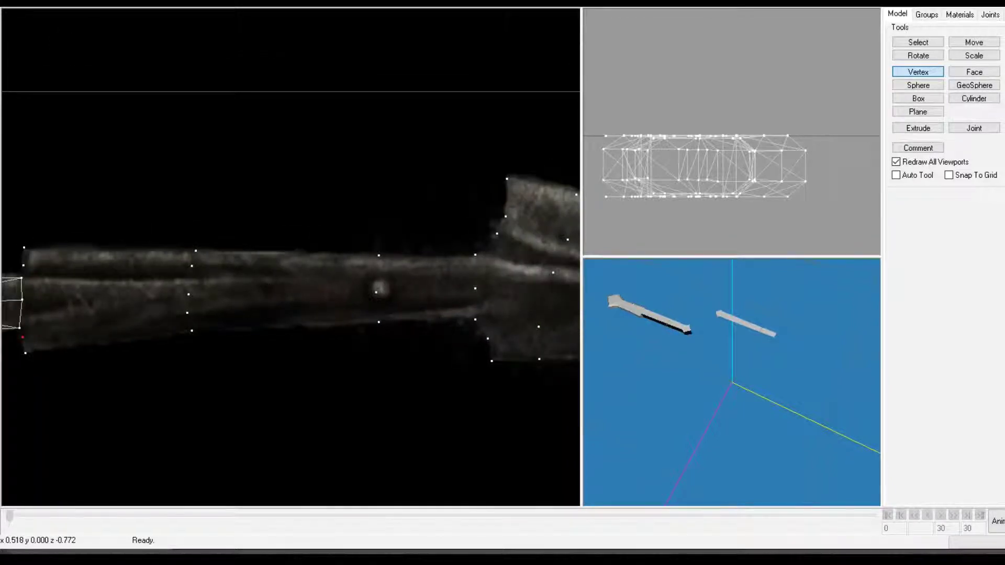
click(377, 267)
click(917, 42)
ctrl+drag(84, 340, 250, 347)
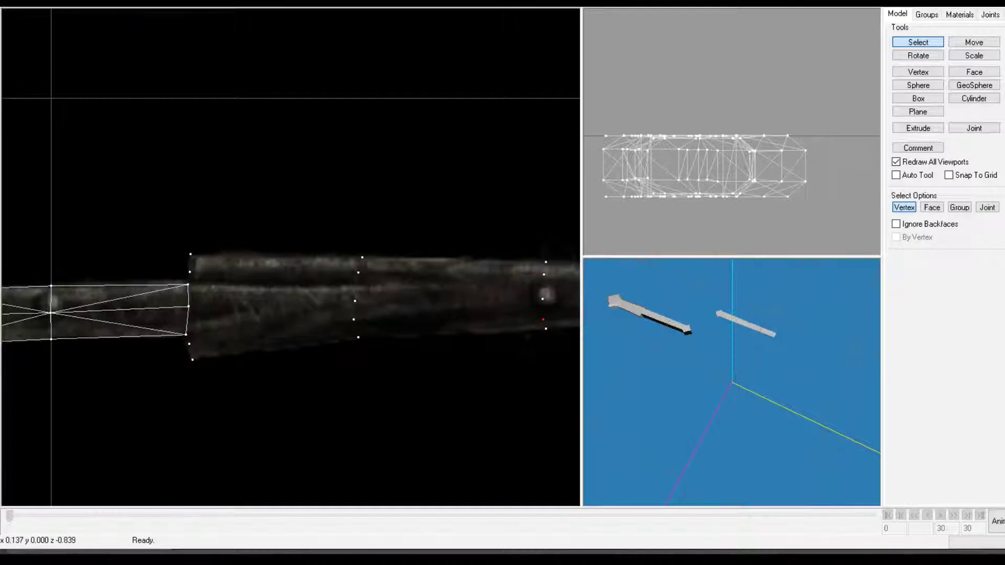
ctrl+drag(254, 434, 30, 432)
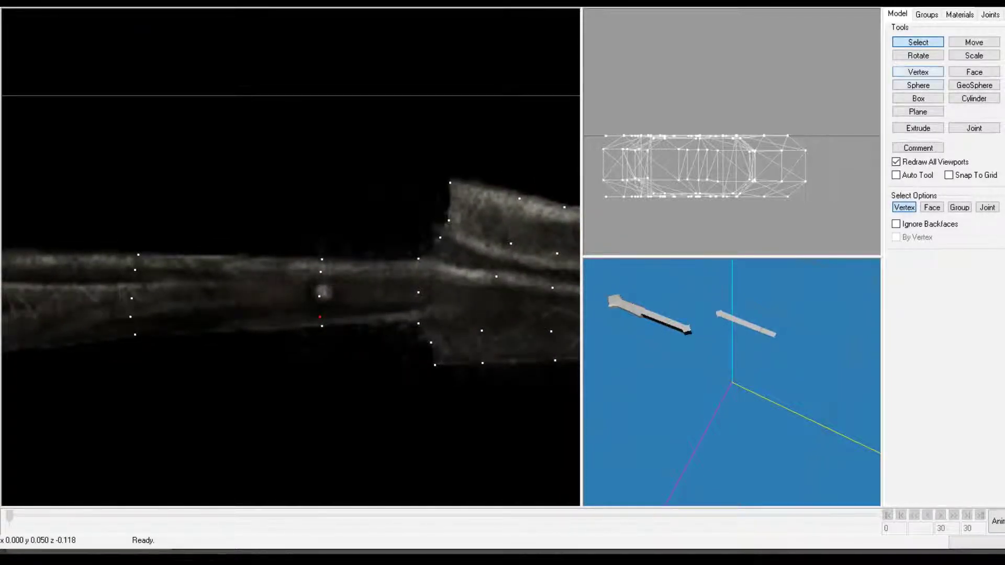
click(918, 73)
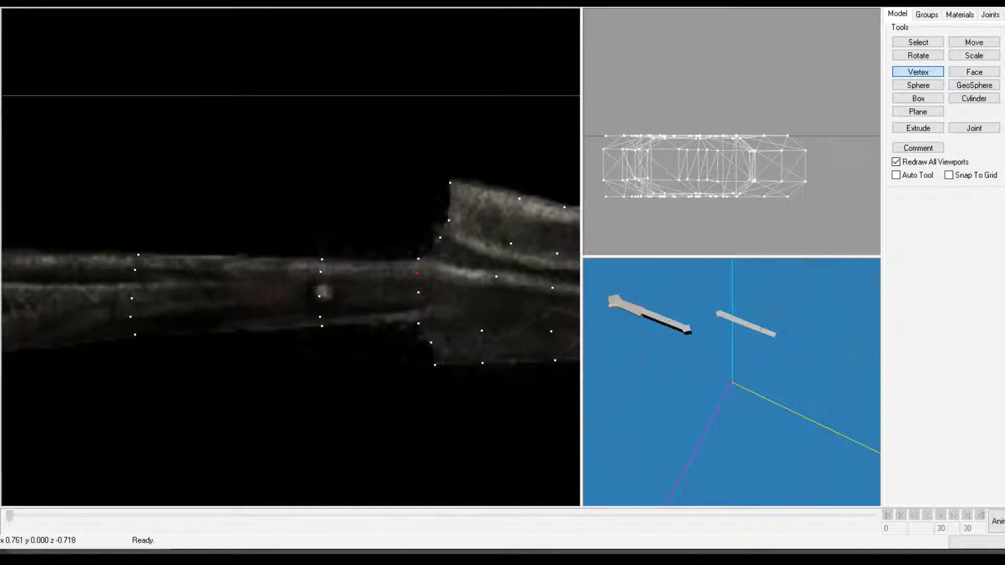
click(918, 42)
Build three triangular faces along the upper band of the wider section, between its first and second vertex columns.
ctrl+drag(120, 356, 306, 335)
drag(118, 200, 249, 253)
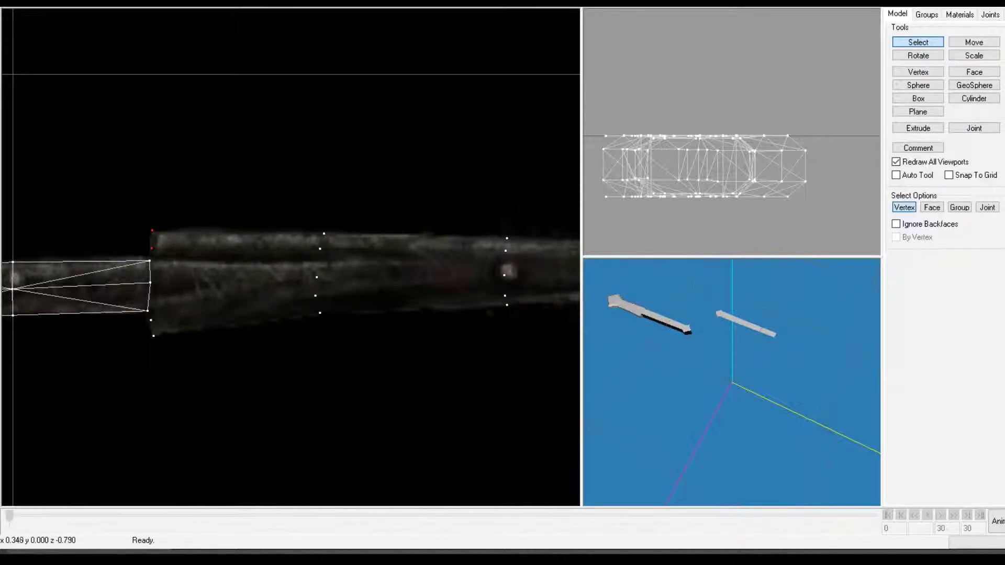
shift+drag(301, 218, 339, 240)
key(ctrl+p)
drag(266, 211, 359, 250)
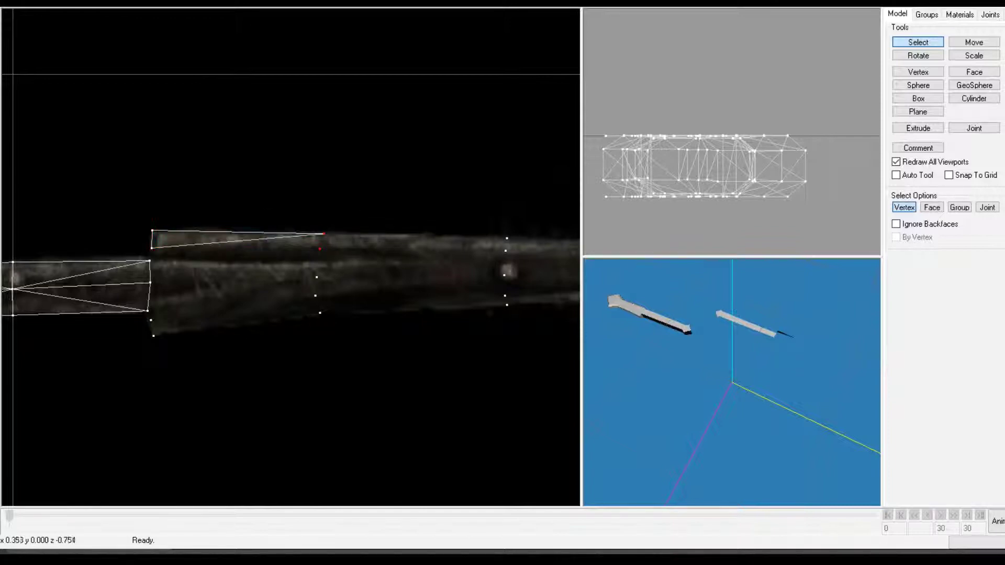
shift+drag(144, 247, 176, 240)
key(ctrl+p)
shift+drag(310, 252, 327, 243)
key(ctrl+f)
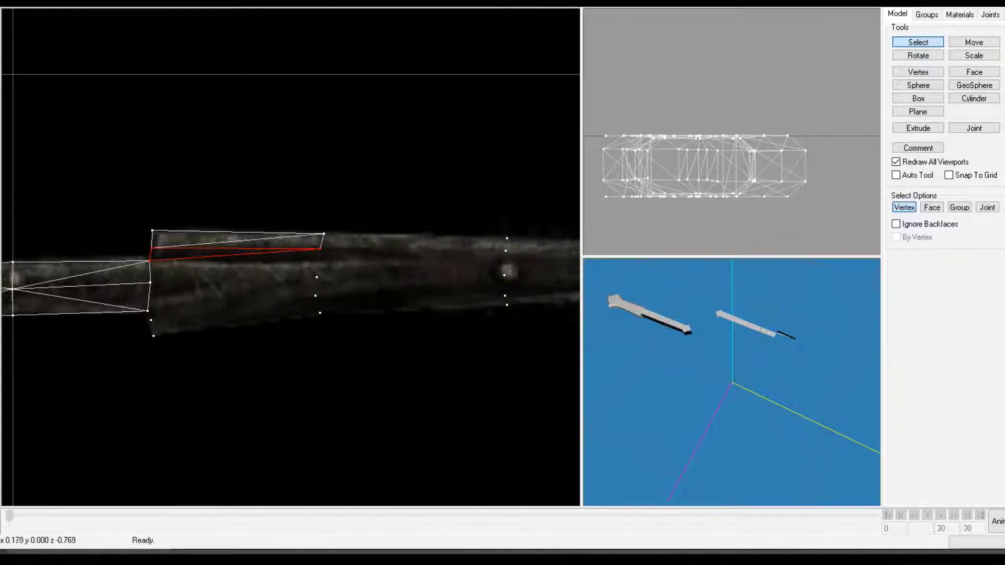
Add two triangular faces below the upper band, joining the strap's upper and middle end vertices to the second column.
drag(149, 253, 334, 283)
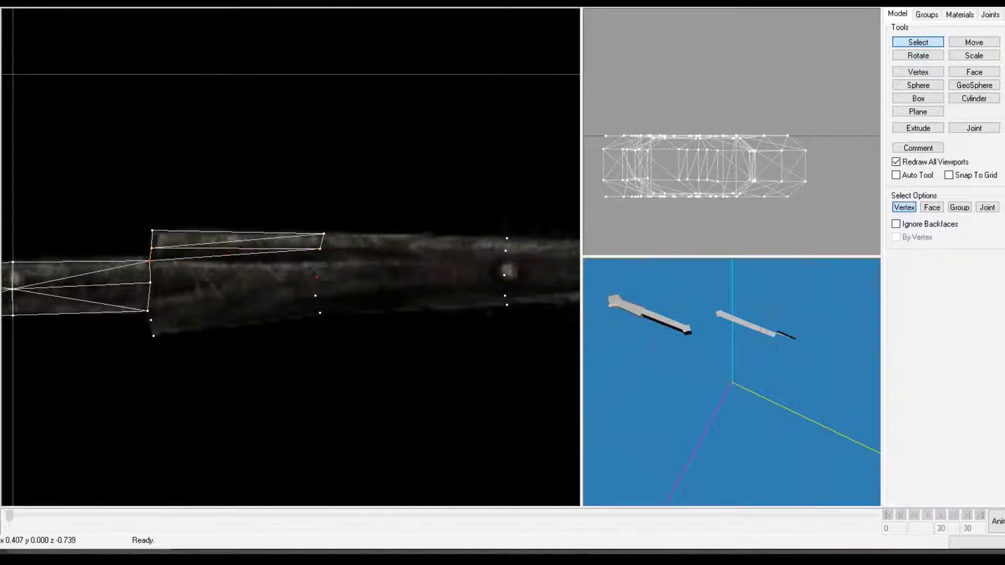
shift+drag(314, 240, 338, 261)
key(f)
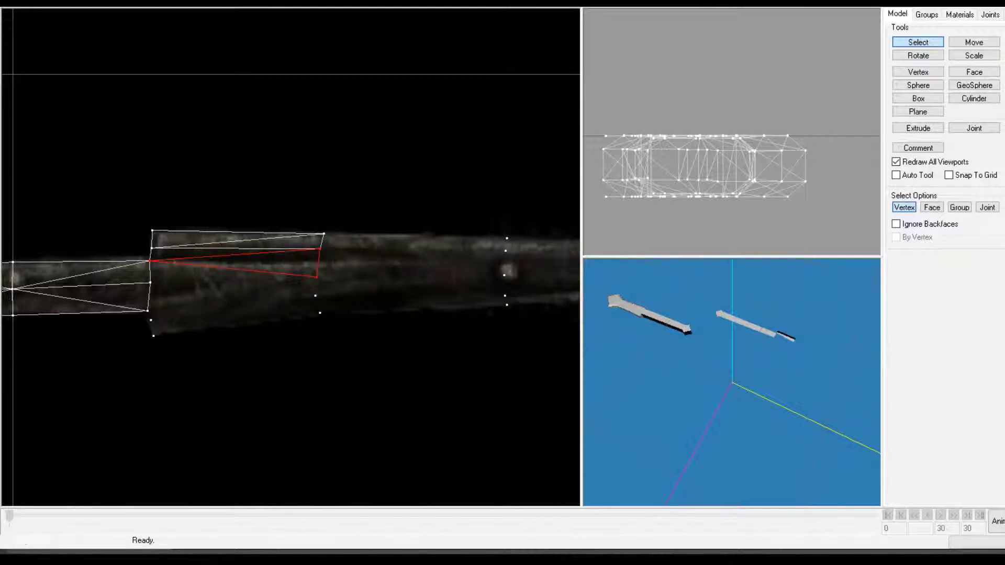
drag(141, 256, 195, 289)
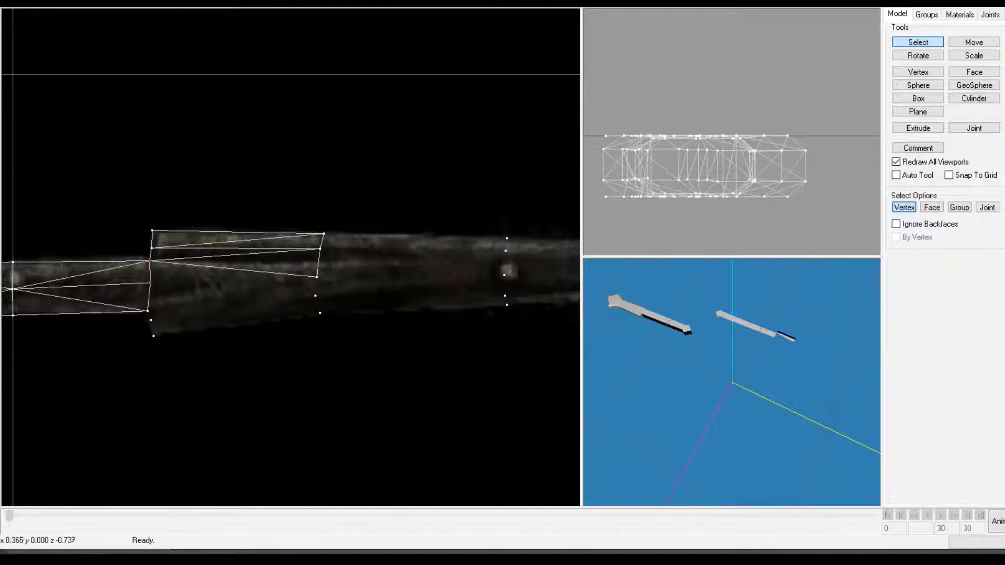
shift+drag(304, 269, 333, 281)
key(f)
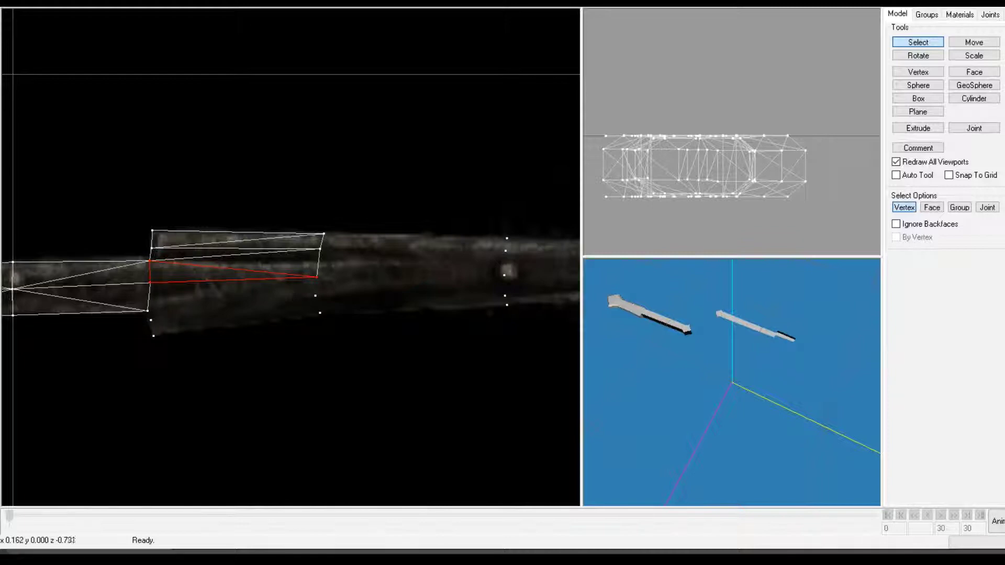
Build three triangular faces joining the strap's middle and lower end vertices to the second vertex column of the wider section.
drag(135, 273, 174, 317)
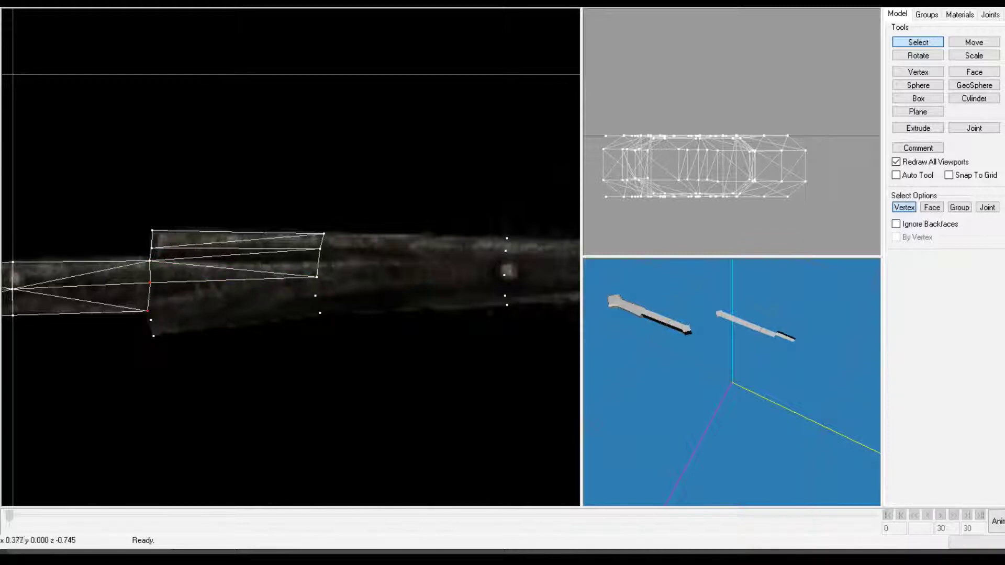
shift+drag(294, 269, 333, 301)
key(f)
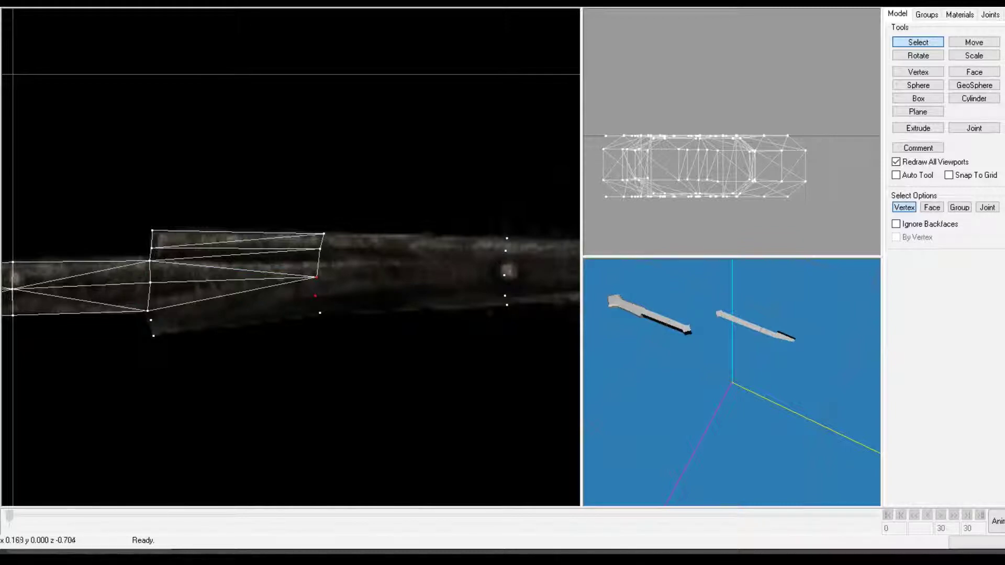
shift+drag(134, 302, 165, 326)
key(ctrl+f)
drag(308, 291, 330, 299)
key(ctrl+f)
Close the lower band of the wider section between its first and second columns with two triangular faces.
drag(141, 318, 170, 344)
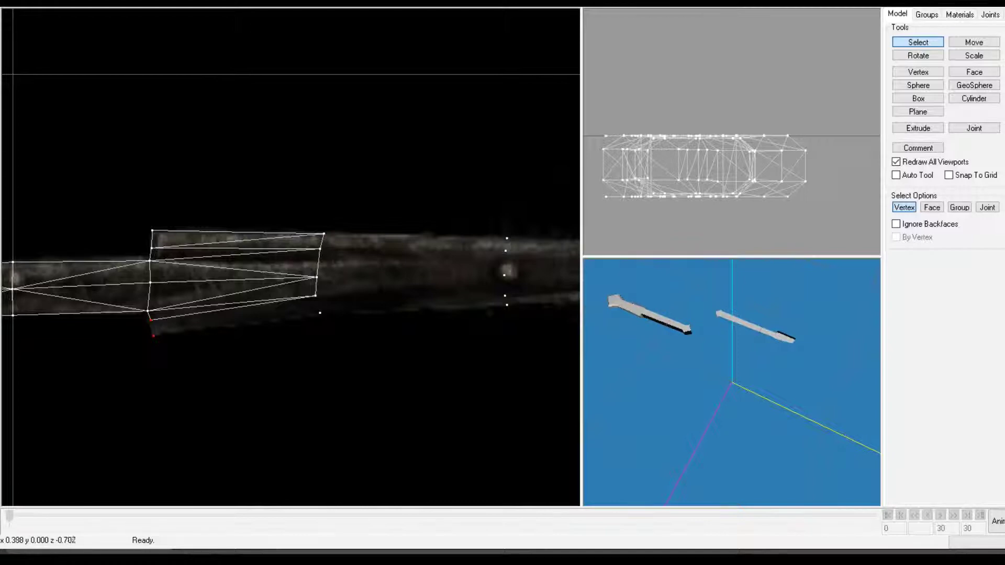
key(ctrl+f)
drag(308, 291, 340, 326)
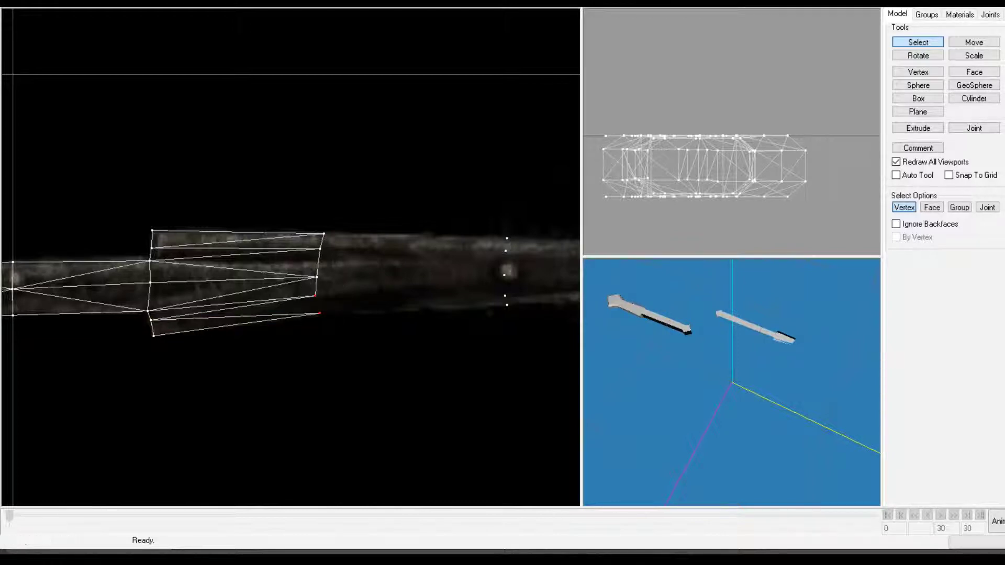
shift+drag(143, 312, 152, 324)
key(ctrl+f)
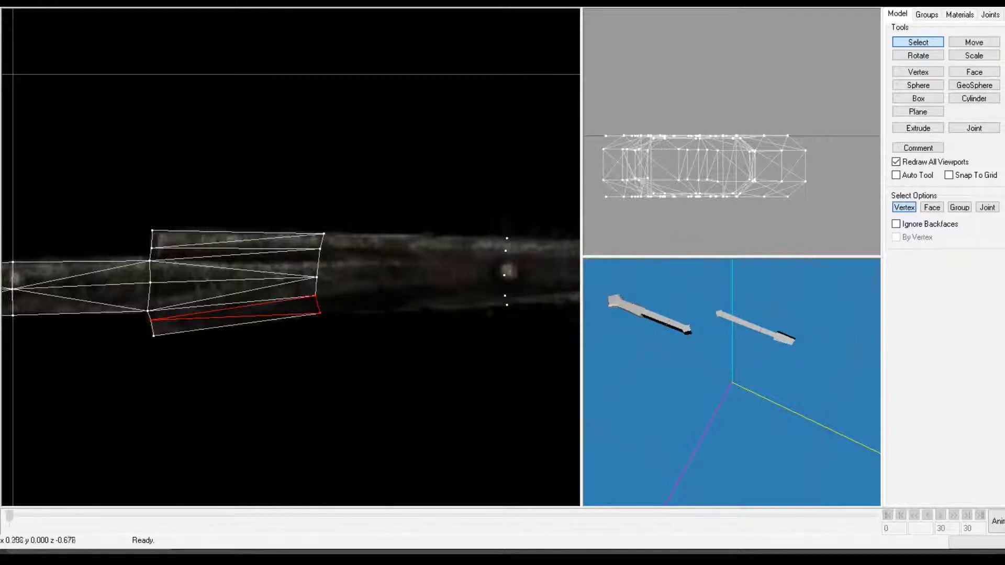
Build three triangular faces from the second column to the next rivet's column, starting at the lower edge.
ctrl+drag(408, 293, 200, 311)
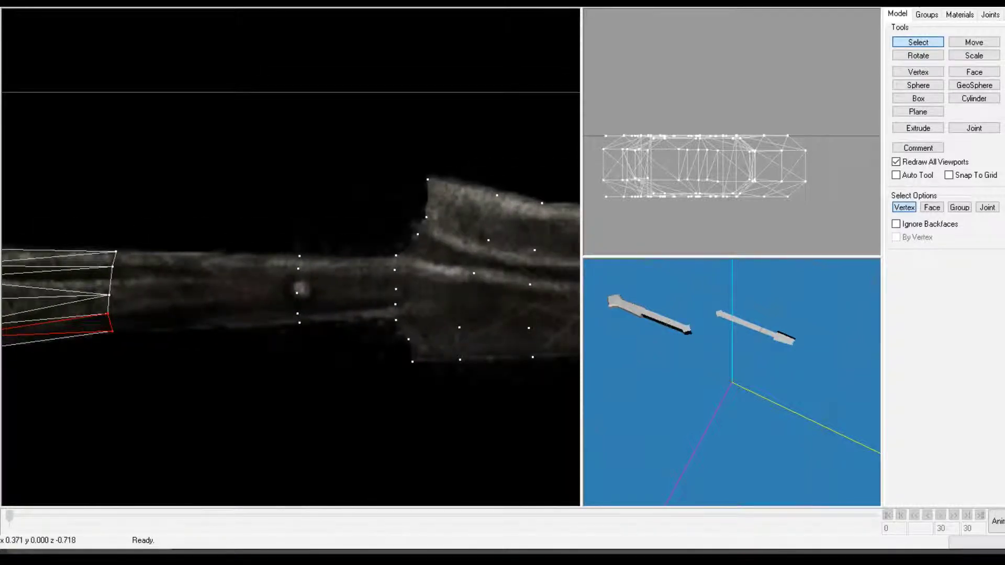
drag(92, 309, 296, 359)
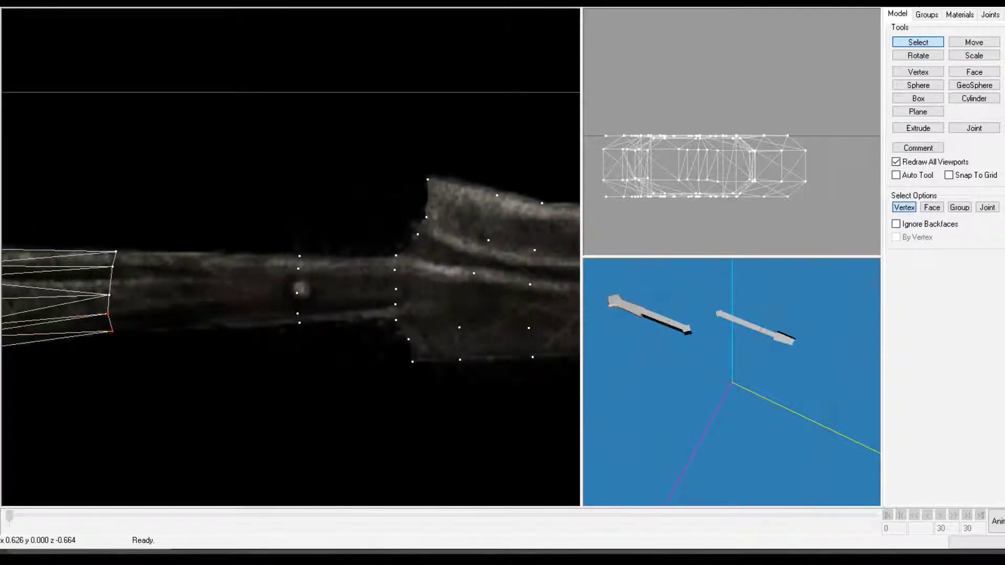
shift+drag(294, 319, 306, 328)
key(ctrl+f)
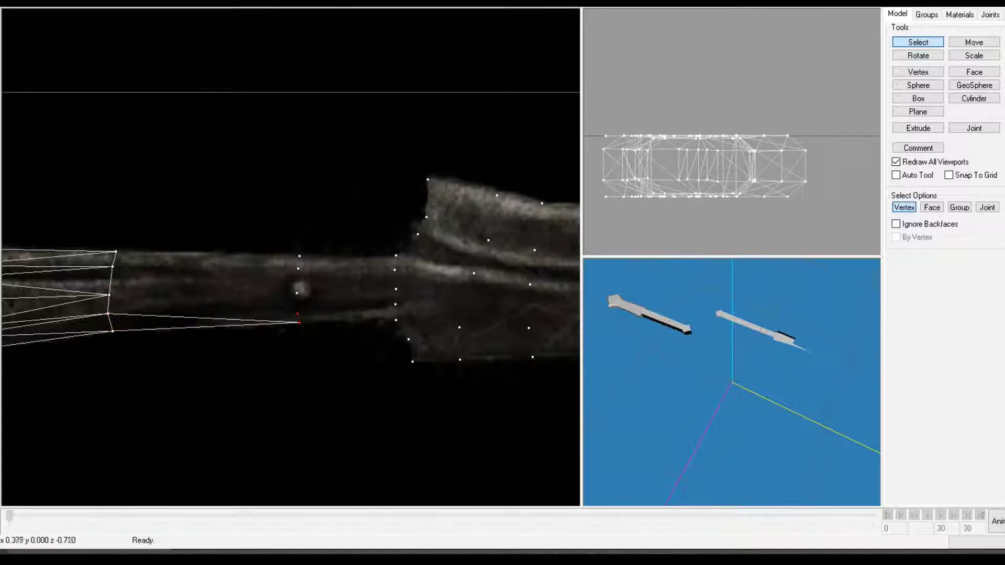
key(ctrl+f)
drag(274, 287, 317, 316)
drag(100, 307, 126, 323)
key(ctrl+f)
Add three triangular faces across the middle area between the second column and the next rivet's column.
drag(92, 285, 130, 320)
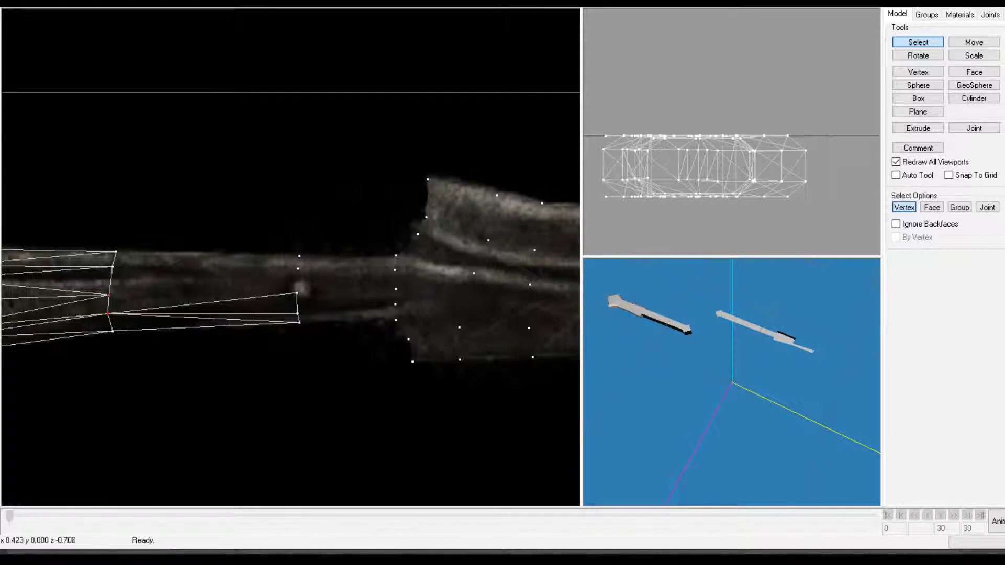
key(ctrl+f)
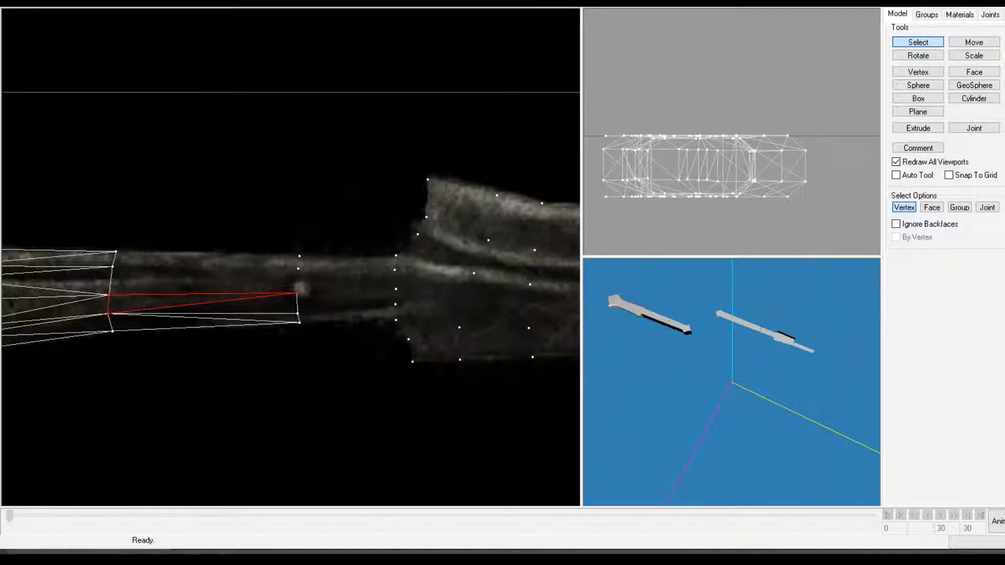
drag(101, 261, 151, 299)
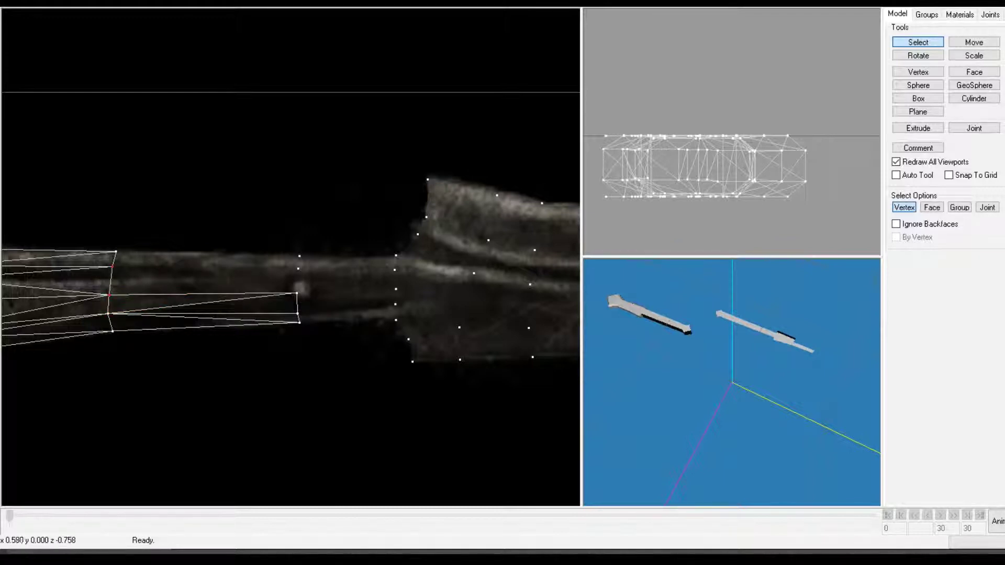
shift+drag(287, 278, 307, 298)
key(ctrl+f)
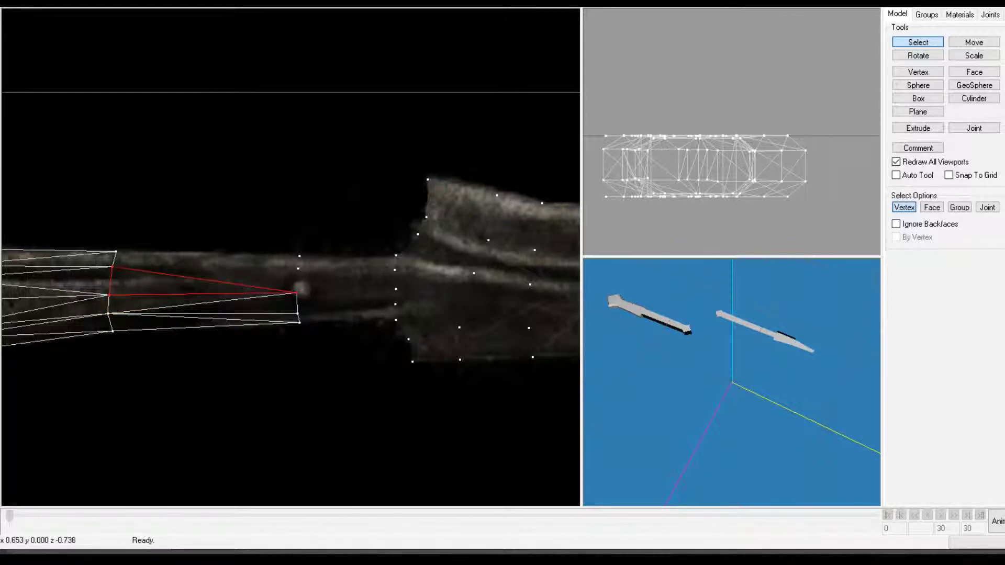
drag(269, 260, 319, 297)
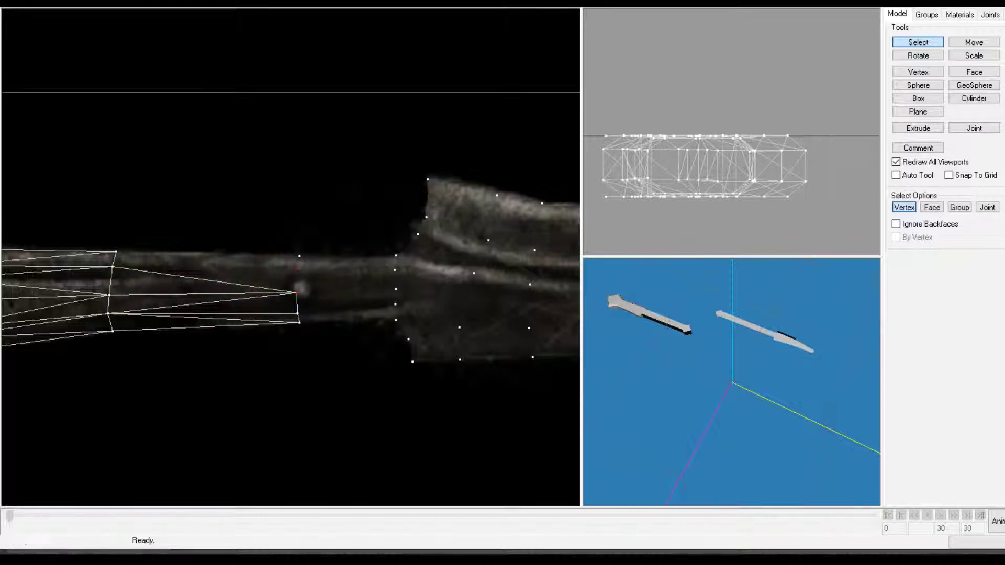
shift+drag(108, 267, 120, 275)
key(ctrl+f)
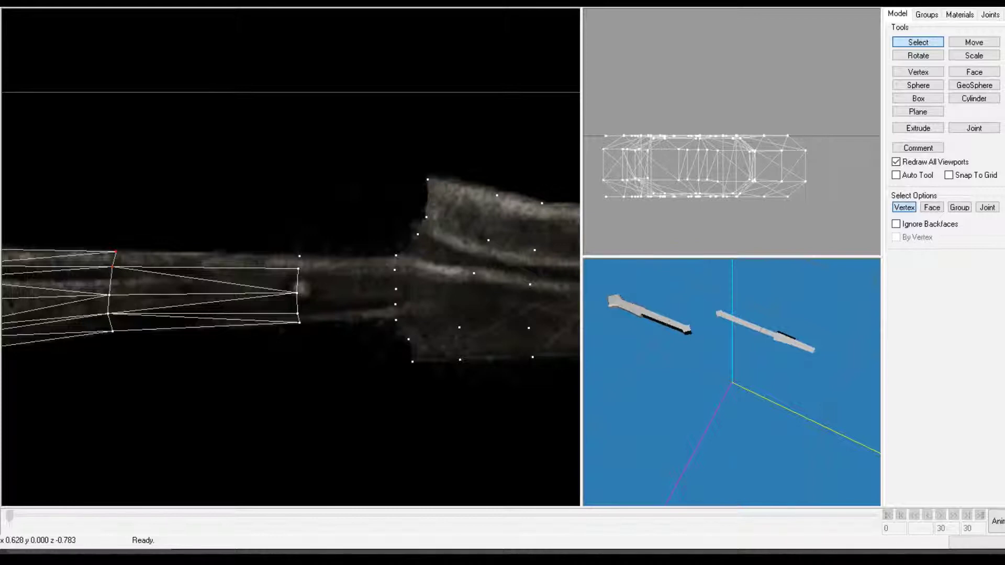
Close the upper band between the second column and the next rivet's column with two triangular faces.
drag(102, 258, 122, 273)
drag(90, 233, 131, 274)
shift+drag(292, 238, 313, 281)
key(ctrl+f)
shift+drag(101, 259, 119, 272)
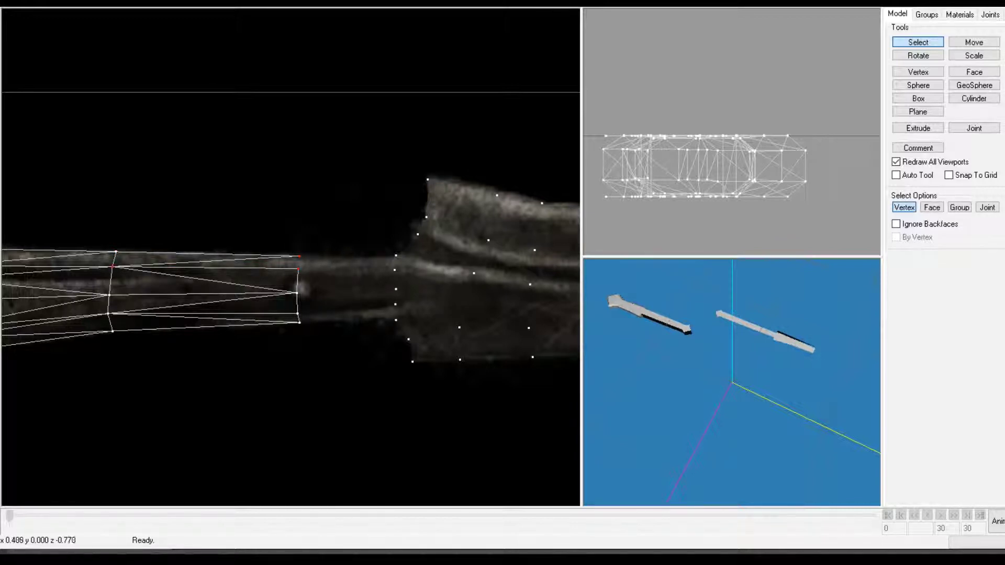
key(ctrl+f)
Build four triangular faces between the rivet's column and the blade-base column, from the upper edge down to the middle vertices.
ctrl+drag(366, 290, 261, 298)
drag(182, 250, 274, 286)
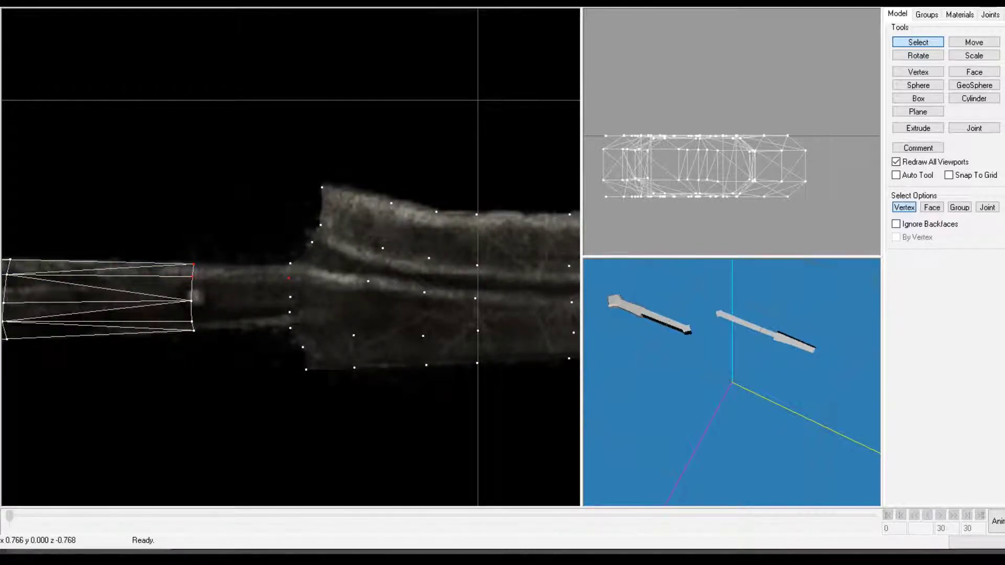
key(f)
drag(182, 240, 319, 302)
key(ctrl+shift+f)
mouse_move(183, 268)
shift+mouse_down()
mouse_move(199, 281)
mouse_move(185, 283)
mouse_move(196, 279)
shift+mouse_up()
key(ctrl+shift+f)
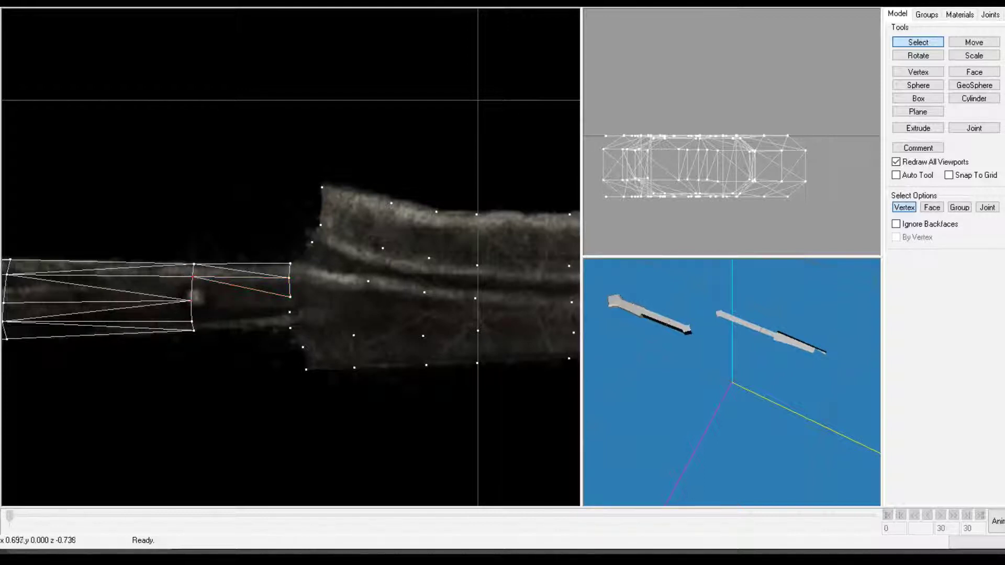
shift+drag(283, 288, 295, 301)
key(ctrl+shift+f)
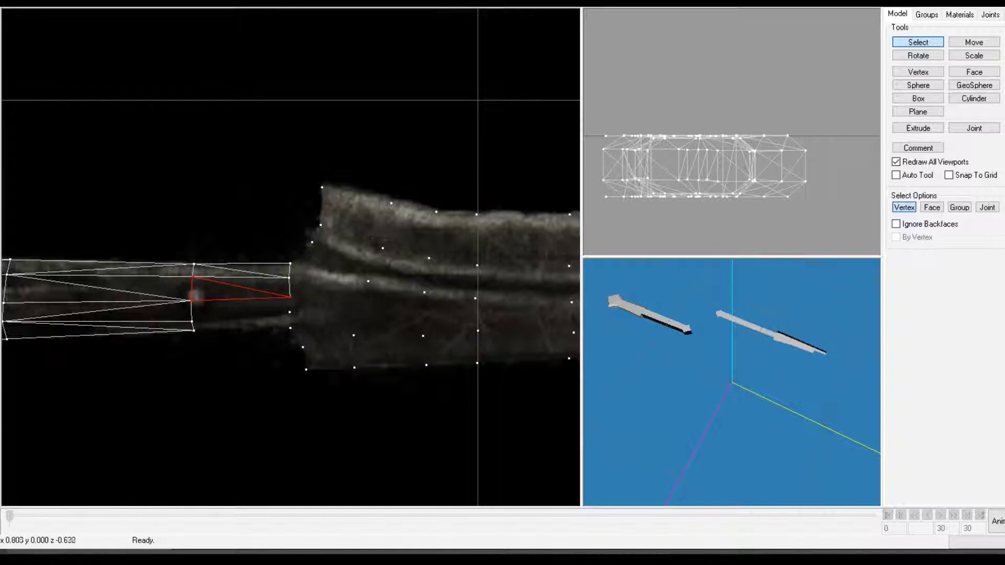
Add two triangular faces just below the middle vertices between the rivet's column and the blade-base column.
drag(178, 286, 206, 329)
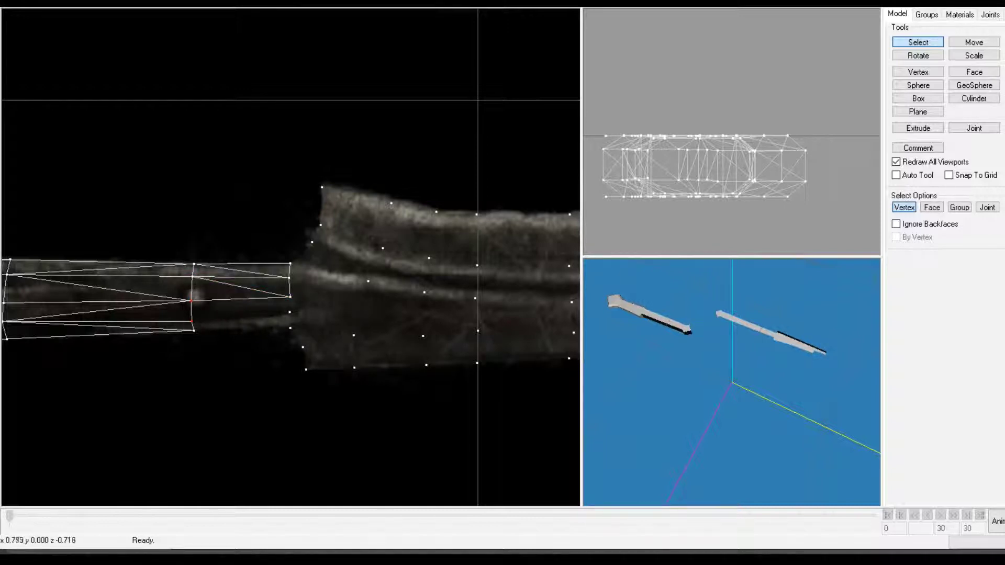
shift+drag(284, 289, 300, 301)
key(w)
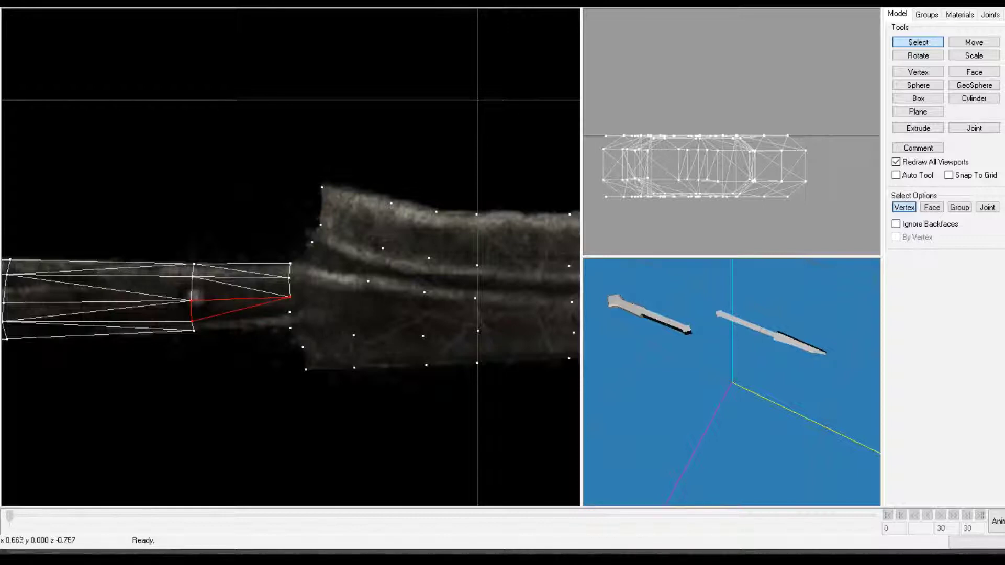
drag(240, 285, 299, 314)
shift+drag(183, 309, 202, 327)
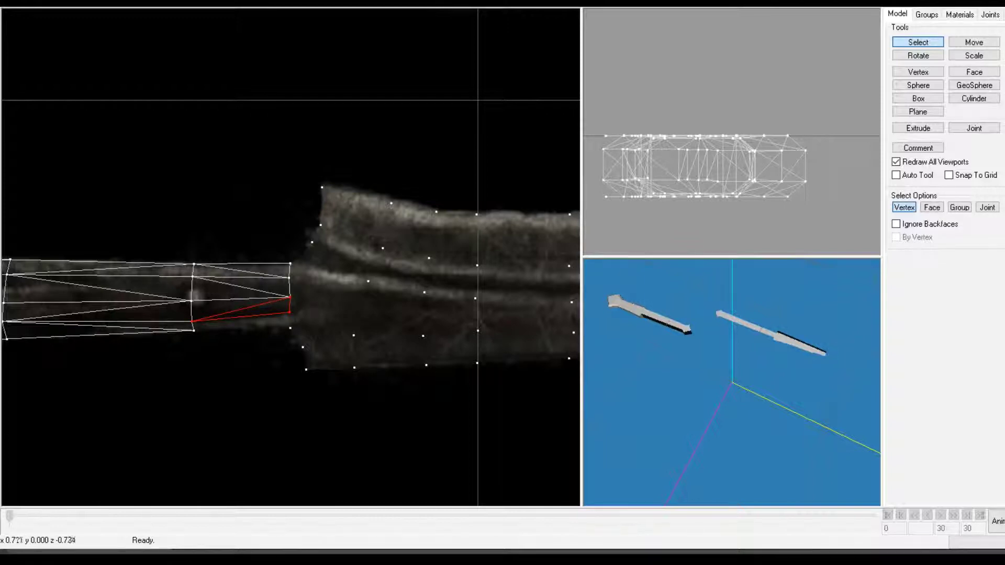
Close the lower band between the rivet's column and the blade-base column with two triangular faces.
drag(268, 307, 300, 337)
shift+drag(180, 326, 200, 341)
drag(277, 304, 295, 326)
shift+drag(175, 313, 209, 341)
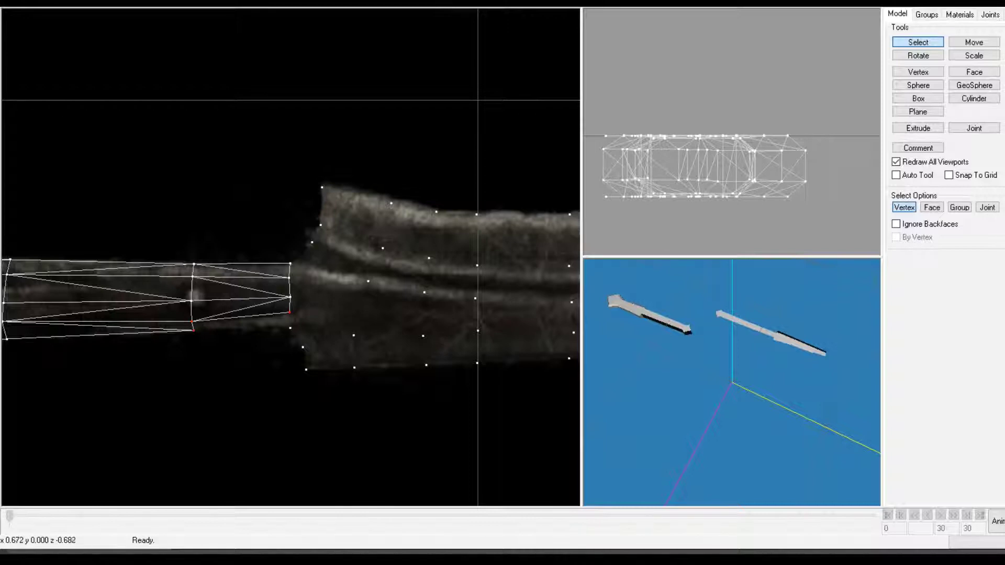
key(ctrl+f)
drag(277, 302, 294, 337)
shift+drag(185, 324, 205, 339)
key(ctrl+f)
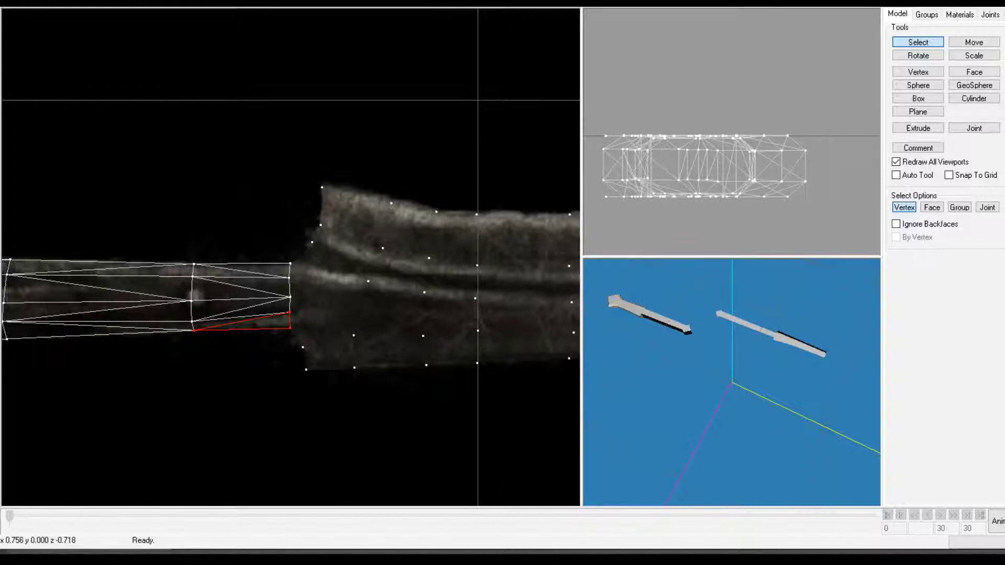
Build two triangular faces from the lower end of the blade-base column to the first inner vertex of the lower blade.
drag(285, 314, 362, 356)
key(f)
drag(280, 303, 362, 344)
key(f)
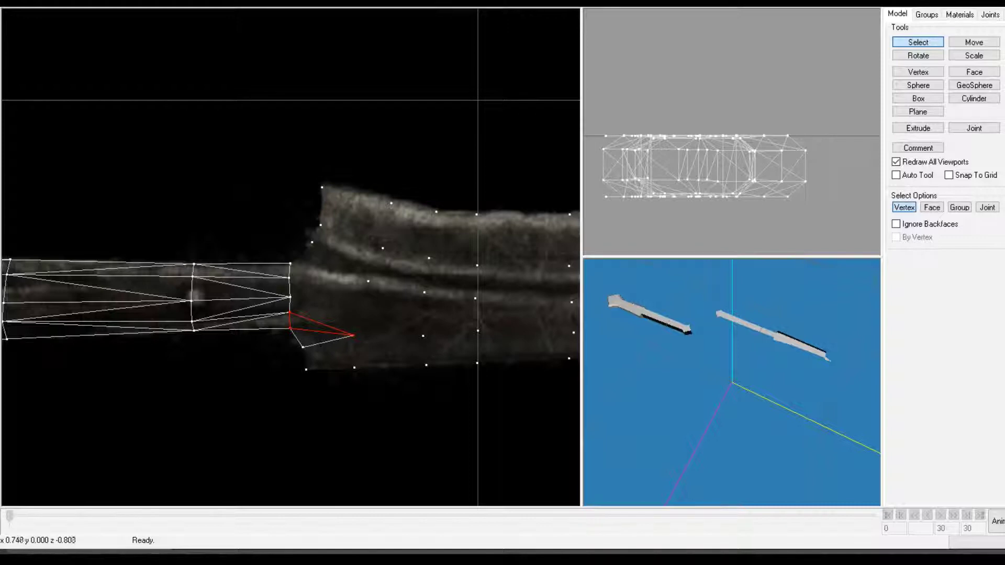
Build four triangular faces joining the blade-base column to the upper outline vertex and the first vertex on the blade's ridge.
drag(276, 233, 320, 282)
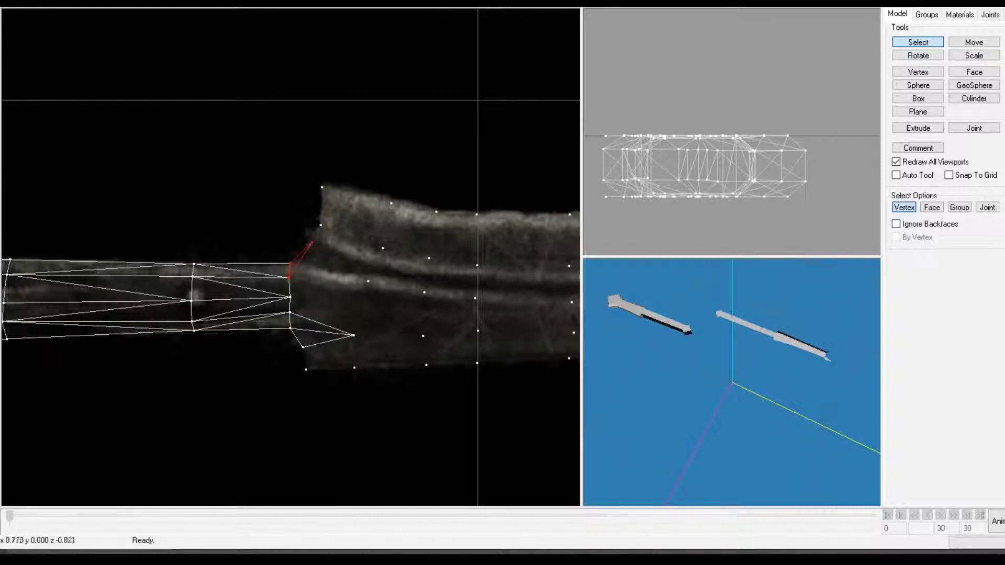
mouse_move(293, 236)
mouse_down()
mouse_move(337, 276)
mouse_move(373, 290)
mouse_up()
shift+drag(276, 269, 377, 315)
key(ctrl+f)
key(ctrl+f)
drag(287, 283, 381, 317)
key(ctrl+f)
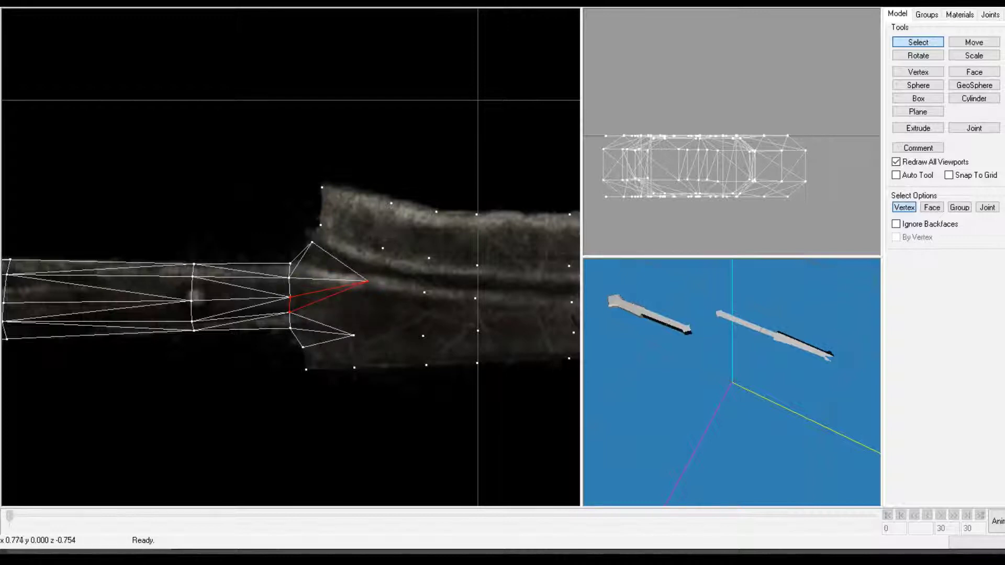
Fill the lower blade between the ridge and the inner vertices with three triangular faces, from the base to the next column.
drag(318, 277, 387, 340)
shift+drag(286, 306, 297, 315)
key(ctrl+f)
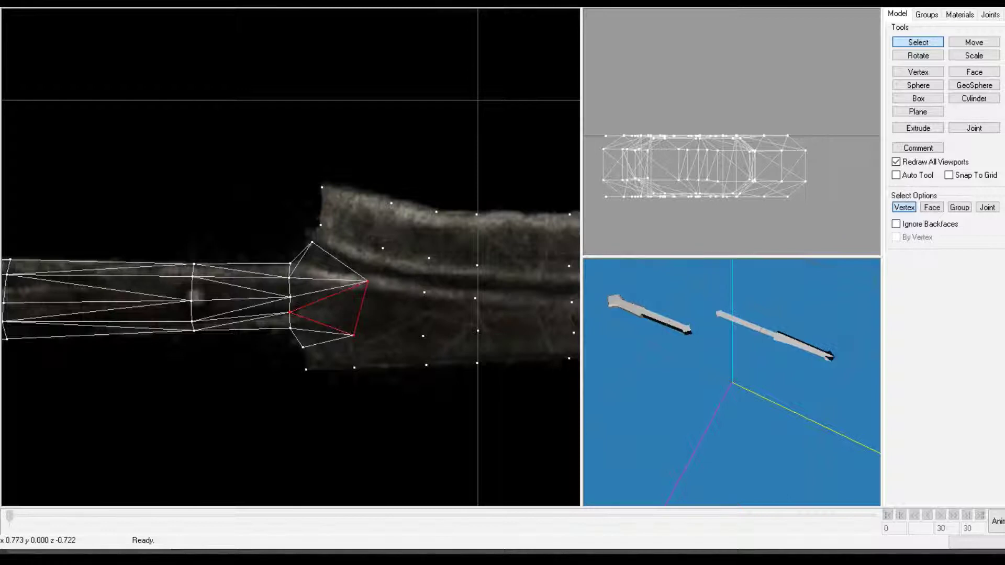
ctrl+drag(410, 340, 326, 325)
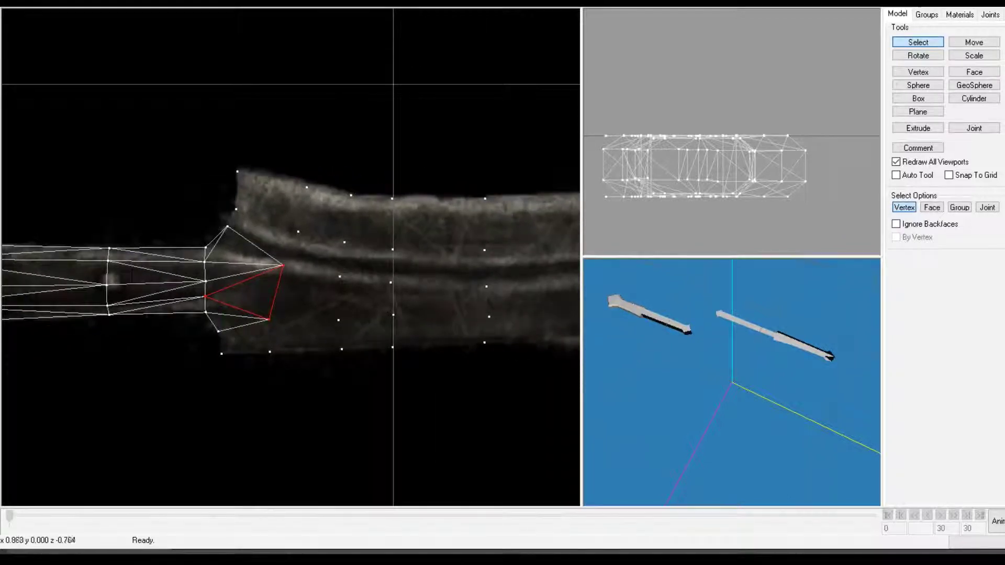
drag(274, 259, 351, 303)
shift+drag(262, 310, 276, 323)
key(ctrl+f)
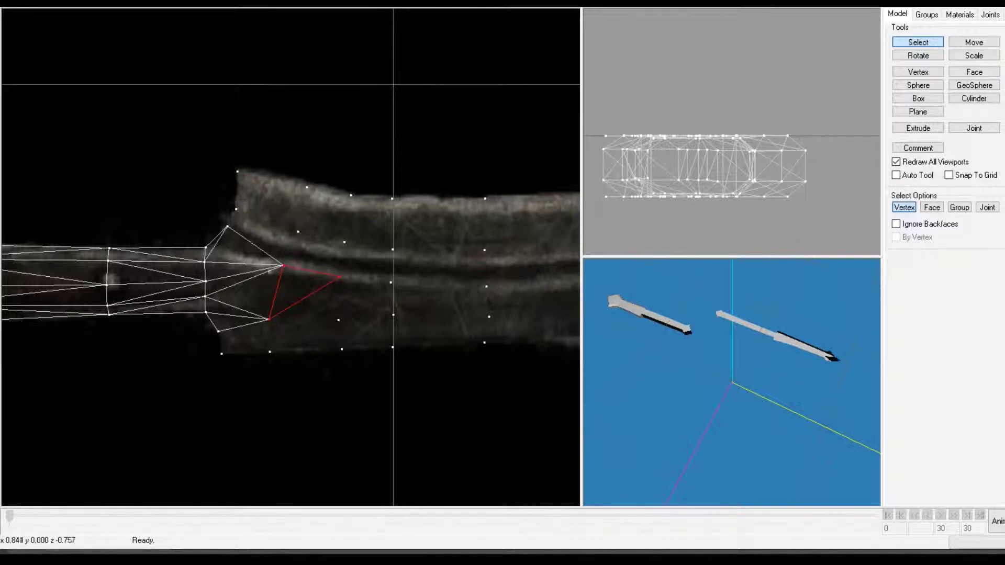
drag(267, 270, 358, 327)
key(ctrl+f)
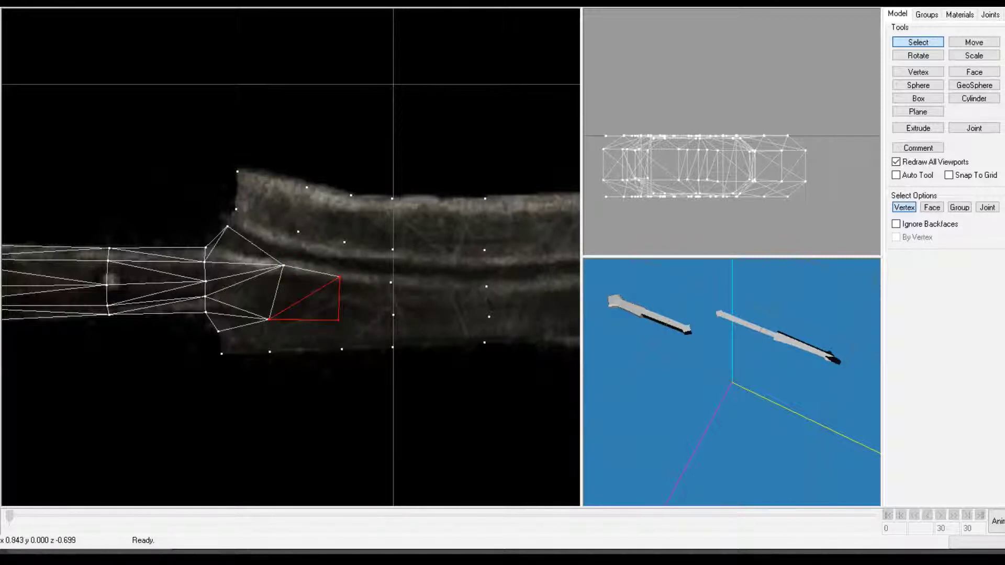
Build four triangular faces along the blade's lower edge, from its base corner to the second inner column.
drag(261, 308, 343, 373)
drag(271, 310, 293, 364)
key(ctrl+f)
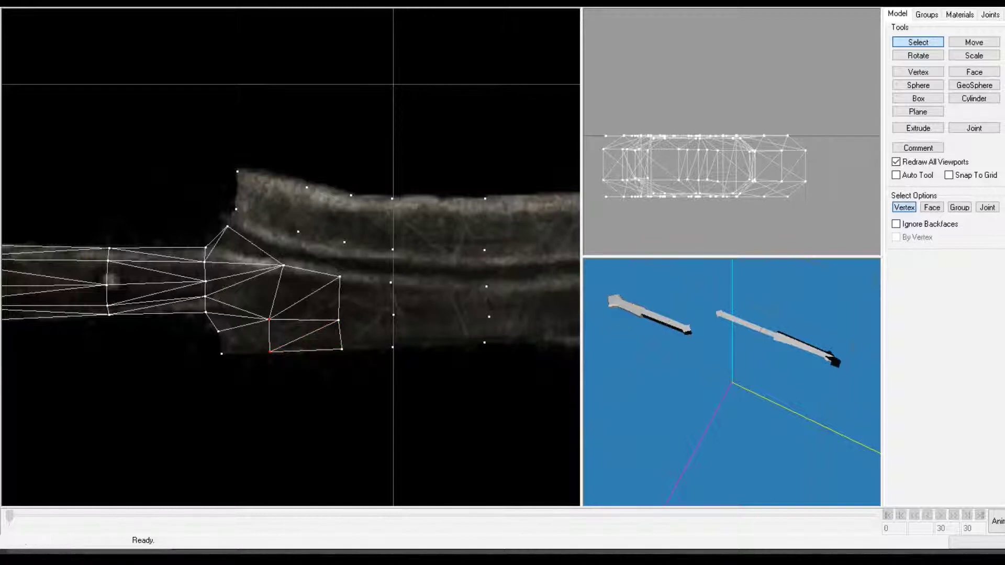
shift+drag(227, 344, 212, 360)
key(ctrl+f)
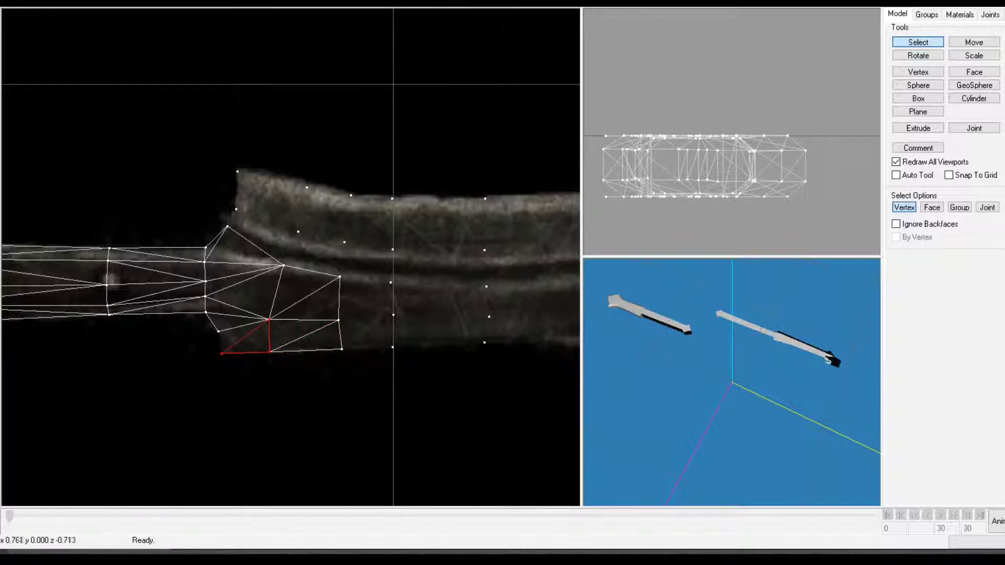
drag(209, 303, 272, 366)
key(ctrl+z)
drag(277, 311, 261, 327)
key(ctrl+f)
Build four triangular faces at the blade's upper base corner, between the first ridge vertex and the top edge.
drag(264, 213, 319, 281)
drag(221, 201, 292, 277)
drag(229, 158, 304, 238)
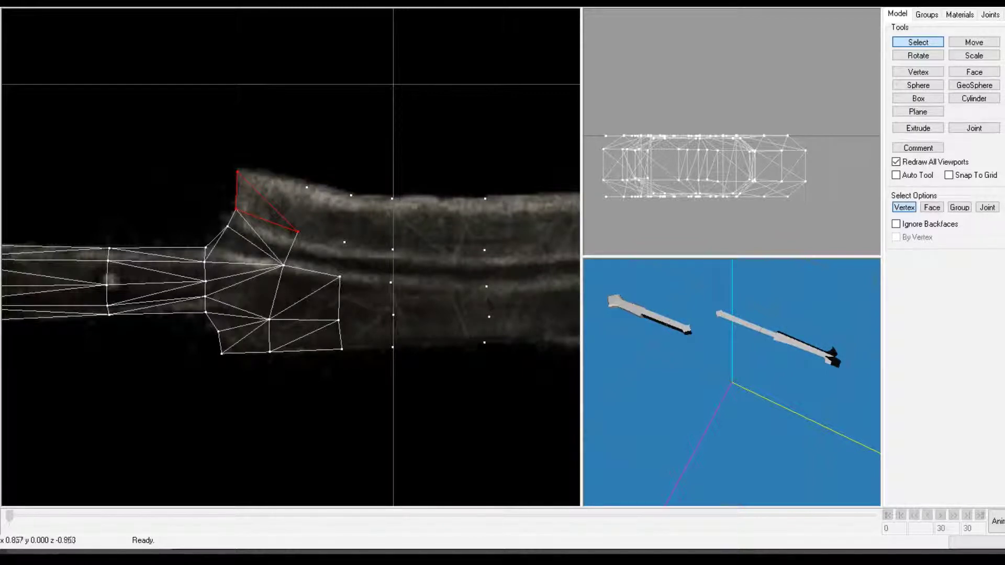
drag(259, 161, 324, 241)
shift+drag(225, 157, 256, 184)
key(ctrl+f)
Extend the blade's upper band to the next vertex column with two triangular faces below the top edge.
ctrl+drag(393, 262, 242, 265)
drag(139, 169, 224, 240)
key(ctrl+f)
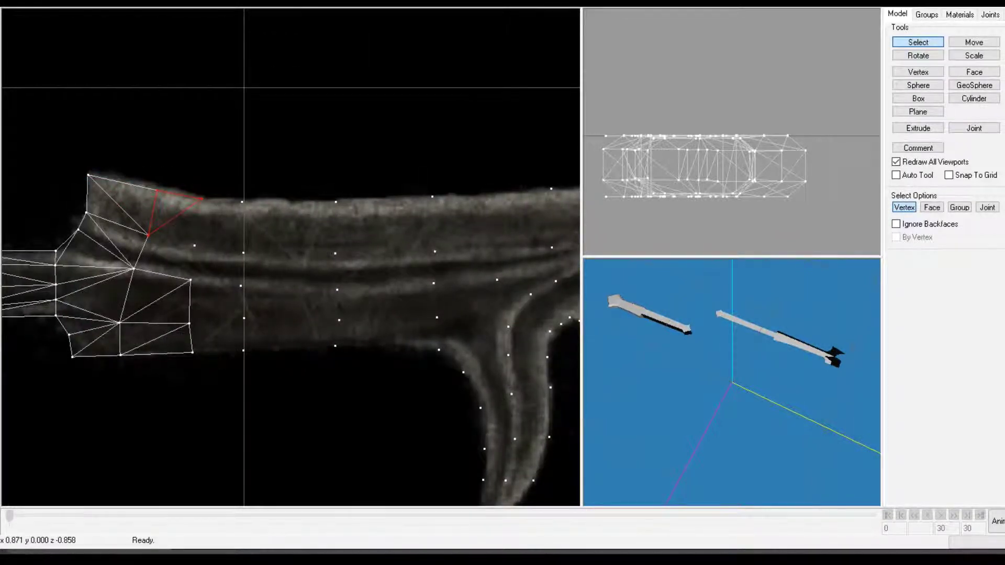
drag(145, 195, 226, 249)
key(ctrl+f)
Build triangular faces along the blade's groove, between the upper inner vertices and the ridge, out to the following column.
drag(115, 214, 213, 274)
key(ctrl+f)
drag(129, 239, 217, 286)
key(ctrl+f)
drag(186, 233, 261, 284)
key(ctrl+f)
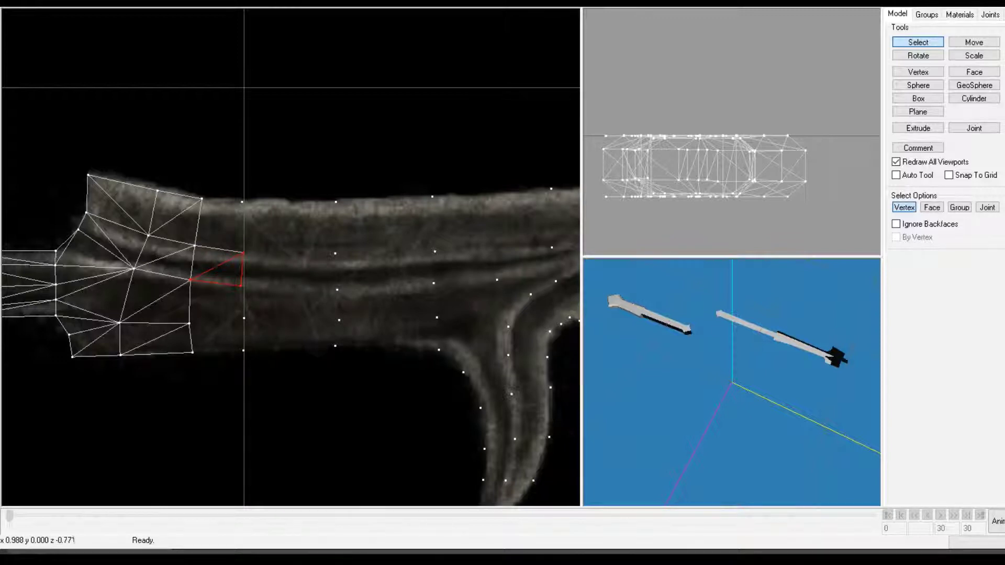
Extend the blade's groove band to the next vertex column with two triangular faces between its upper and lower ridge vertices.
drag(235, 239, 337, 306)
key(ctrl+f)
drag(367, 245, 249, 295)
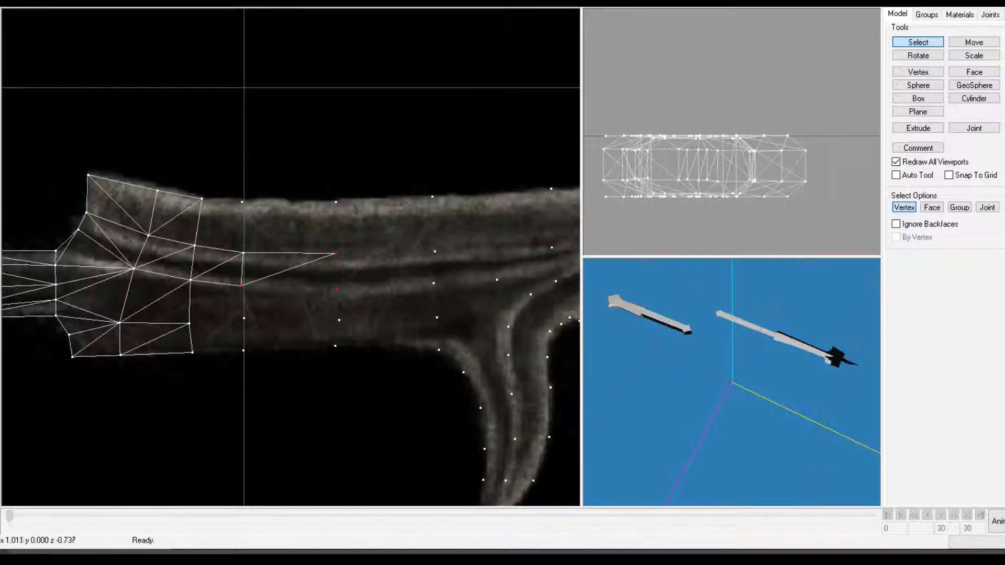
key(ctrl+f)
Extend the blade's upper band by two vertex columns with four triangular faces, level with the end of the groove band.
drag(184, 187, 281, 252)
key(ctrl+f)
drag(263, 253, 263, 254)
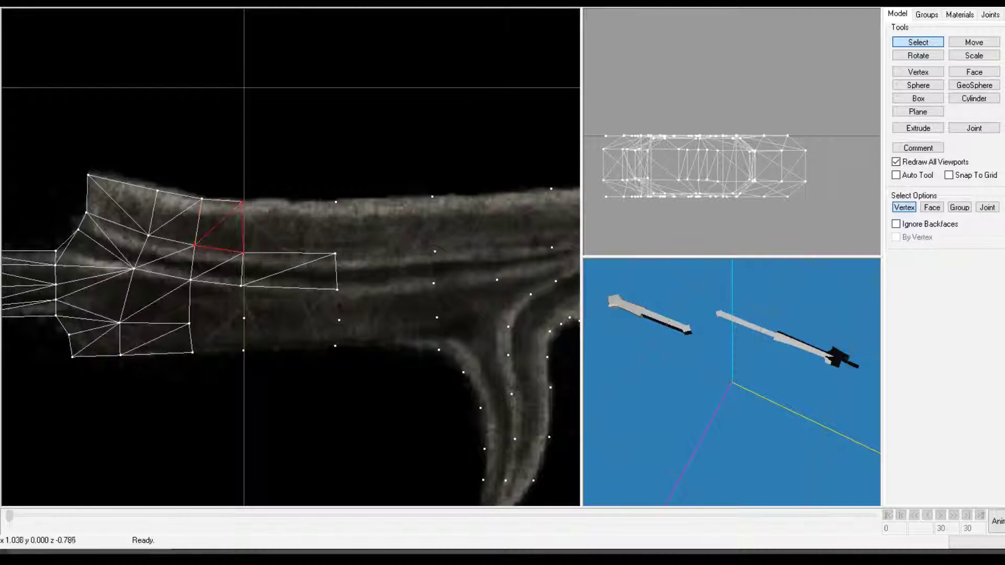
drag(231, 183, 332, 275)
shift+drag(317, 195, 349, 210)
key(w)
drag(300, 188, 359, 267)
shift+drag(232, 242, 269, 265)
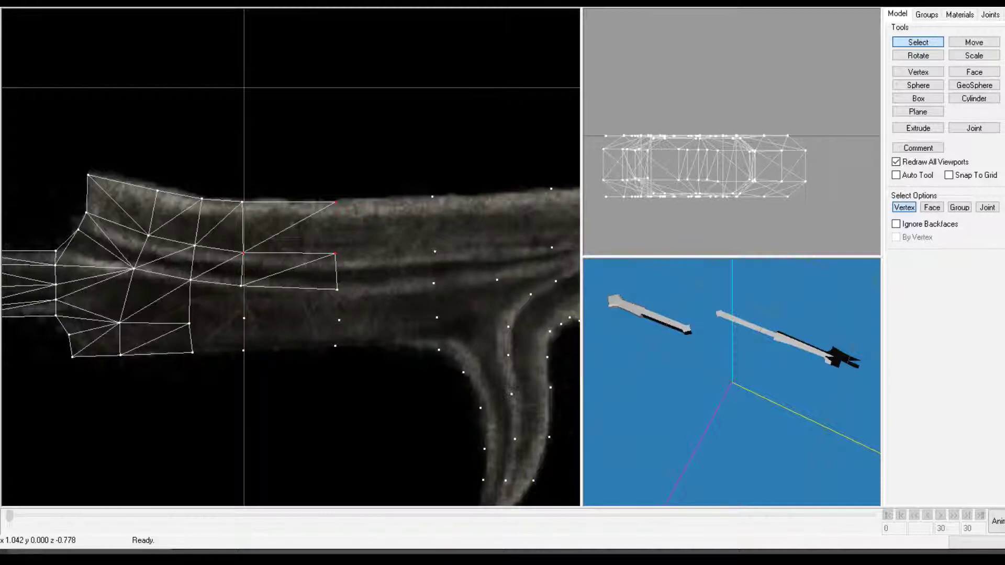
key(ctrl+f)
Build two triangular faces below the blade's top edge, out to the vertex column above the hook's base.
ctrl+drag(413, 260, 303, 284)
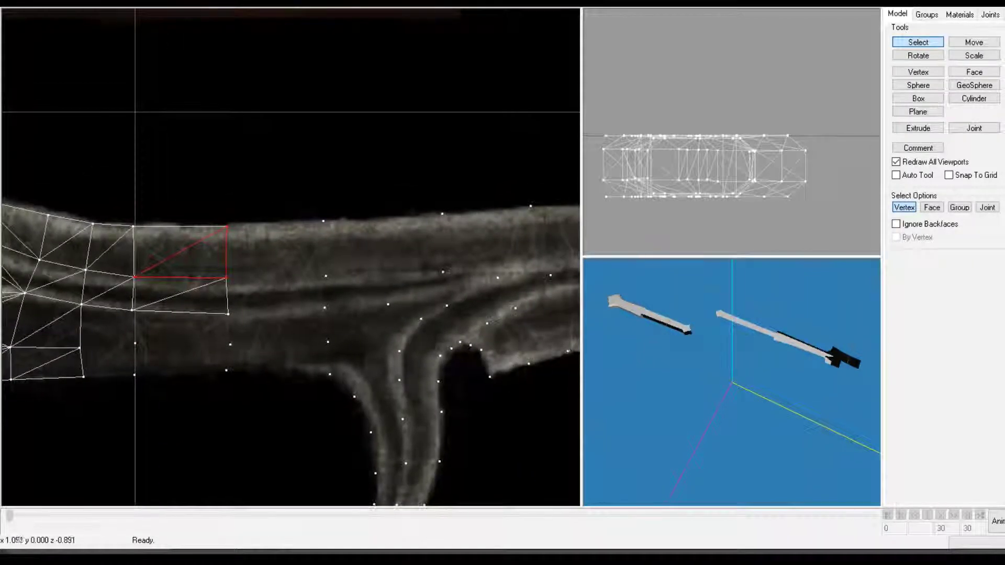
drag(183, 195, 268, 287)
key(ctrl+f)
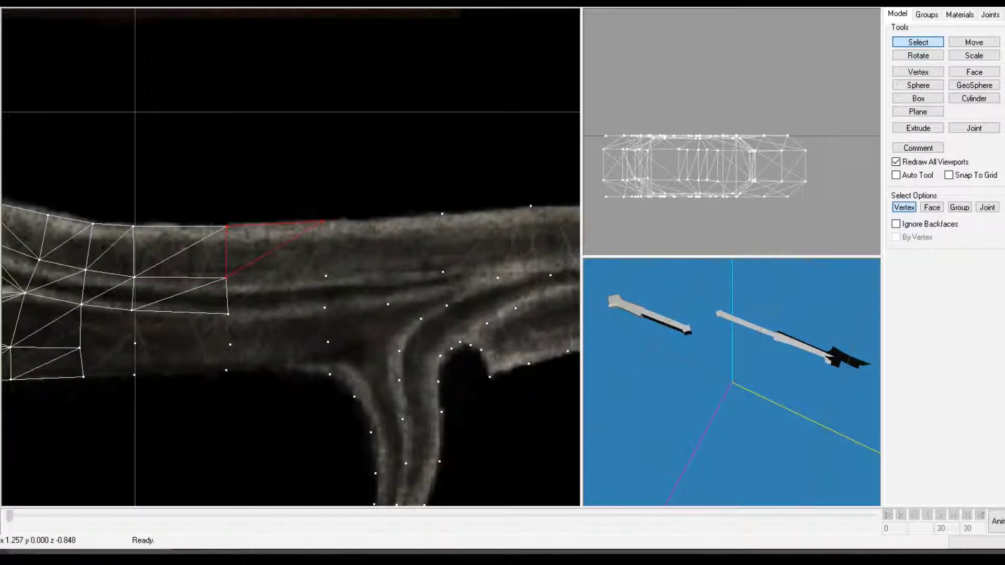
drag(302, 202, 359, 289)
shift+drag(215, 260, 266, 322)
key(ctrl+f)
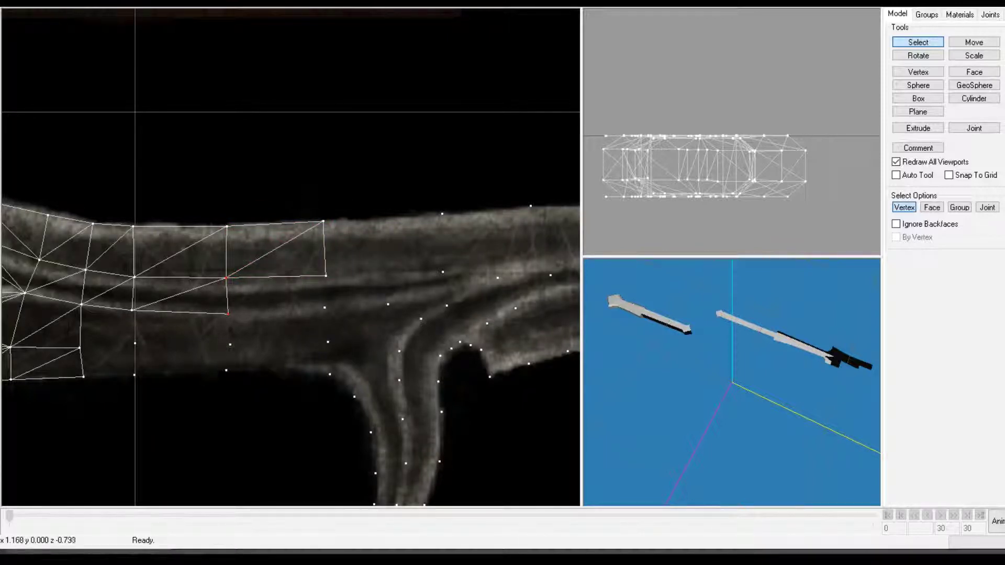
Build two triangular faces in the groove below the last upper-band section, joining it to the lower ridge vertices.
drag(316, 267, 327, 277)
key(ctrl+f)
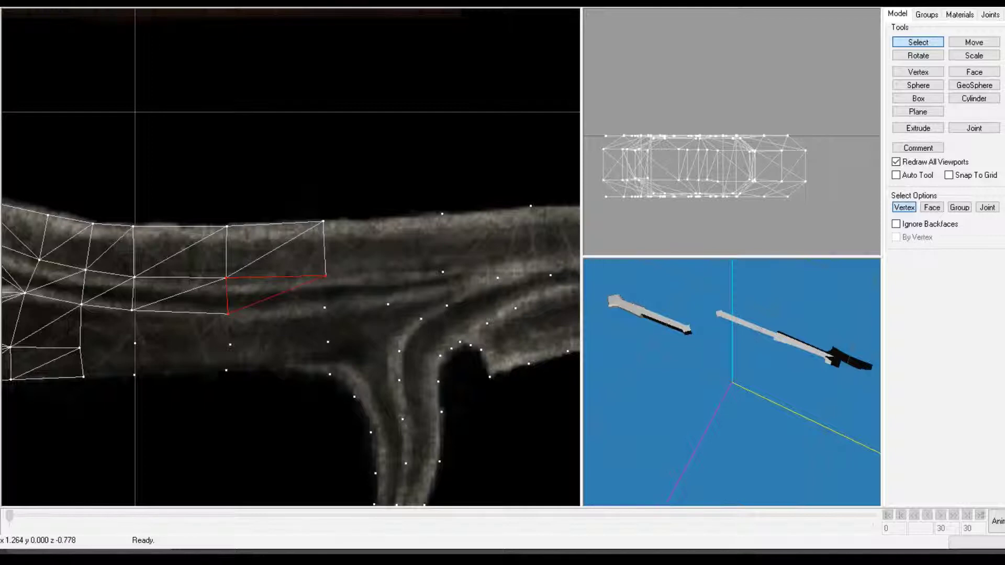
drag(231, 275, 329, 316)
shift+drag(222, 309, 234, 319)
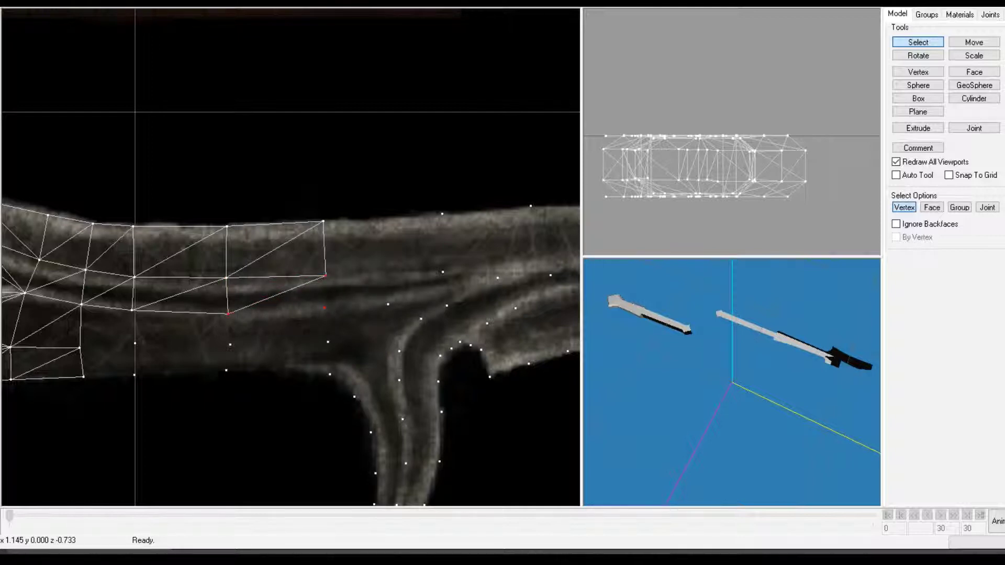
key(ctrl+f)
Build two triangular faces in the band just below the groove, from the second inner column to the third.
middle_drag(221, 318, 273, 304)
drag(119, 281, 186, 345)
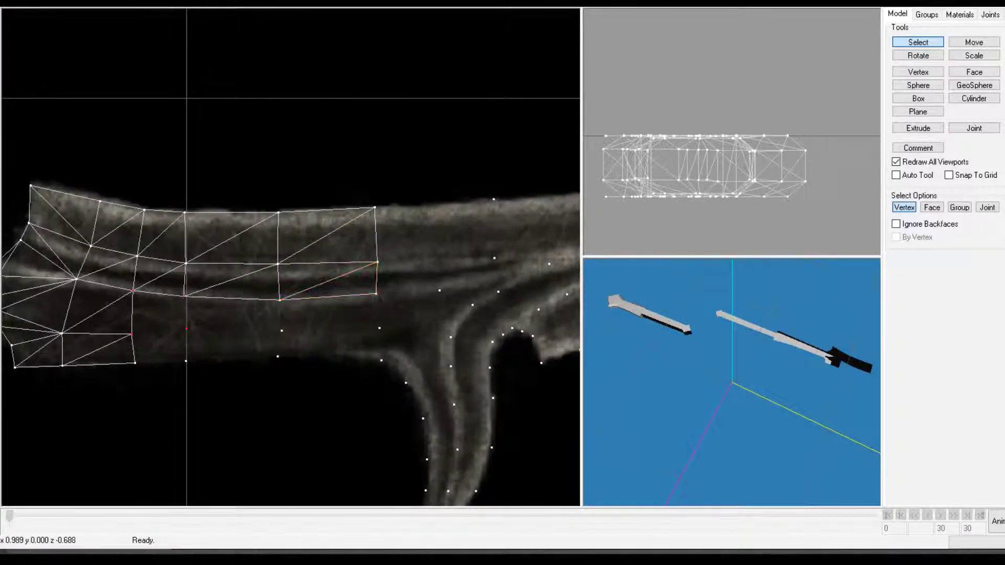
drag(118, 279, 165, 339)
shift+drag(182, 286, 200, 303)
key(f)
mouse_move(785, 371)
mouse_down()
mouse_move(738, 397)
mouse_move(714, 385)
mouse_move(723, 370)
mouse_move(773, 382)
mouse_up()
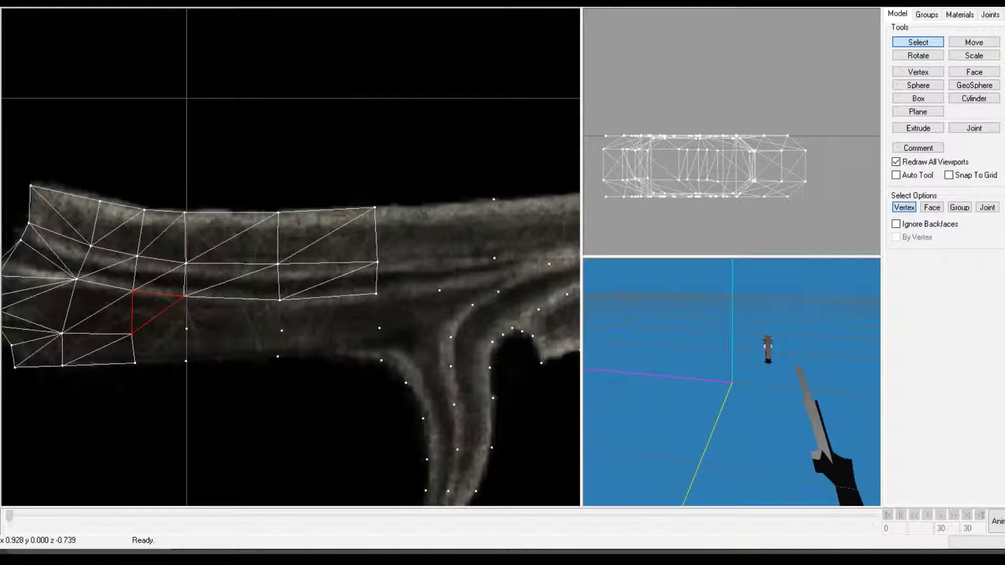
drag(117, 293, 209, 348)
shift+drag(159, 286, 192, 318)
Build two triangular faces along the blade's lower edge, from the second inner column to the third.
shift+drag(121, 329, 179, 369)
key(ctrl+f)
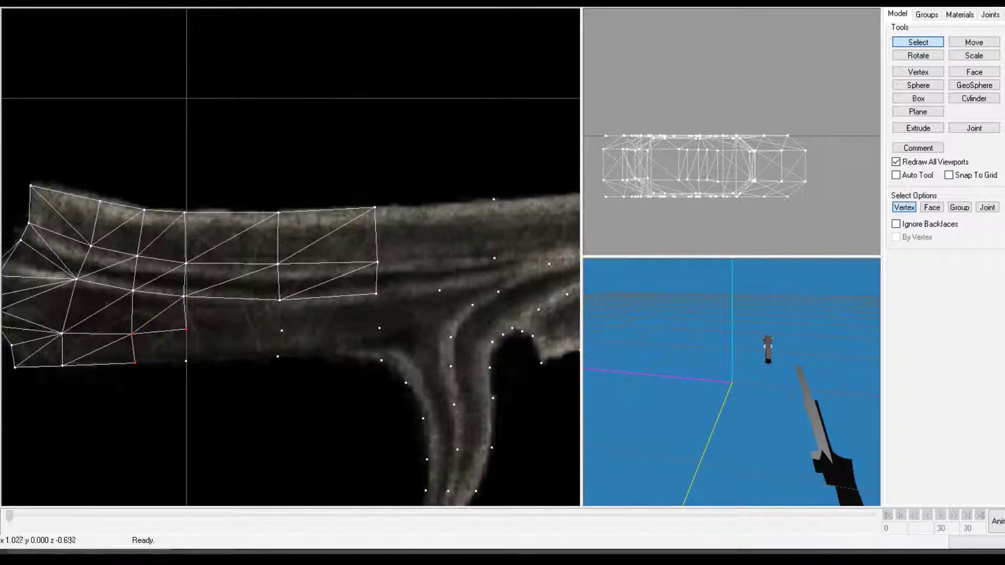
key(ctrl+f)
drag(164, 338, 203, 374)
key(ctrl+f)
Extend both bands below the groove to the fourth inner column with two triangular faces in each band.
drag(175, 283, 280, 346)
key(ctrl+f)
drag(240, 283, 300, 341)
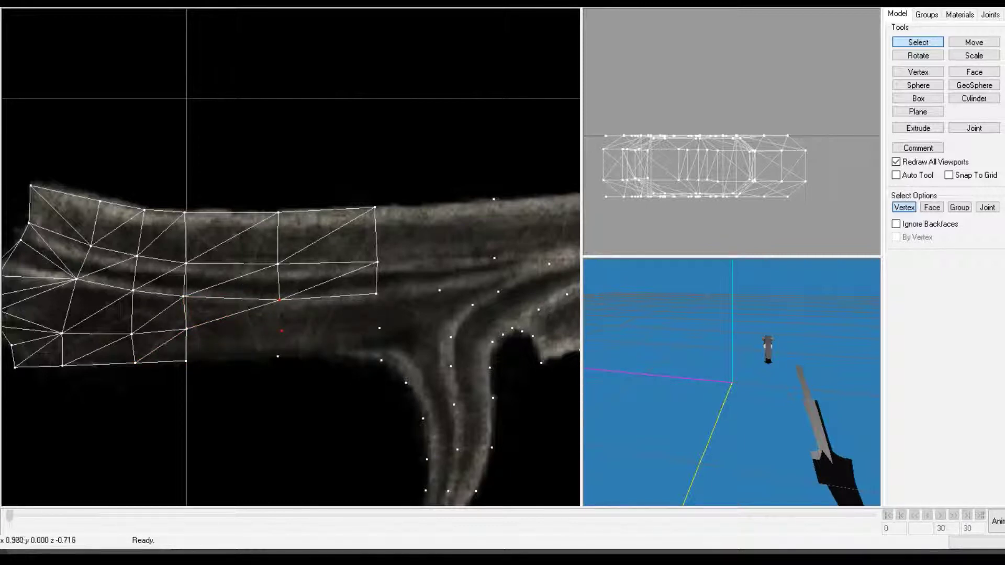
key(ctrl+f)
drag(162, 321, 250, 384)
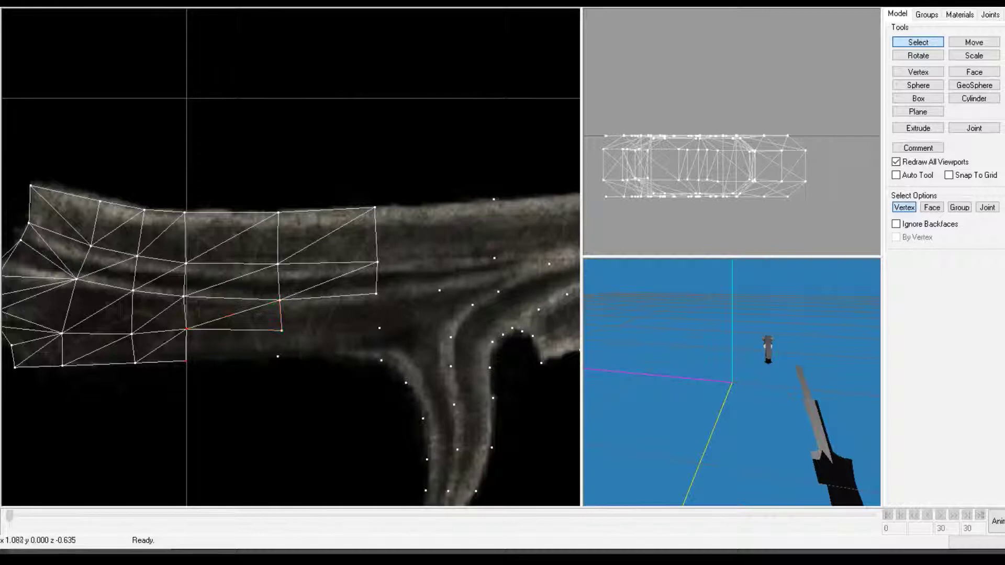
key(ctrl+f)
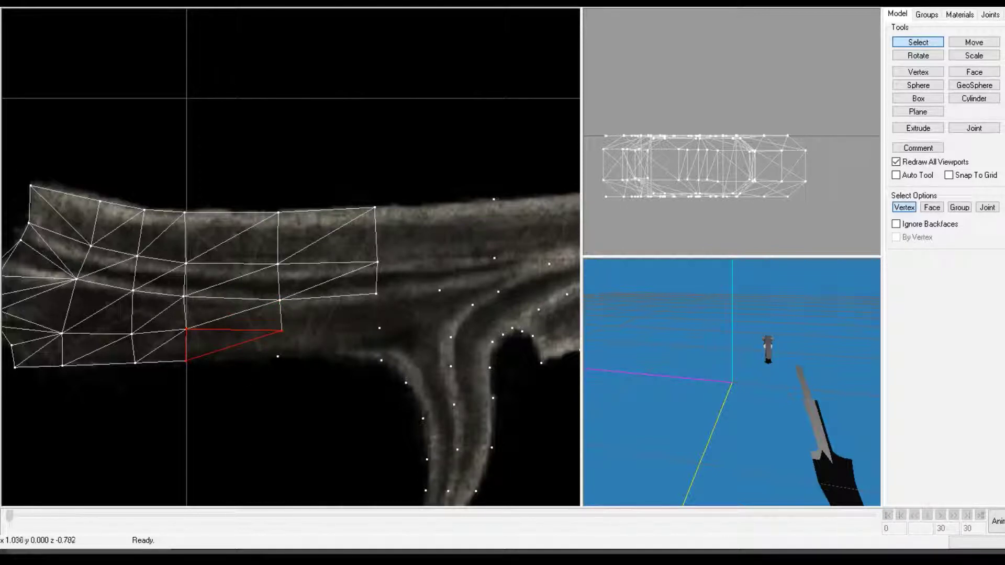
drag(213, 325, 318, 386)
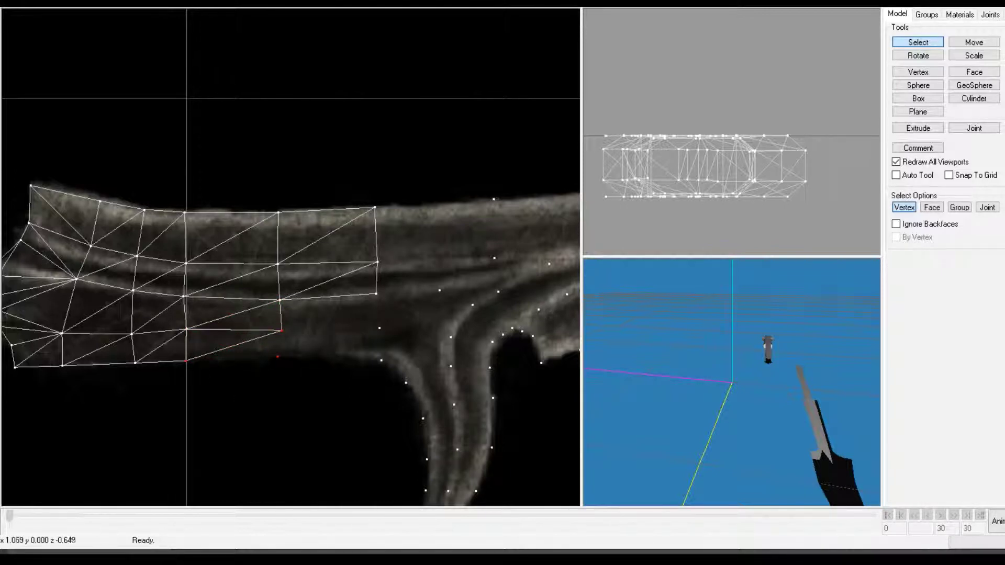
key(ctrl+f)
Extend the two lower bands to the column at the start of the hook with four triangular faces.
drag(267, 285, 333, 345)
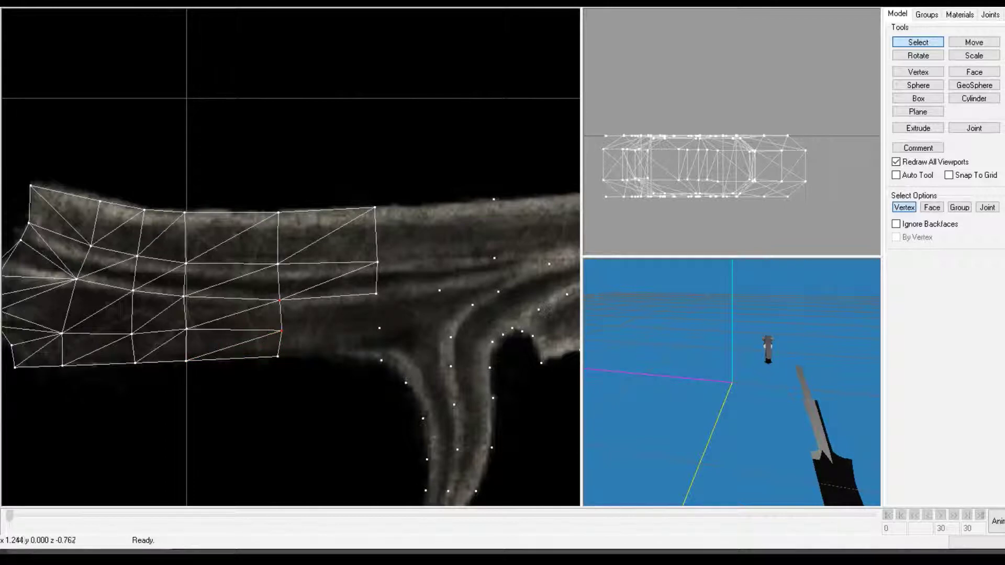
key(ctrl+f)
key(ctrl+f)
drag(260, 318, 326, 373)
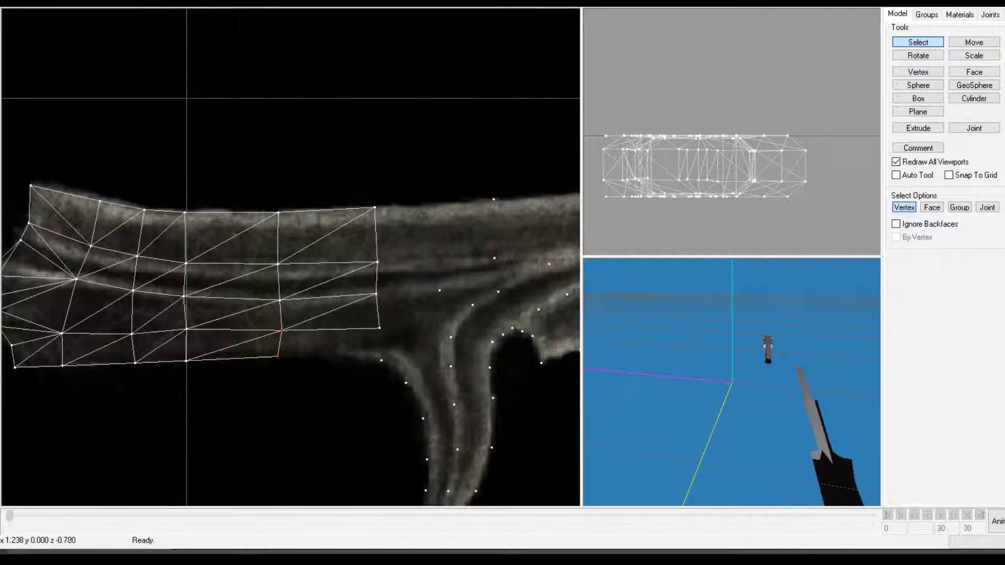
shift+drag(390, 318, 377, 331)
key(ctrl+f)
drag(271, 387, 386, 335)
key(ctrl+f)
Build three triangular faces at the hook's root, between the blade's lower edge and the hook's central ridge.
middle_drag(443, 387, 334, 328)
drag(260, 255, 347, 301)
key(ctrl+f)
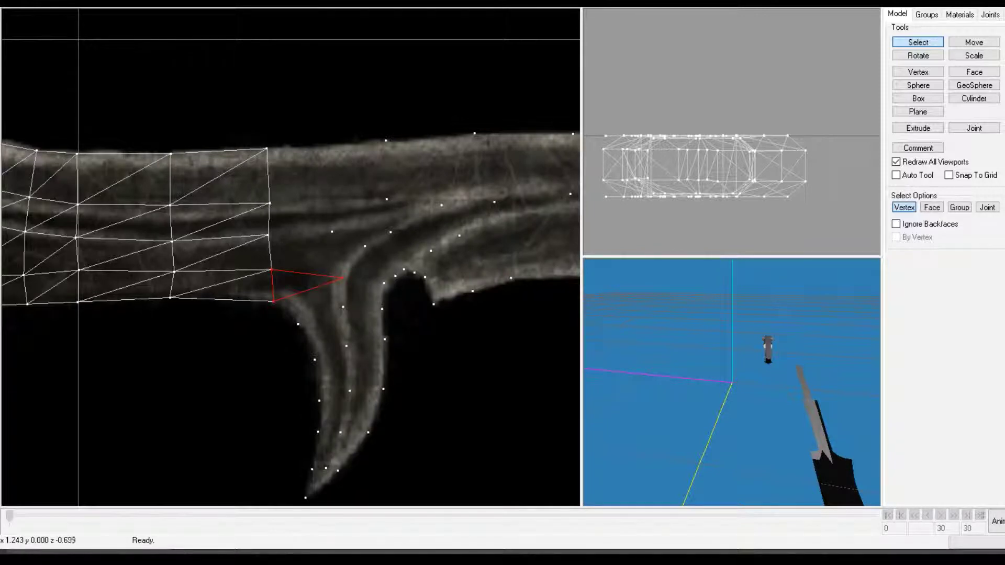
drag(265, 272, 345, 332)
shift+drag(335, 286, 366, 311)
key(ctrl+f)
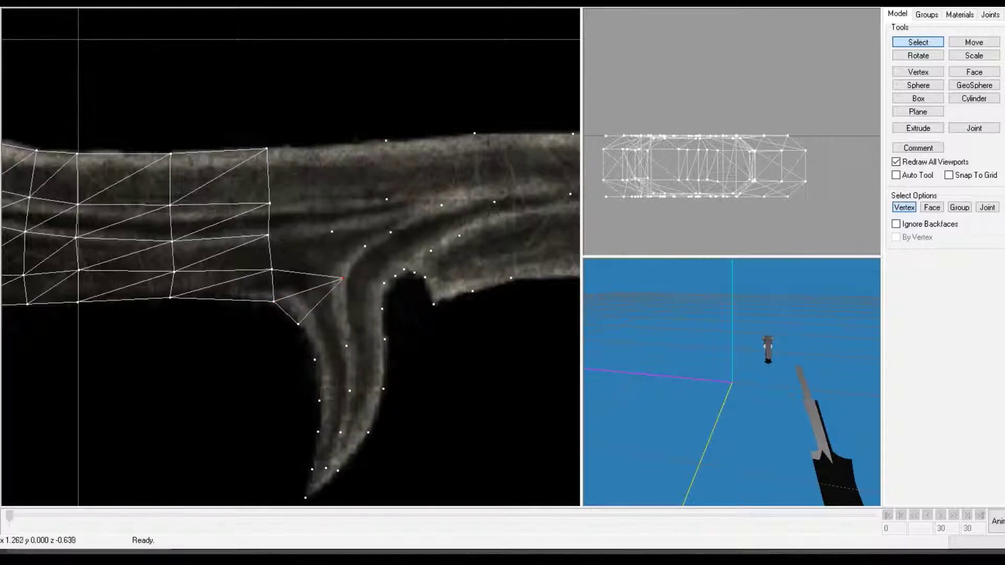
key(ctrl+f)
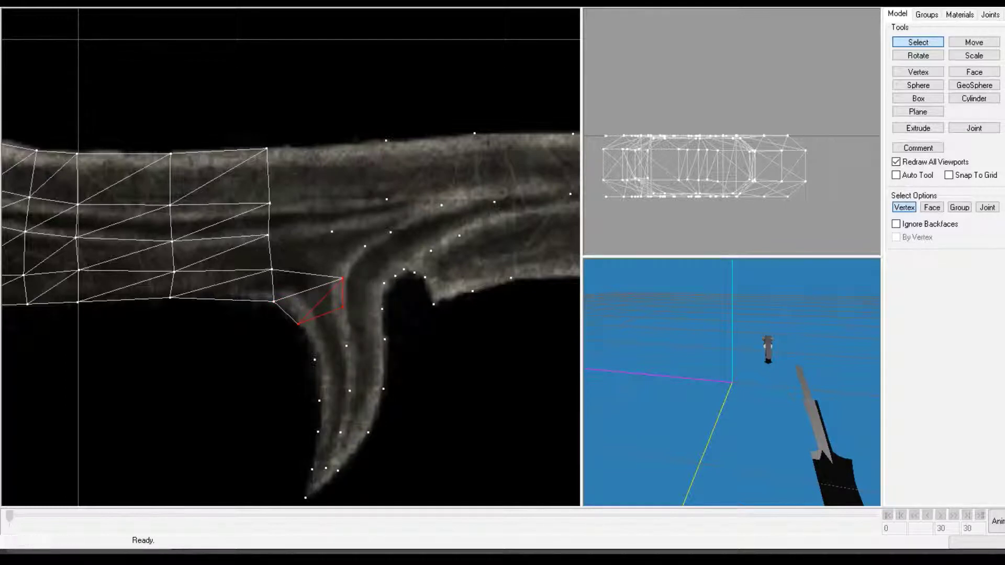
Build triangular faces down the hook's base-side half, between its outer edge and central ridge, for two more vertex rows.
drag(292, 303, 346, 367)
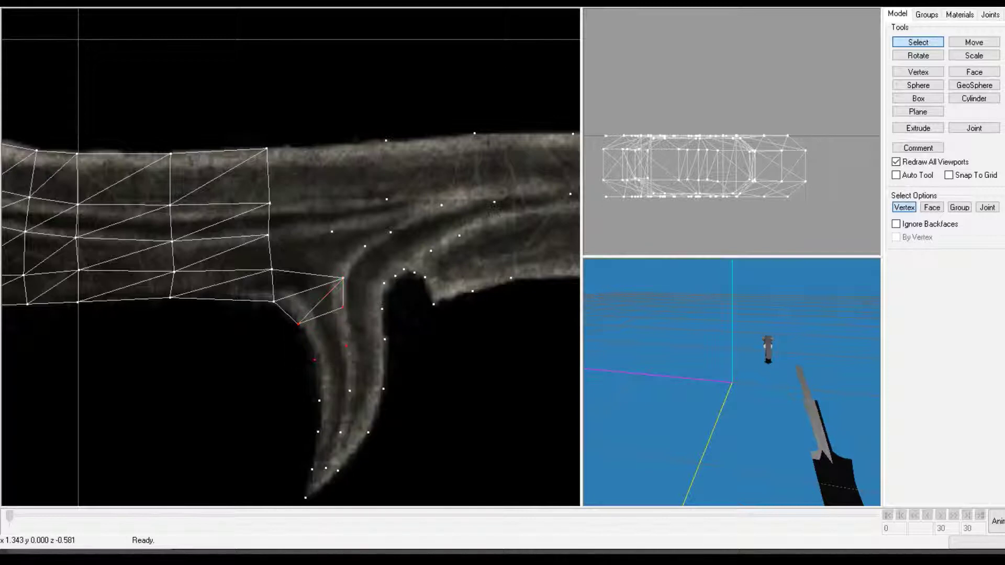
drag(293, 310, 331, 368)
shift+drag(334, 322, 363, 361)
key(ctrl+f)
key(ctrl+f)
drag(301, 336, 340, 418)
key(ctrl+f)
drag(316, 343, 366, 409)
key(ctrl+f)
Continue the triangular faces down the hook's narrow end from the lower ridge vertices to its tip.
drag(296, 376, 348, 437)
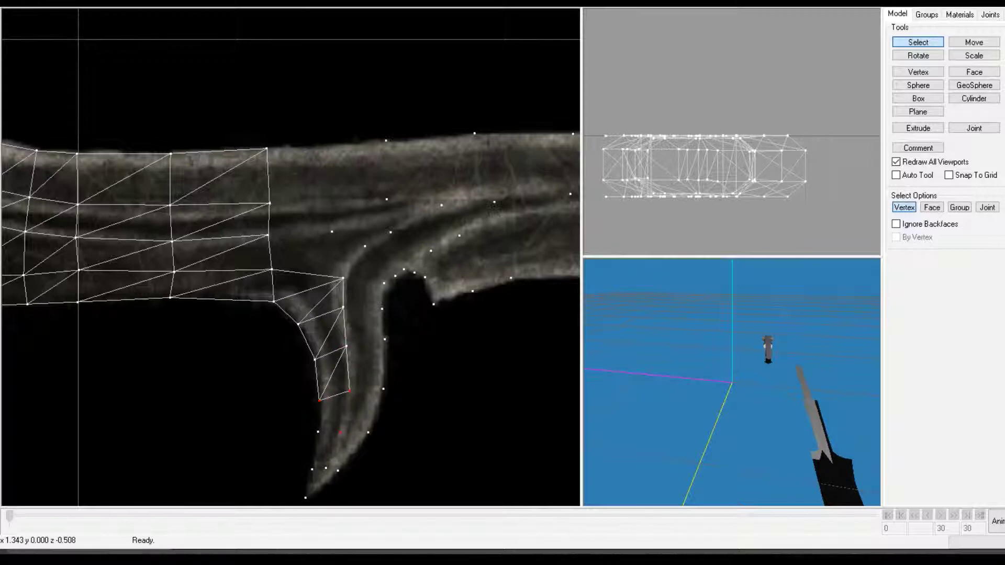
drag(295, 383, 348, 469)
key(ctrl+f)
drag(290, 416, 332, 498)
key(ctrl+f)
ctrl+drag(357, 431, 329, 383)
drag(291, 413, 299, 469)
key(ctrl+f)
Build triangular faces just above the hook's tip, joining the central ridge to the edge facing the notch.
drag(292, 376, 319, 439)
drag(311, 377, 360, 433)
key(ctrl+f)
drag(307, 338, 346, 404)
key(ctrl+f)
drag(315, 325, 379, 397)
key(ctrl+f)
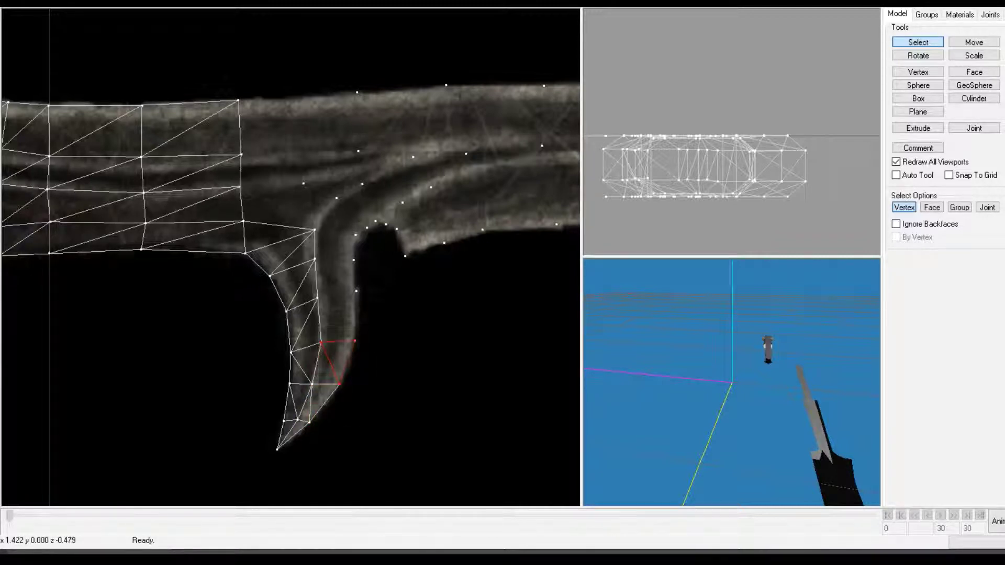
Build triangular faces up the hook's notch-side half, between its central ridge and edge, to the top of the hook.
drag(311, 292, 375, 364)
key(ctrl+f)
drag(314, 275, 395, 335)
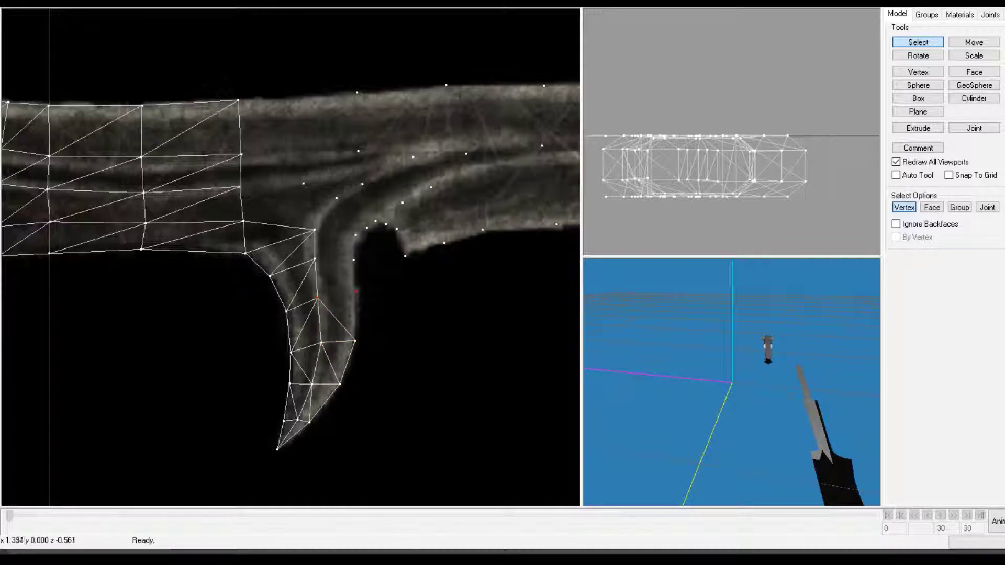
key(ctrl+f)
drag(310, 252, 325, 313)
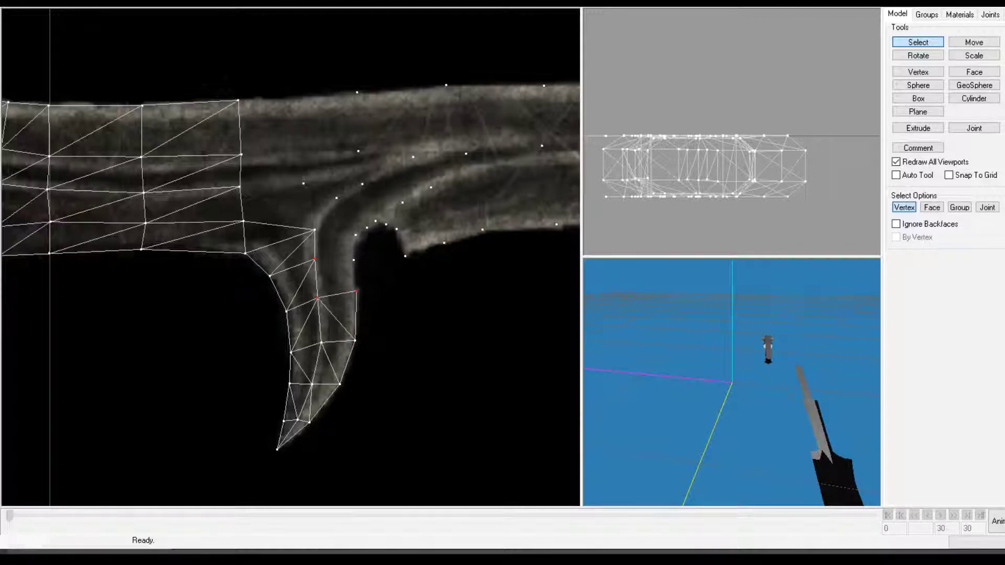
key(ctrl+f)
drag(312, 244, 375, 294)
key(ctrl+f)
drag(306, 219, 358, 269)
drag(308, 215, 360, 263)
key(ctrl+f)
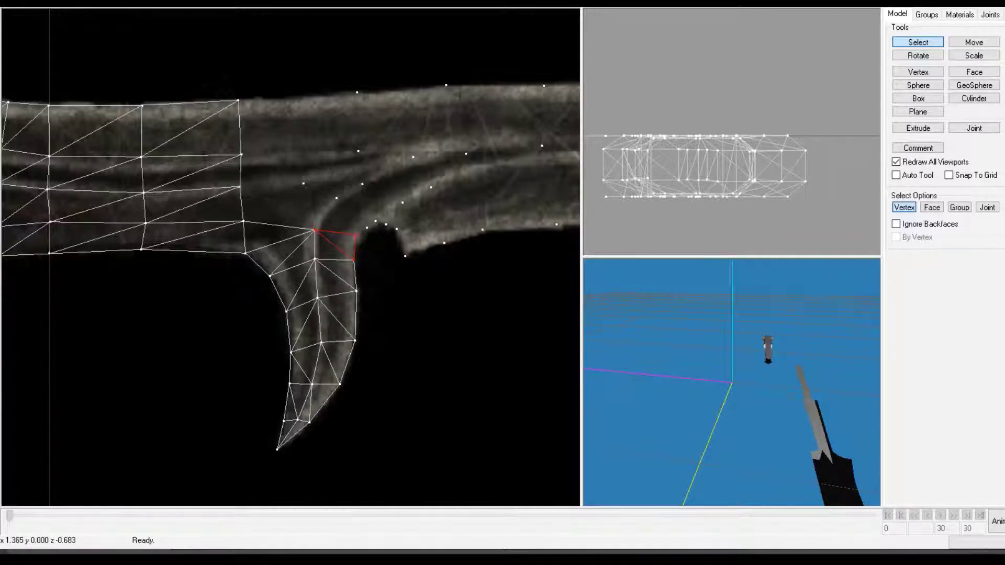
Fill the area between the blade's last lower column and the hook's curved ridge with four triangular faces.
ctrl+drag(346, 146, 358, 197)
drag(233, 232, 287, 286)
key(ctrl+f)
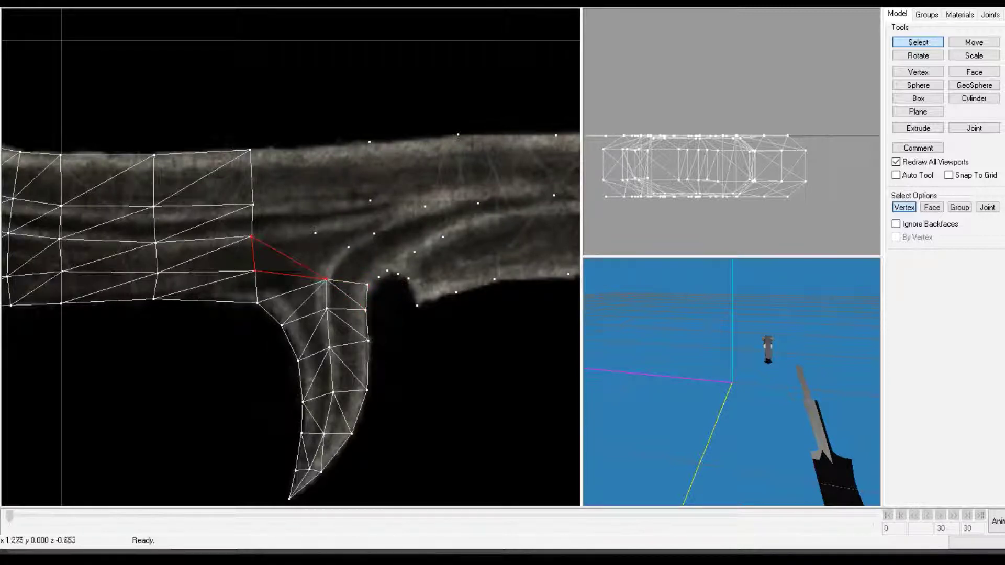
drag(241, 220, 334, 295)
key(ctrl+f)
drag(310, 222, 352, 291)
key(ctrl+f)
drag(312, 210, 381, 258)
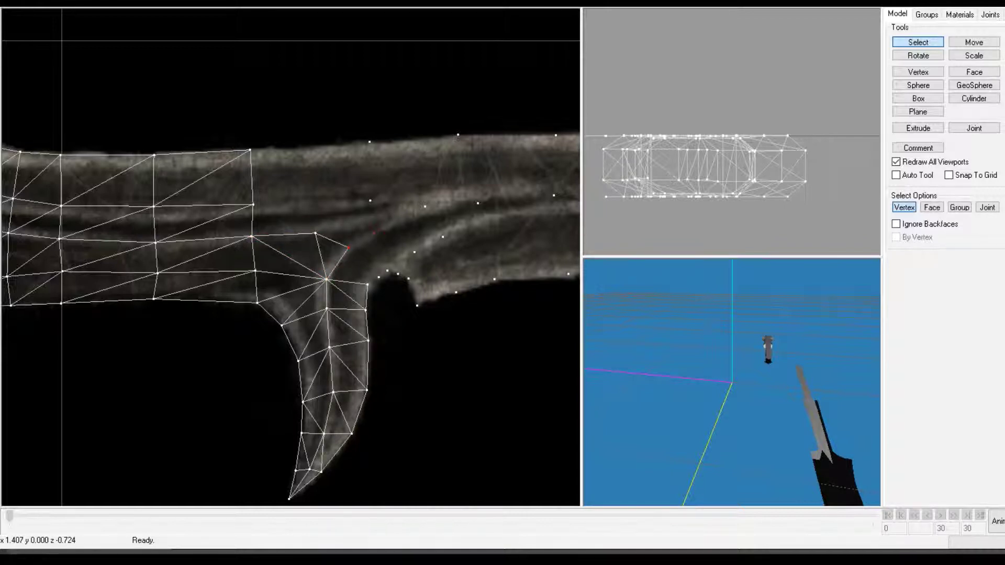
drag(300, 203, 398, 267)
key(ctrl+f)
Build triangular faces from the hook's curved ridge to the first vertices around the notch.
drag(318, 237, 372, 292)
drag(342, 240, 383, 294)
key(ctrl+f)
drag(342, 227, 384, 283)
key(ctrl+f)
drag(366, 222, 392, 285)
key(ctrl+f)
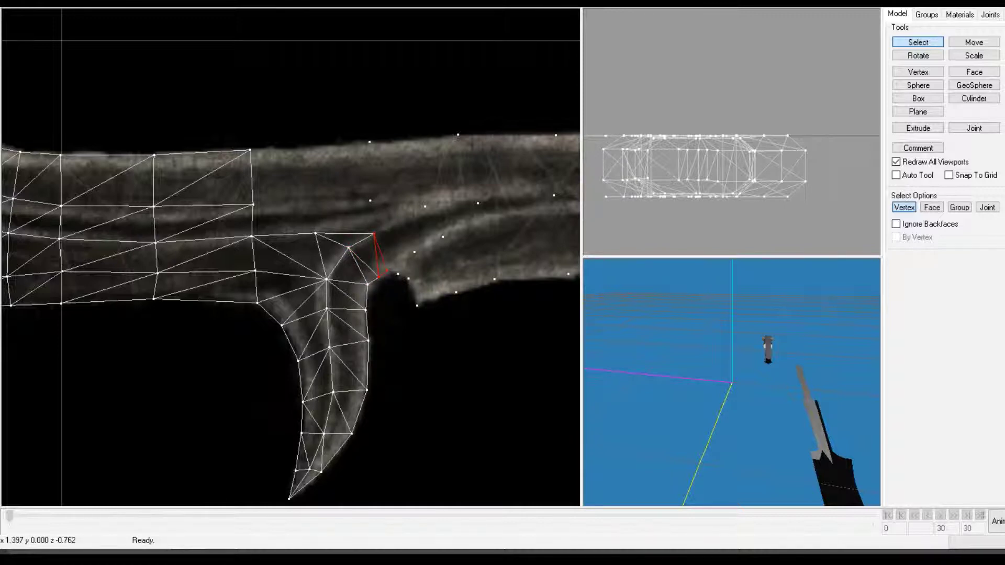
Continue the triangular faces around the notch's far side, up to the first ridge vertex beyond it.
drag(370, 224, 423, 272)
drag(379, 242, 421, 285)
key(ctrl+f)
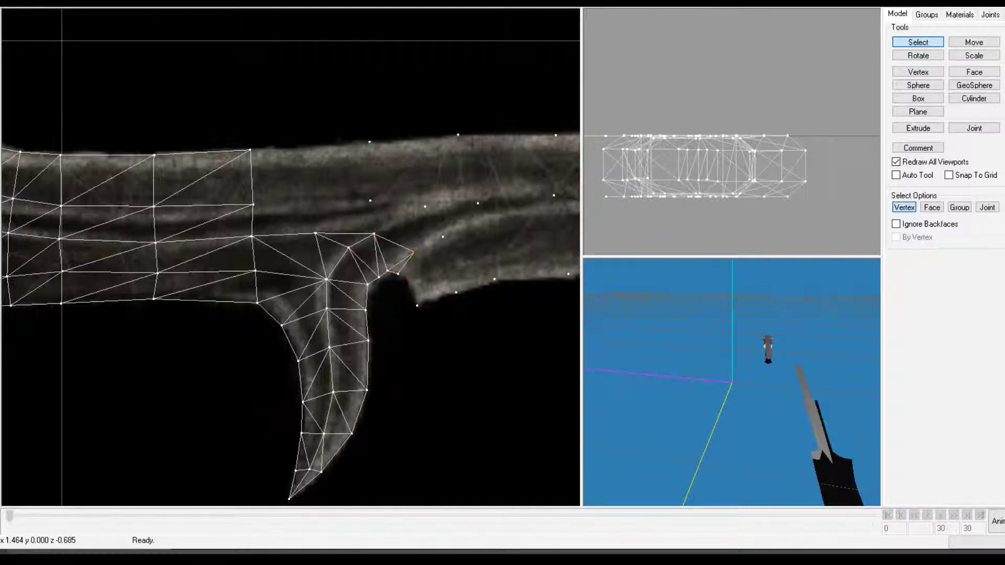
drag(394, 247, 434, 287)
key(f)
Build three triangular faces at the blade's lower corner beyond the notch, between the corner edge and the ridge.
drag(406, 251, 433, 315)
key(f)
drag(409, 246, 458, 325)
key(f)
drag(415, 231, 466, 274)
drag(411, 223, 471, 298)
key(f)
Build four triangular faces beyond the notch, joining the next lower-edge vertex and the upper ridge vertices.
drag(436, 218, 514, 316)
key(f)
drag(439, 189, 518, 288)
key(f)
drag(414, 175, 486, 235)
drag(388, 201, 458, 267)
key(f)
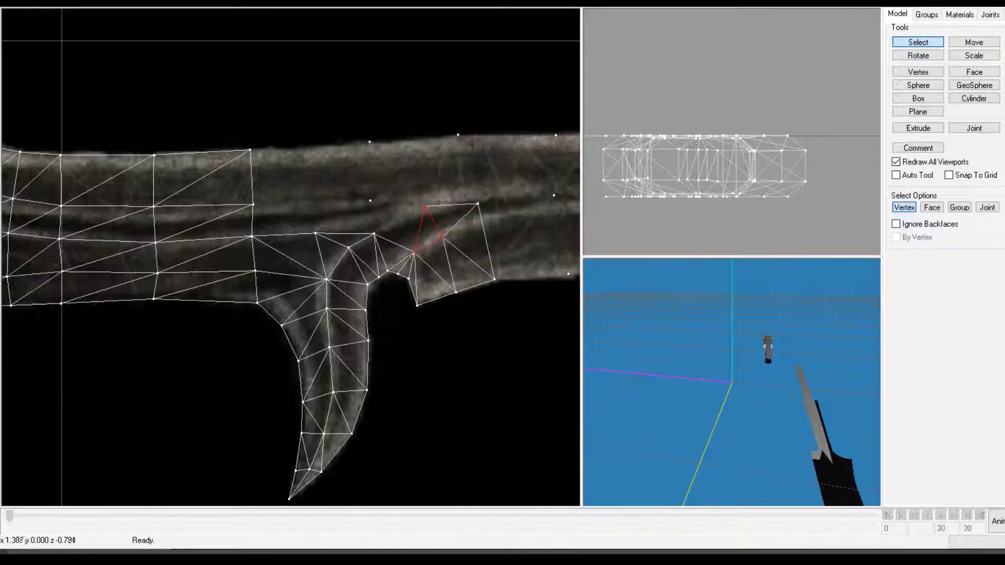
Fill the groove above the notch with three triangular faces between the hook's curved ridge and the upper ridge vertices.
drag(361, 201, 435, 259)
key(f)
drag(360, 185, 438, 242)
key(f)
drag(306, 183, 391, 243)
key(f)
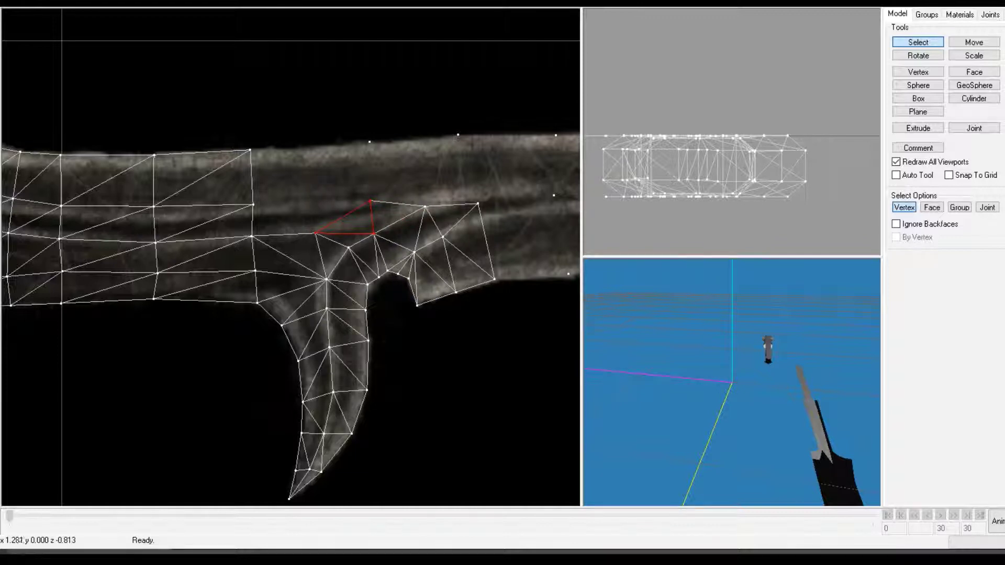
Close the remaining groove gap above the hook's root with two triangular faces back to the finished blade section.
drag(279, 187, 300, 200)
drag(247, 187, 321, 260)
key(f)
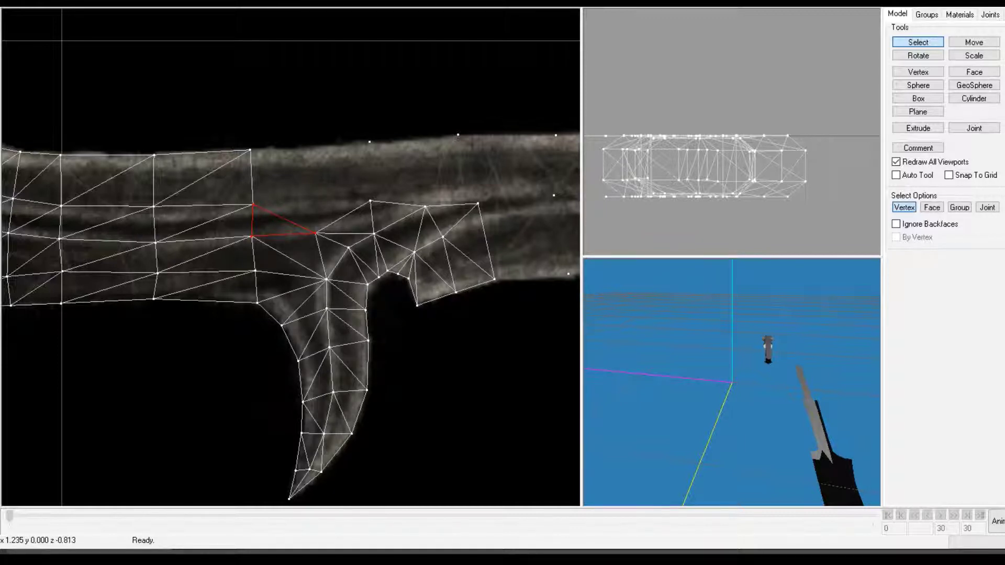
drag(239, 181, 373, 222)
shift+drag(307, 210, 324, 243)
key(f)
drag(233, 101, 369, 212)
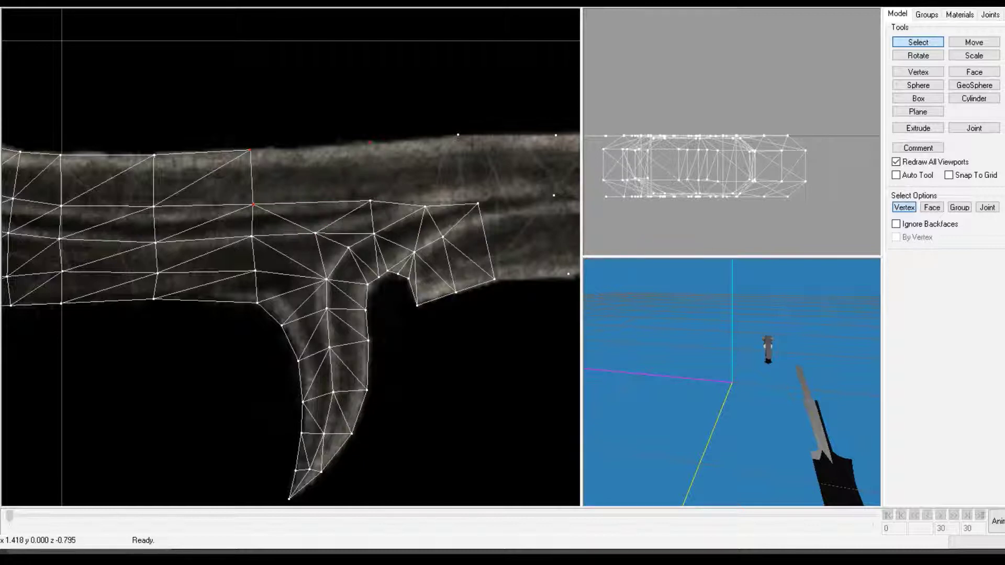
key(f)
drag(334, 114, 393, 211)
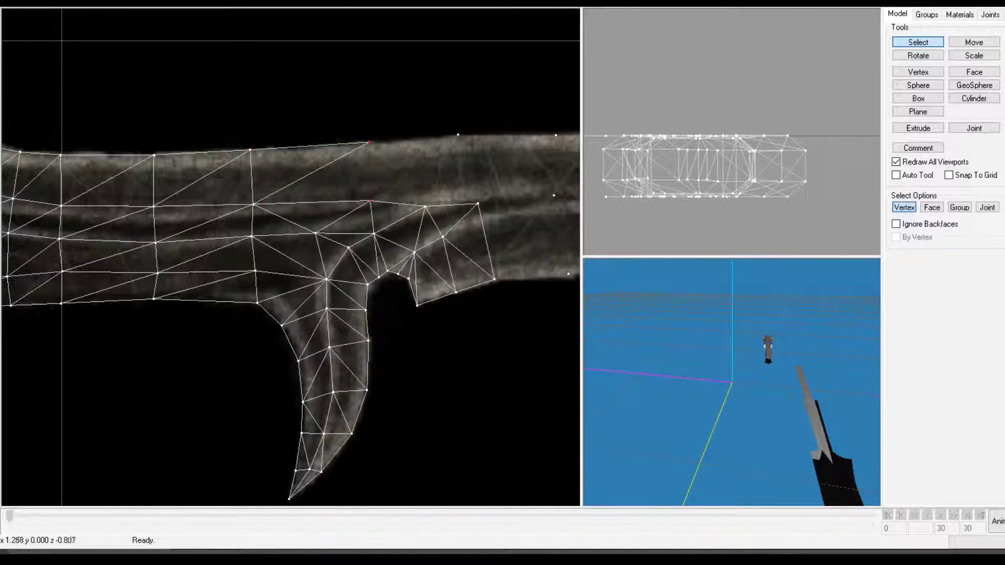
shift+drag(245, 185, 276, 218)
key(f)
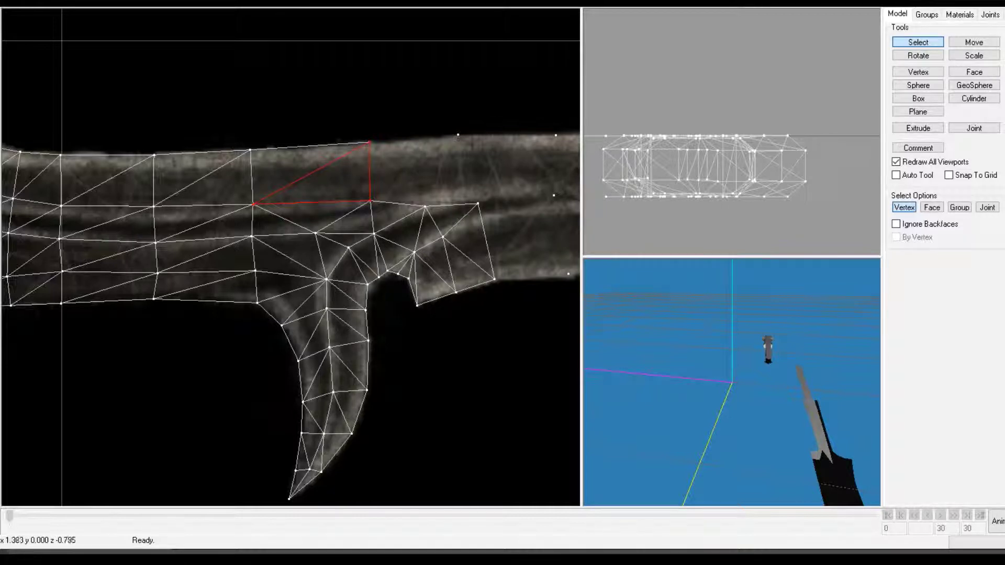
ctrl+drag(401, 208, 259, 256)
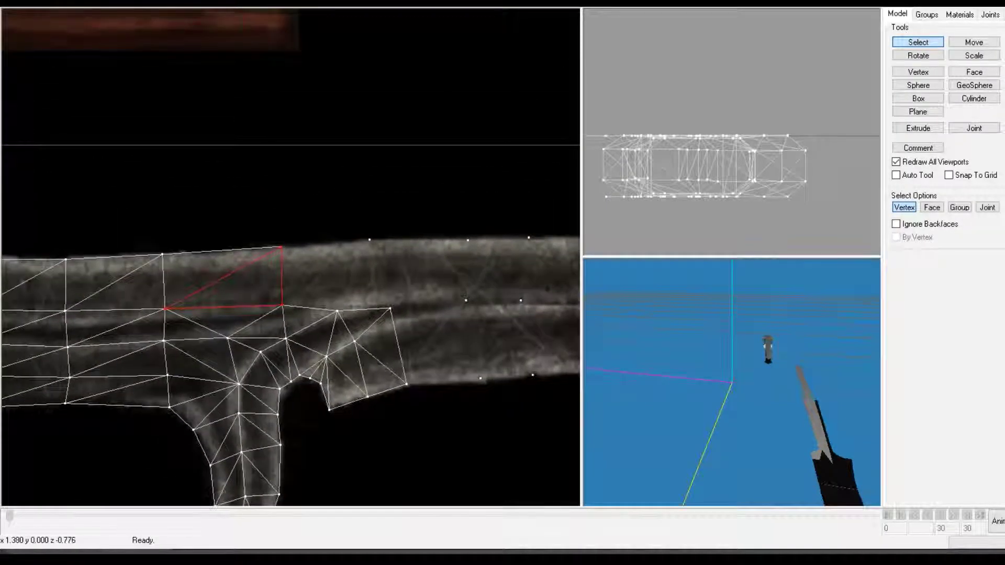
key(ctrl+z)
key(ctrl+z)
key(ctrl+z)
key(ctrl+z)
key(ctrl+z)
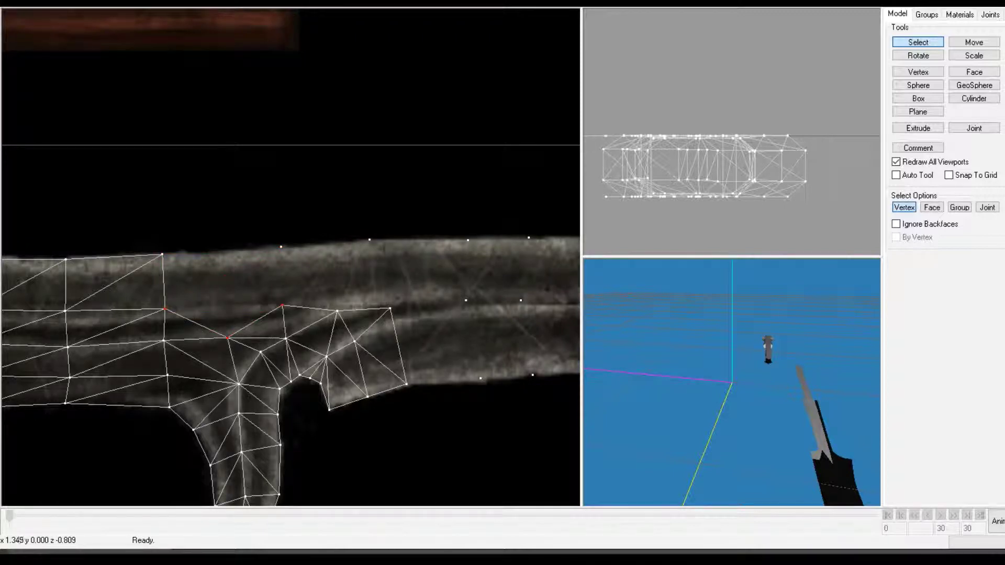
Add a groove vertex and an upper-edge vertex above the hook's root, and join them to the finished blade section with two triangular faces.
click(918, 71)
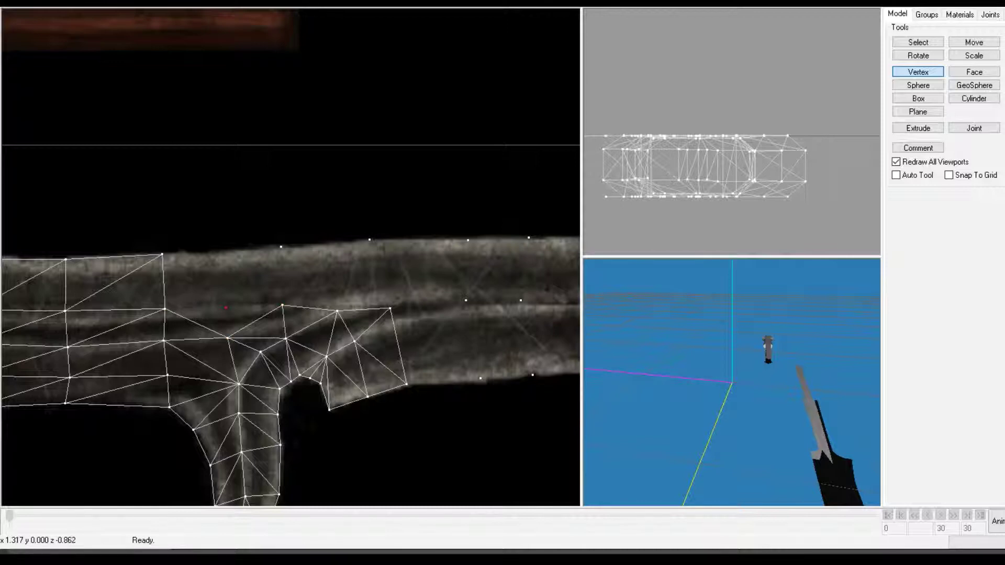
click(917, 42)
drag(117, 225, 225, 317)
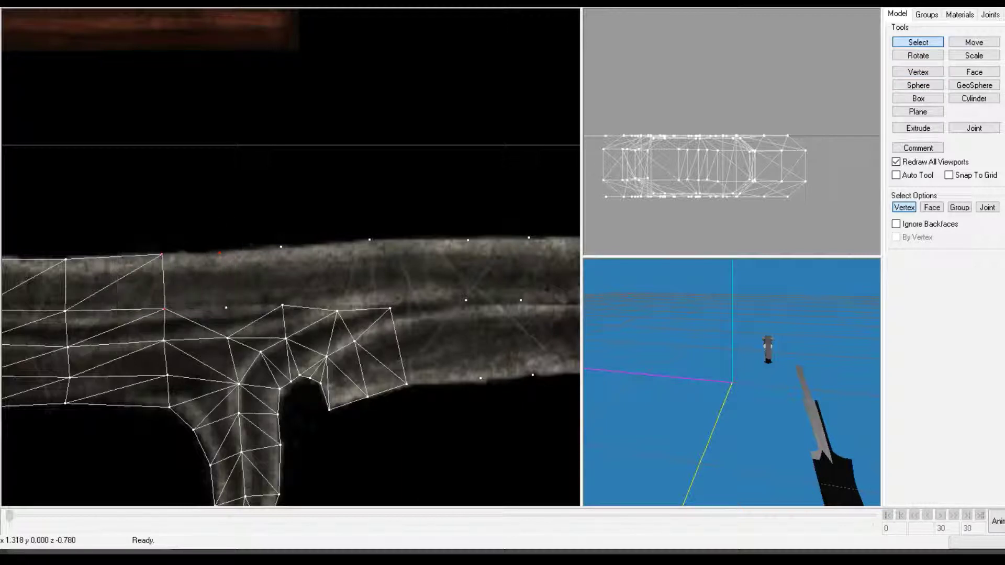
key(f)
drag(160, 244, 238, 317)
drag(242, 247, 161, 322)
drag(246, 239, 193, 330)
key(ctrl+shift+f)
Fill the groove beneath the new groove vertex with two triangular faces reaching down to the ridge vertex above the hook's root.
drag(158, 293, 234, 352)
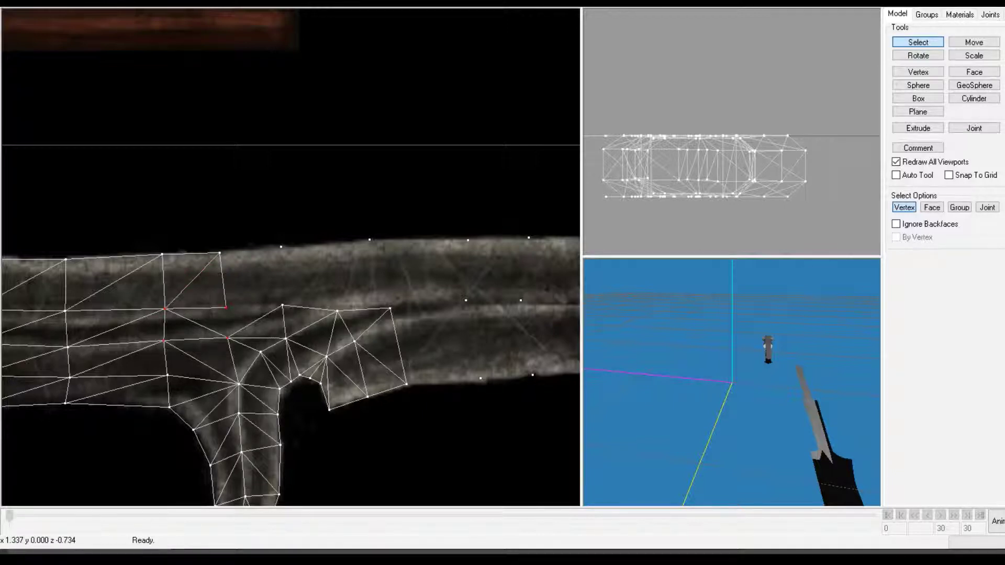
drag(151, 302, 250, 340)
key(ctrl+shift+f)
drag(212, 278, 302, 341)
drag(214, 295, 254, 343)
shift+drag(271, 279, 296, 319)
key(ctrl+f)
Build two triangular faces from the new vertices to the next upper-edge vertex and the groove vertex below it.
drag(213, 248, 269, 313)
drag(206, 227, 282, 320)
key(ctrl+f)
drag(221, 244, 293, 318)
key(ctrl+f)
Build three triangular faces above the notch, joining the next two upper-edge vertices to the ridge vertices below.
drag(270, 221, 358, 318)
drag(277, 225, 381, 312)
shift+drag(322, 299, 340, 319)
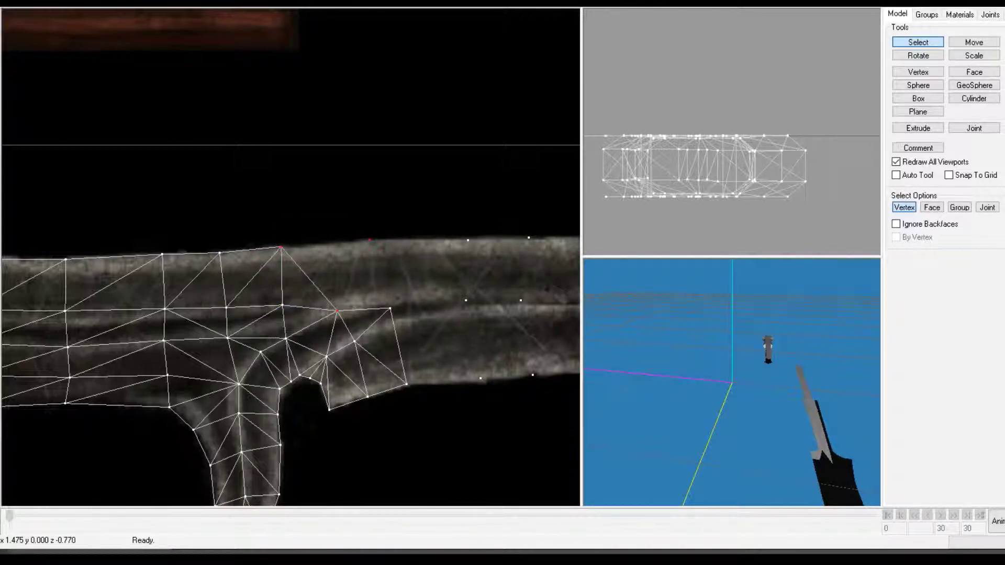
key(ctrl+f)
drag(327, 212, 393, 315)
key(ctrl+f)
drag(359, 226, 469, 321)
key(ctrl+f)
key(ctrl+z)
Extend the blade's upper strip beyond the notch with two triangular faces to the next upper-edge and middle ridge vertices.
drag(359, 209, 416, 314)
shift+drag(451, 229, 491, 251)
key(ctrl+f)
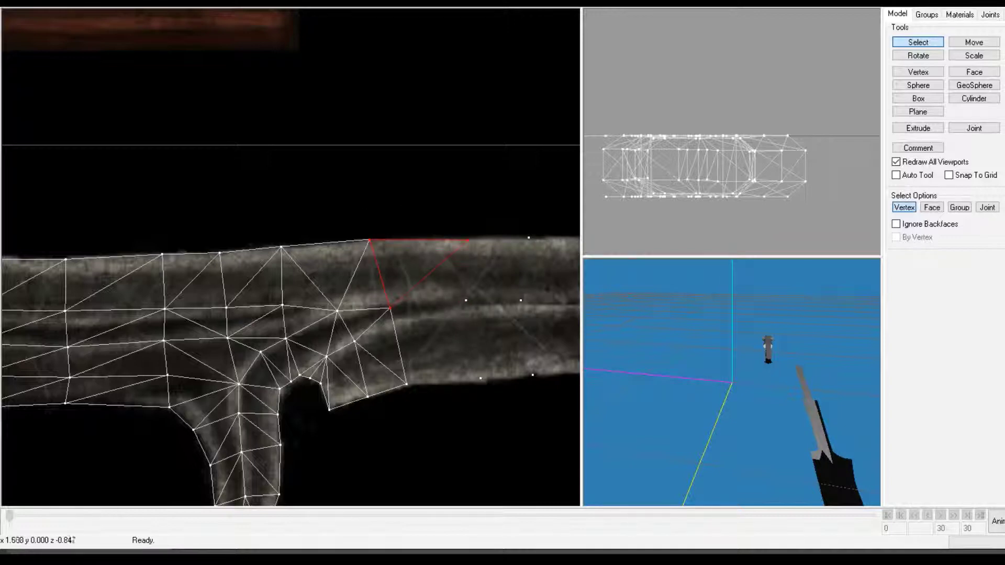
shift+drag(408, 229, 483, 310)
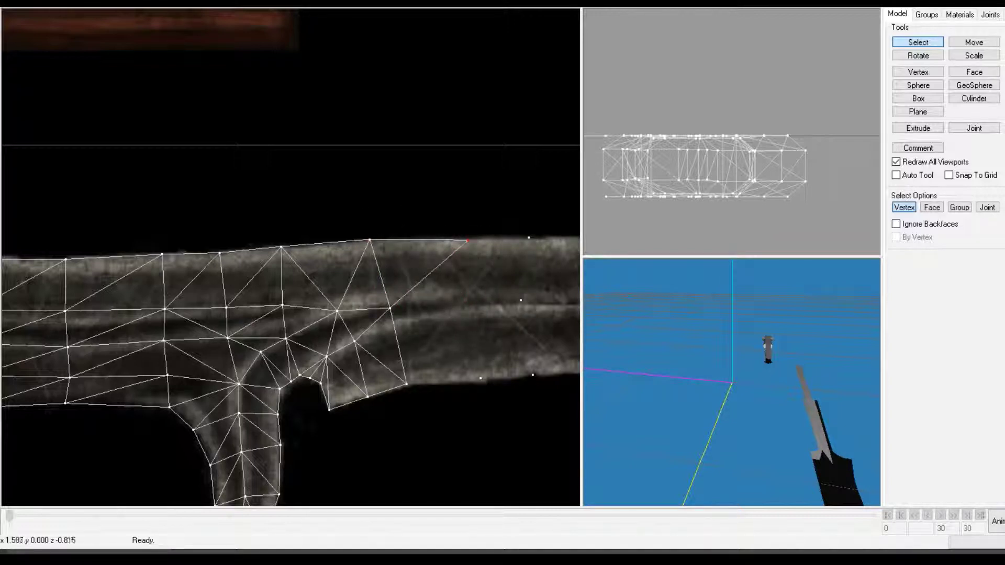
shift+drag(370, 289, 417, 336)
key(ctrl+f)
Build three triangular faces beyond the notch between the middle ridge and the blade's lower edge.
ctrl+drag(465, 417, 380, 360)
drag(289, 232, 385, 338)
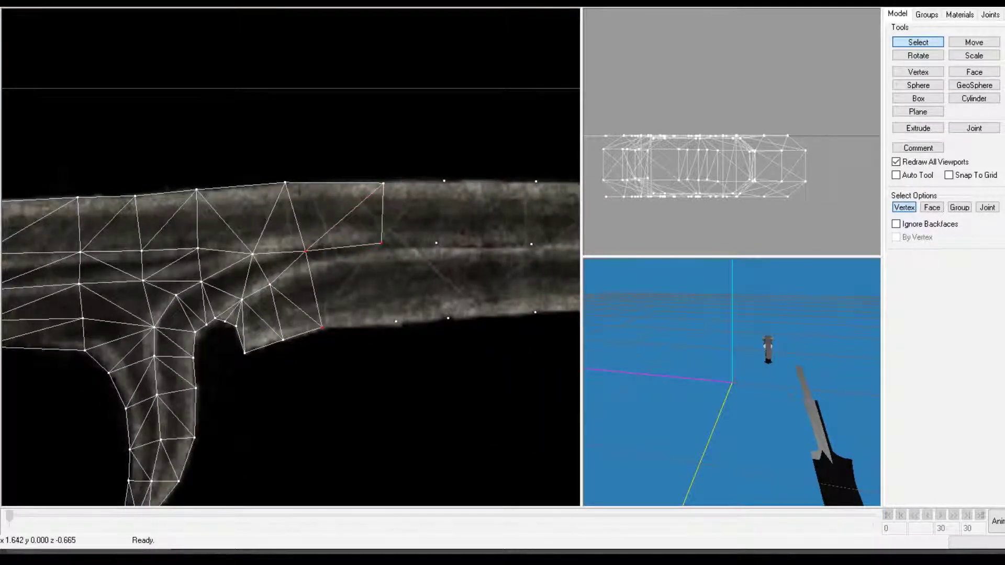
key(ctrl+f)
drag(321, 231, 400, 332)
key(ctrl+f)
drag(368, 238, 442, 332)
key(ctrl+f)
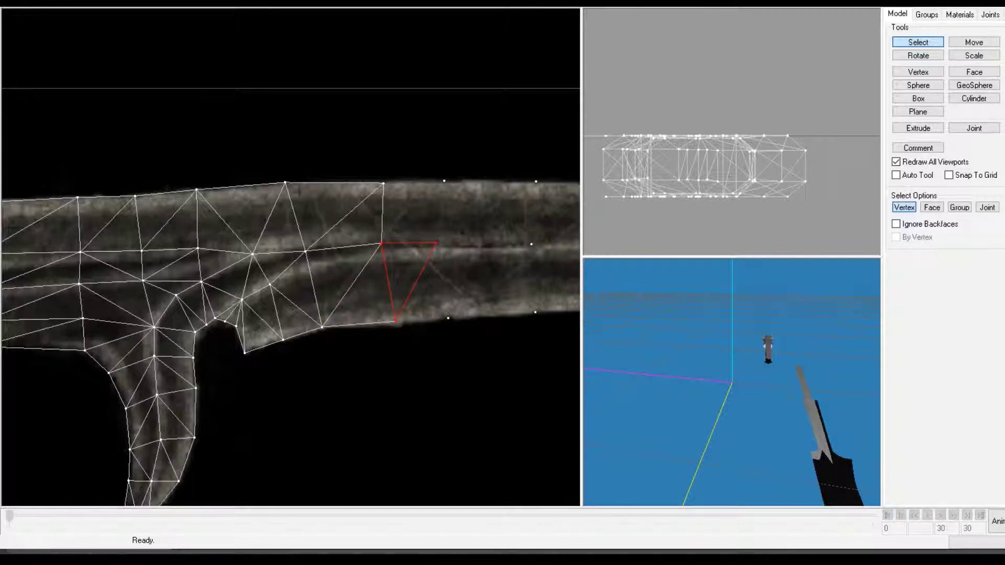
Continue the lower strip with three triangular faces across the next two ridge and lower-edge vertex pairs.
drag(389, 227, 474, 341)
key(ctrl+f)
drag(419, 231, 533, 335)
key(ctrl+f)
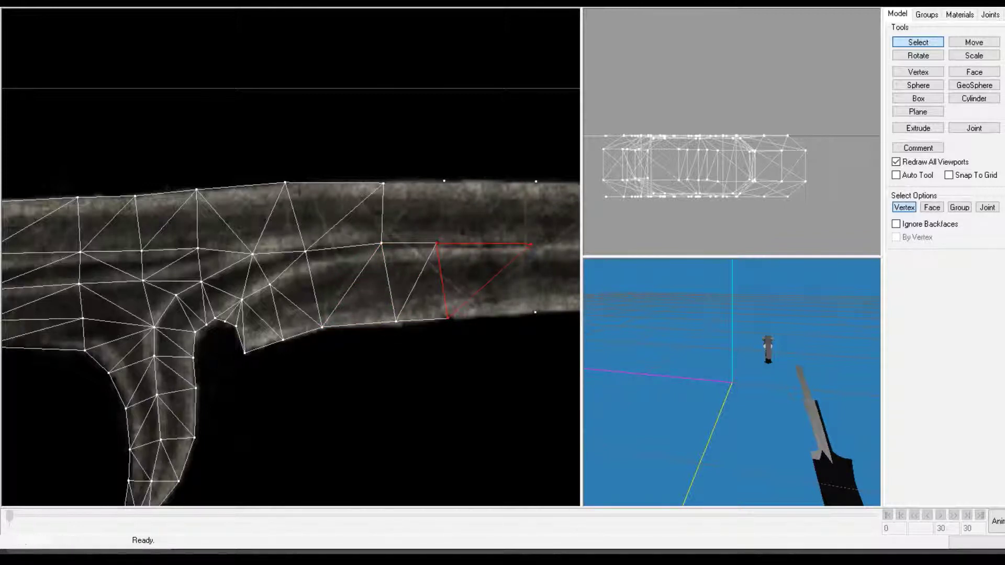
drag(439, 226, 538, 344)
key(ctrl+f)
Extend the lower strip into the blade's tapering section with four triangular faces between the ridge and the lower edge.
middle_drag(533, 324, 327, 316)
drag(305, 206, 423, 319)
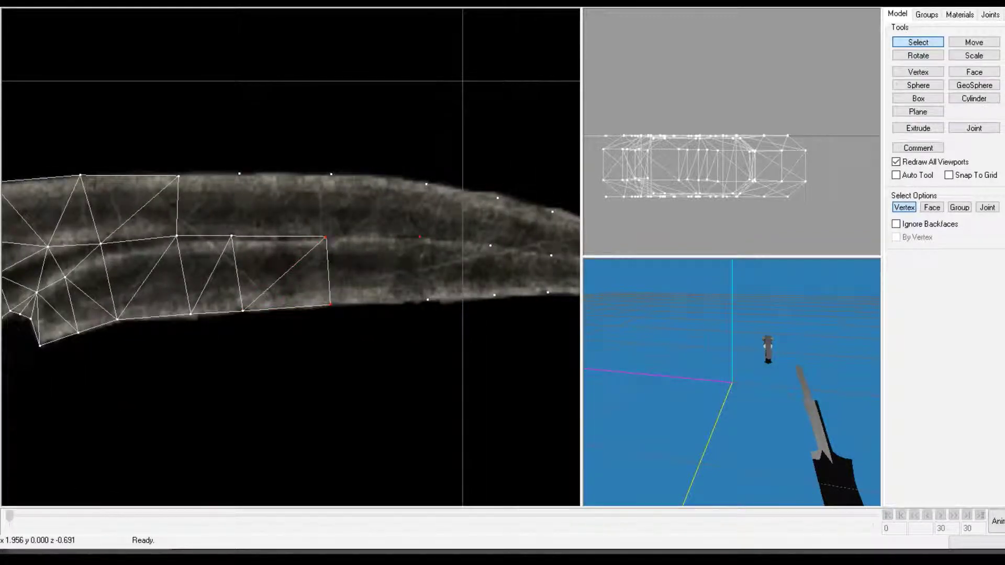
key(ctrl+f)
drag(332, 225, 458, 333)
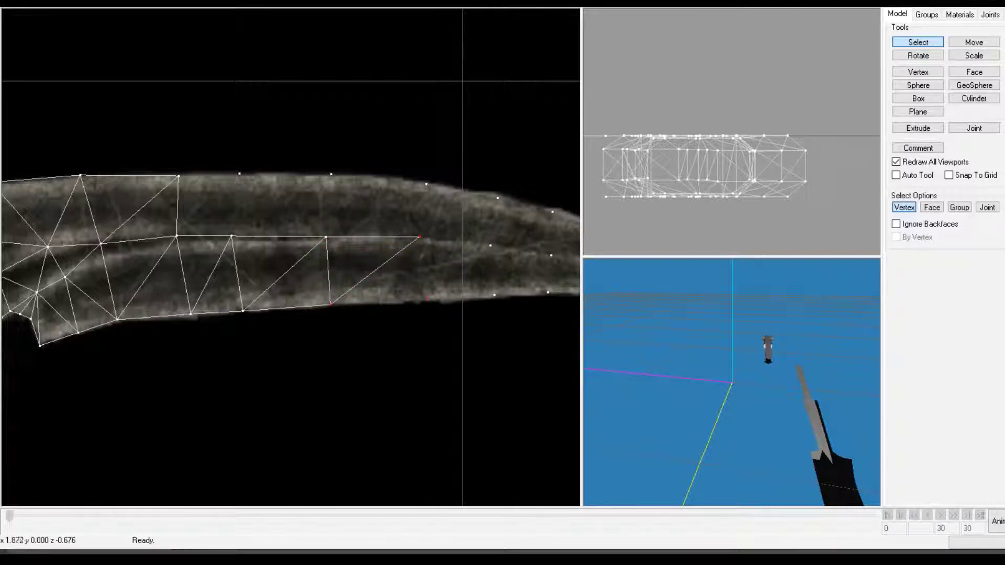
key(ctrl+f)
middle_drag(401, 214, 298, 197)
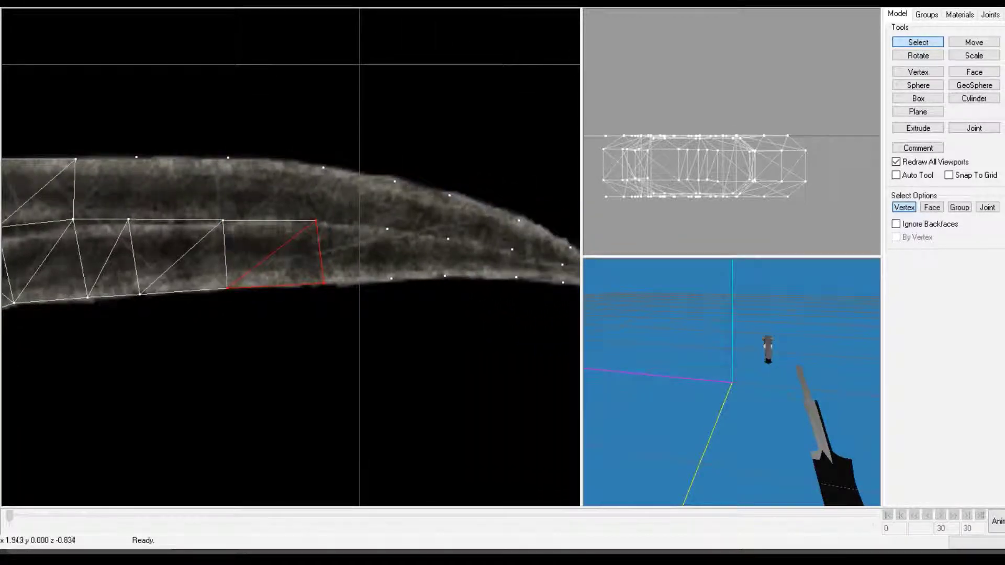
drag(298, 198, 391, 294)
key(ctrl+f)
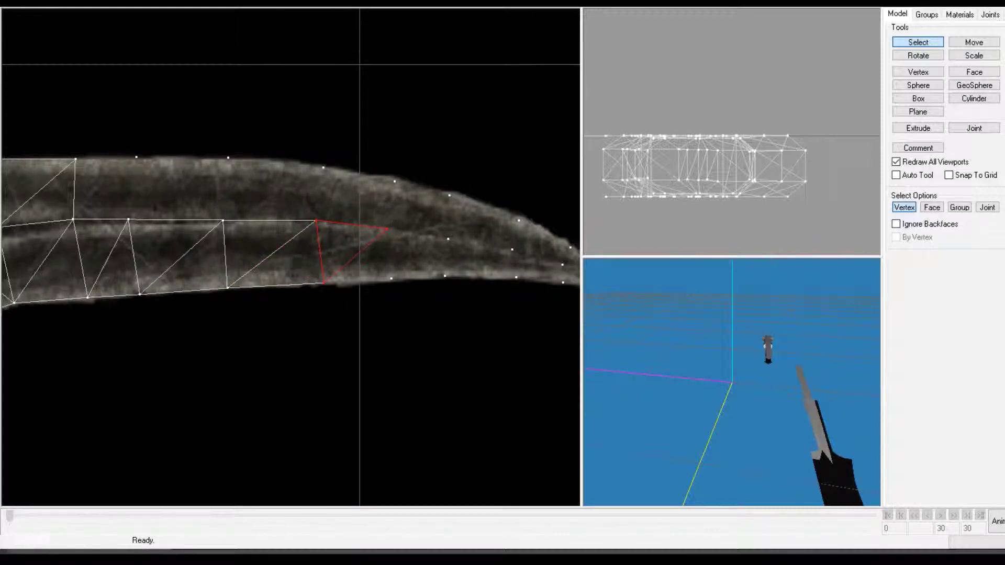
drag(317, 209, 419, 311)
key(ctrl+f)
Carry the lower strip along the narrowing blade with four more triangular faces spanning the next two vertex pairs.
drag(369, 219, 467, 299)
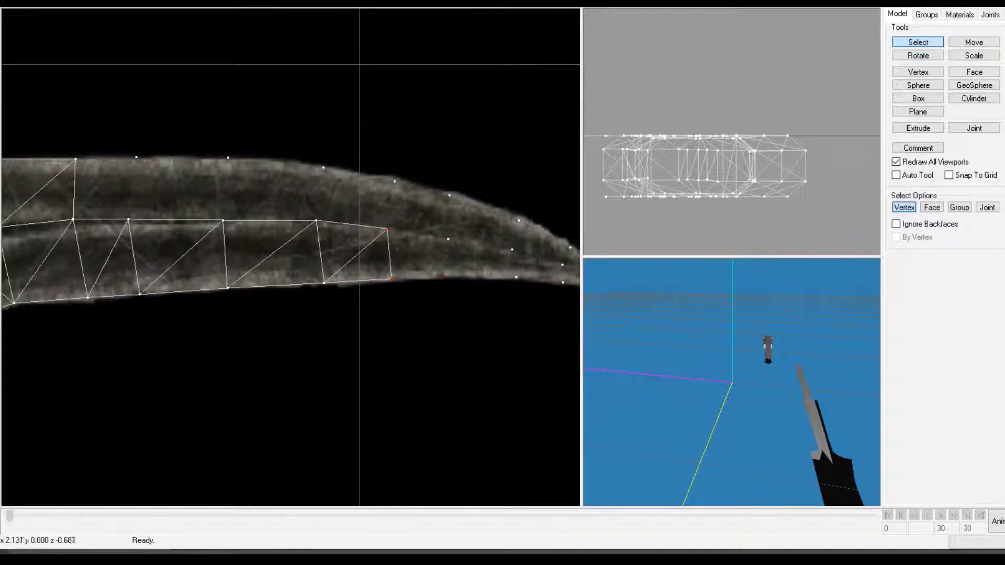
key(ctrl+f)
drag(381, 215, 450, 281)
key(ctrl+f)
drag(430, 220, 514, 308)
key(ctrl+f)
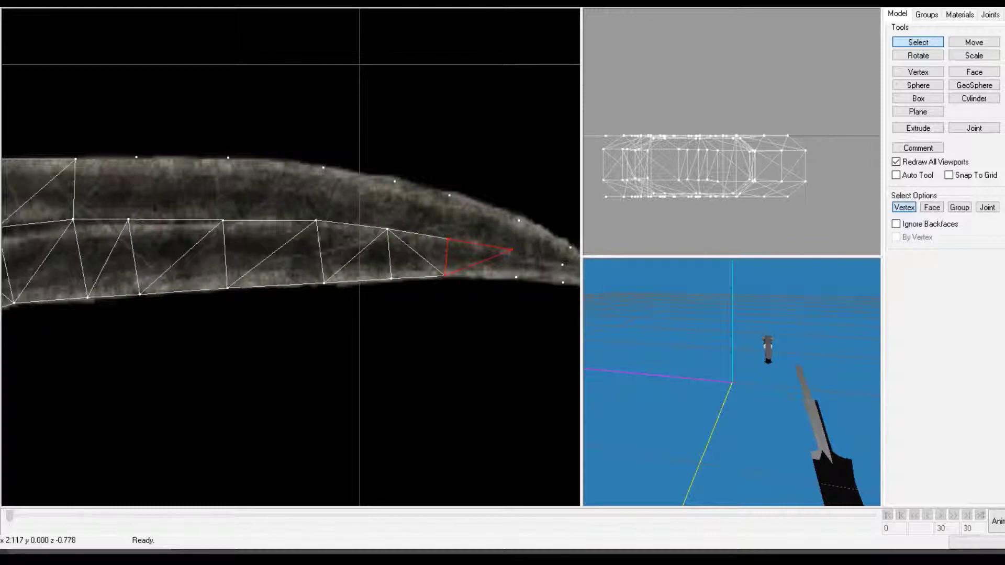
drag(451, 234, 373, 298)
key(ctrl+f)
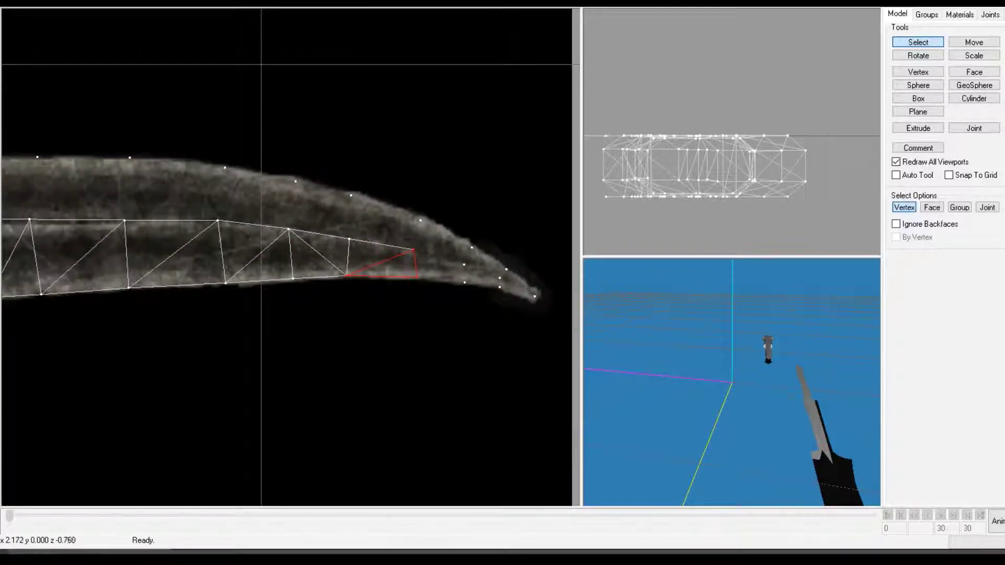
Finish the lower strip with triangular faces down to the blade's point, and join the last ridge and upper-edge vertices to the point.
drag(398, 243, 466, 294)
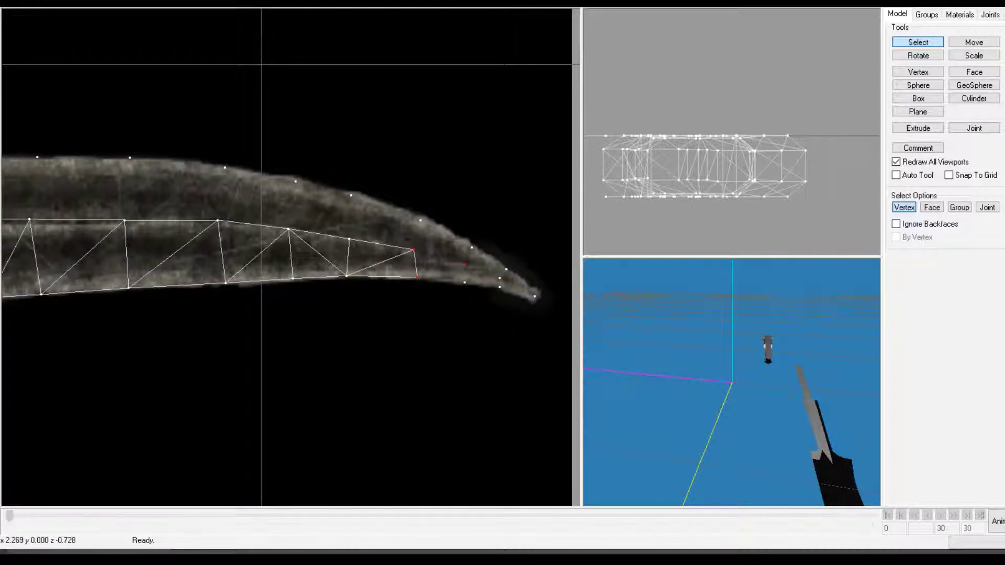
key(ctrl+f)
drag(402, 253, 501, 304)
key(ctrl+f)
drag(454, 261, 538, 313)
key(w)
drag(494, 254, 521, 283)
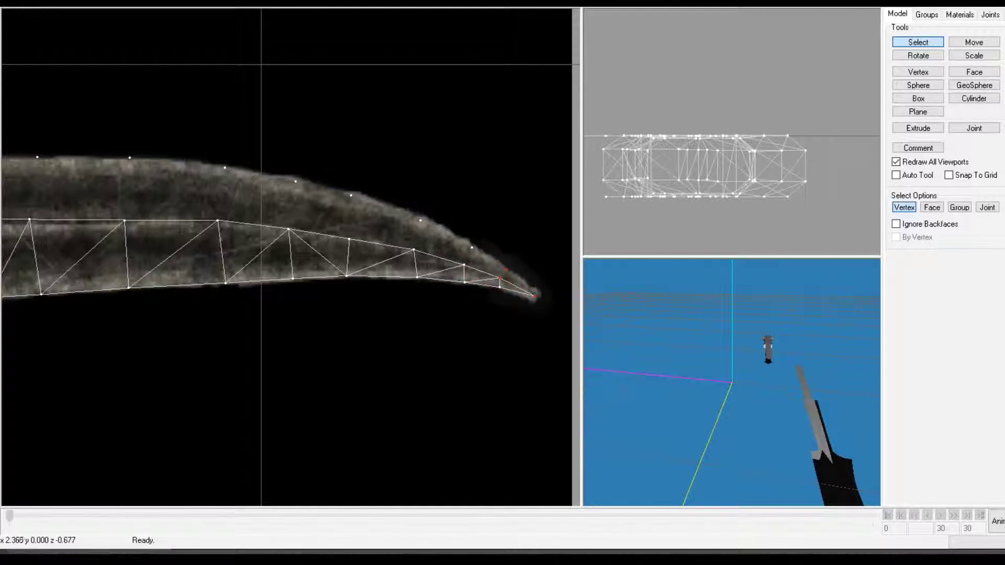
key(w)
Replace the second upper-edge vertex back from the blade's point with a new vertex on the outline.
drag(456, 237, 513, 281)
drag(455, 236, 530, 276)
drag(460, 226, 491, 258)
click(918, 72)
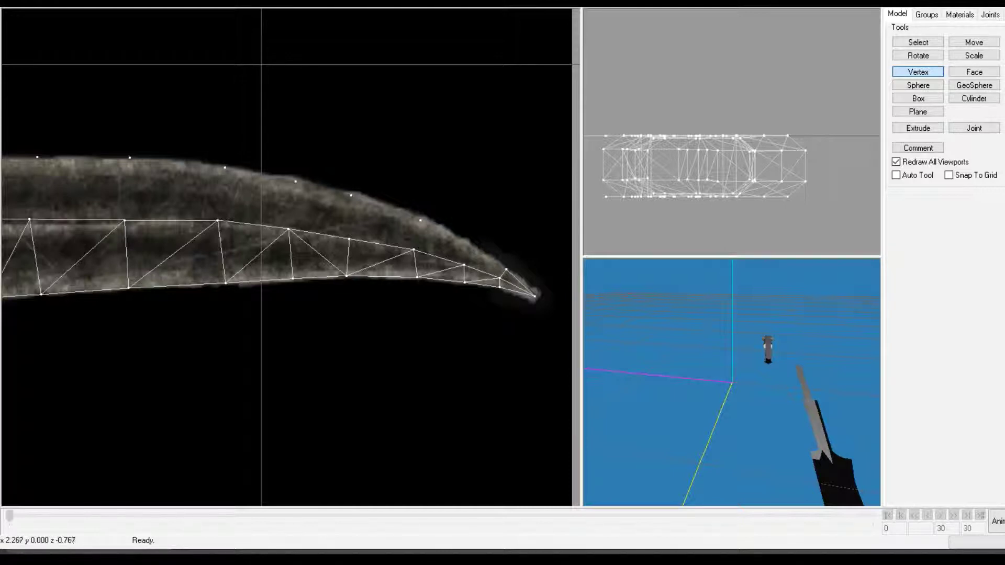
click(918, 43)
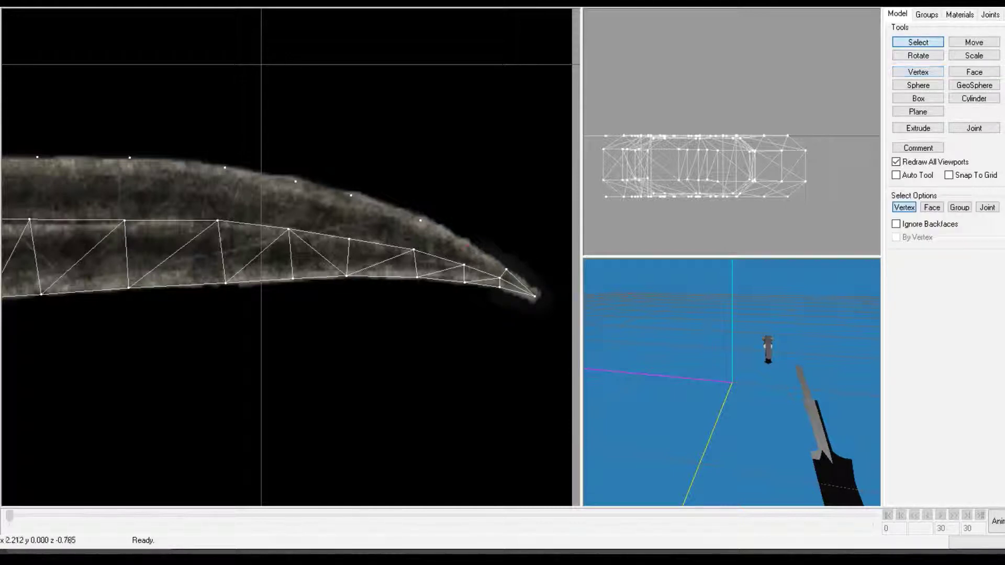
Build two triangular faces just behind the point, joining the replaced upper-edge vertex and the last ridge vertices.
drag(437, 232, 535, 280)
drag(457, 256, 521, 288)
drag(459, 255, 518, 275)
shift+drag(494, 271, 506, 281)
key(f)
scroll(732, 382, down, 2)
mouse_move(732, 382)
mouse_down()
mouse_move(695, 360)
mouse_move(739, 384)
mouse_up()
scroll(732, 382, up, 2)
middle_drag(739, 384, 751, 385)
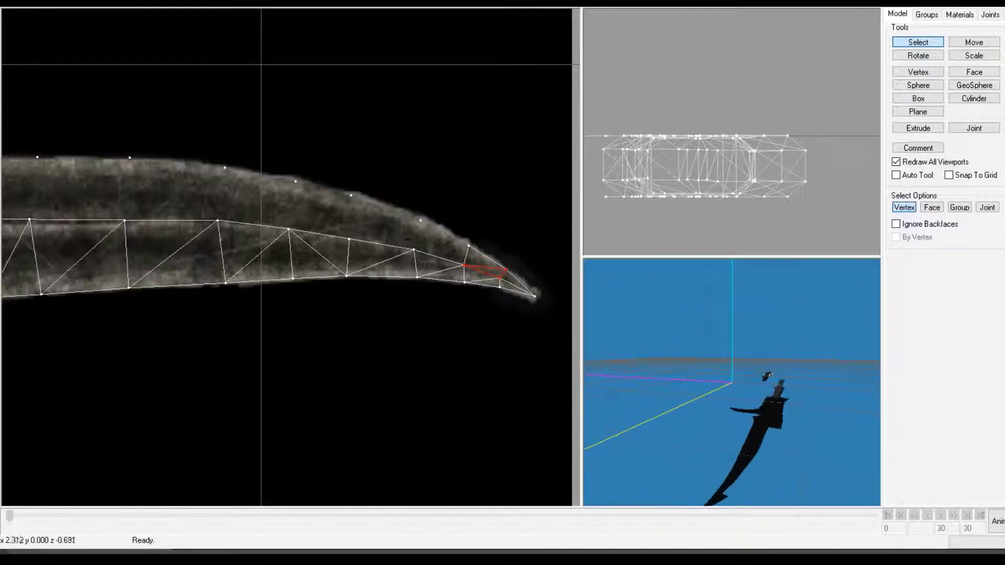
Extend the upper strip back from the point with four triangular faces across the next two upper-edge vertices.
drag(393, 201, 486, 260)
drag(402, 233, 483, 275)
key(f)
drag(334, 176, 447, 242)
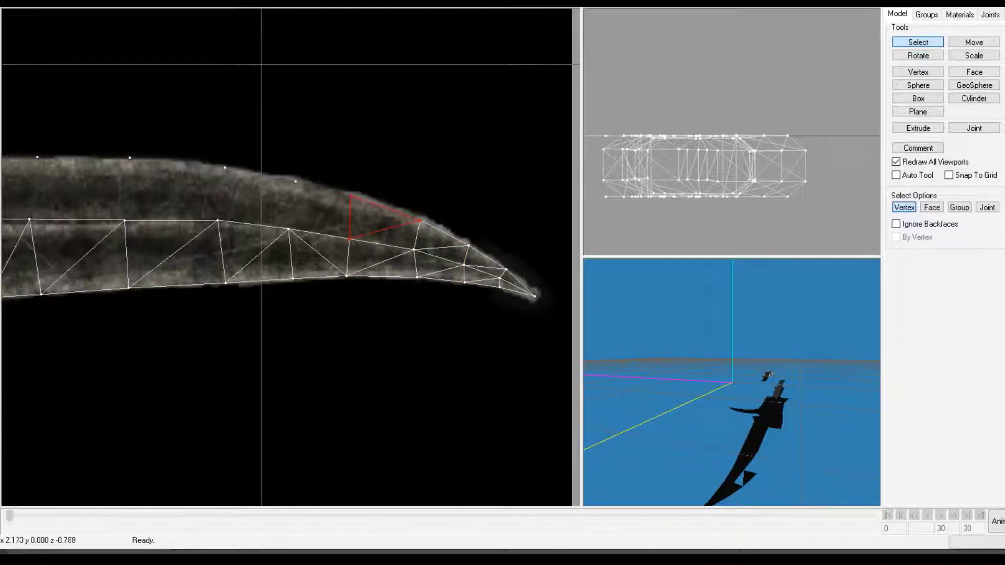
drag(340, 212, 423, 253)
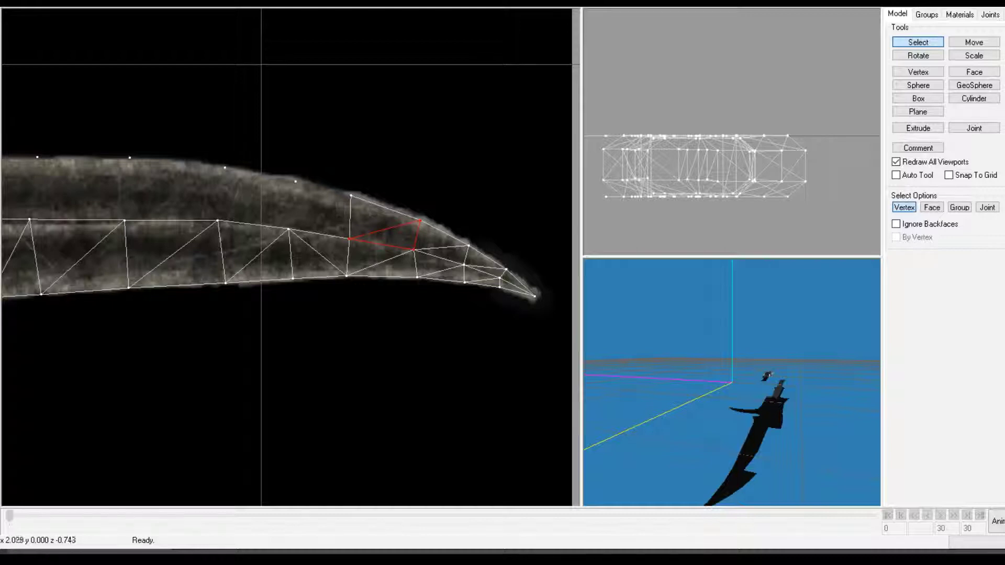
Continue the upper strip back along the curved edge with six triangular faces across the next three upper-edge vertices.
drag(266, 163, 369, 235)
drag(281, 185, 369, 243)
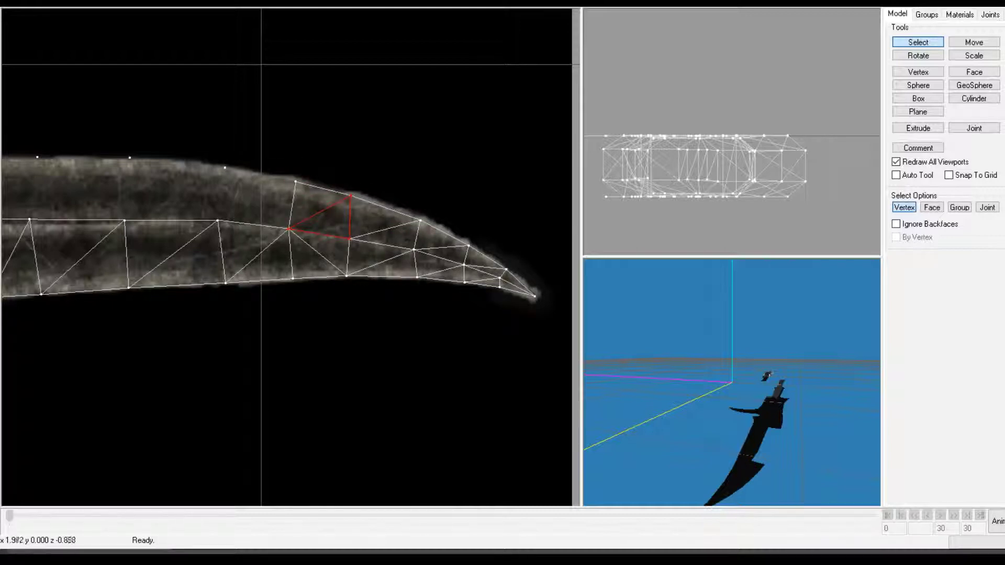
drag(195, 147, 331, 226)
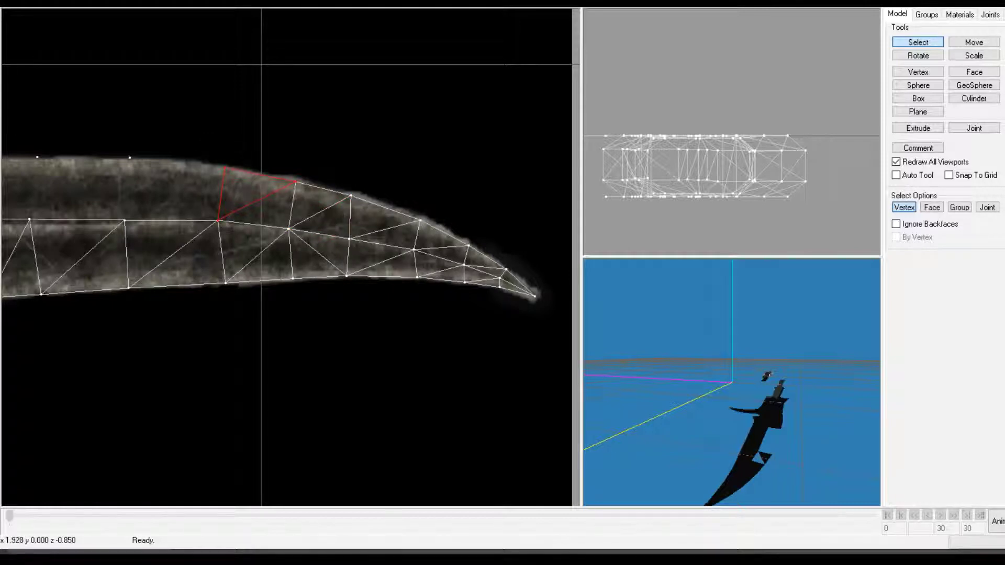
drag(201, 179, 317, 244)
drag(109, 138, 278, 218)
drag(123, 205, 143, 240)
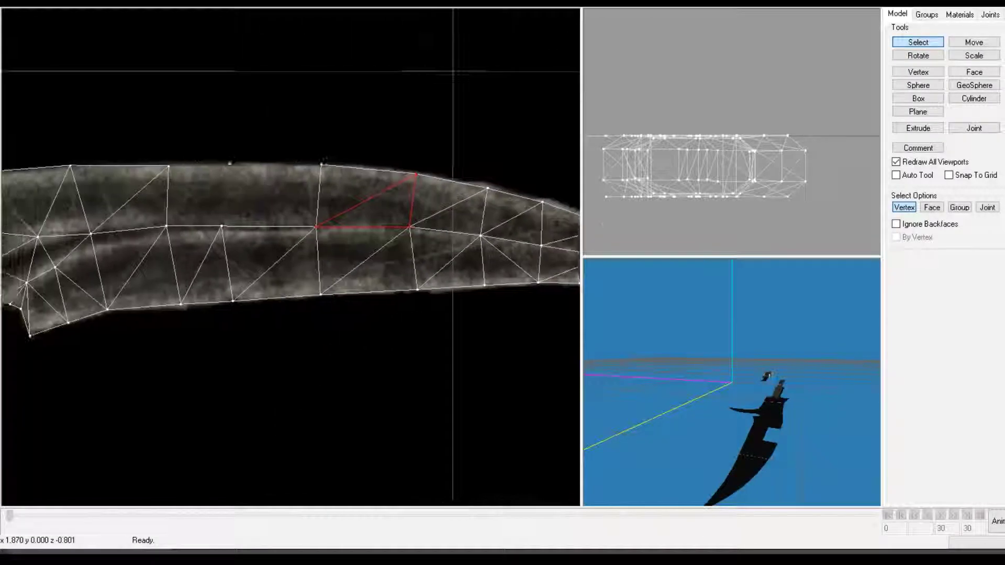
Fill the tip side of the remaining upper-strip gap with two triangular faces from the lone upper-edge vertex to the ridge.
middle_drag(385, 174, 409, 145)
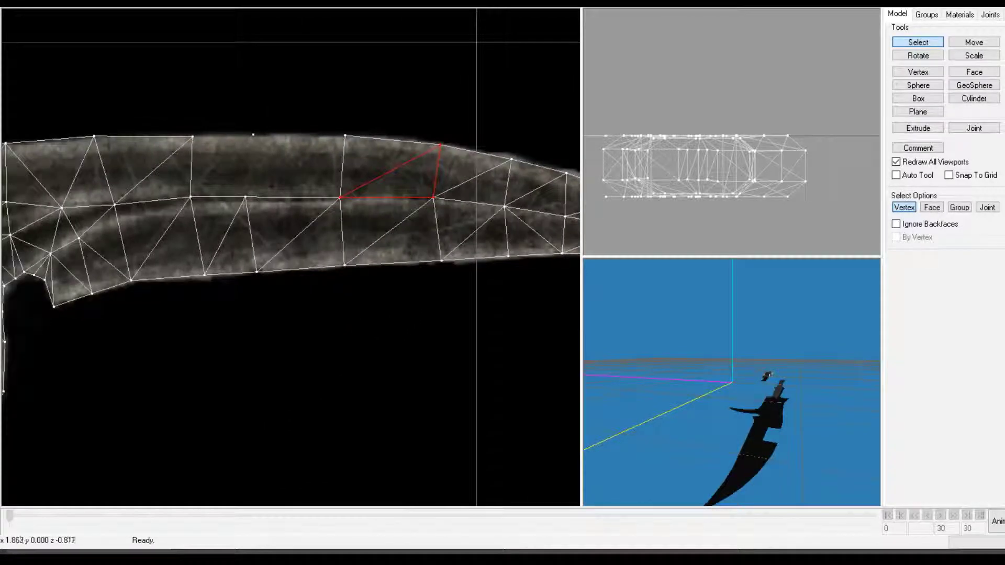
drag(229, 116, 365, 189)
shift+drag(233, 184, 260, 209)
key(ctrl+f)
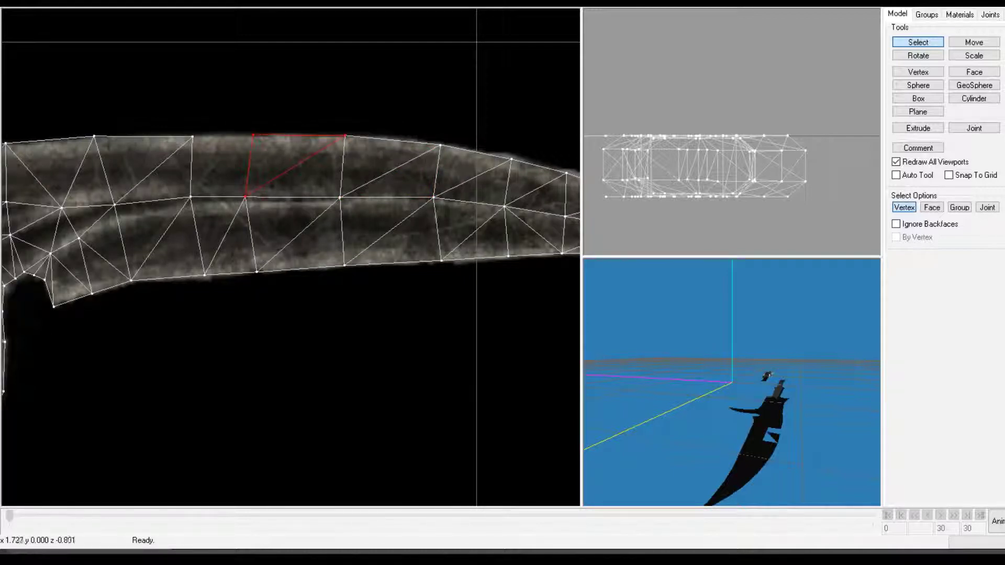
drag(235, 145, 351, 220)
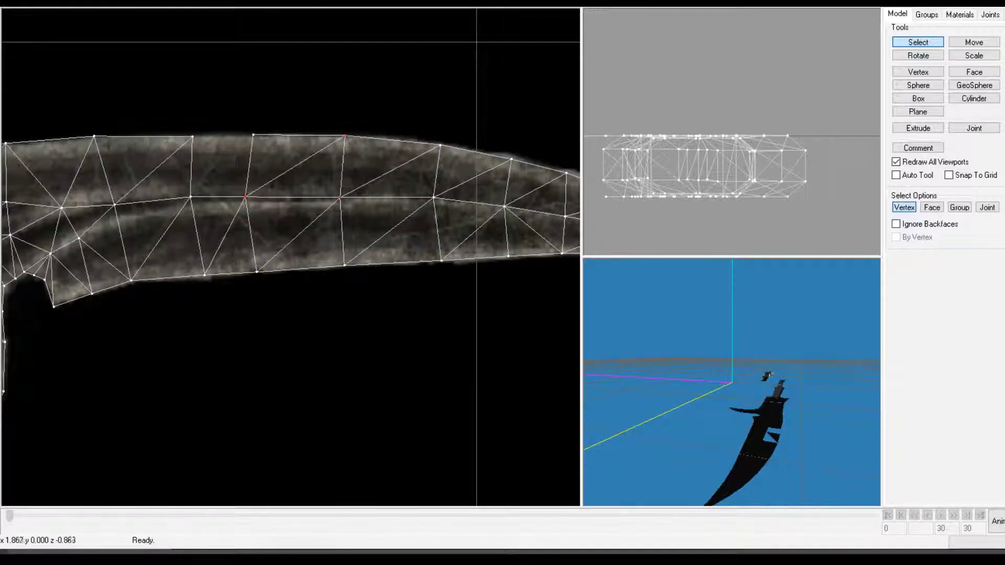
Close the remaining gap in the blade's upper strip with two triangular faces between the upper-edge vertices and the ridge.
drag(167, 94, 260, 150)
shift+drag(179, 182, 207, 206)
key(ctrl+f)
drag(183, 142, 271, 216)
shift+drag(219, 109, 257, 145)
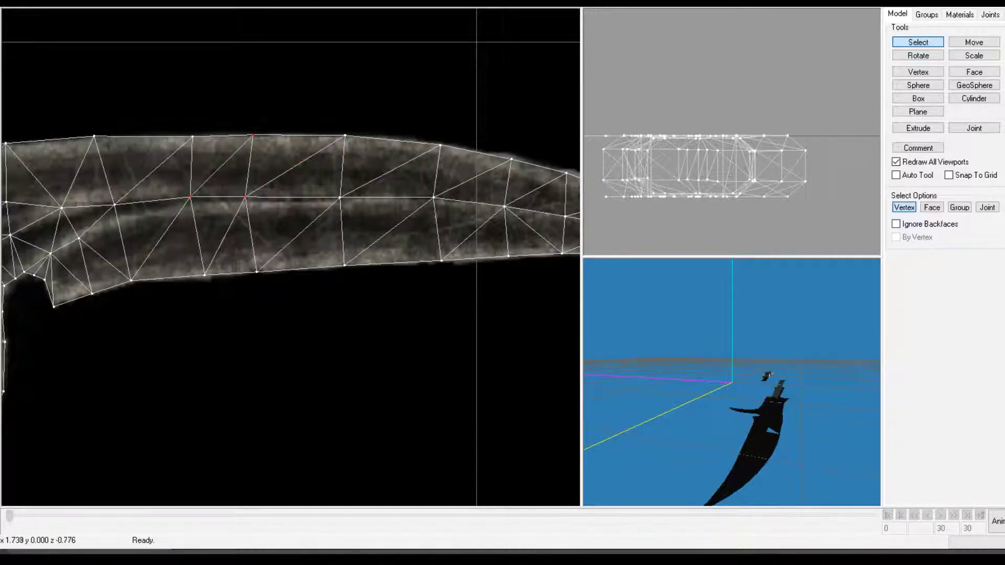
key(ctrl+f)
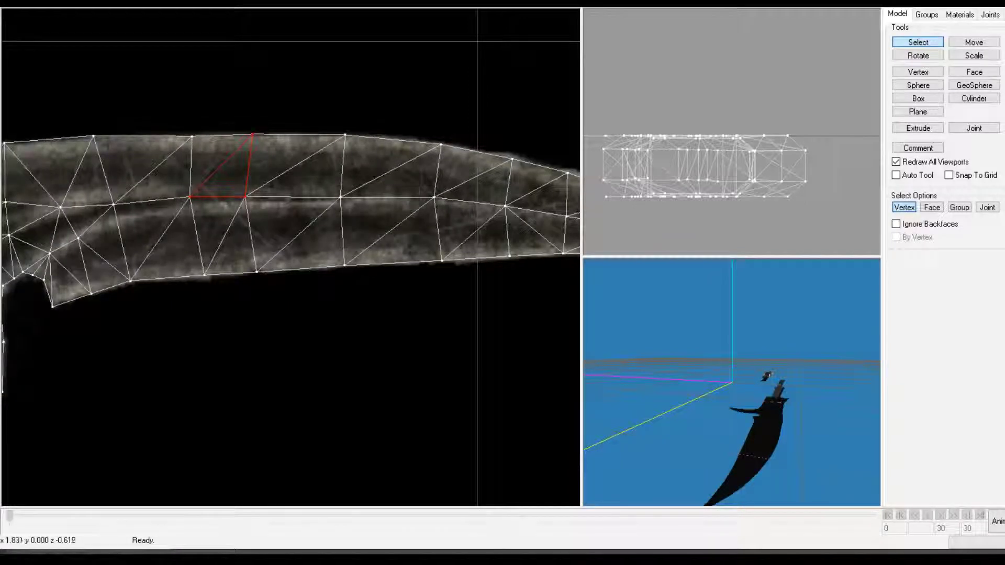
scroll(291, 257, down, 1)
scroll(292, 257, down, 5)
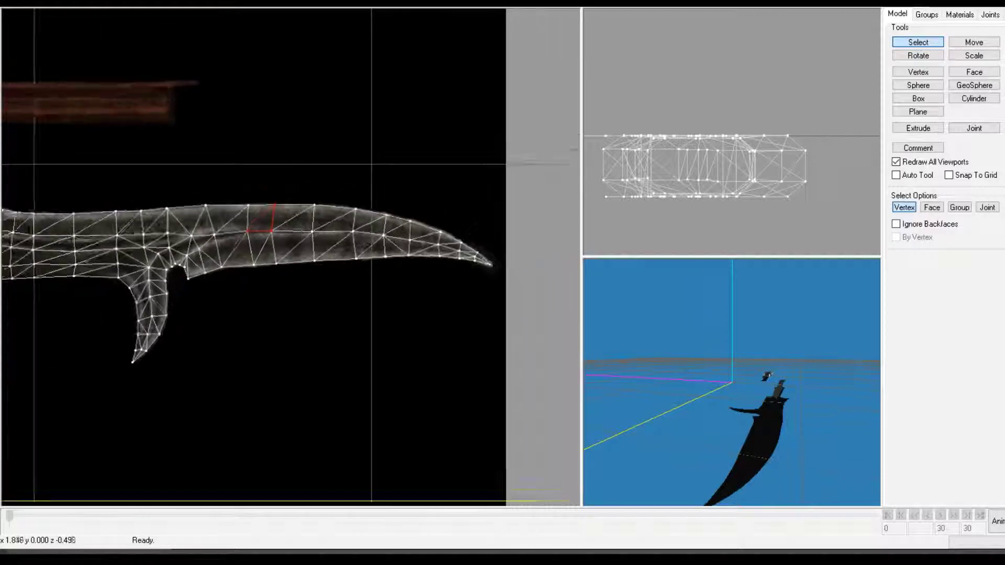
scroll(291, 257, down, 1)
Examine the shaft, butt and blade meshes from several angles in the 3D view and edge-on in the side view.
ctrl+drag(173, 313, 283, 273)
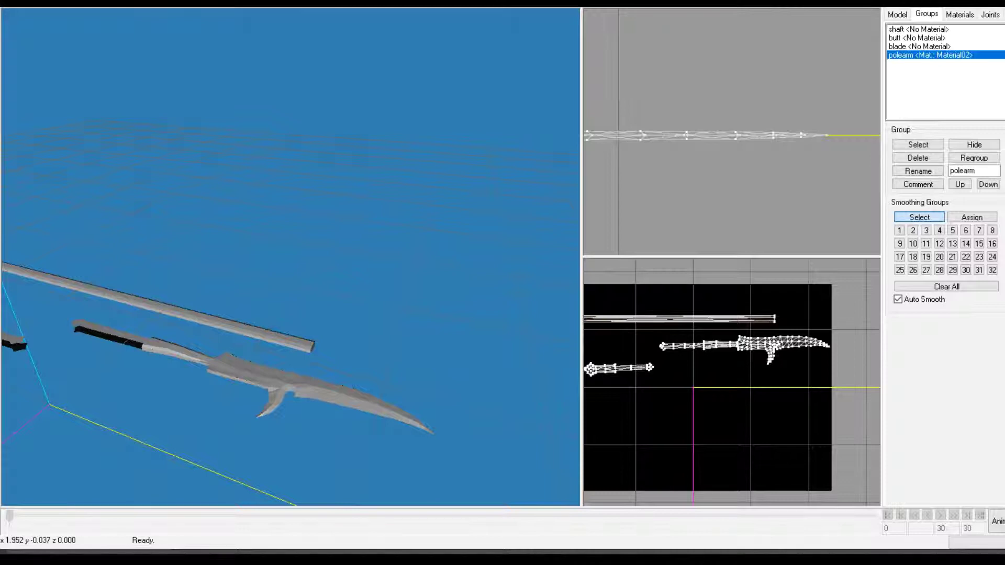
drag(293, 235, 252, 253)
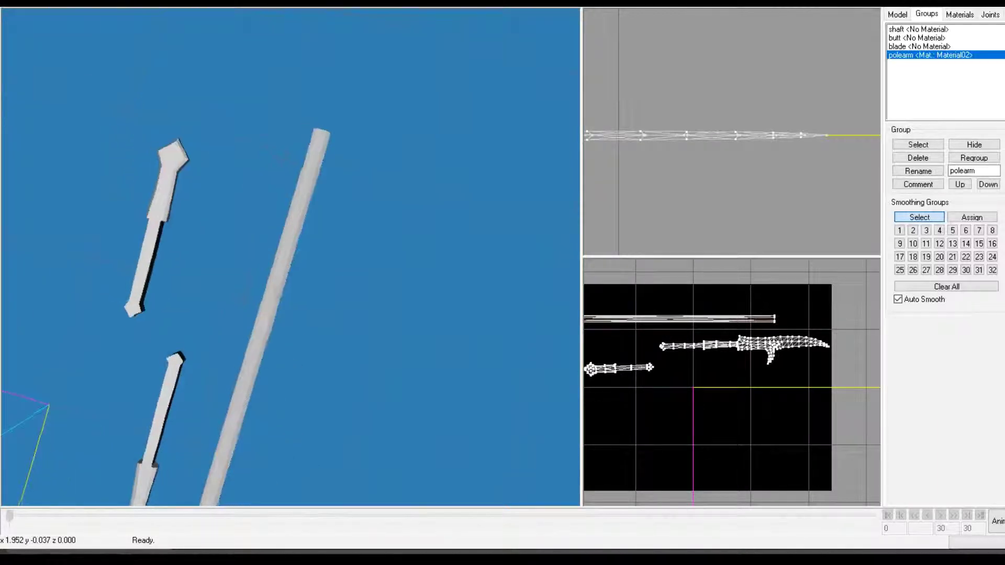
drag(291, 256, 351, 296)
scroll(351, 296, up, 1)
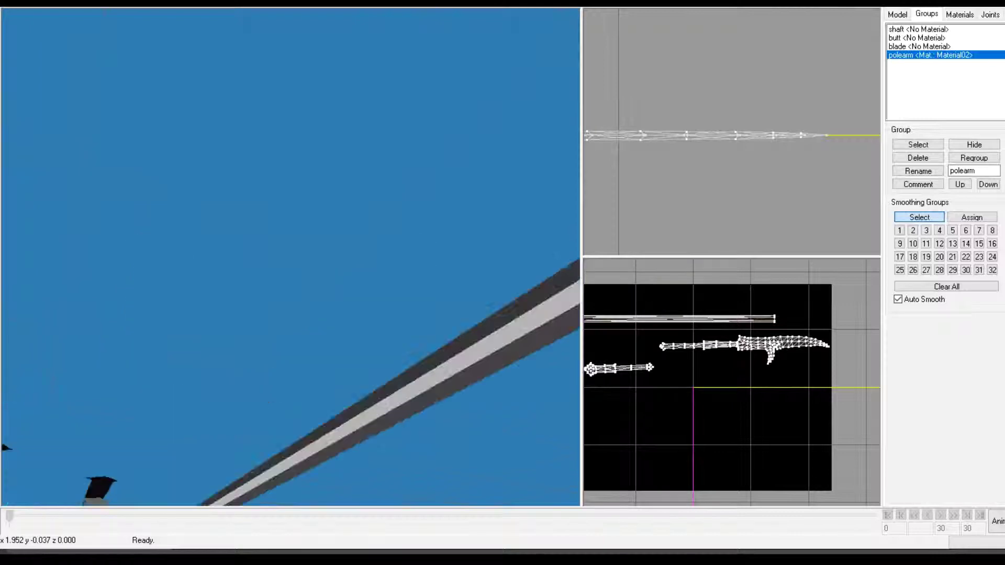
scroll(351, 296, down, 1)
drag(291, 256, 280, 223)
scroll(280, 222, up, 1)
scroll(280, 223, down, 1)
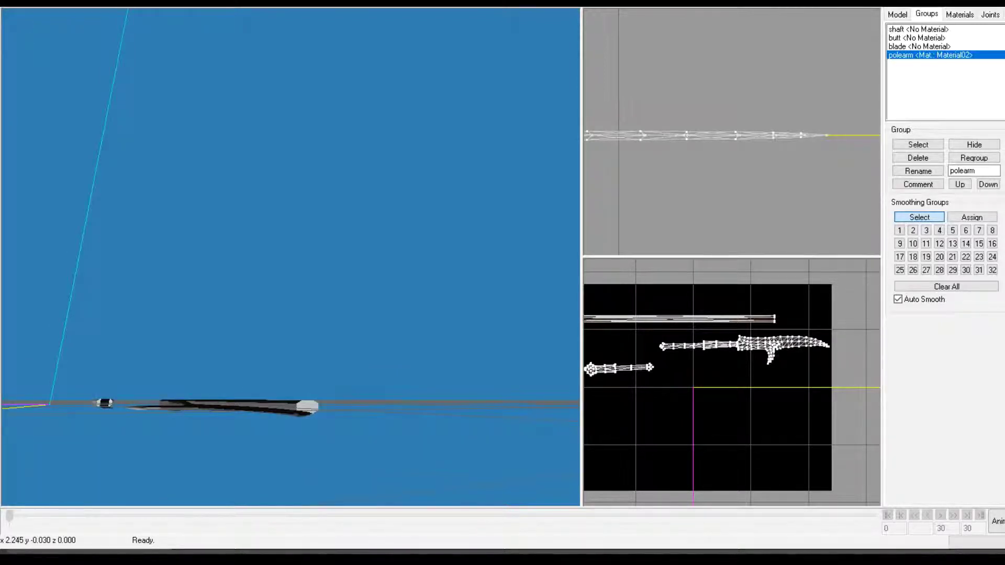
scroll(732, 134, down, 2)
scroll(694, 135, down, 5)
ctrl+drag(671, 134, 785, 119)
scroll(732, 126, up, 3)
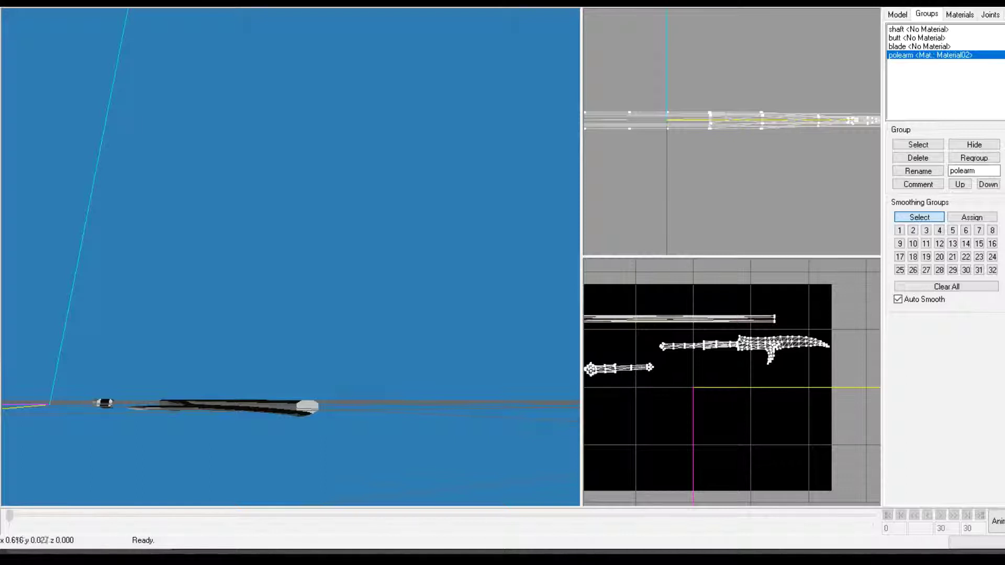
Hide the shaft group and inspect the butt and blade meshes edge-on along their length.
click(897, 15)
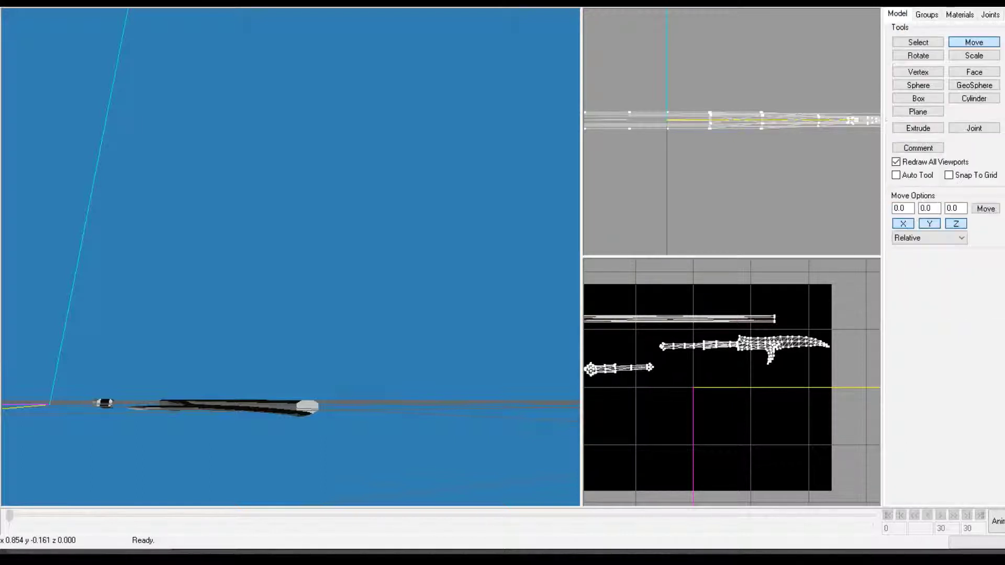
click(926, 15)
click(919, 29)
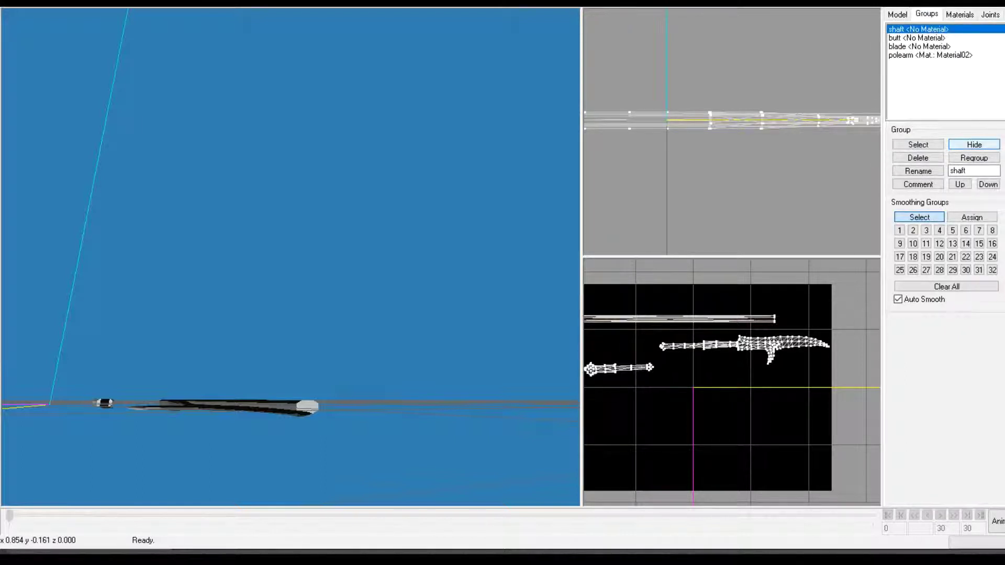
click(973, 144)
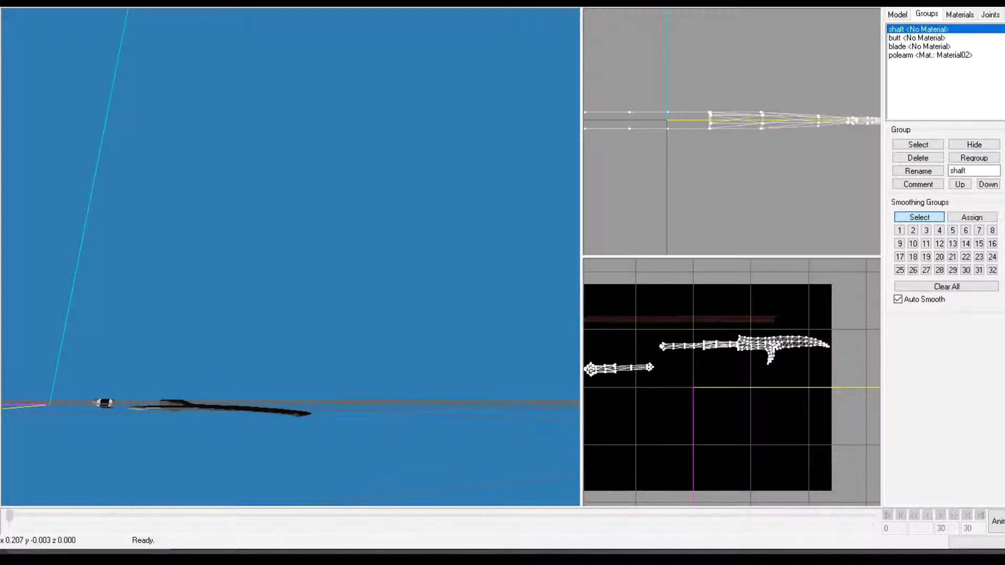
ctrl+drag(672, 144, 828, 150)
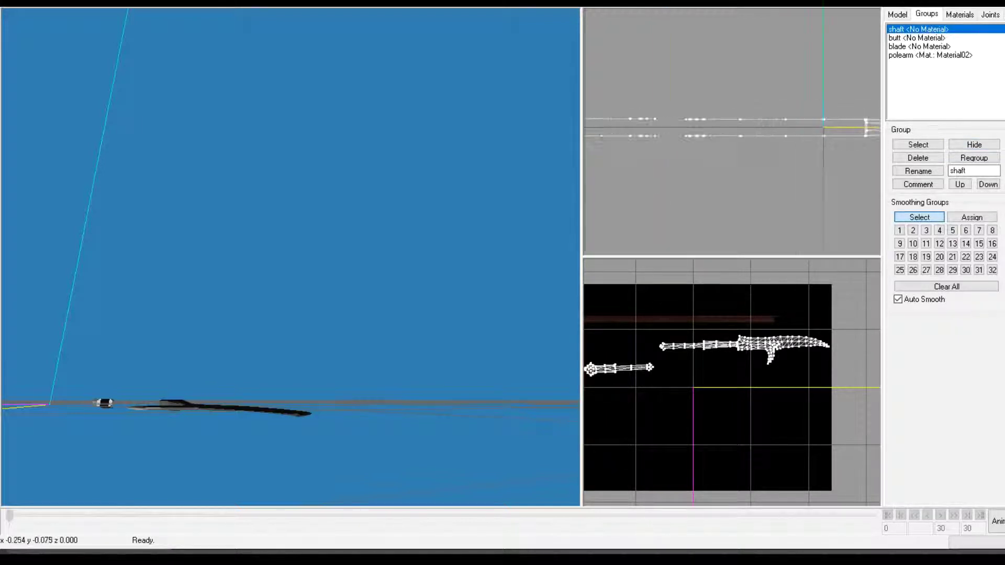
ctrl+drag(763, 144, 670, 148)
ctrl+drag(732, 143, 655, 149)
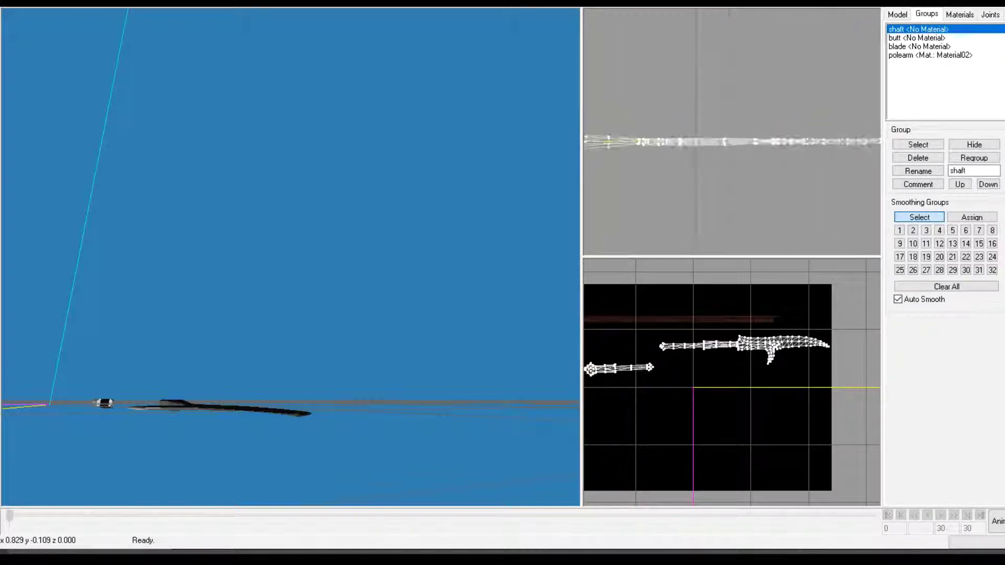
scroll(731, 134, down, 4)
scroll(731, 134, up, 8)
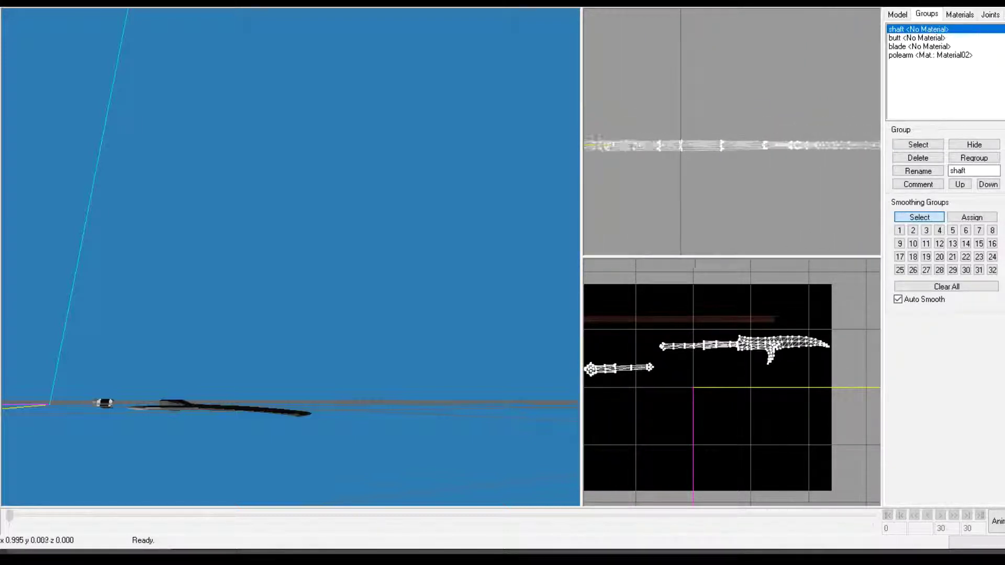
drag(236, 251, 358, 288)
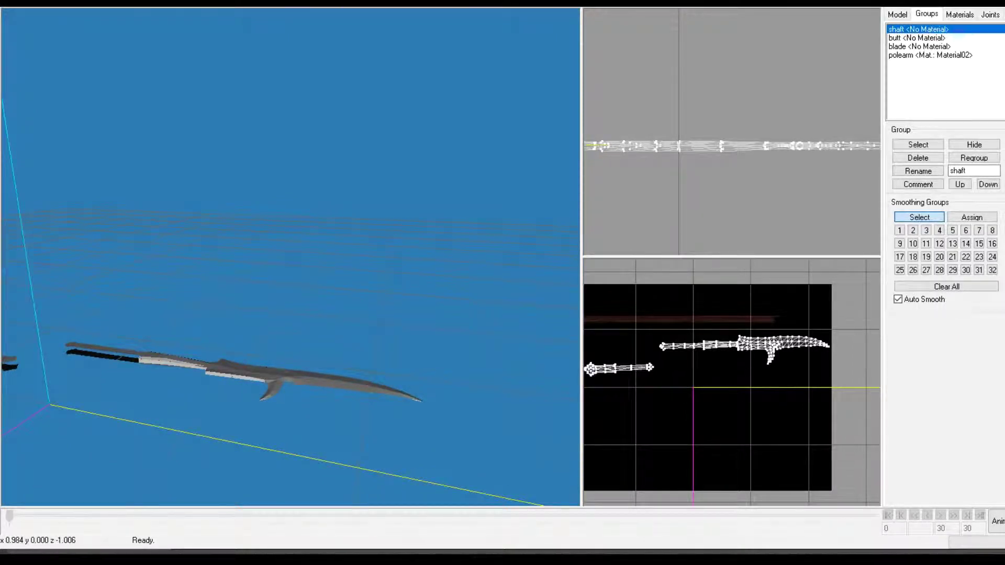
Select the blade's lower-edge vertices between its base and the hook to examine the edge thickness, and clear the selection.
scroll(732, 383, up, 5)
scroll(757, 326, up, 6)
ctrl+drag(790, 327, 696, 437)
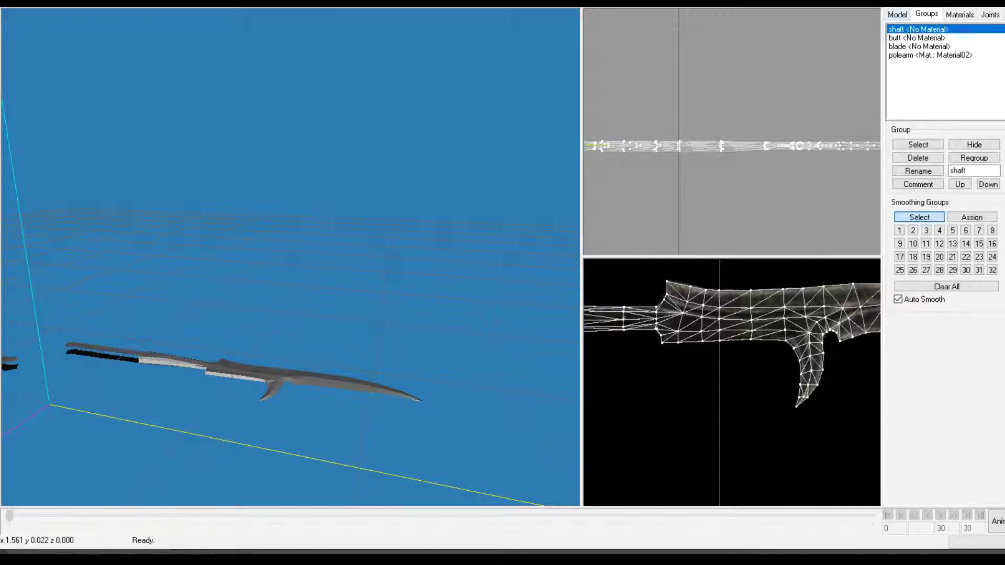
click(897, 15)
click(917, 42)
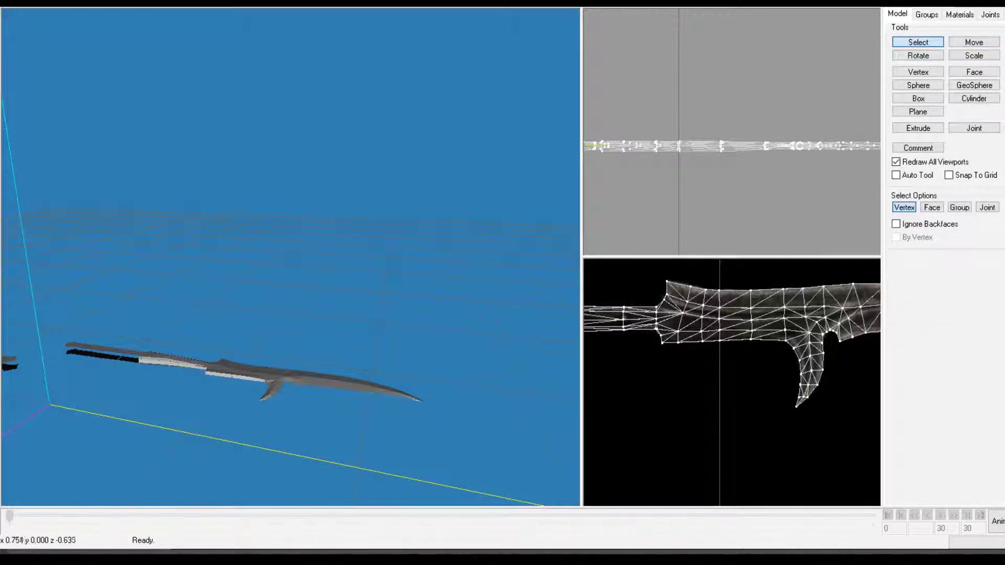
drag(654, 343, 790, 360)
drag(398, 251, 372, 306)
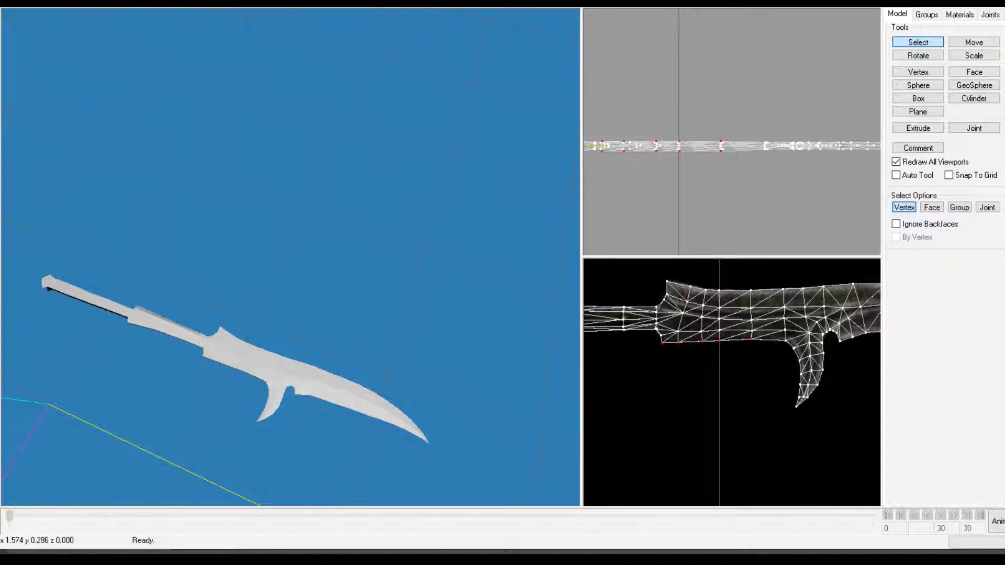
click(926, 15)
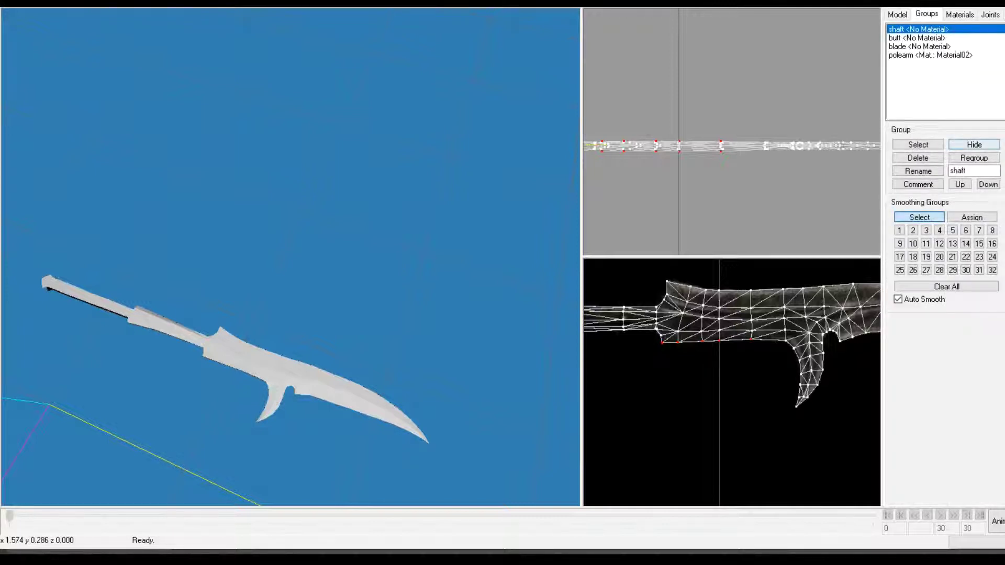
key(ctrl+shift+a)
Hide the butt and blade groups and unhide the textured polearm group.
click(917, 38)
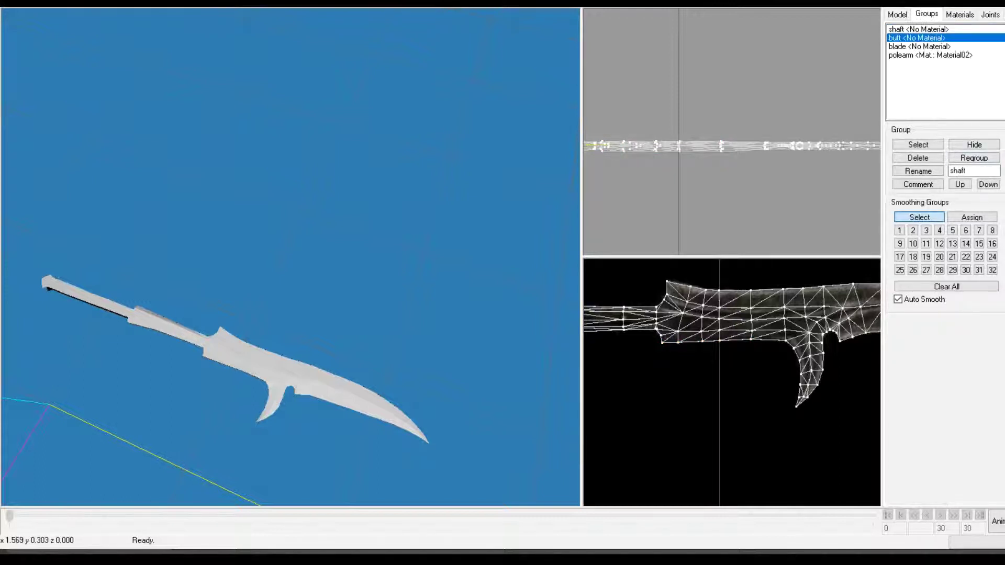
click(920, 47)
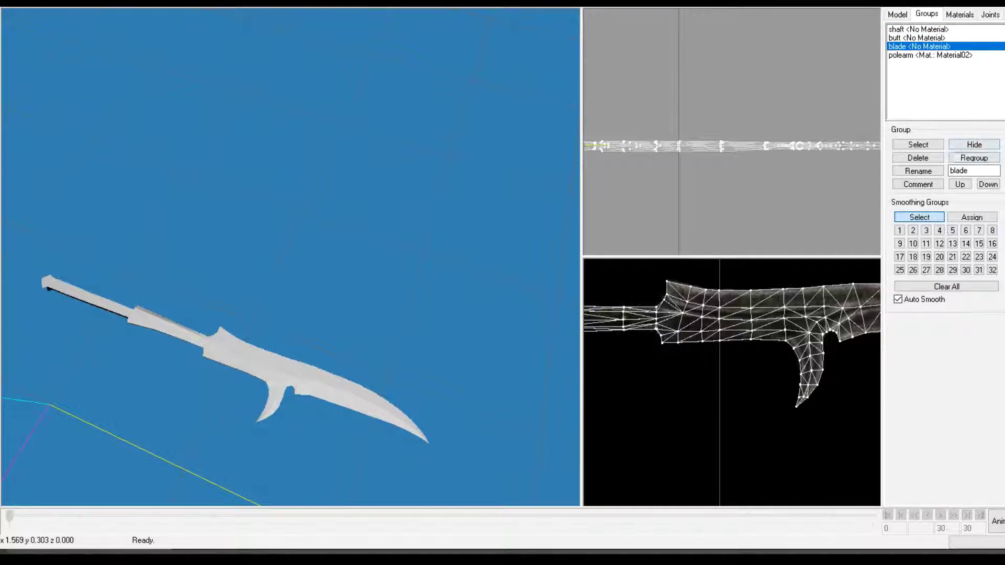
click(974, 145)
click(929, 55)
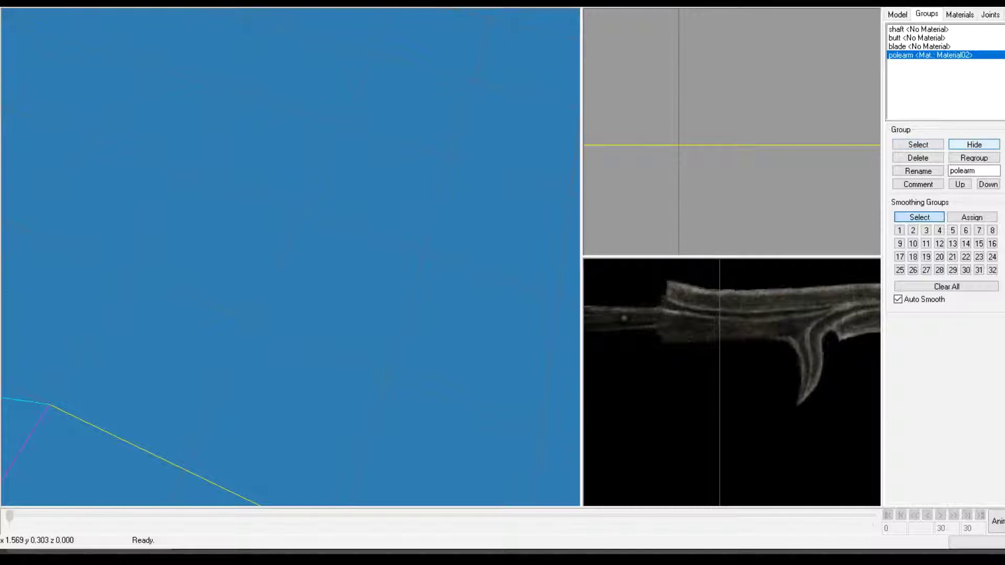
click(974, 144)
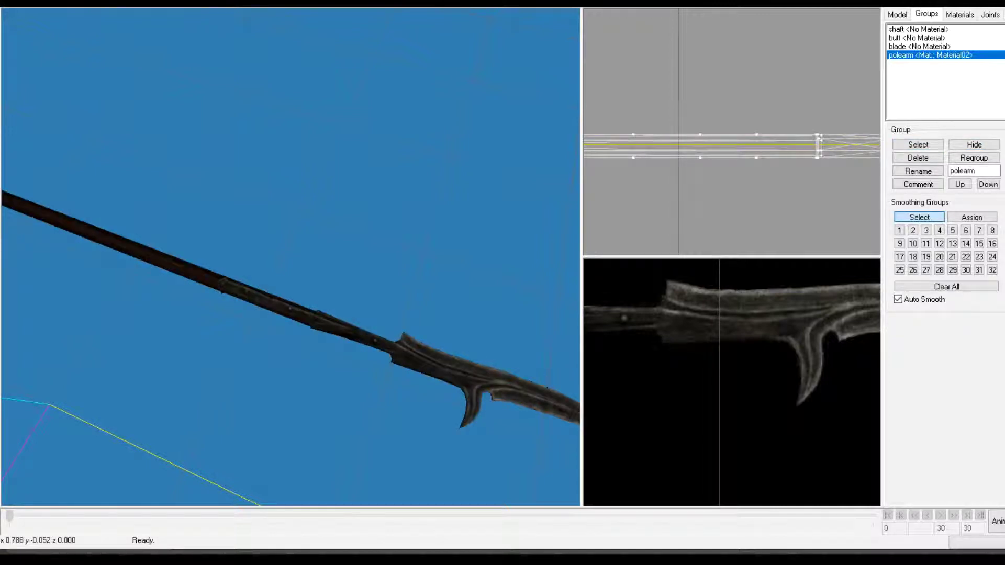
Examine the textured polearm from several angles, from the butt end to the blade.
drag(293, 256, 377, 256)
scroll(291, 256, down, 3)
drag(290, 256, 356, 178)
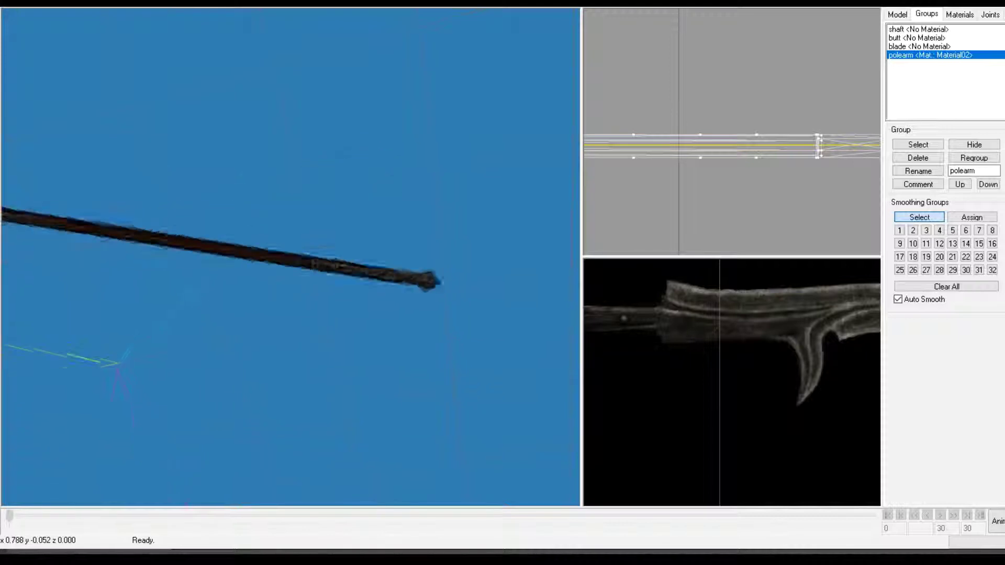
drag(545, 243, 369, 335)
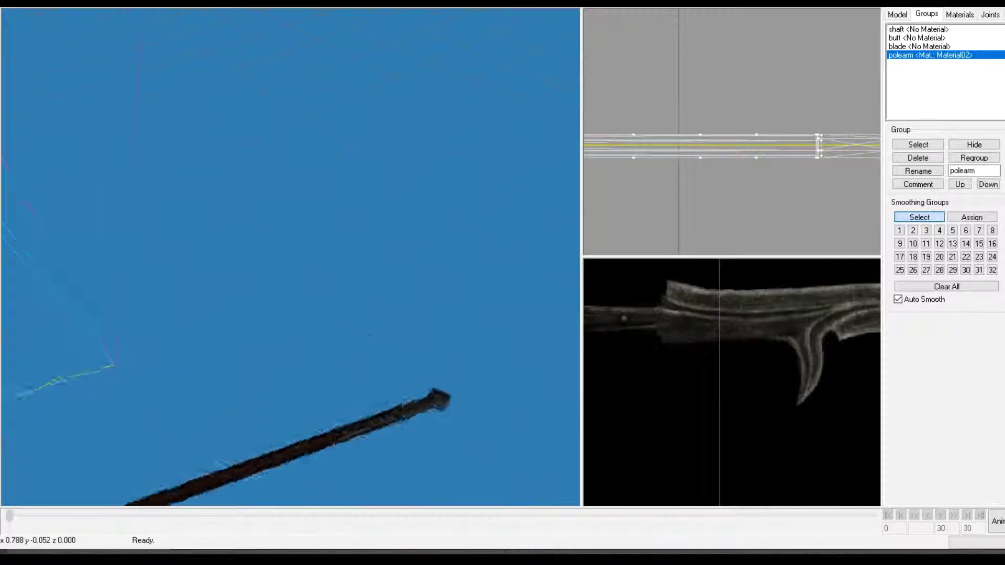
drag(471, 217, 374, 277)
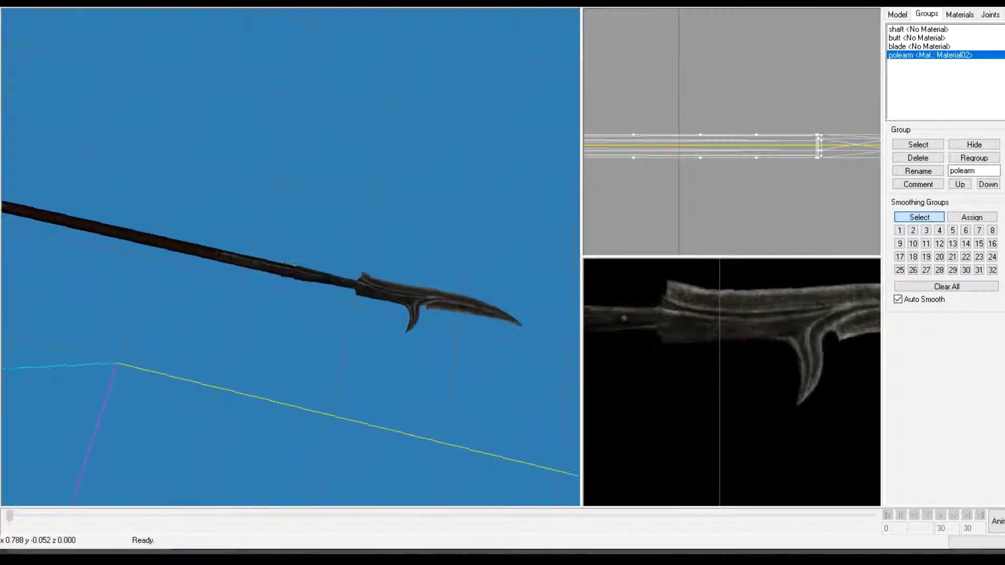
click(897, 15)
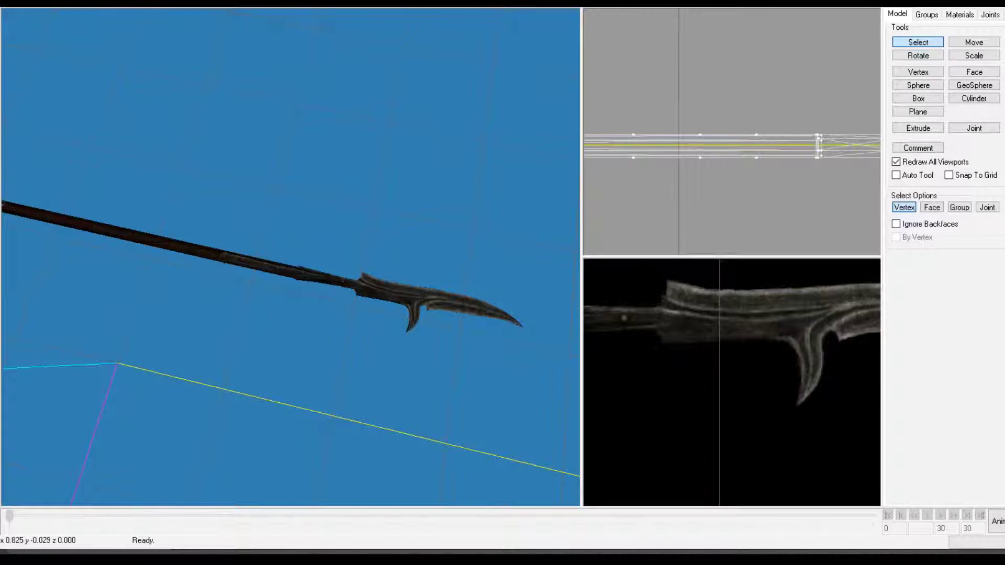
mouse_move(324, 293)
mouse_down()
mouse_move(272, 251)
mouse_move(261, 204)
mouse_move(188, 193)
mouse_move(267, 173)
mouse_move(288, 188)
mouse_move(309, 230)
mouse_move(293, 235)
mouse_move(366, 262)
mouse_move(324, 303)
mouse_up()
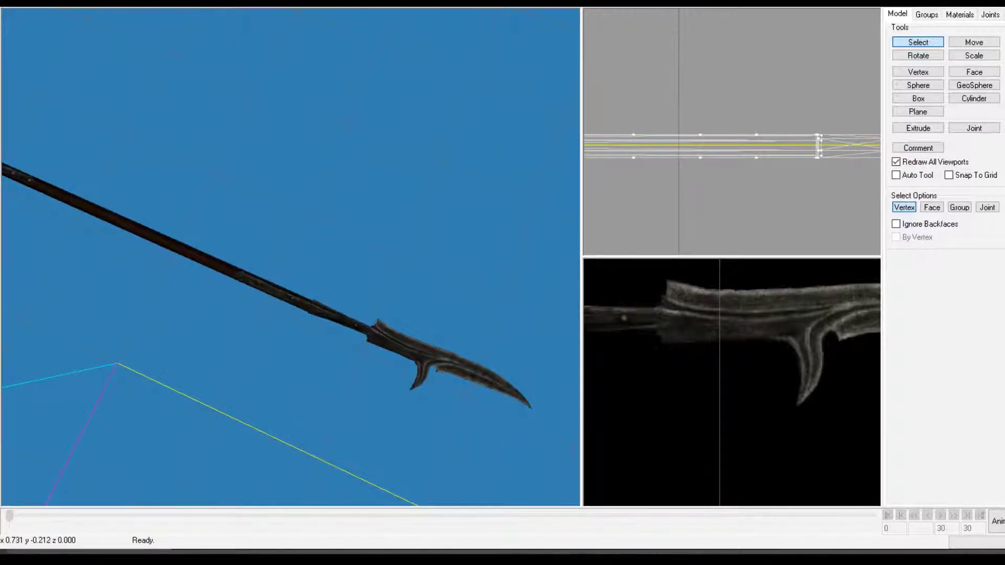
Add a new material alongside Material02.
click(960, 14)
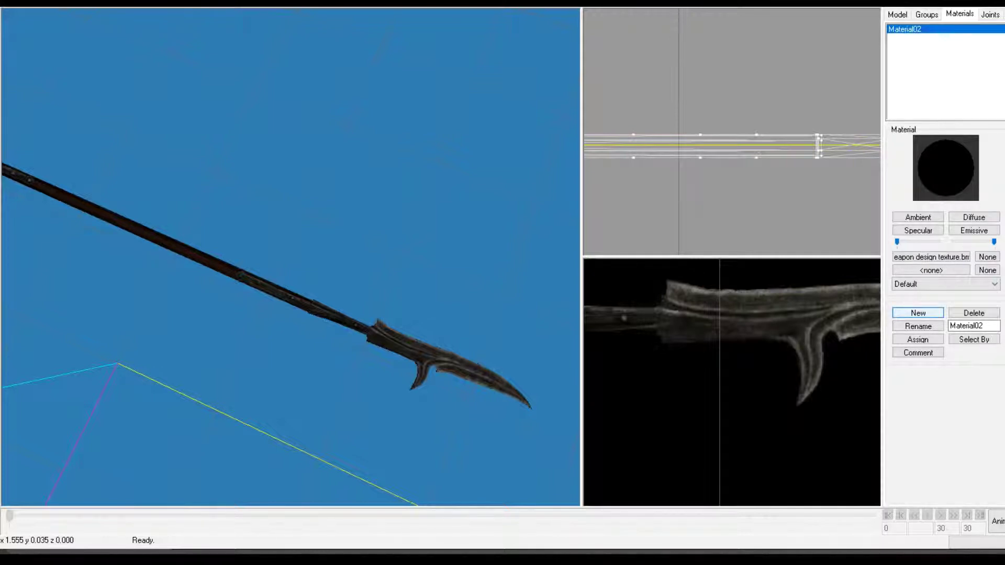
click(918, 312)
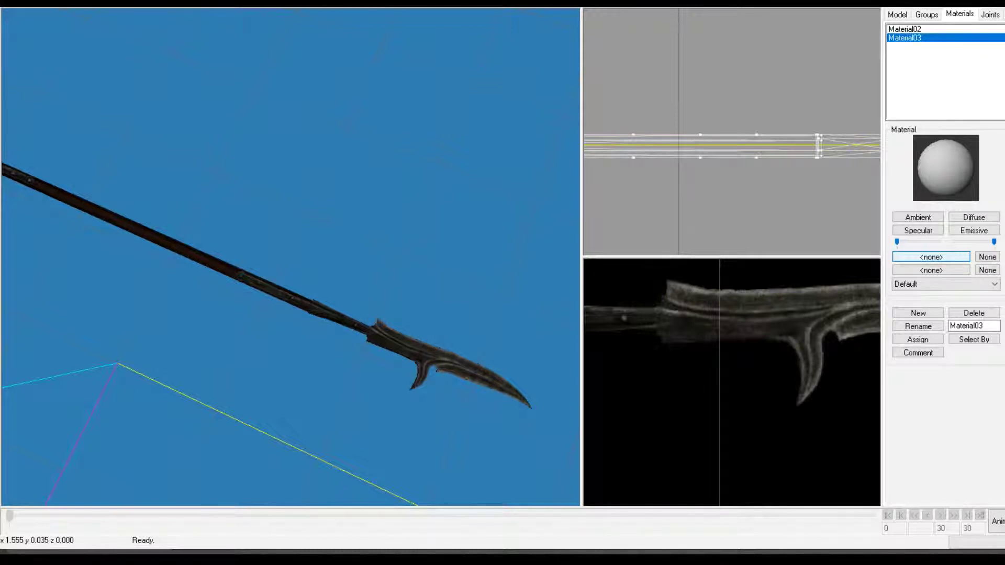
Unhide and select the blade group, and assign Material02 with the weapon design texture to it.
click(927, 15)
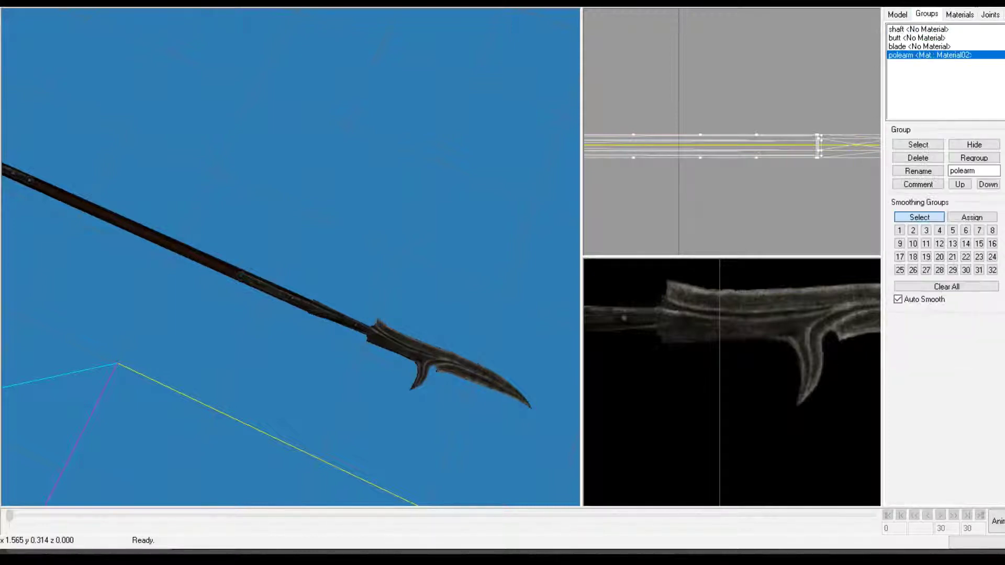
click(920, 47)
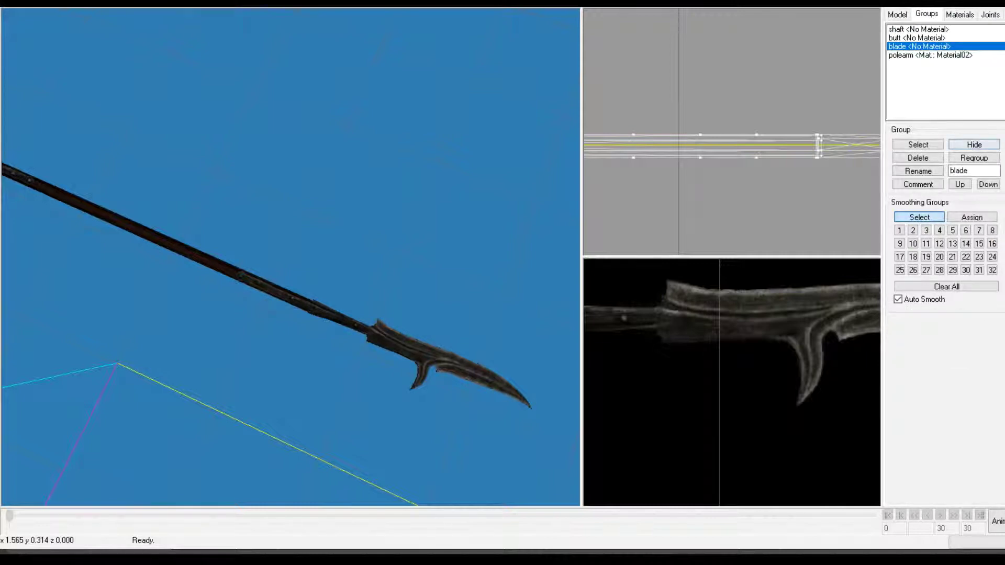
click(974, 145)
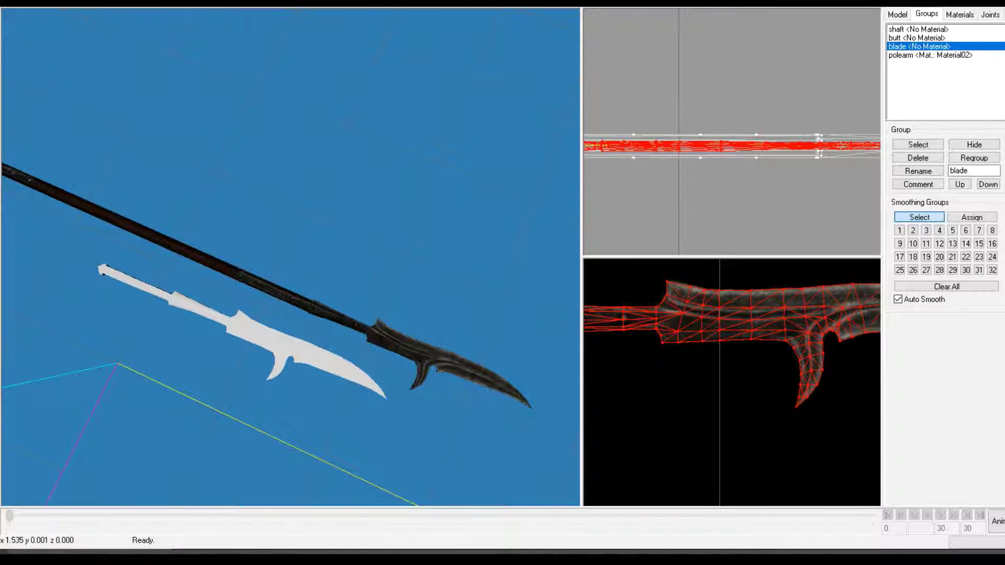
click(959, 14)
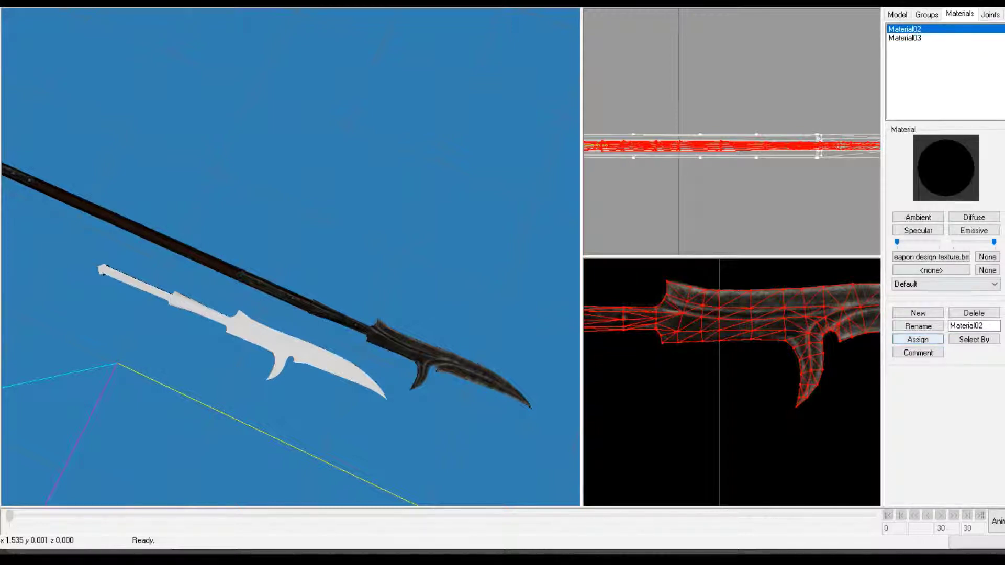
click(917, 339)
drag(335, 324, 335, 277)
scroll(335, 283, up, 2)
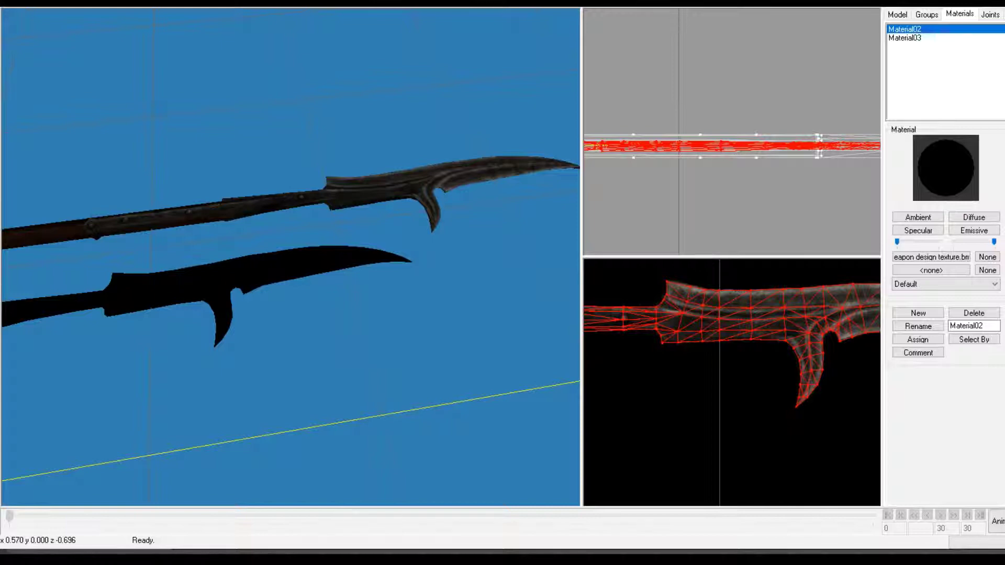
Compare the blade with the textured polearm from several angles and unhide the shaft and butt groups.
drag(335, 282, 256, 292)
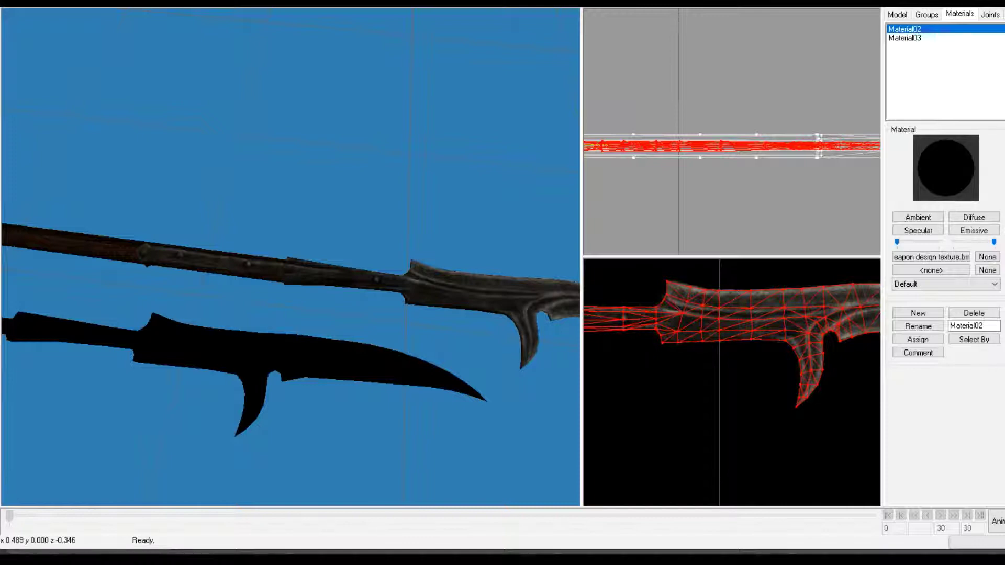
drag(293, 261, 314, 299)
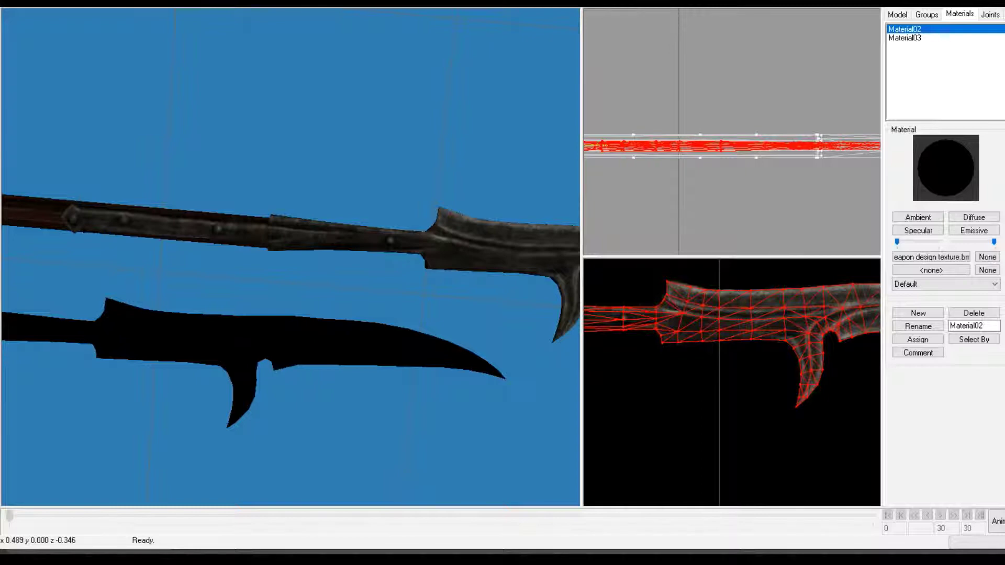
drag(288, 262, 434, 329)
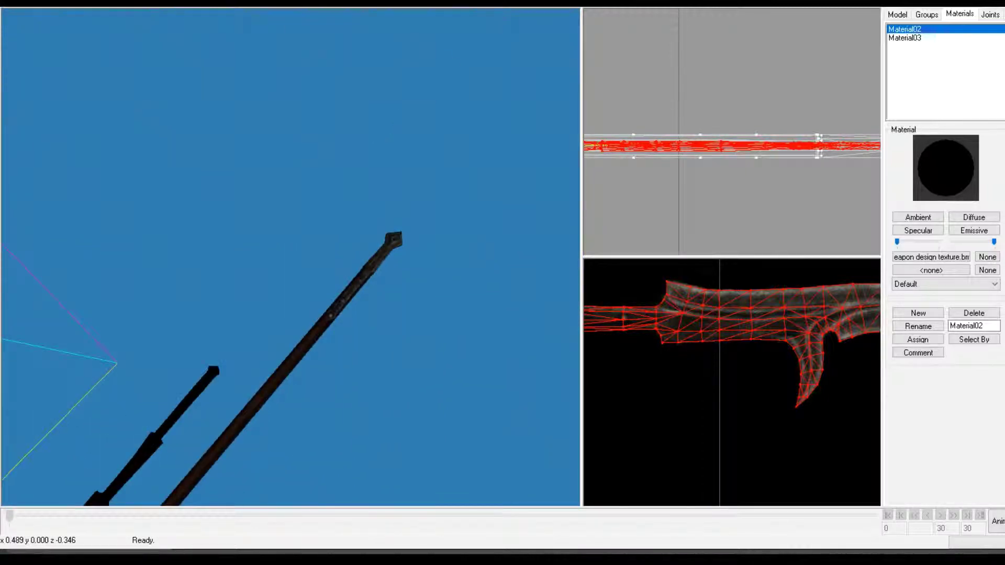
drag(314, 319, 385, 324)
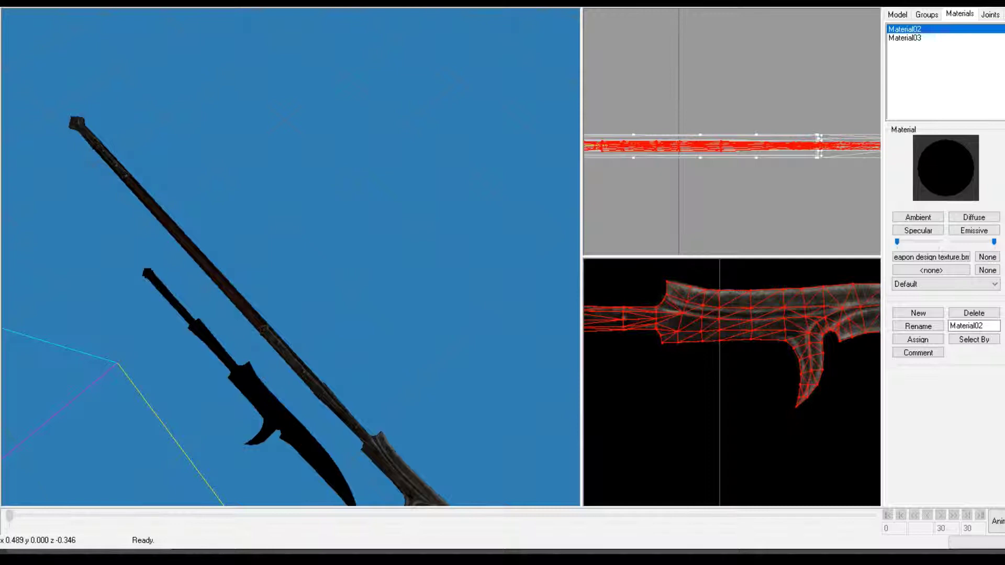
key(ctrl+z)
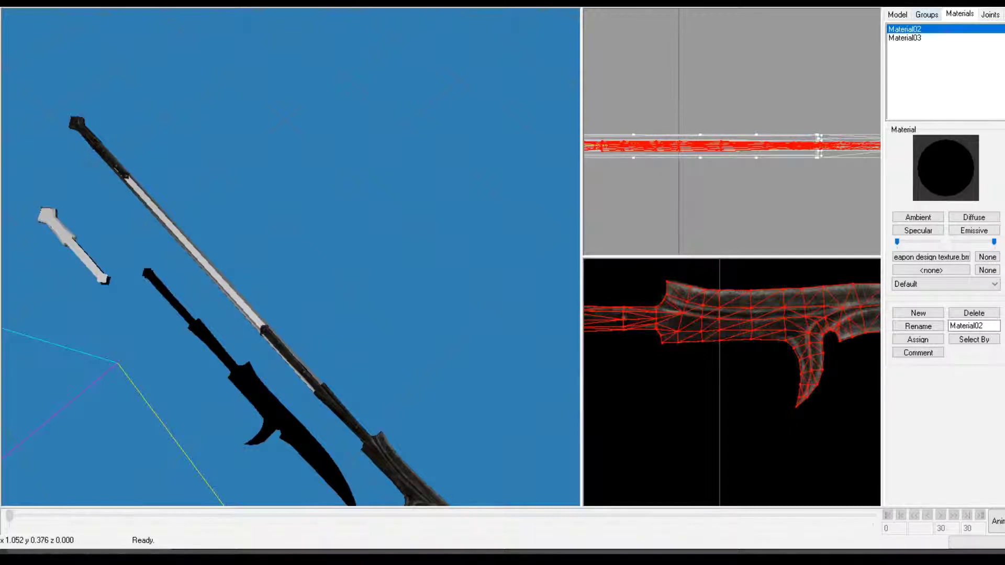
Clear the selection, select only the polearm group, and move it clear of the overlapping shaft so the two lie side by side.
click(927, 15)
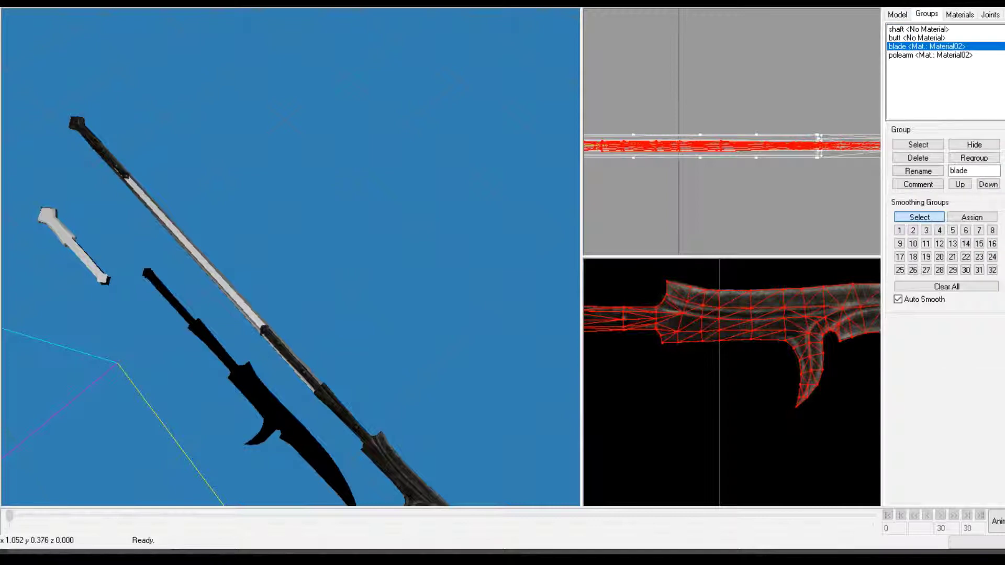
click(929, 54)
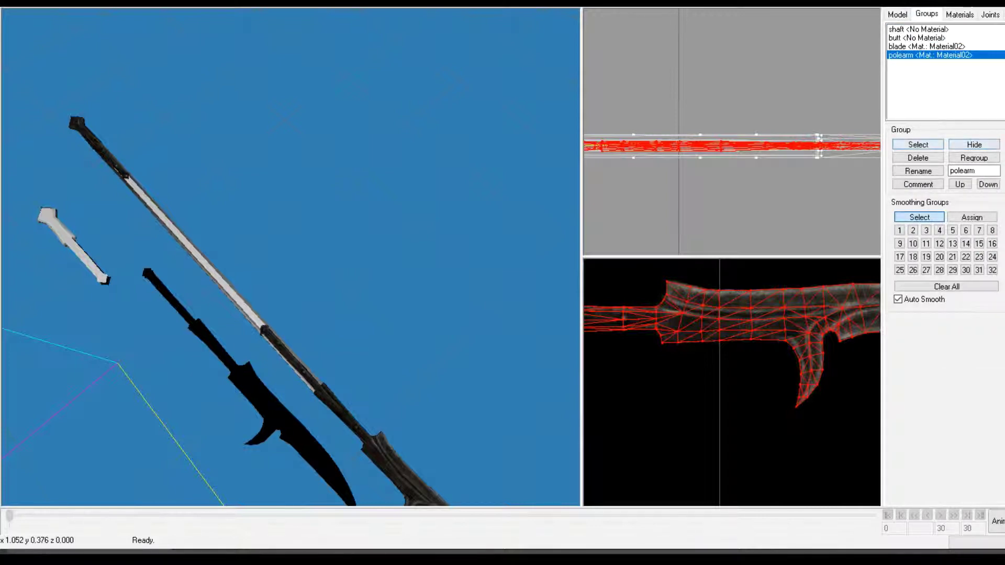
key(ctrl+shift+a)
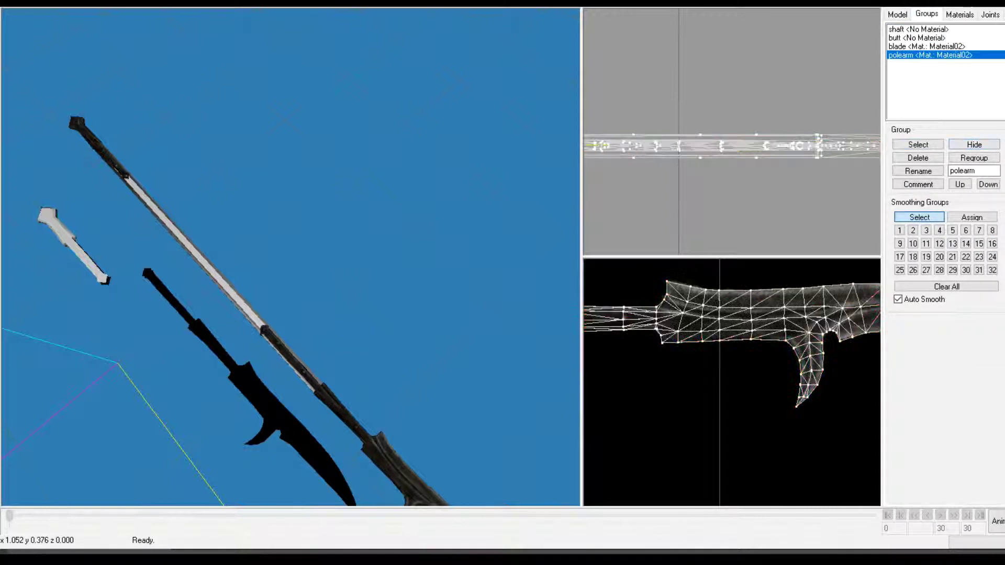
click(918, 145)
click(897, 15)
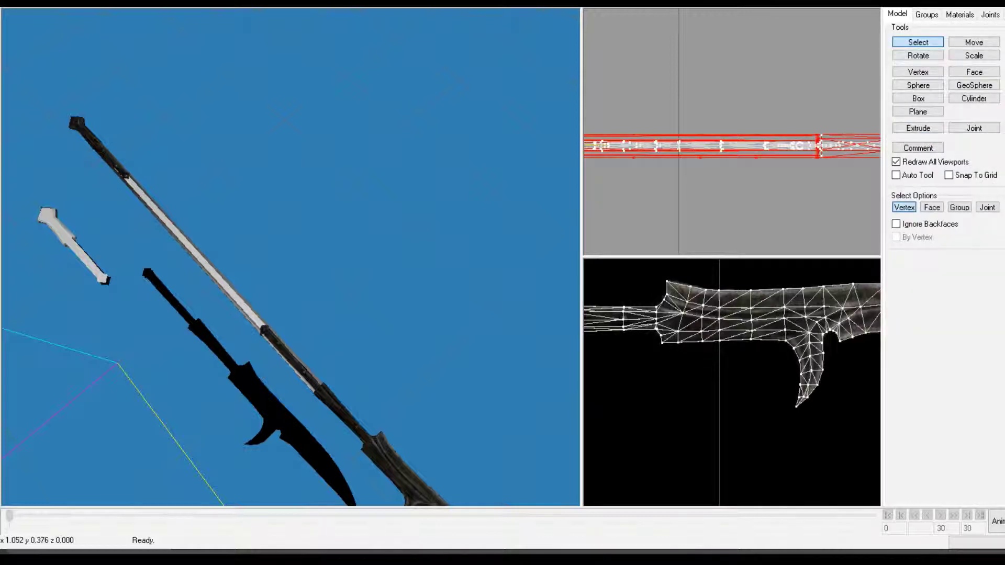
click(974, 43)
drag(335, 262, 369, 258)
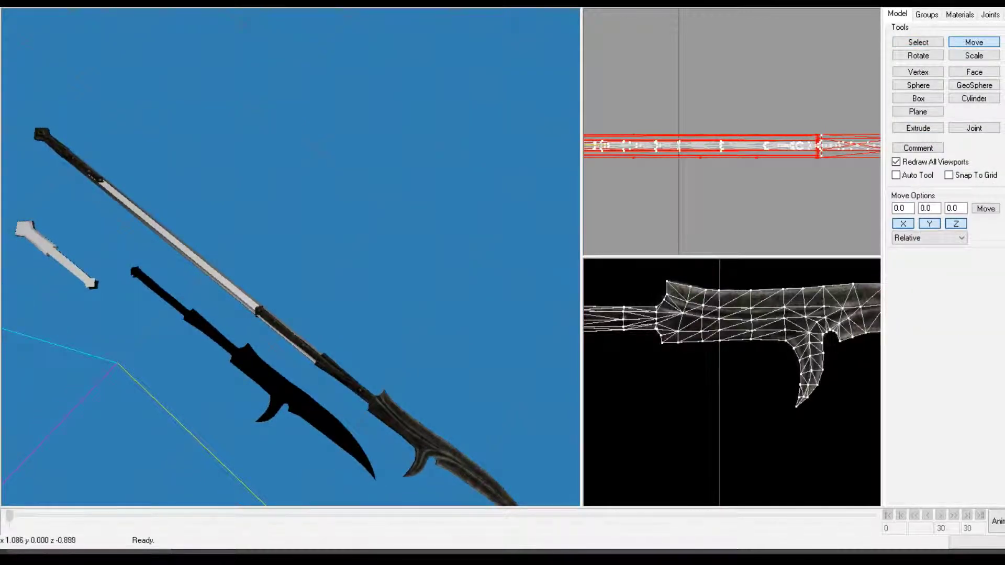
ctrl+drag(788, 297, 799, 460)
drag(750, 380, 747, 293)
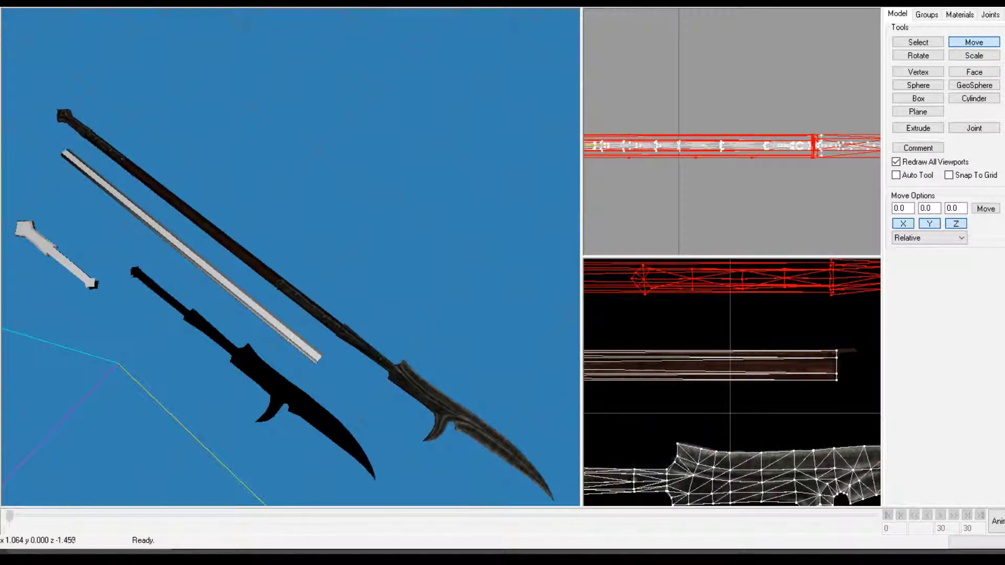
Examine the separated shaft, butt, blade and polearm from above and from low angles at the butt end.
drag(419, 293, 361, 294)
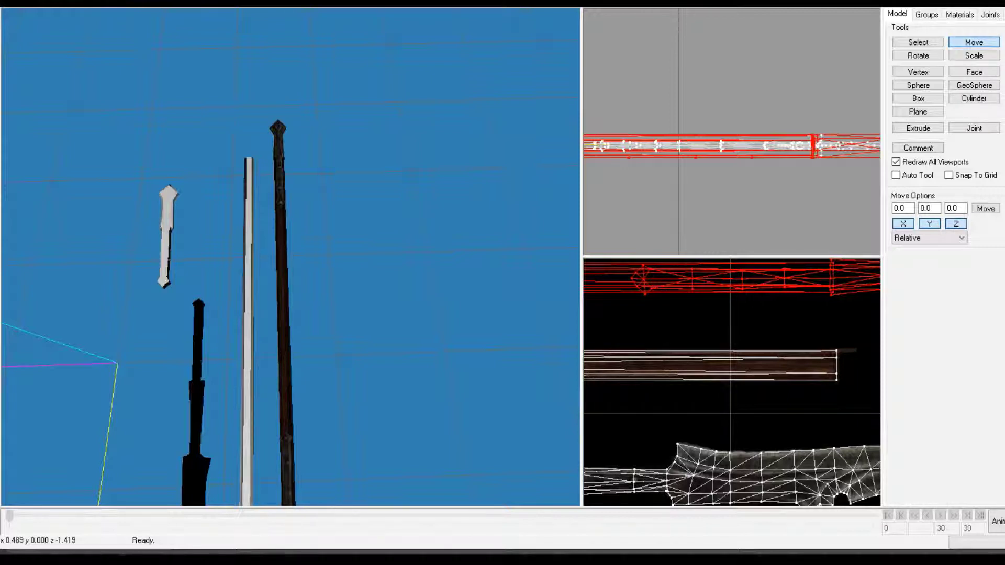
drag(290, 256, 314, 183)
mouse_move(350, 214)
mouse_down()
mouse_move(361, 225)
mouse_move(356, 209)
mouse_up()
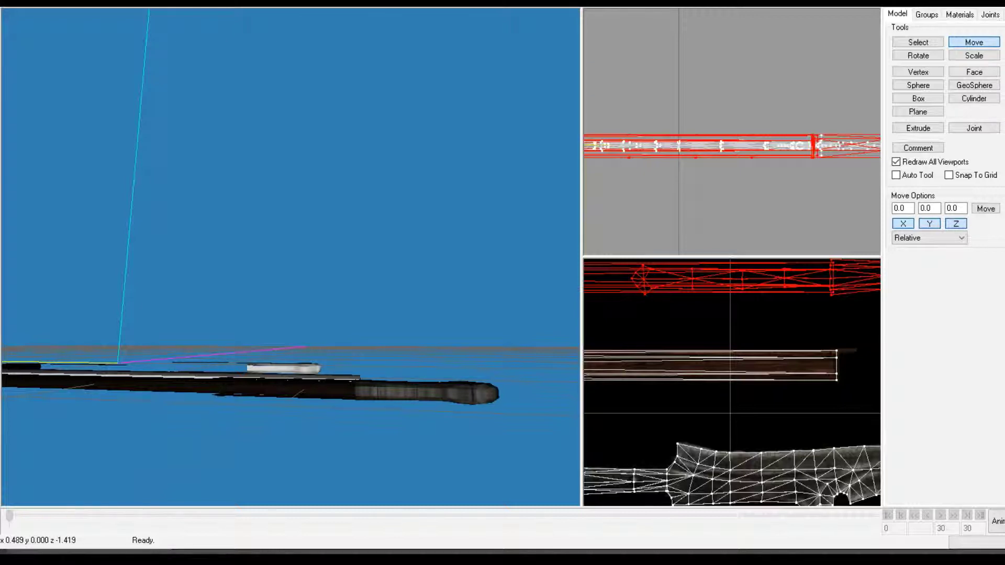
mouse_move(314, 251)
mouse_down()
mouse_move(261, 288)
mouse_move(235, 248)
mouse_move(293, 253)
mouse_move(306, 266)
mouse_up()
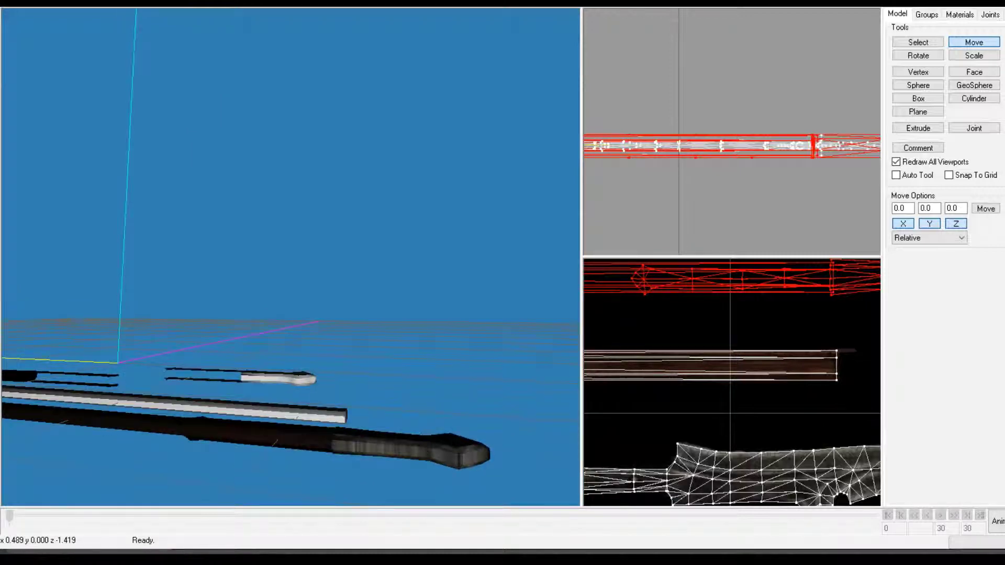